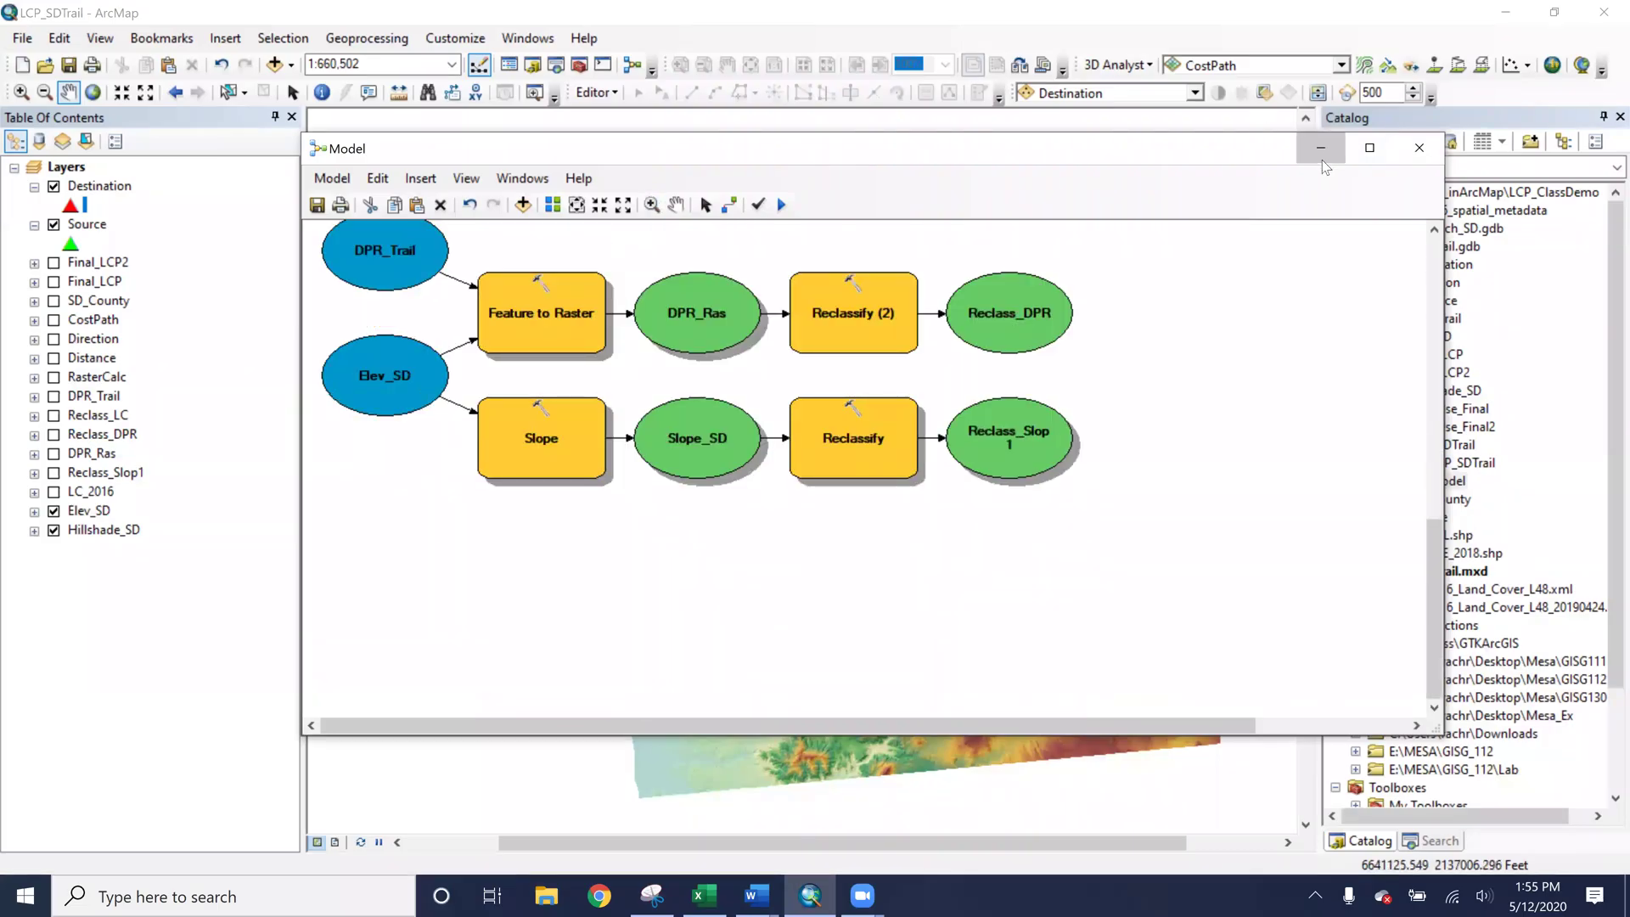
Minimize the Model window to show the Elev_SD elevation map with Source and Destination points.
left_click(1319, 152)
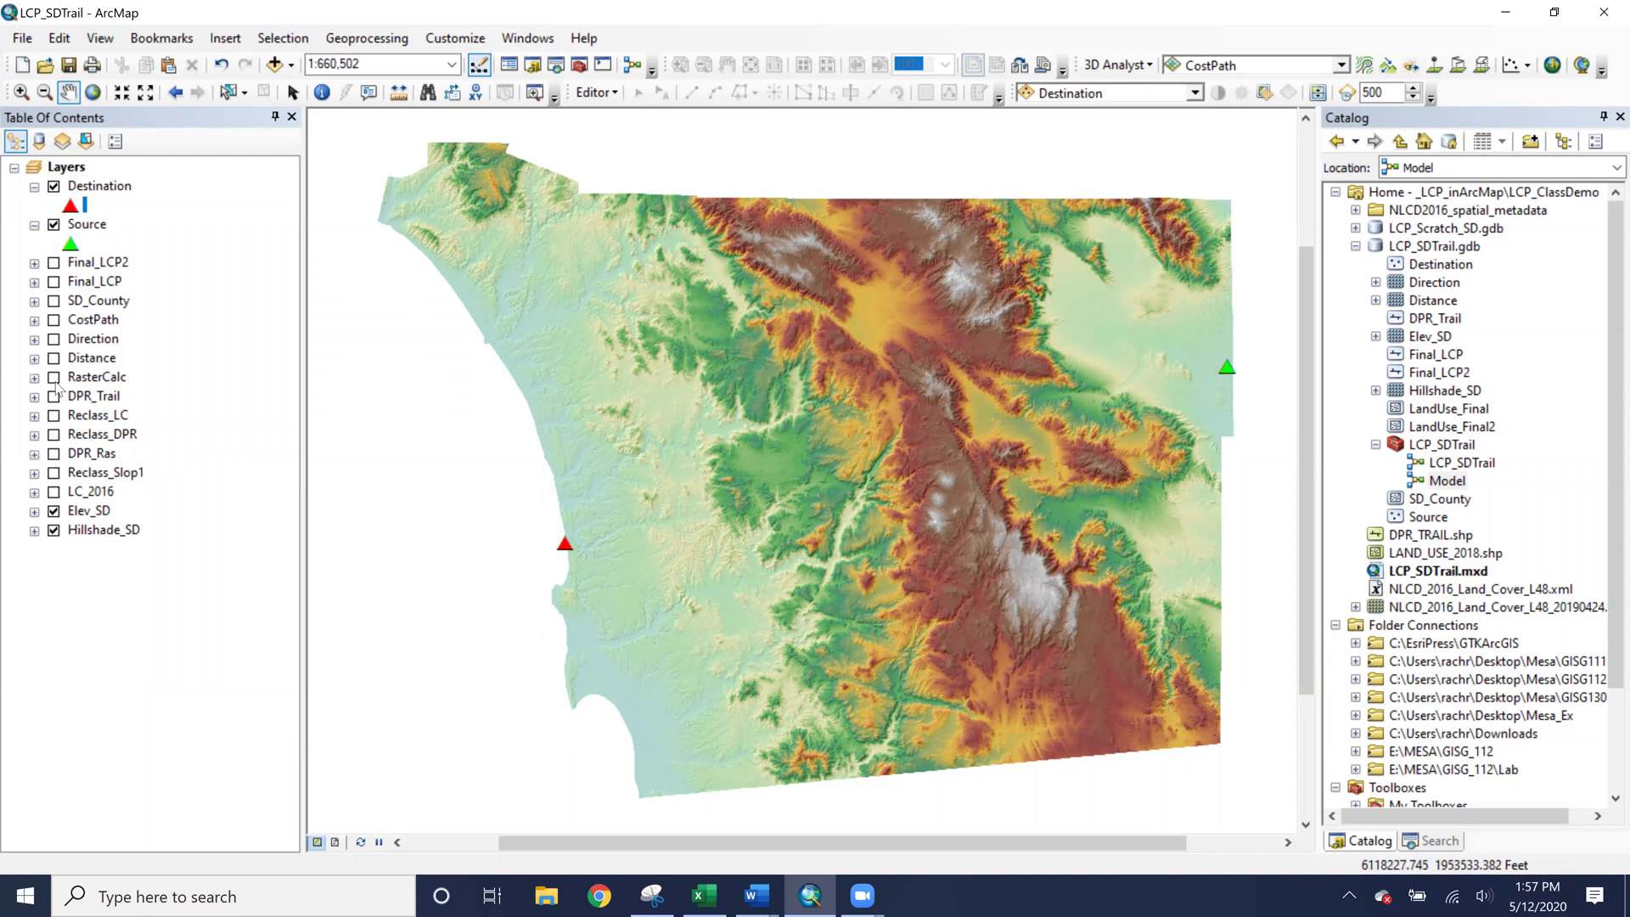
Show and hide the DPR_Trail trails, then the LC_2016 land-cover layer and its legend.
left_click(54, 396)
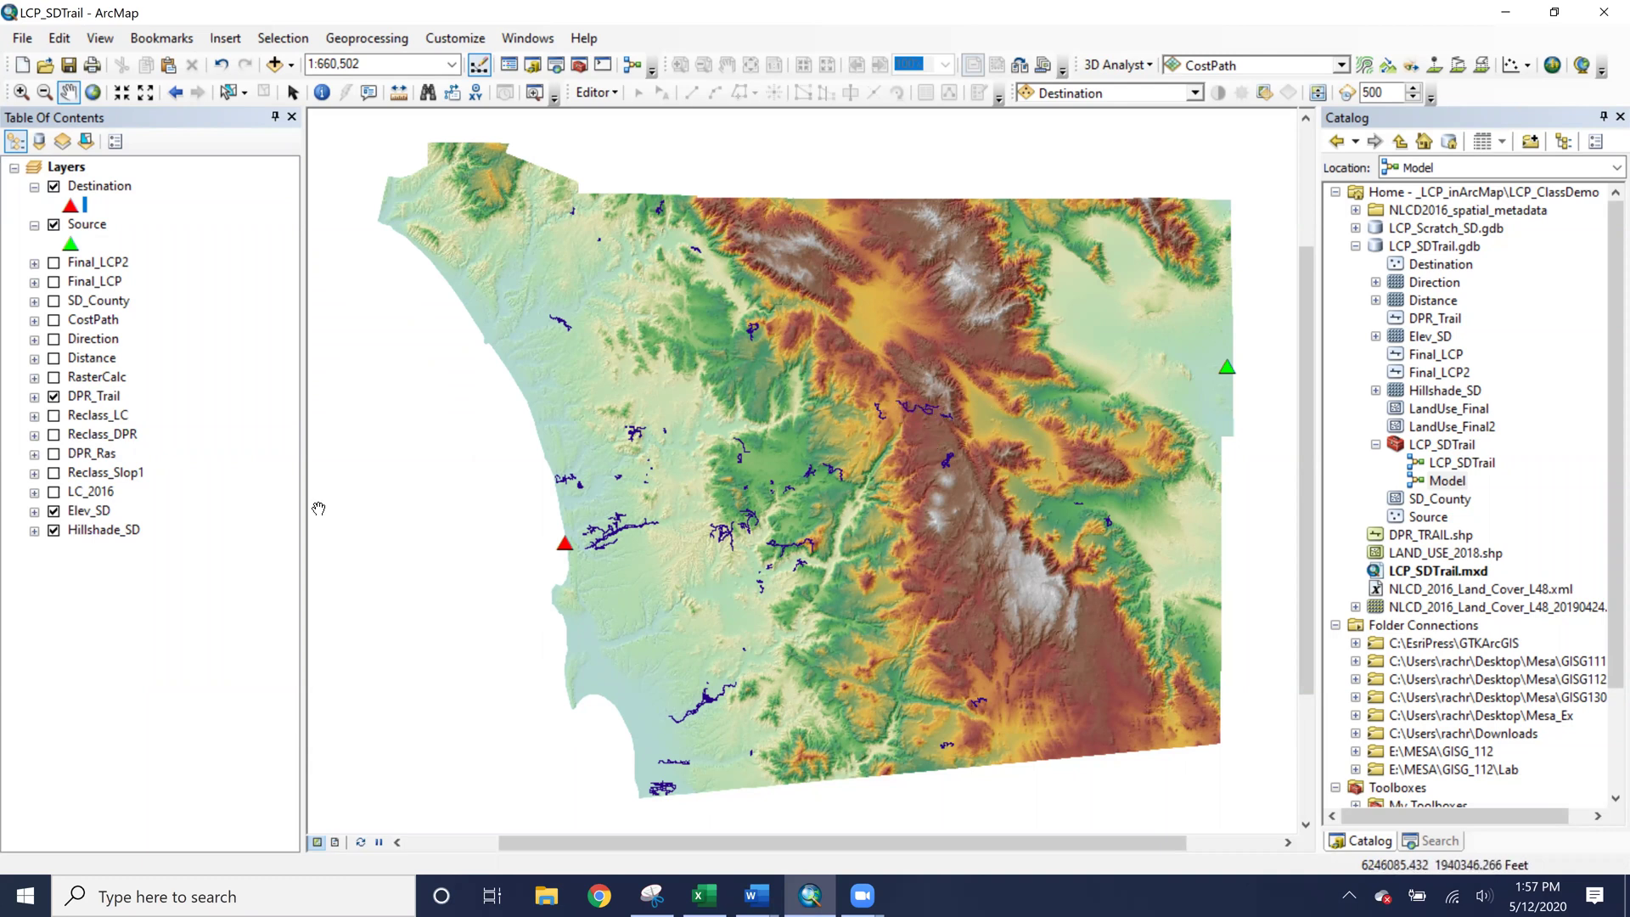
left_click(54, 397)
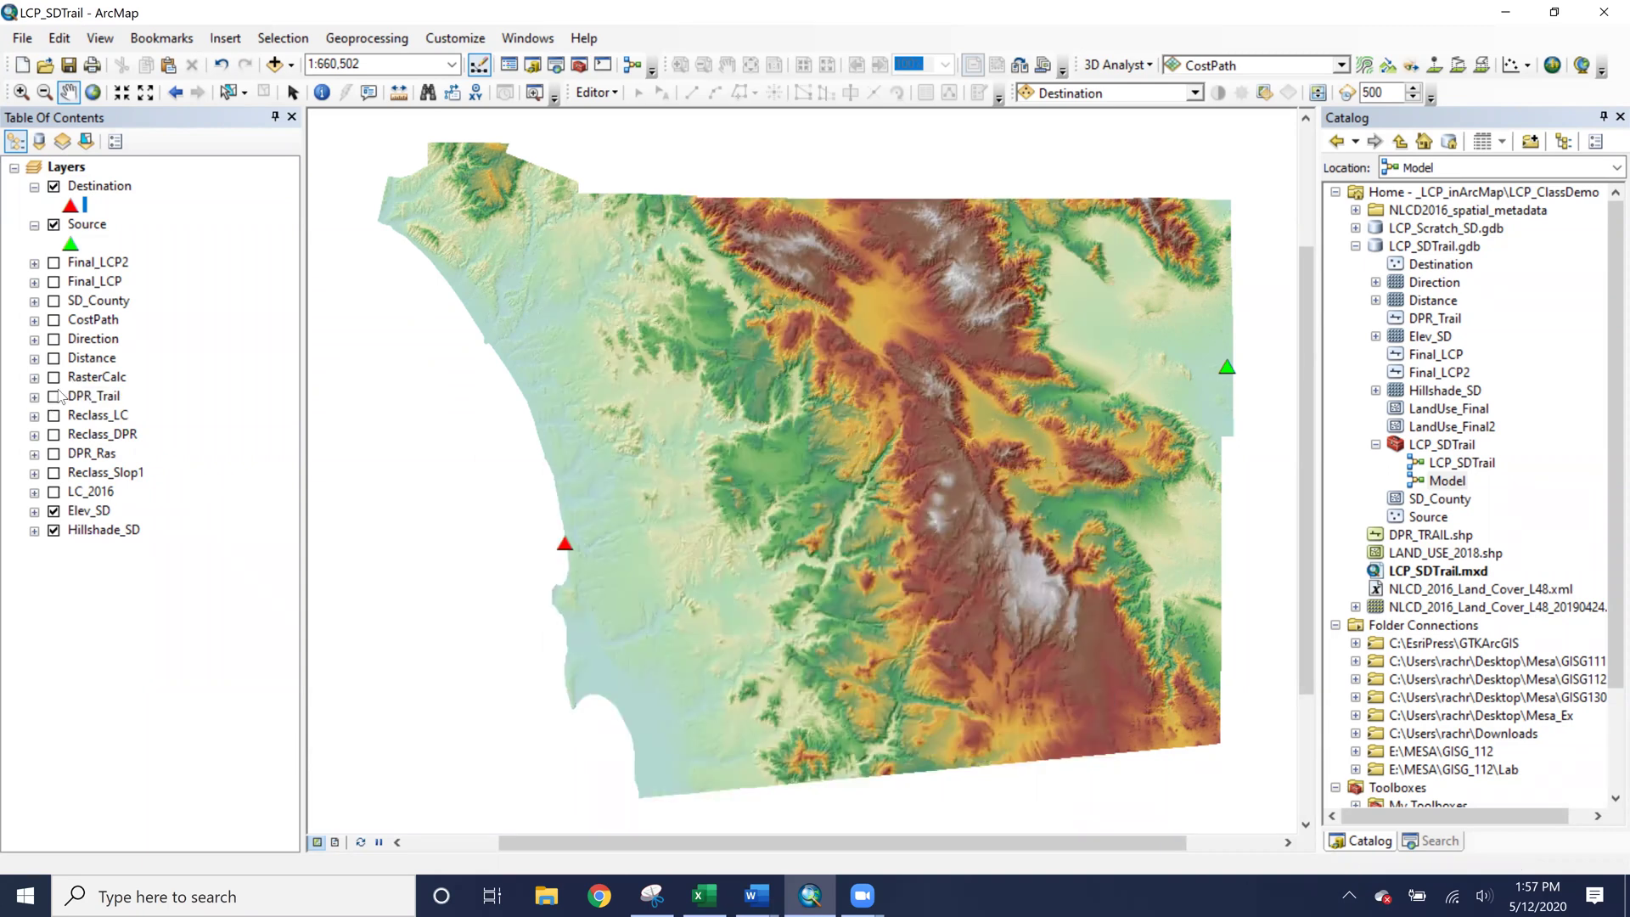
left_click(54, 492)
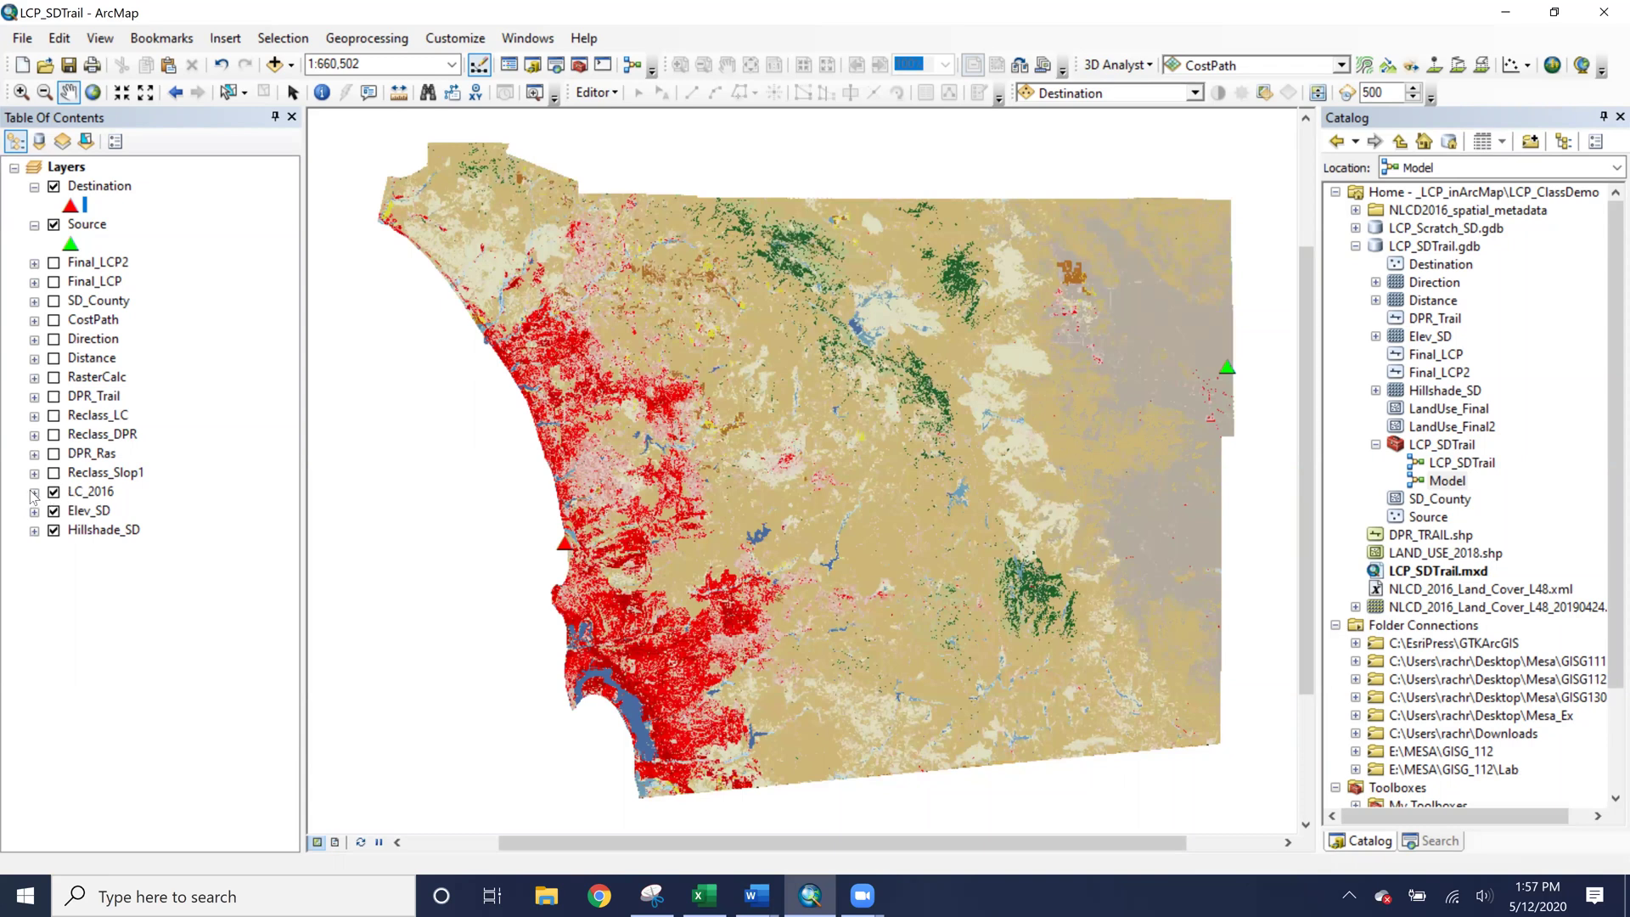
left_click(34, 493)
scroll(36, 513, "down", 1)
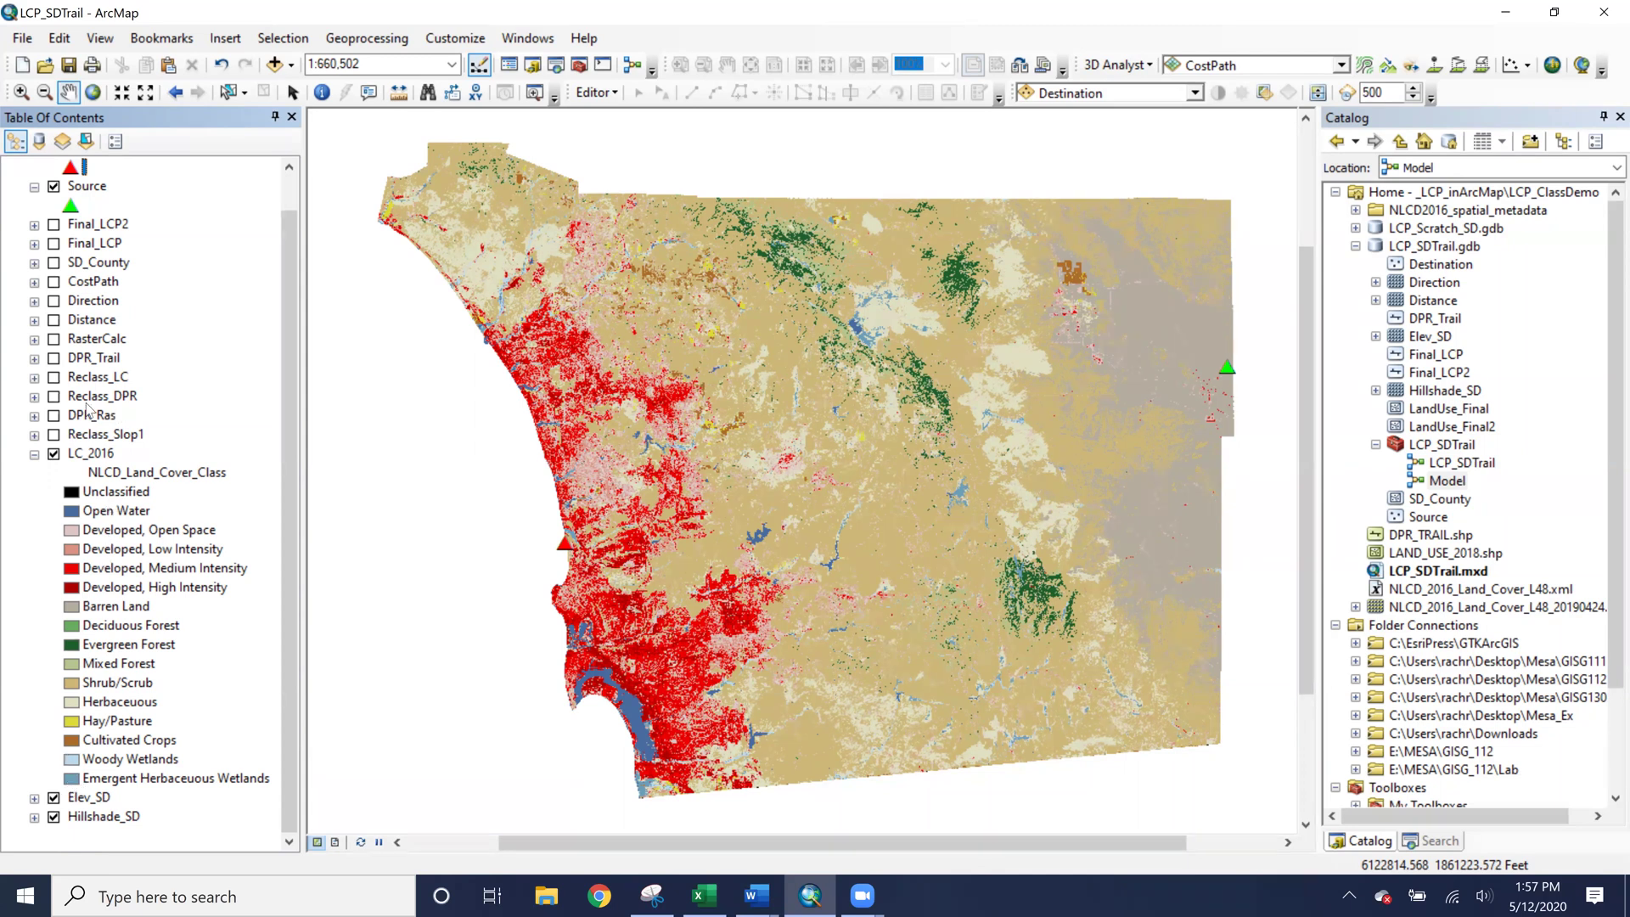
left_click(53, 454)
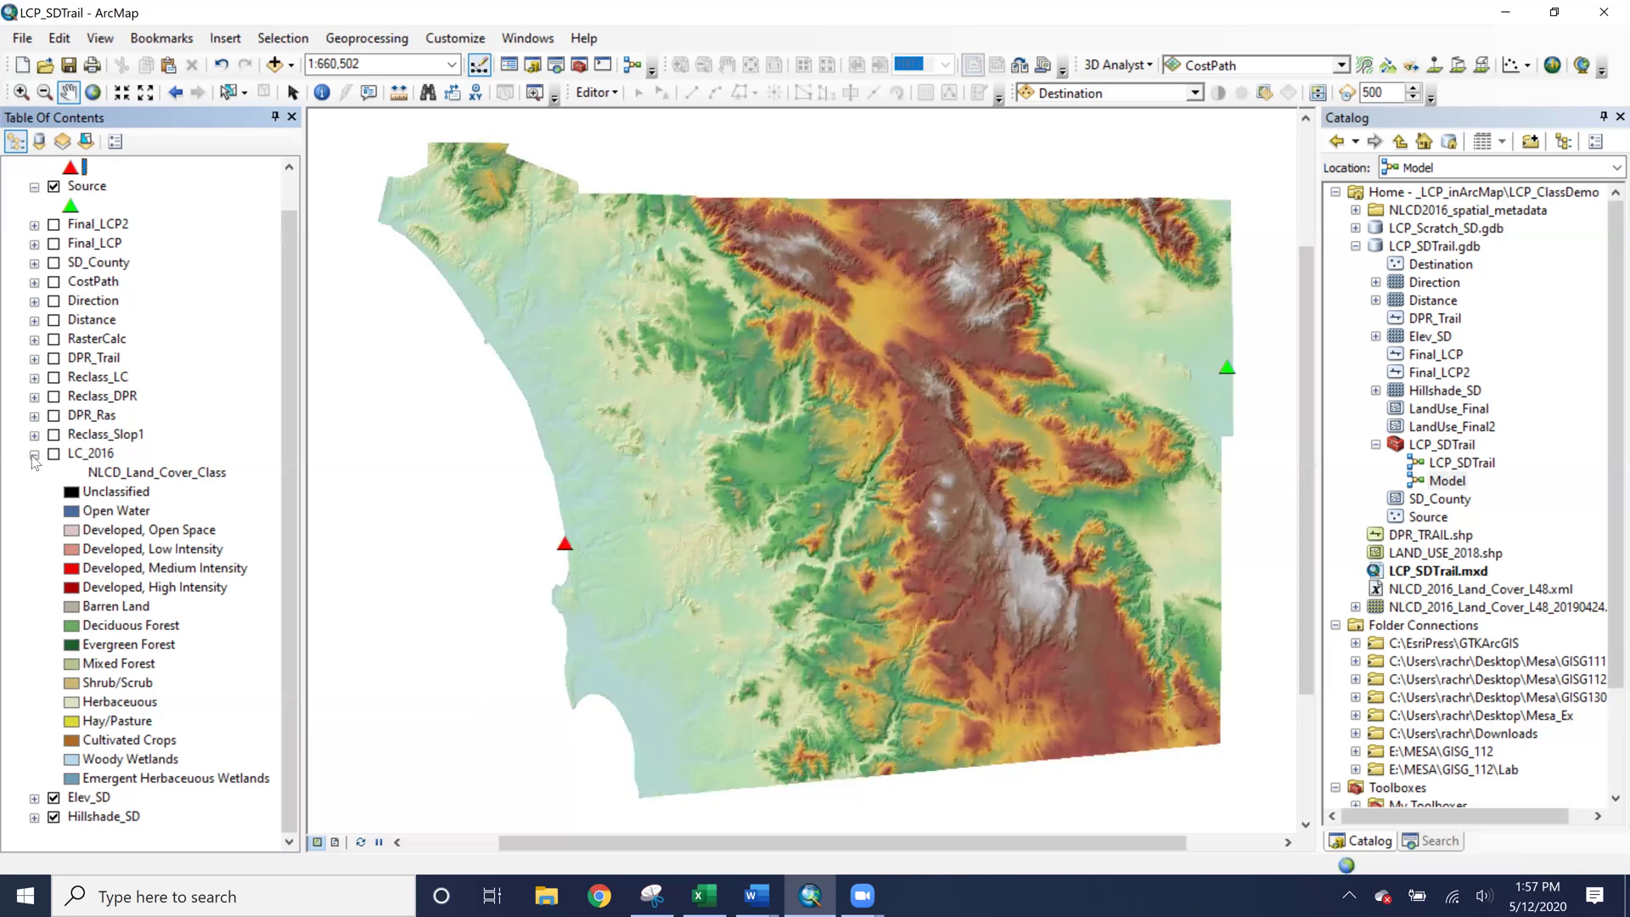
left_click(35, 455)
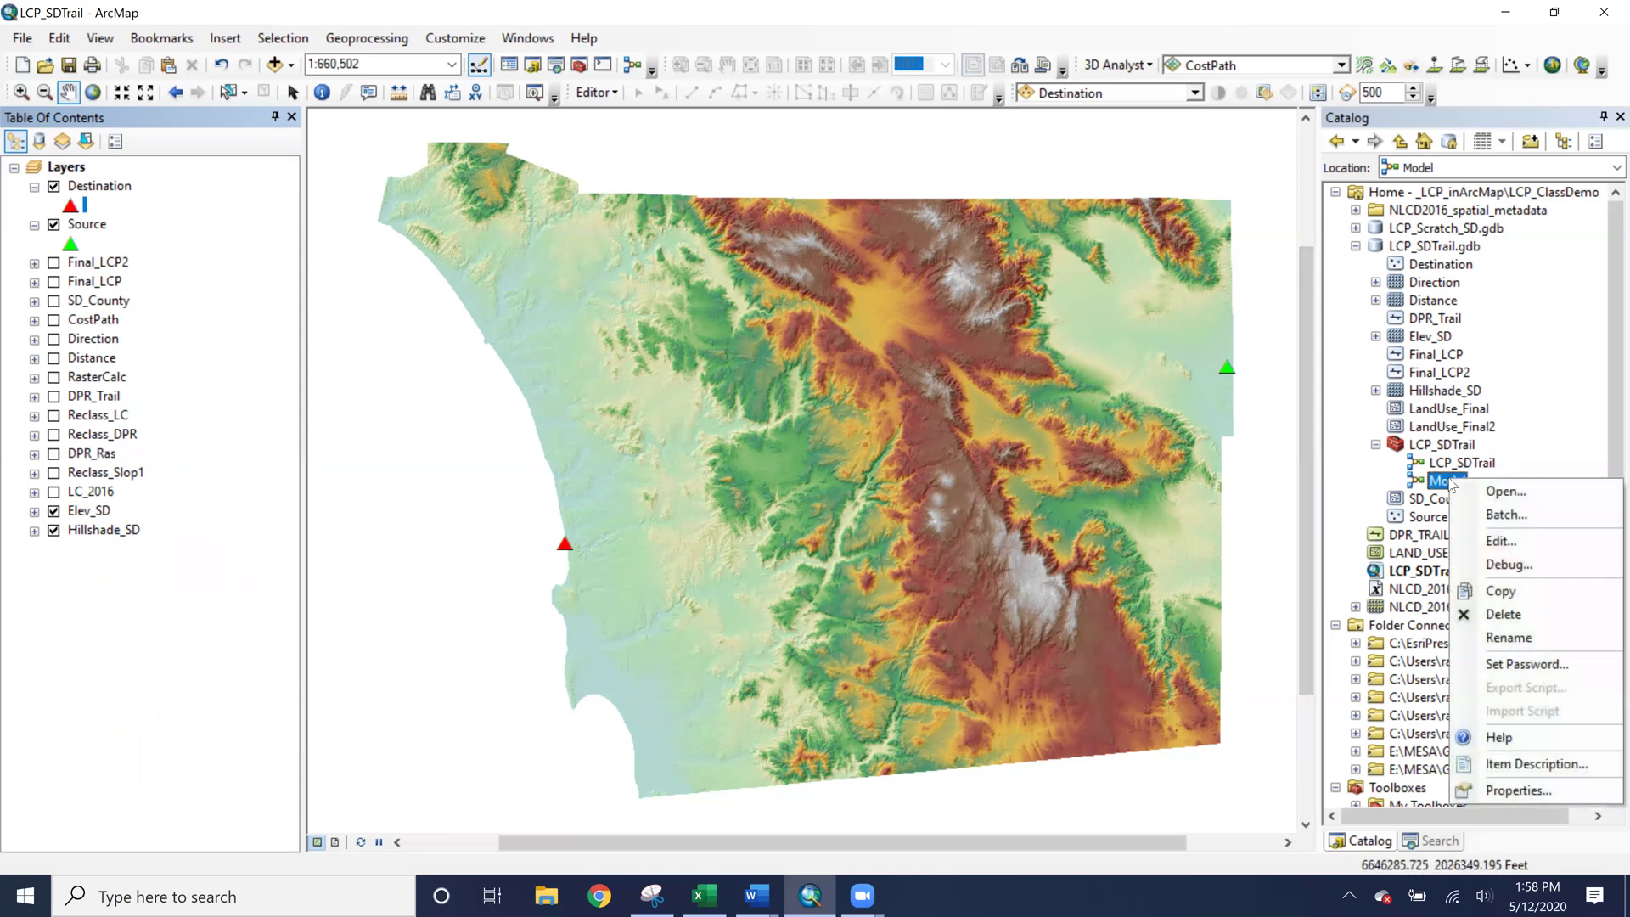
Open the Model in ModelBuilder for editing, scrolled to the LC_2016 row.
right_click(1450, 480)
left_click(1468, 541)
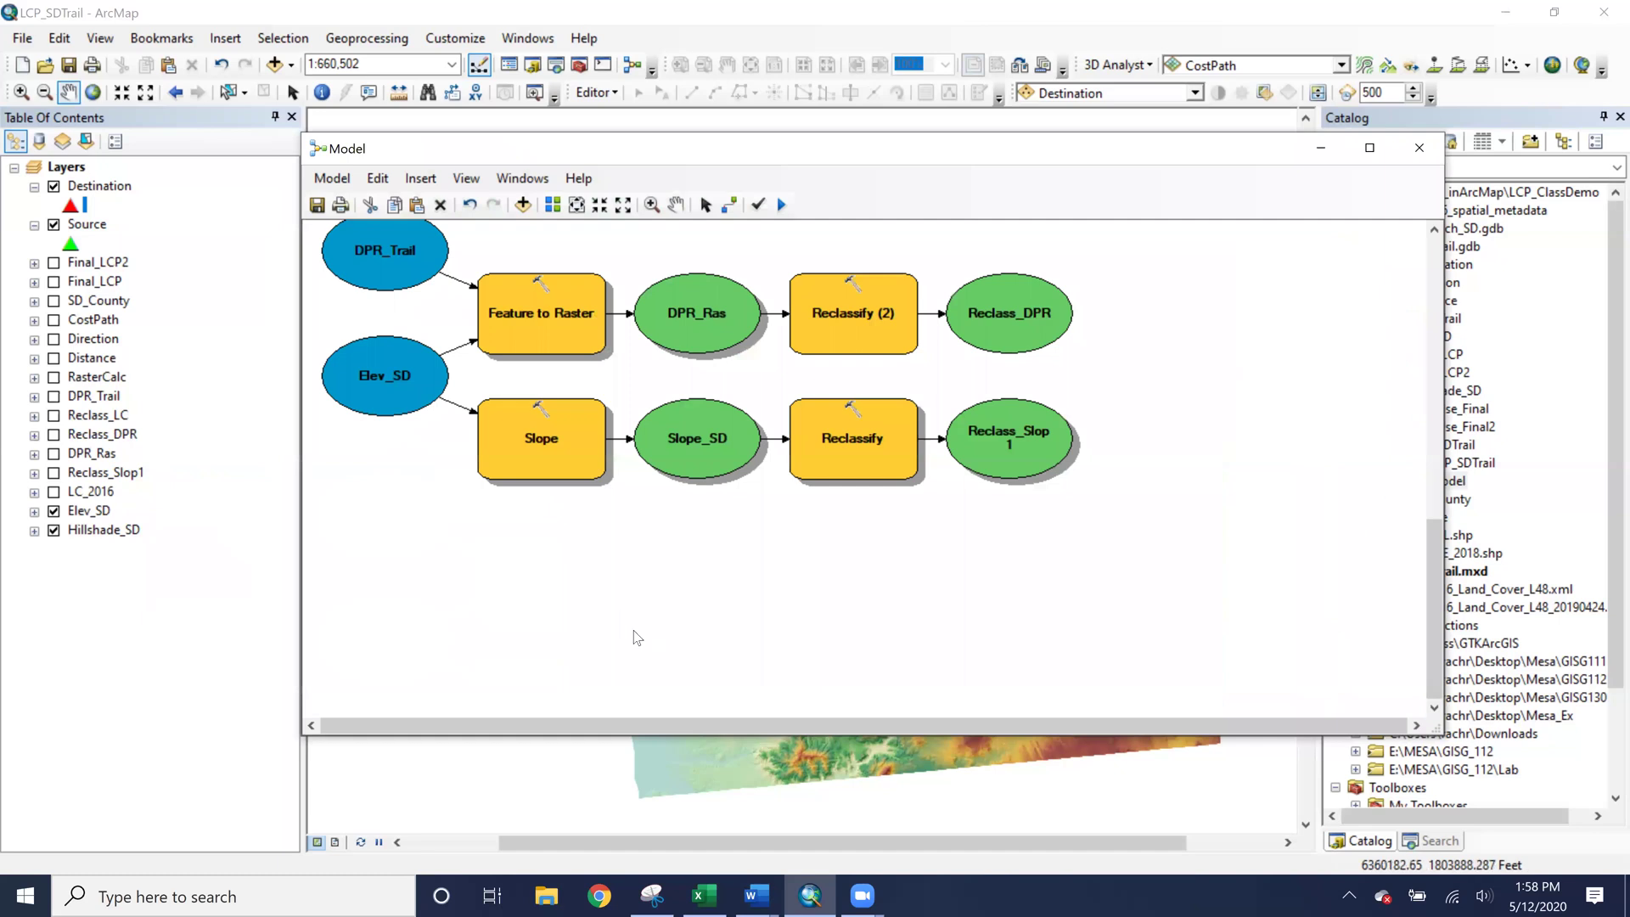
scroll(528, 618, "up", 3)
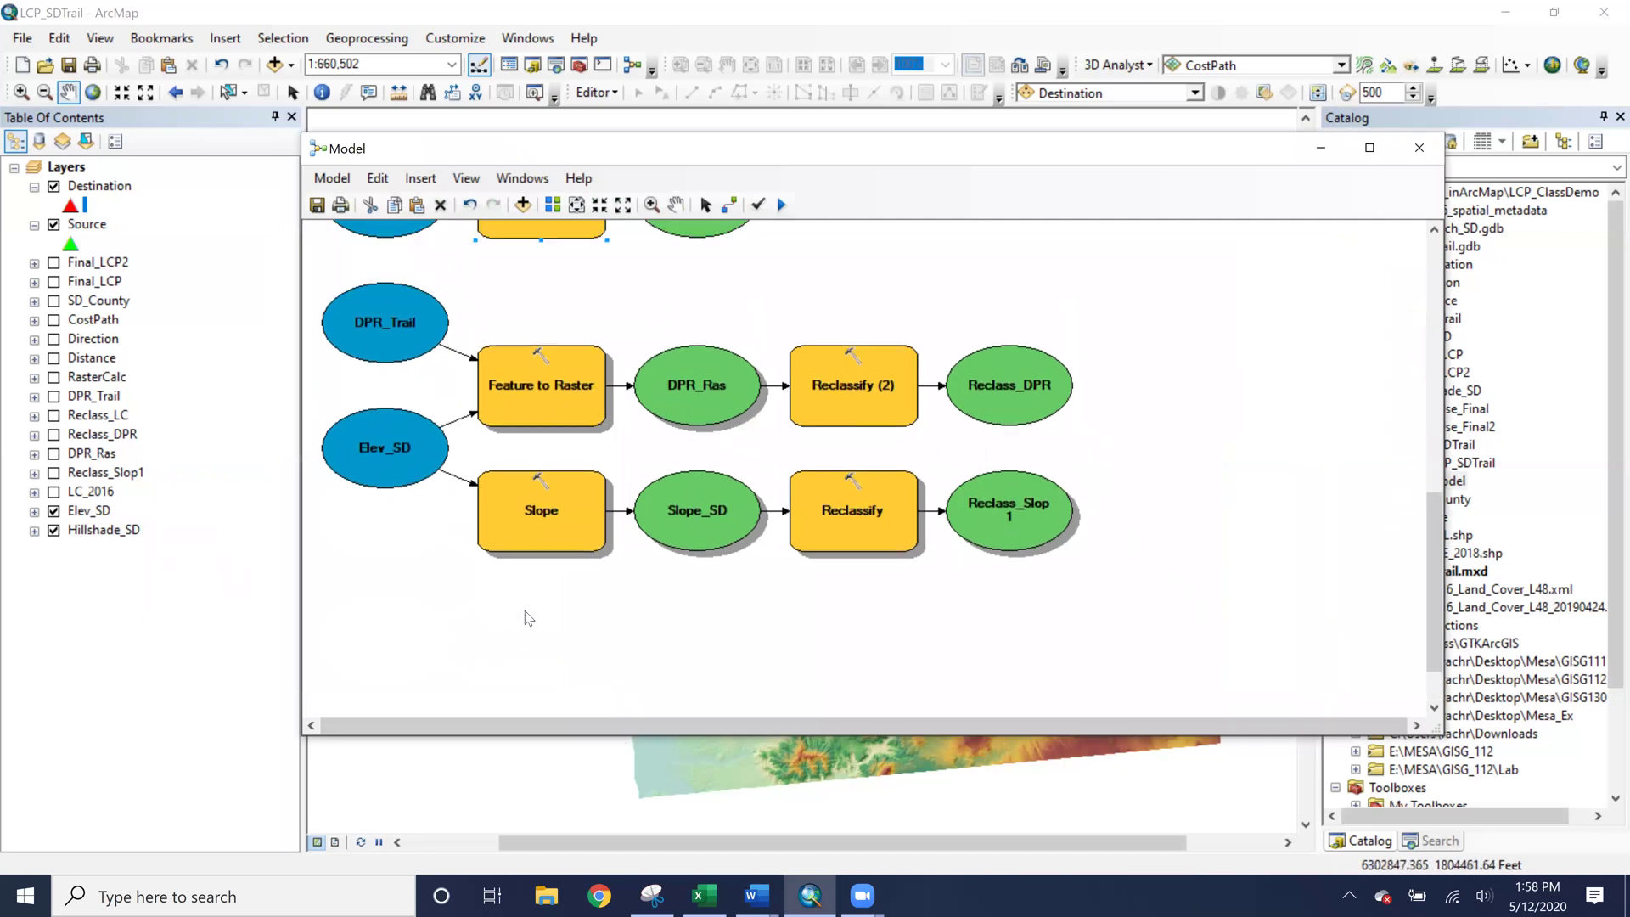
scroll(528, 618, "up", 2)
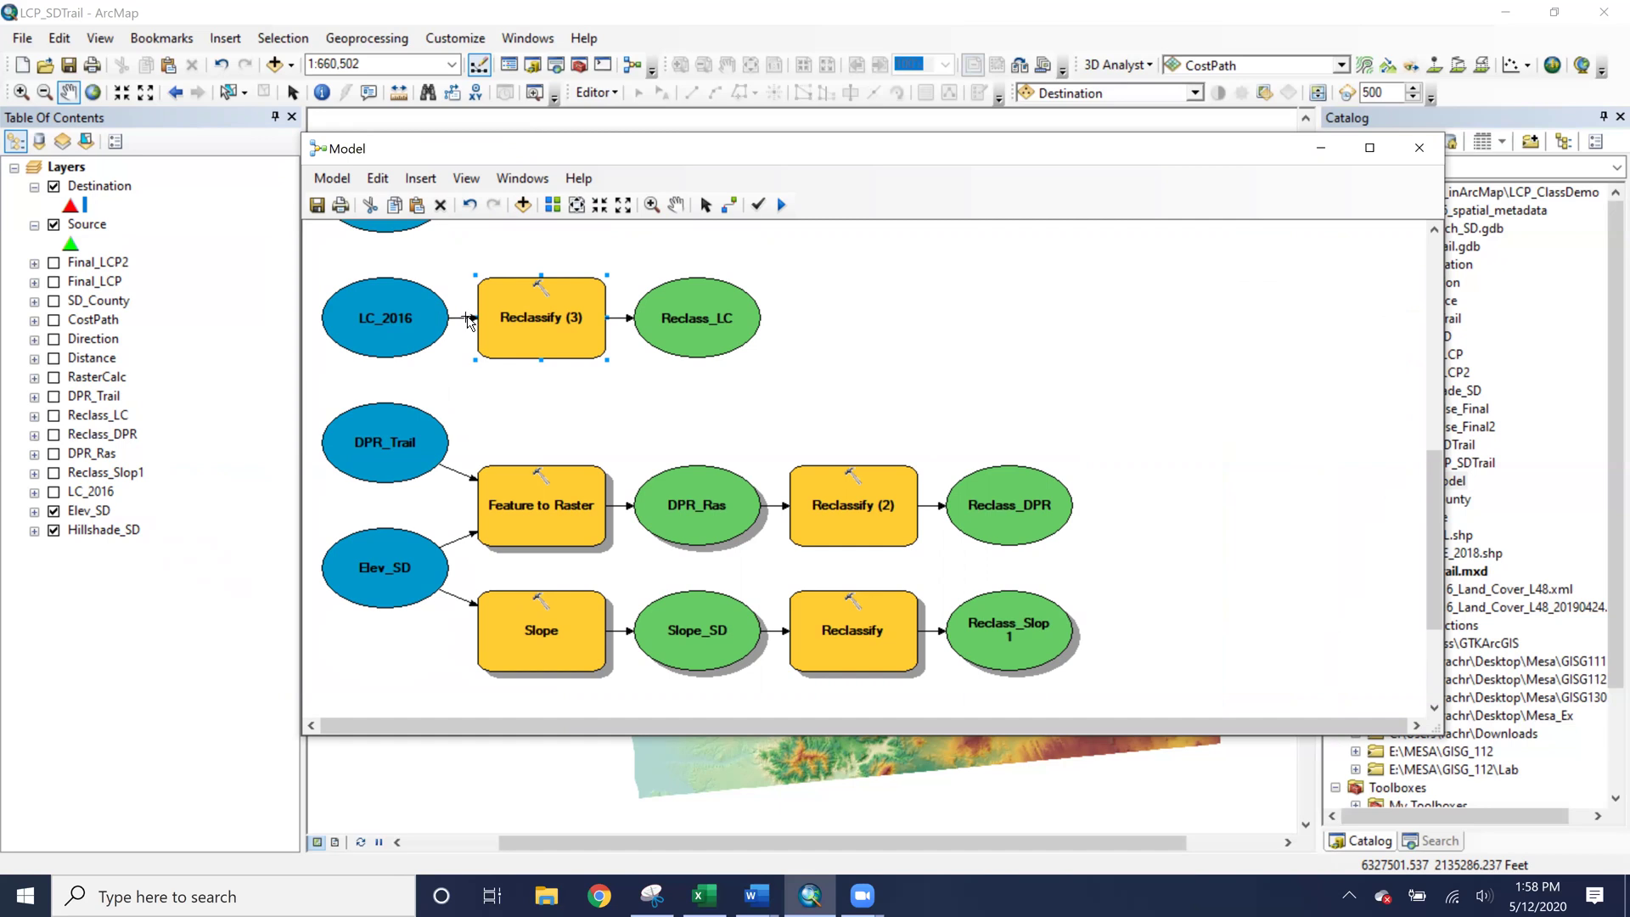
Review the Reclassify (3) land-cover remap (Open Water NoData, development 9, forest 1) and confirm it.
right_click(518, 321)
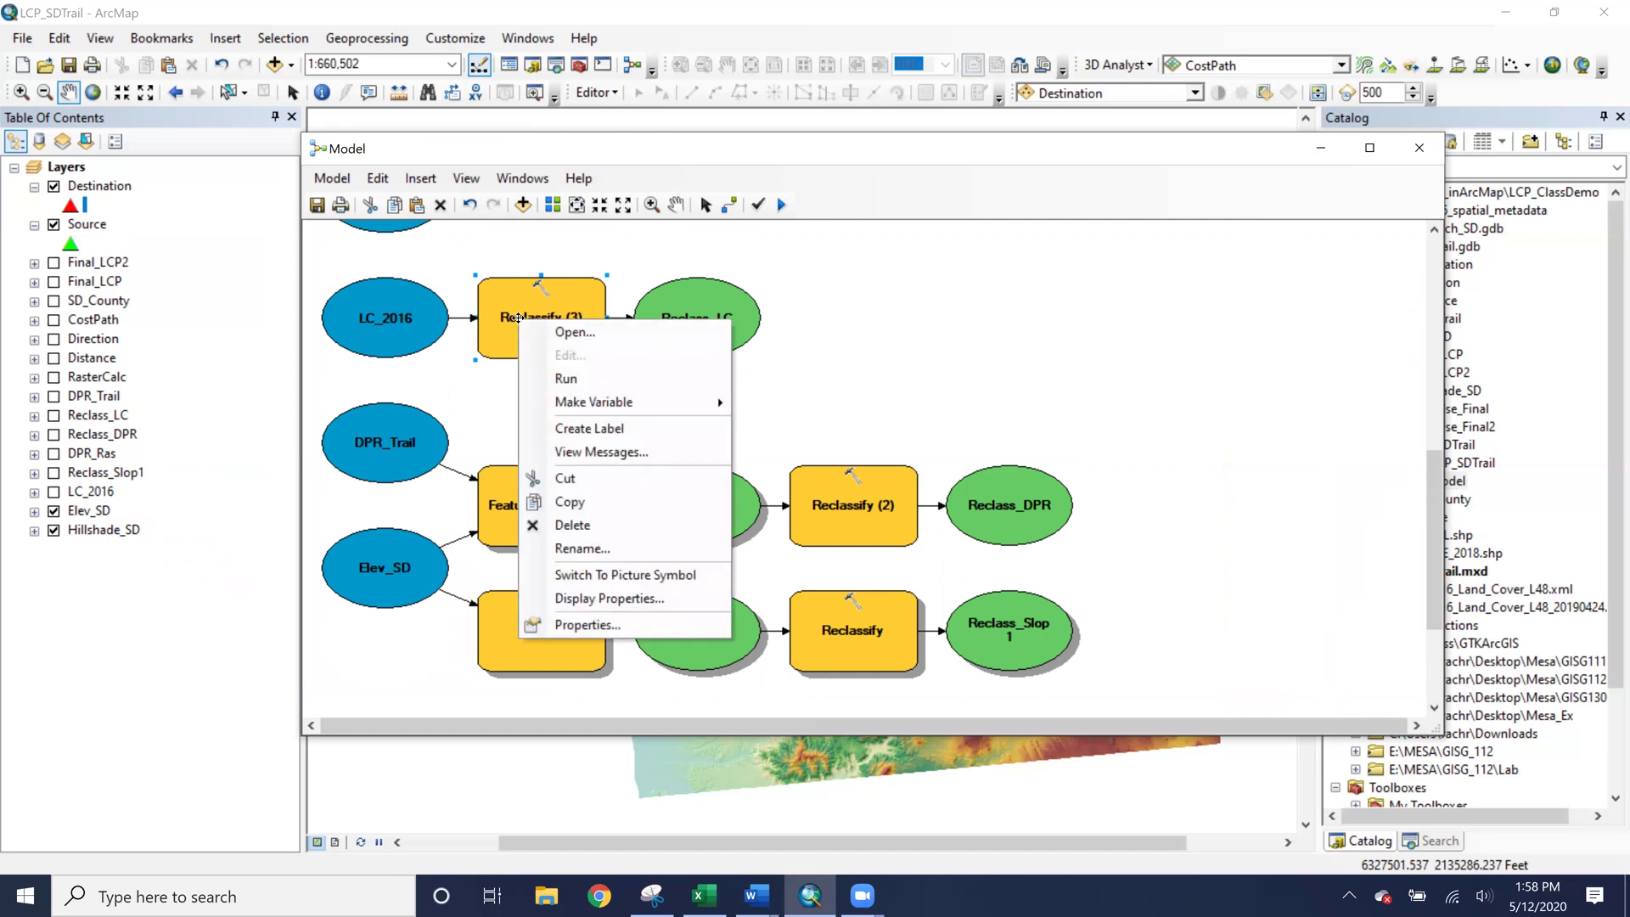
left_click(592, 332)
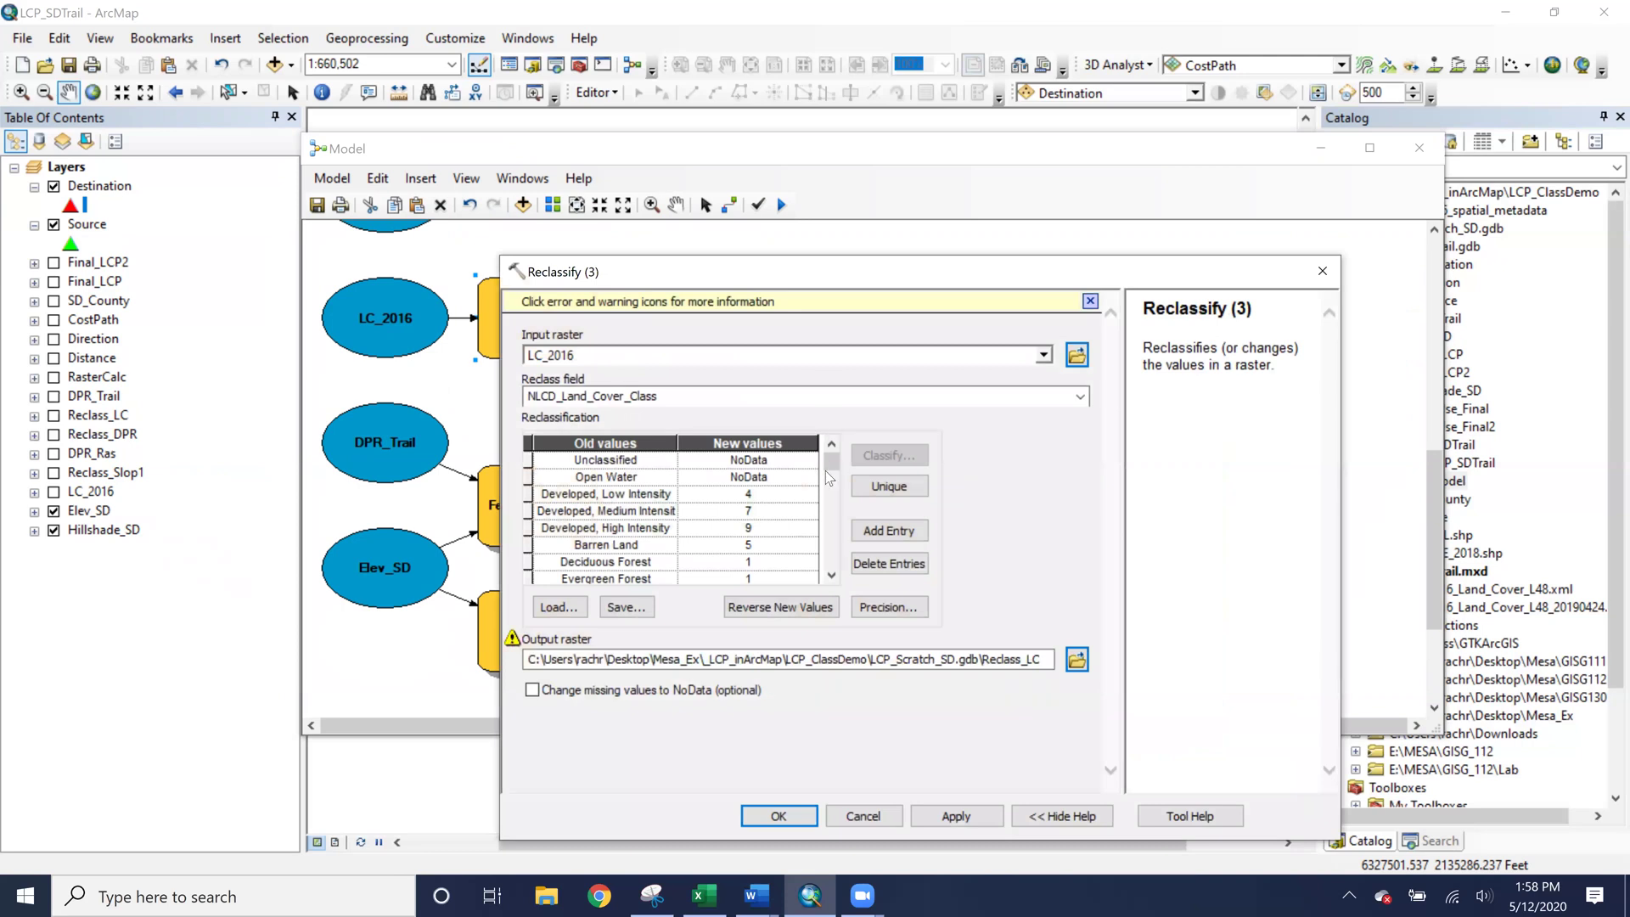
left_click(833, 465)
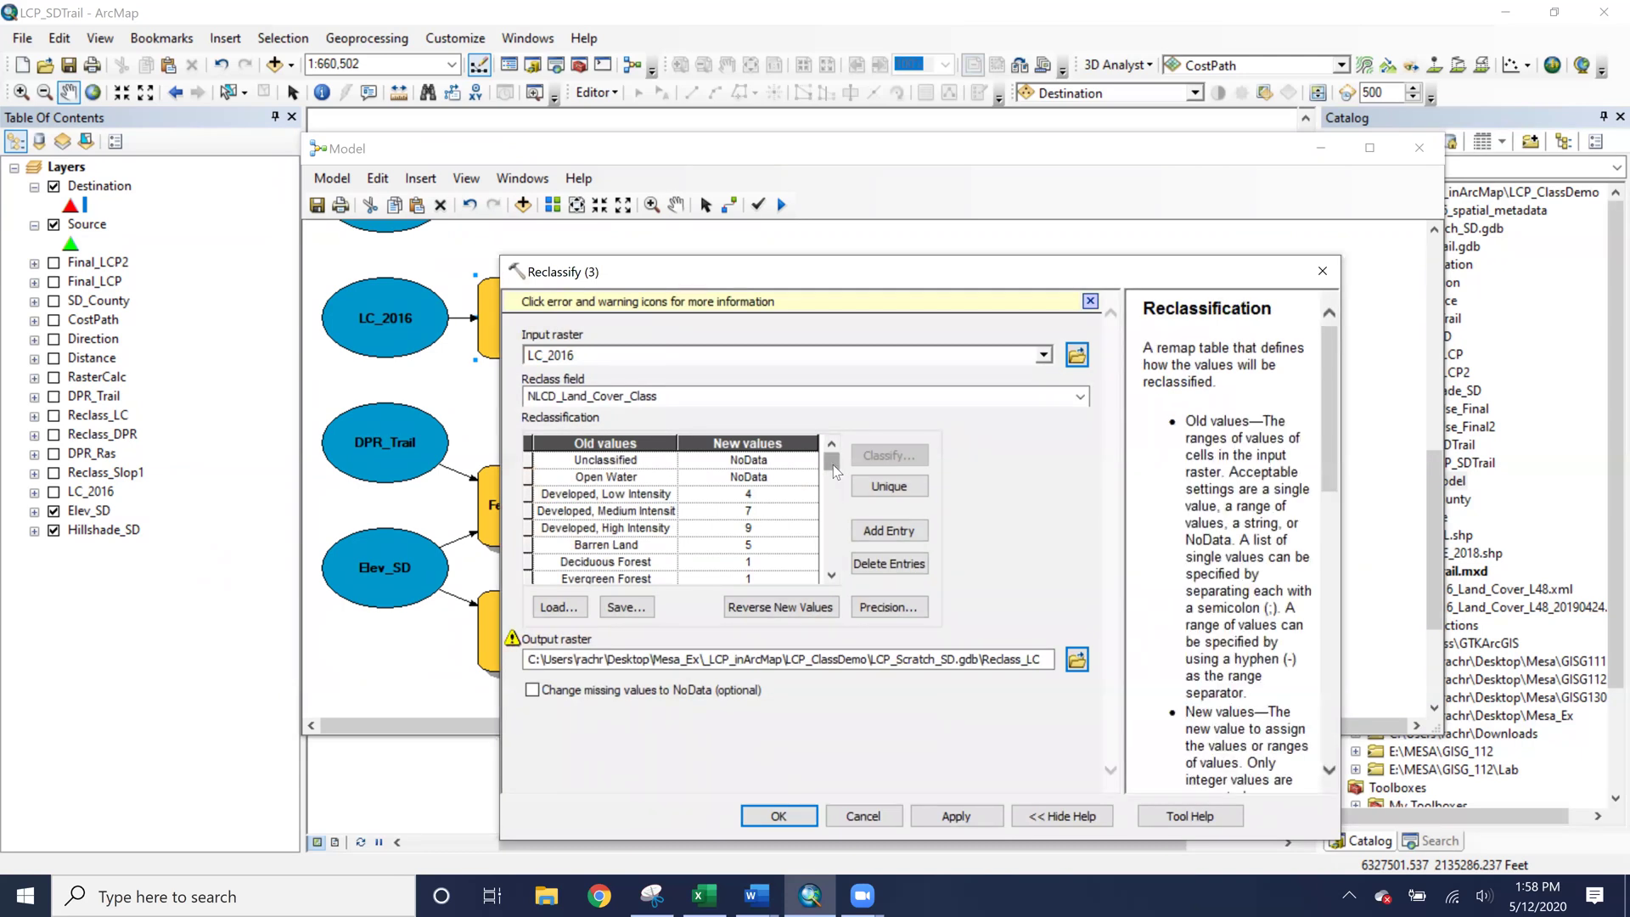
left_click_drag(832, 496, 832, 558)
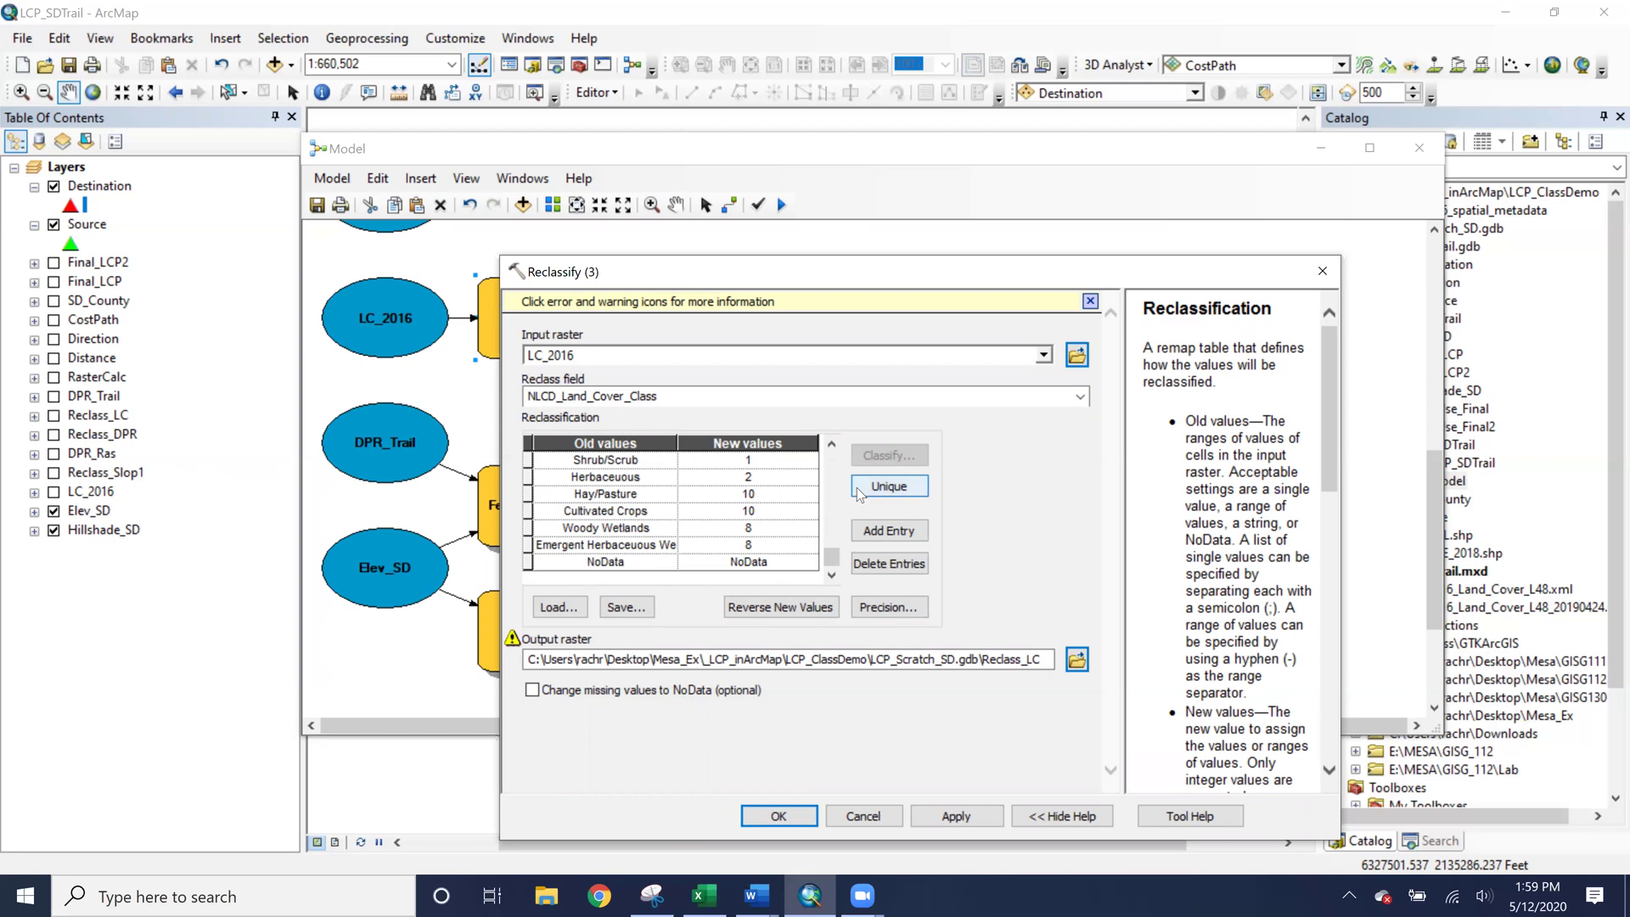
left_click_drag(830, 554, 858, 465)
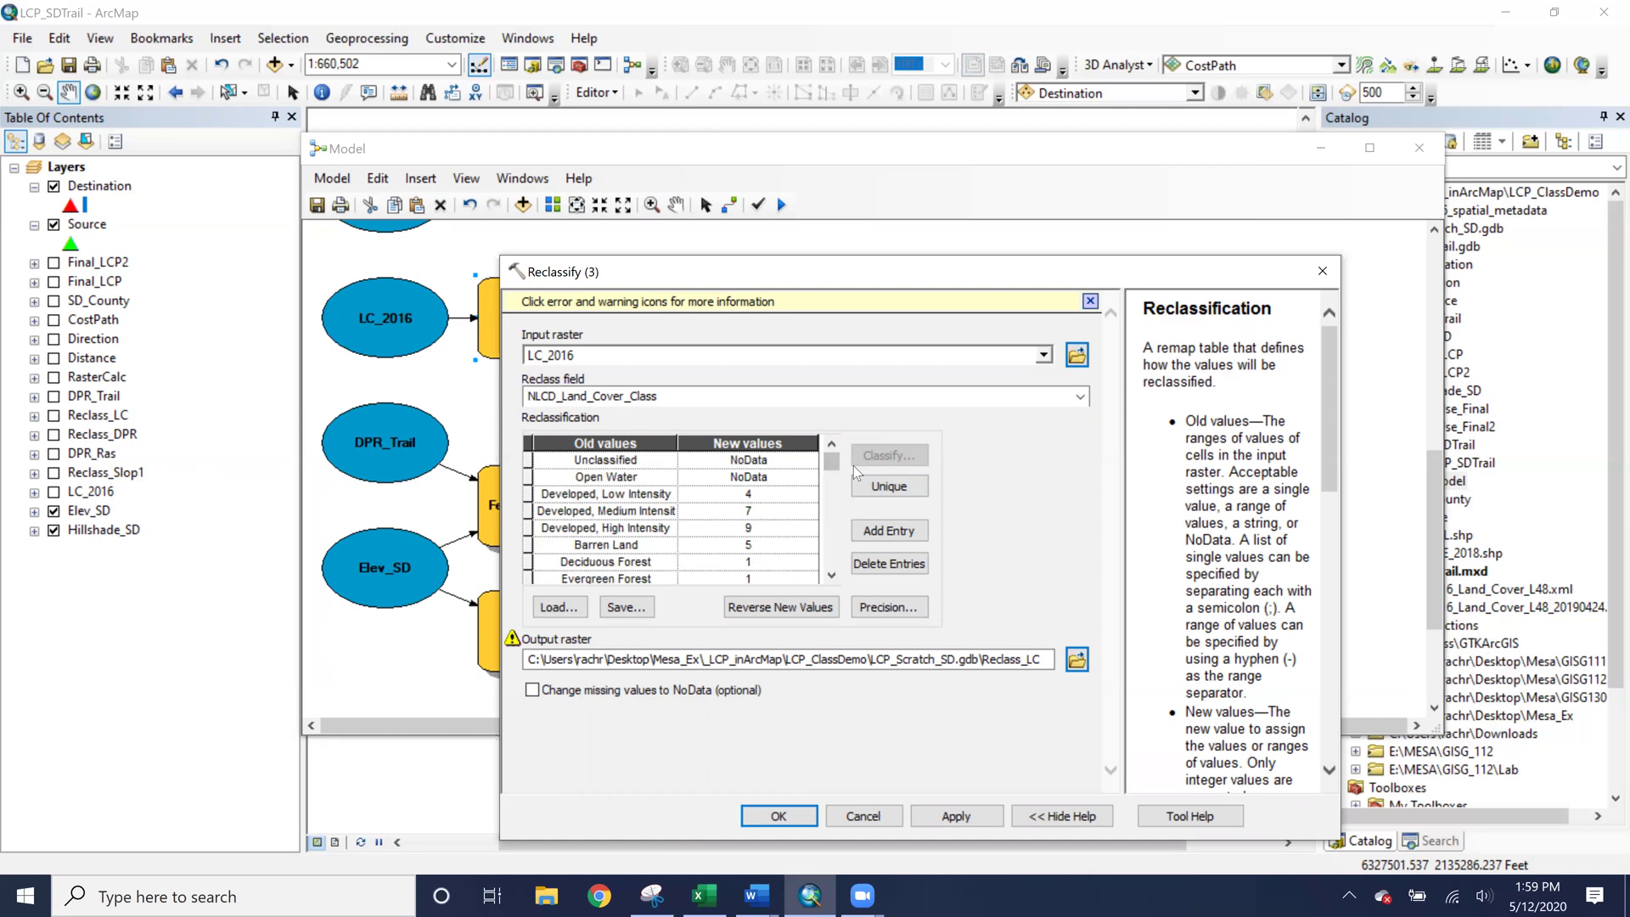
left_click(748, 491)
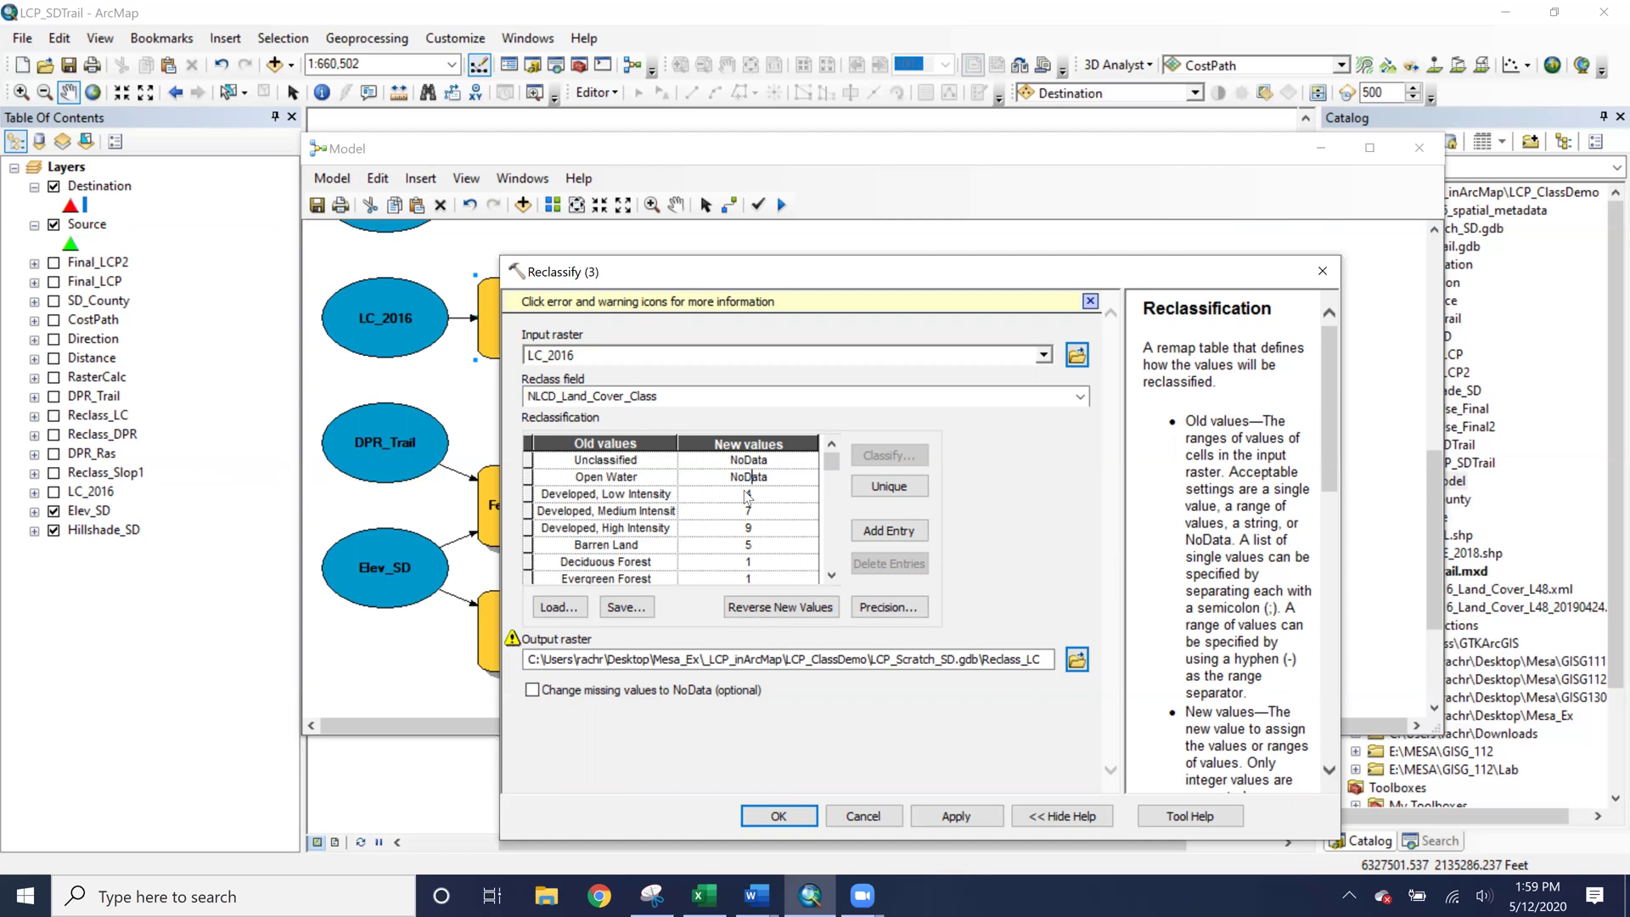
left_click(779, 816)
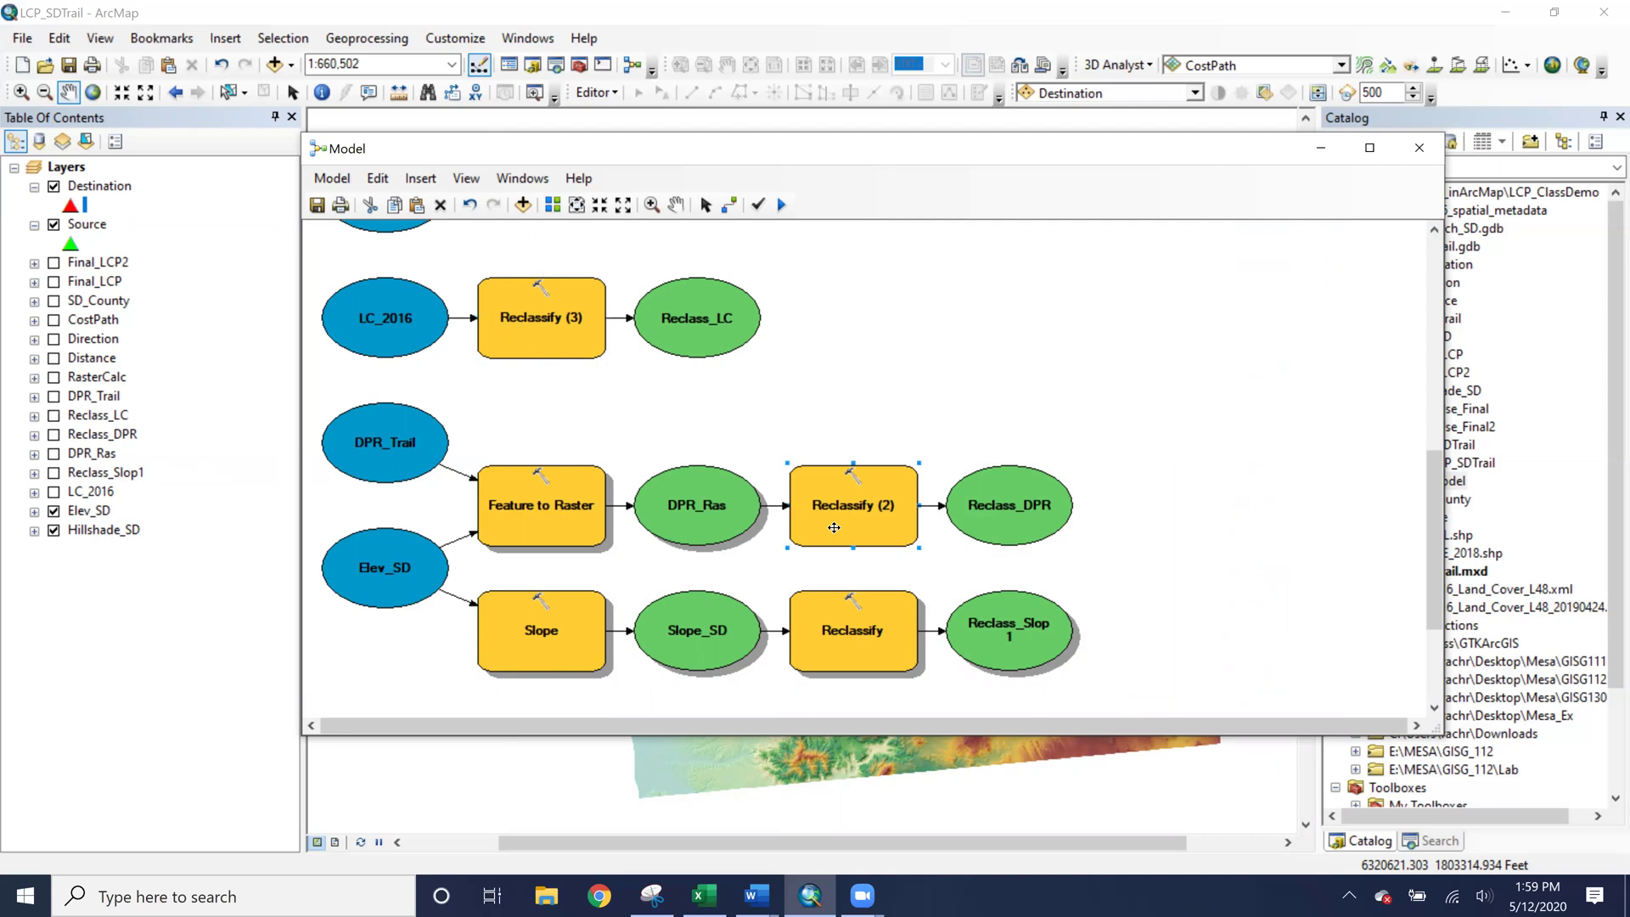
Review the Reclassify (2) park remap (parks 1, NoData 5) and close it unchanged.
double_click(834, 527)
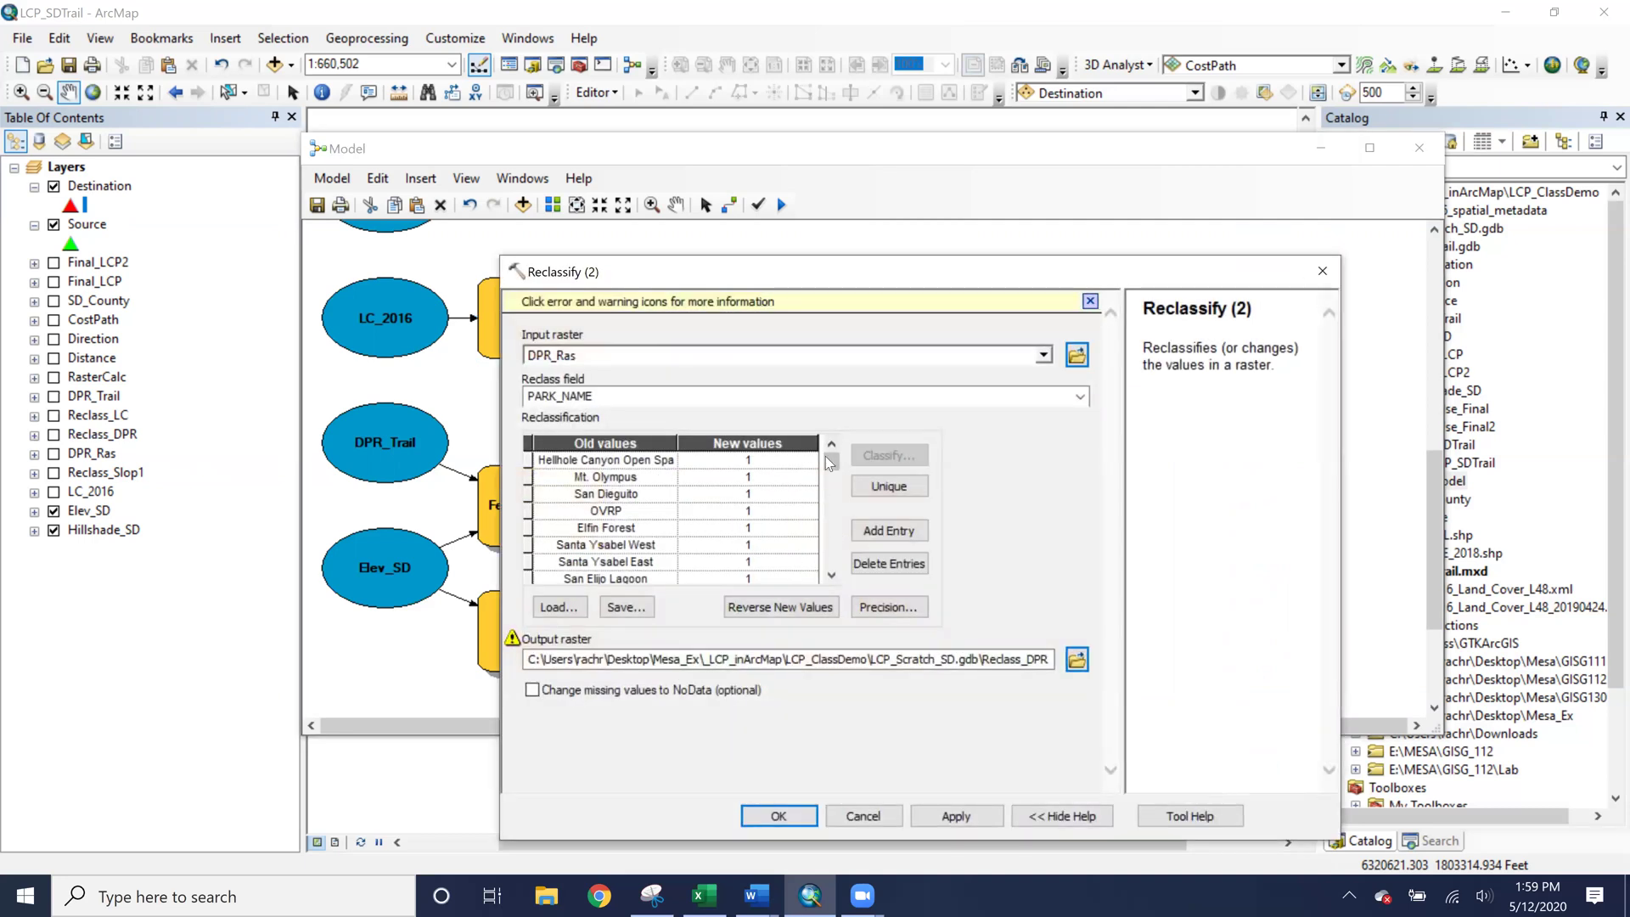
left_click_drag(830, 459, 813, 583)
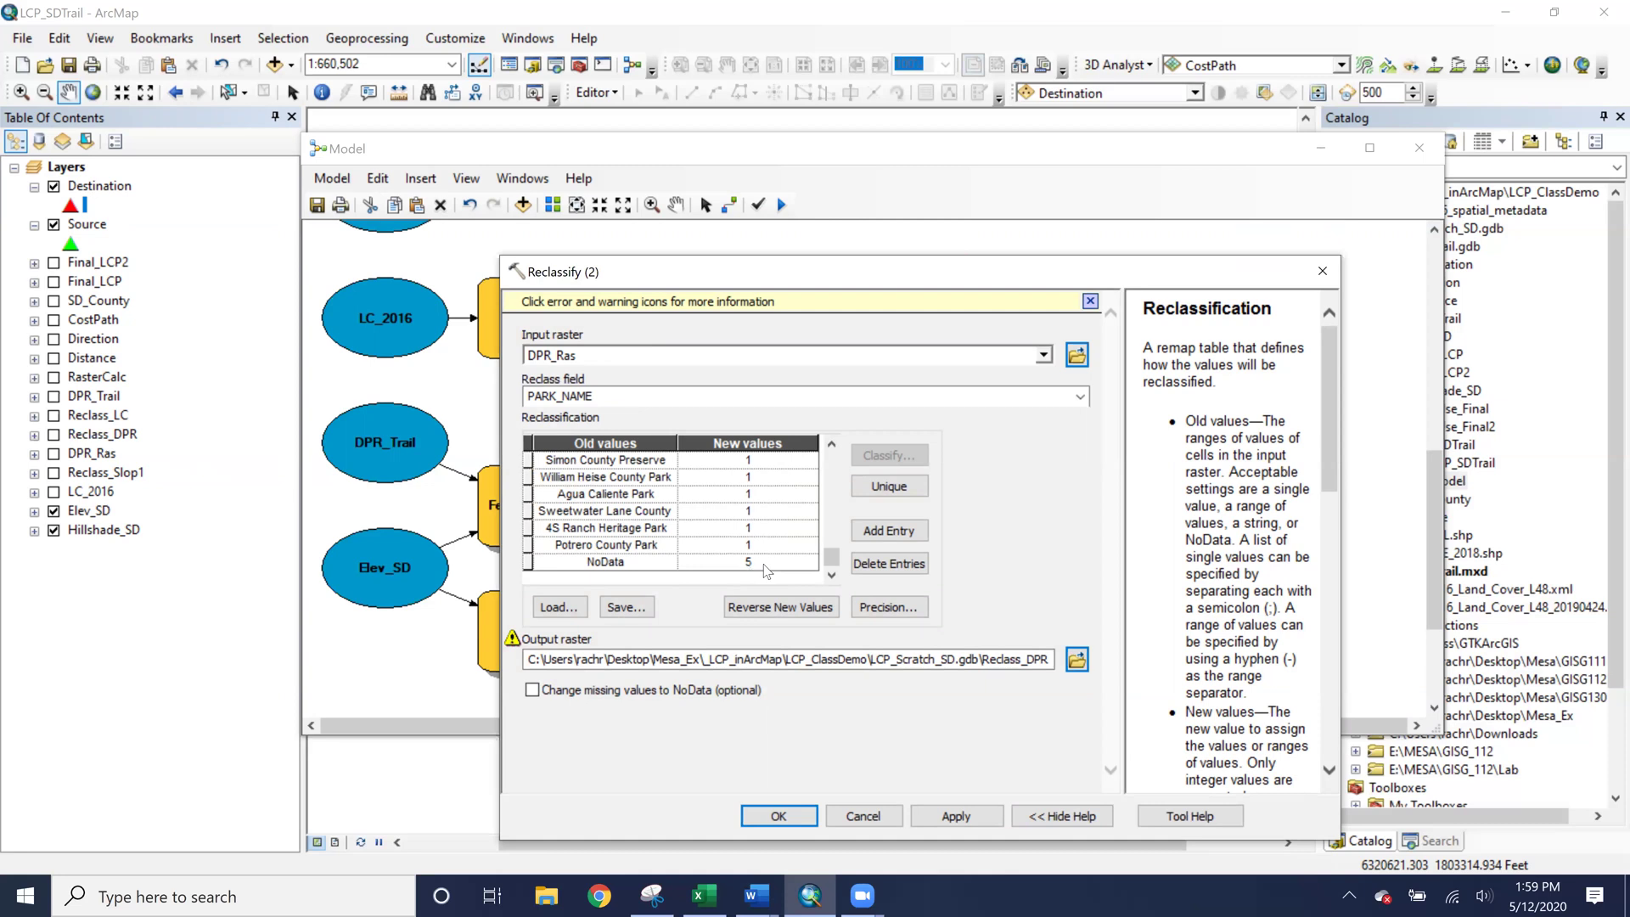
left_click(1321, 272)
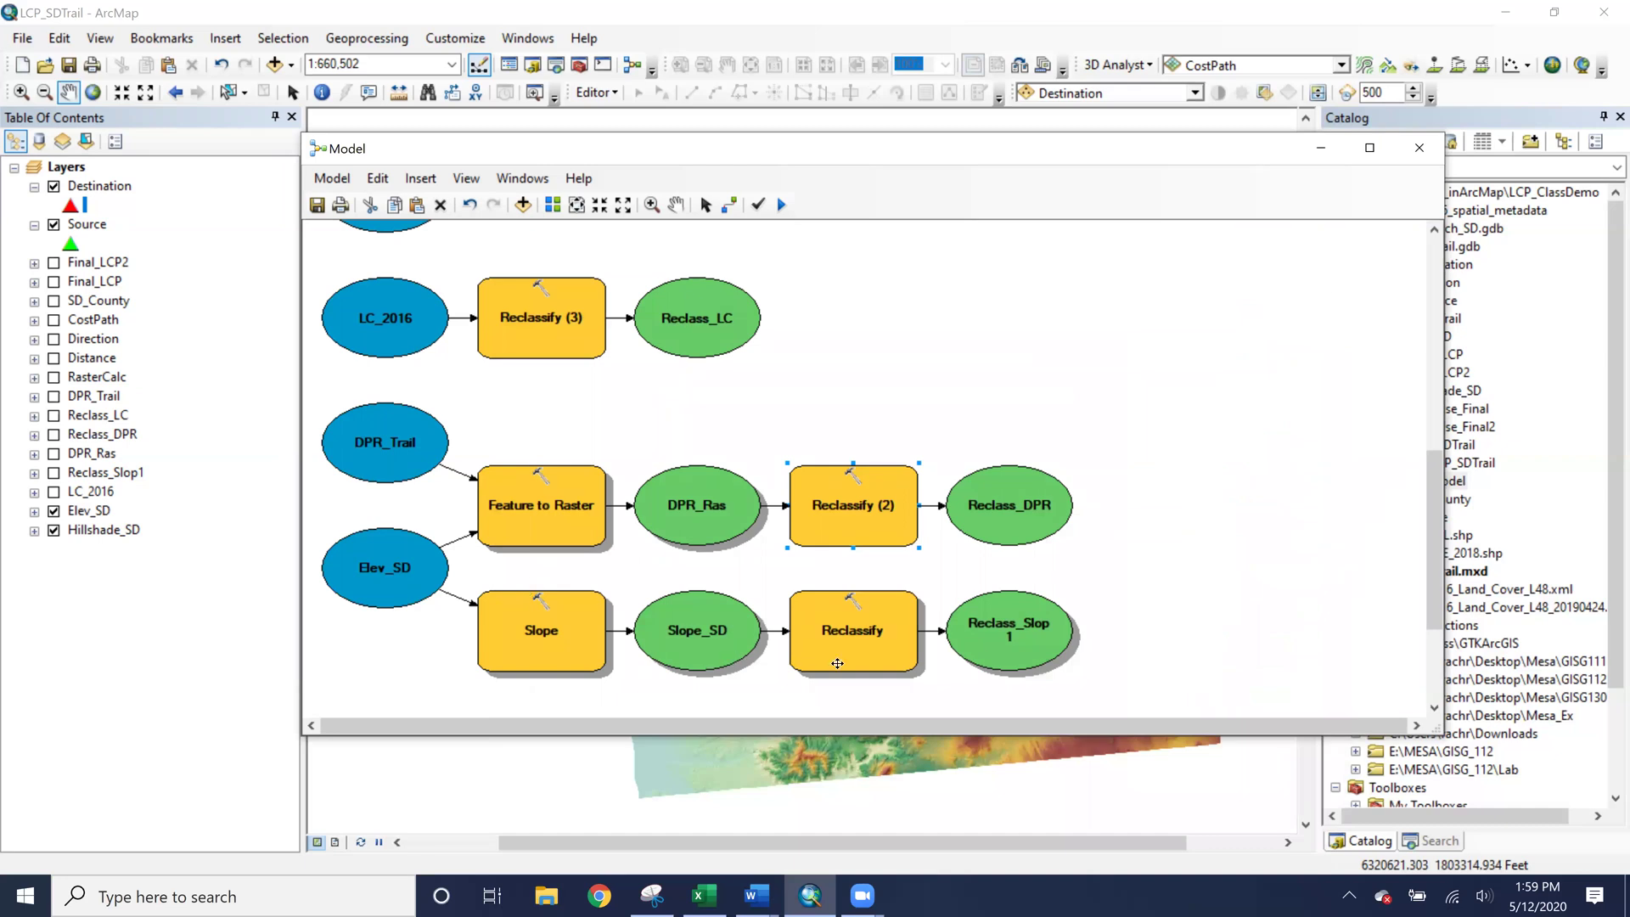
Review the slope Reclassify table binning slopes into values 1–10 and confirm it.
double_click(837, 663)
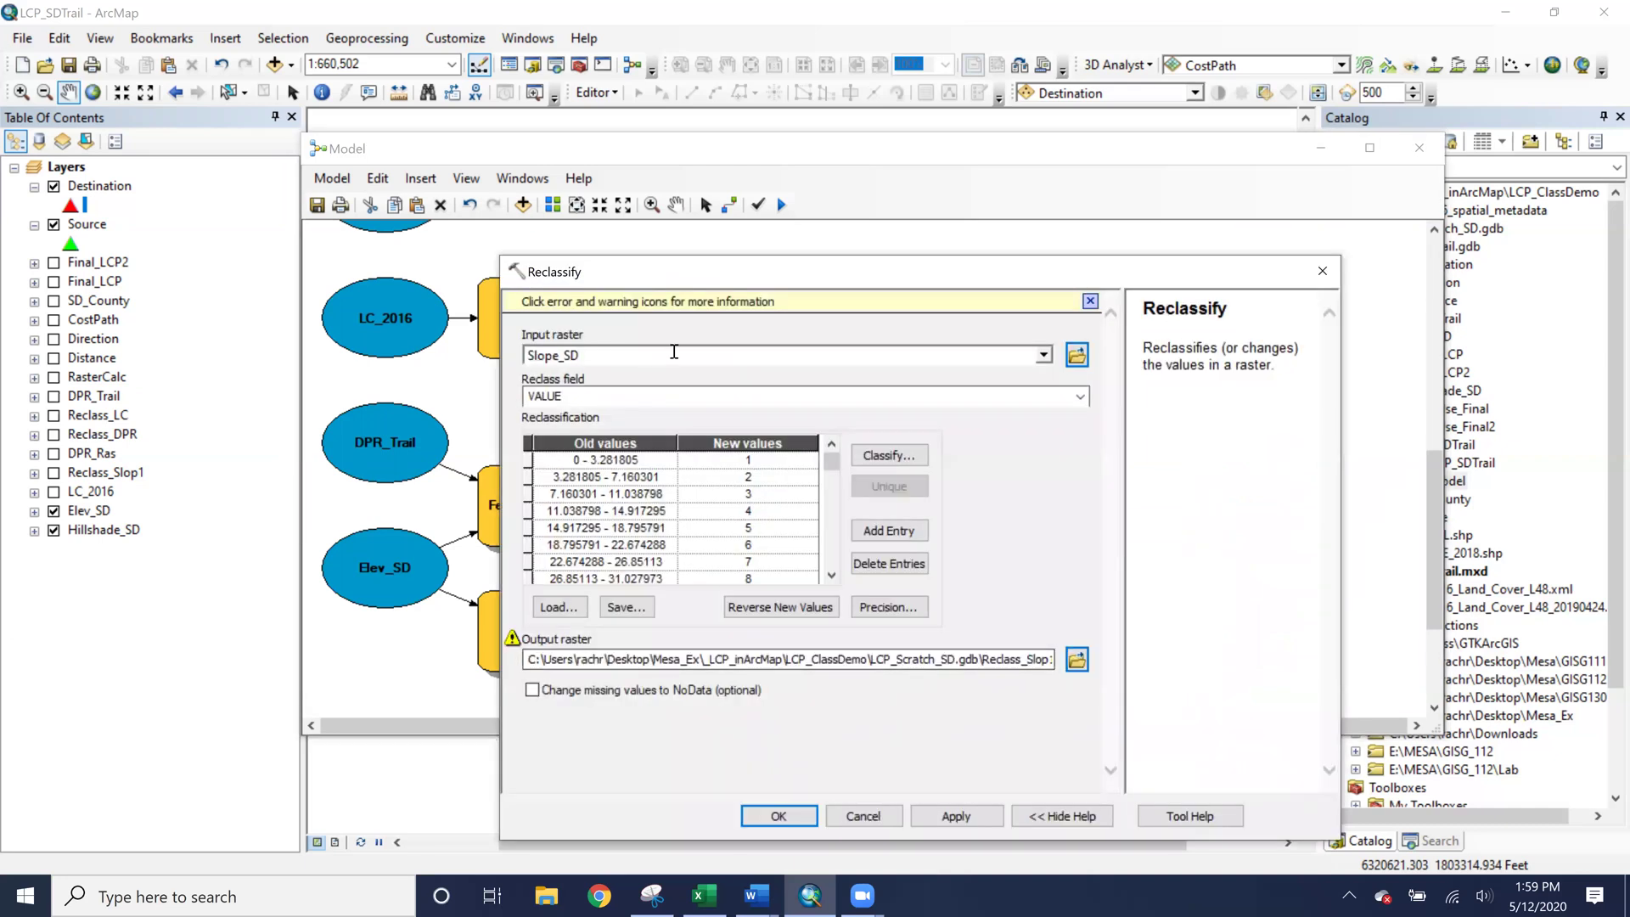
left_click_drag(804, 274, 1097, 132)
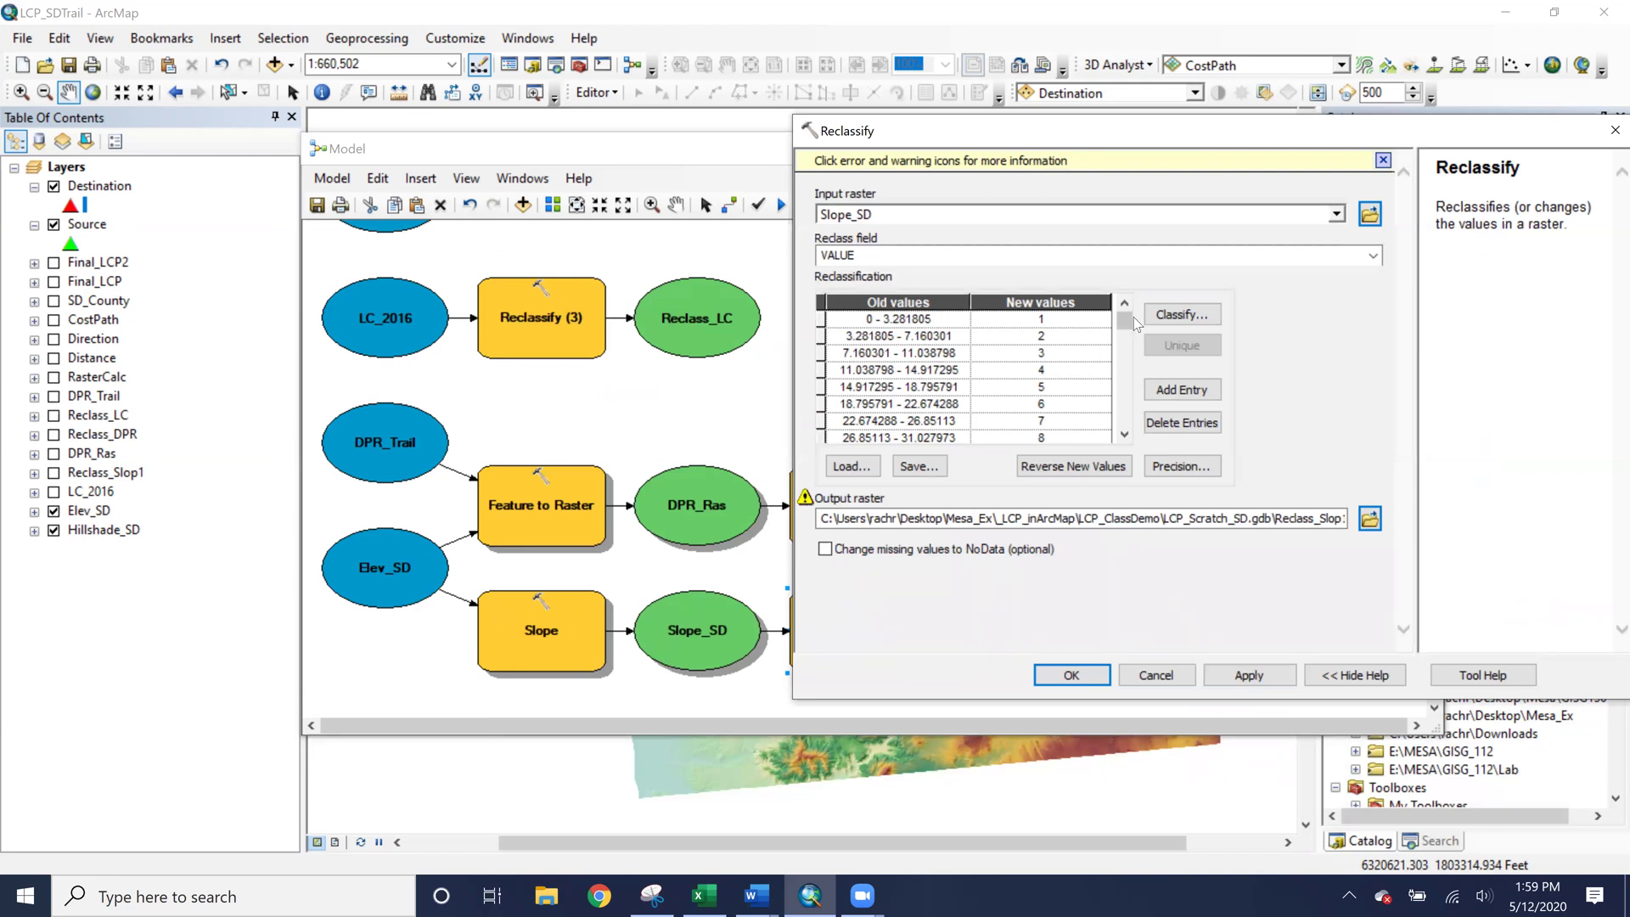
left_click_drag(1128, 325, 1139, 347)
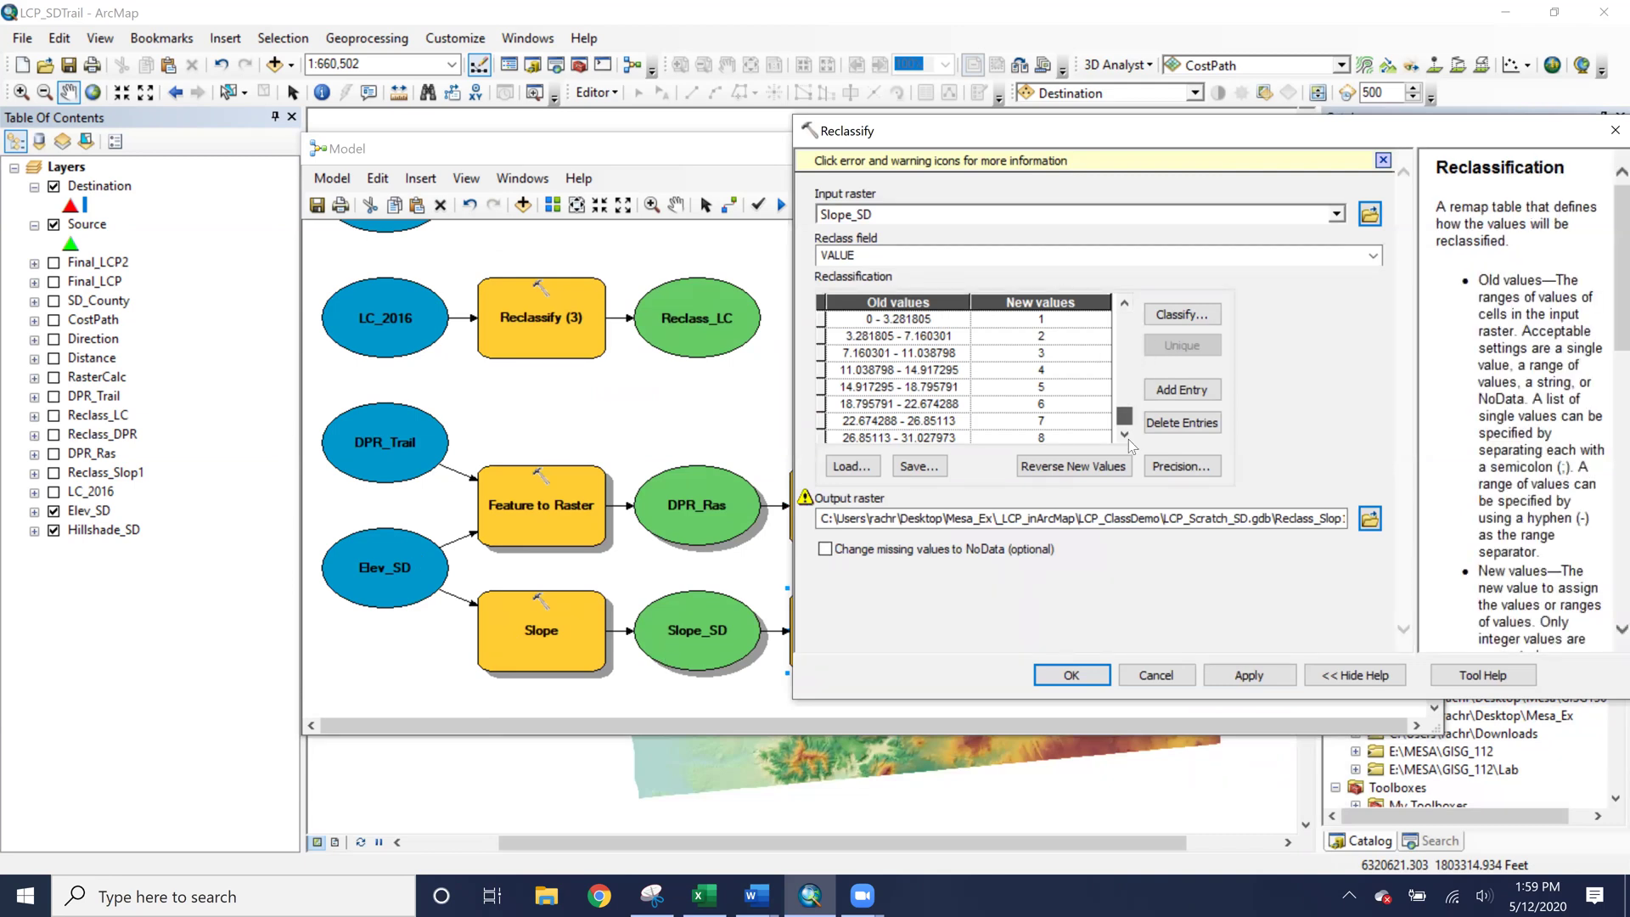
left_click_drag(1127, 439, 1128, 442)
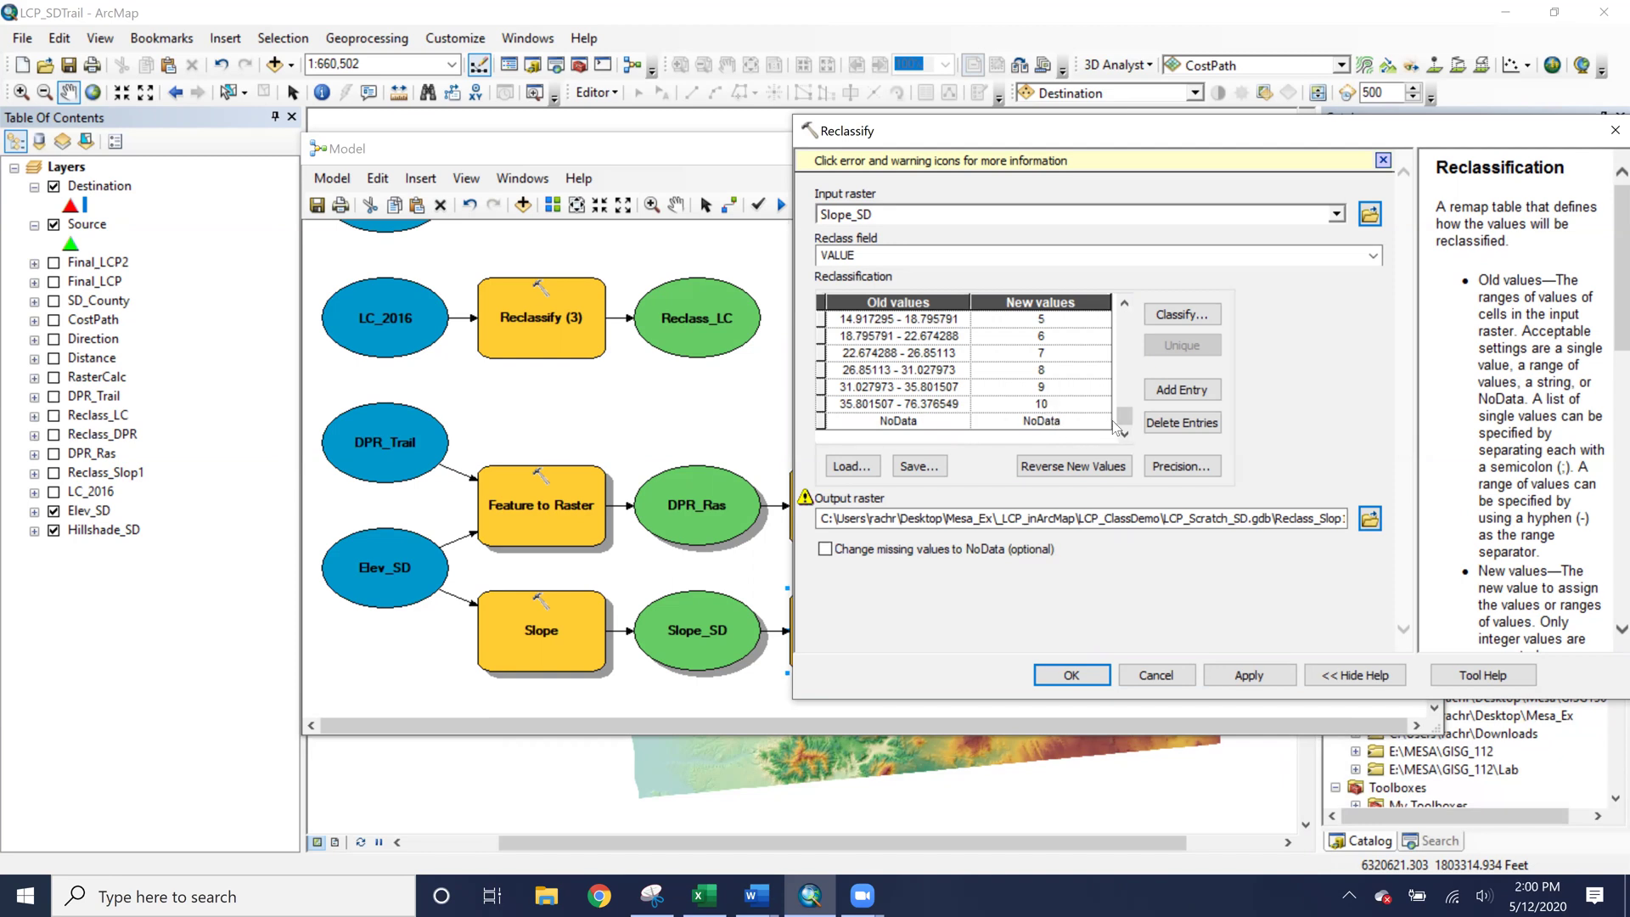
left_click_drag(1125, 416, 1137, 323)
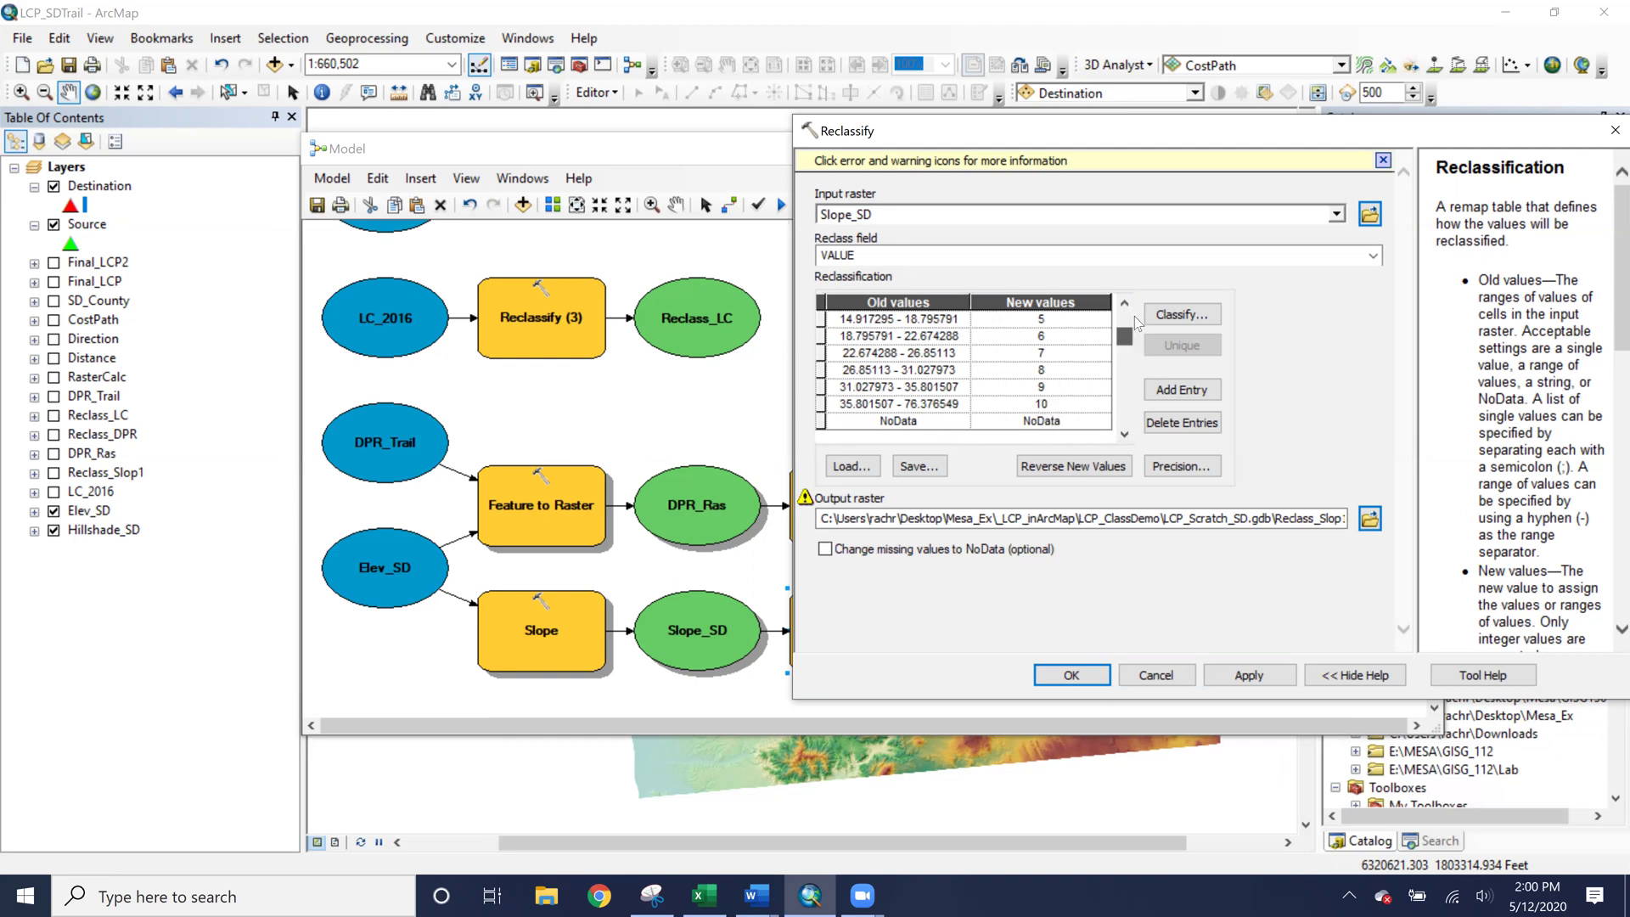
left_click(1075, 677)
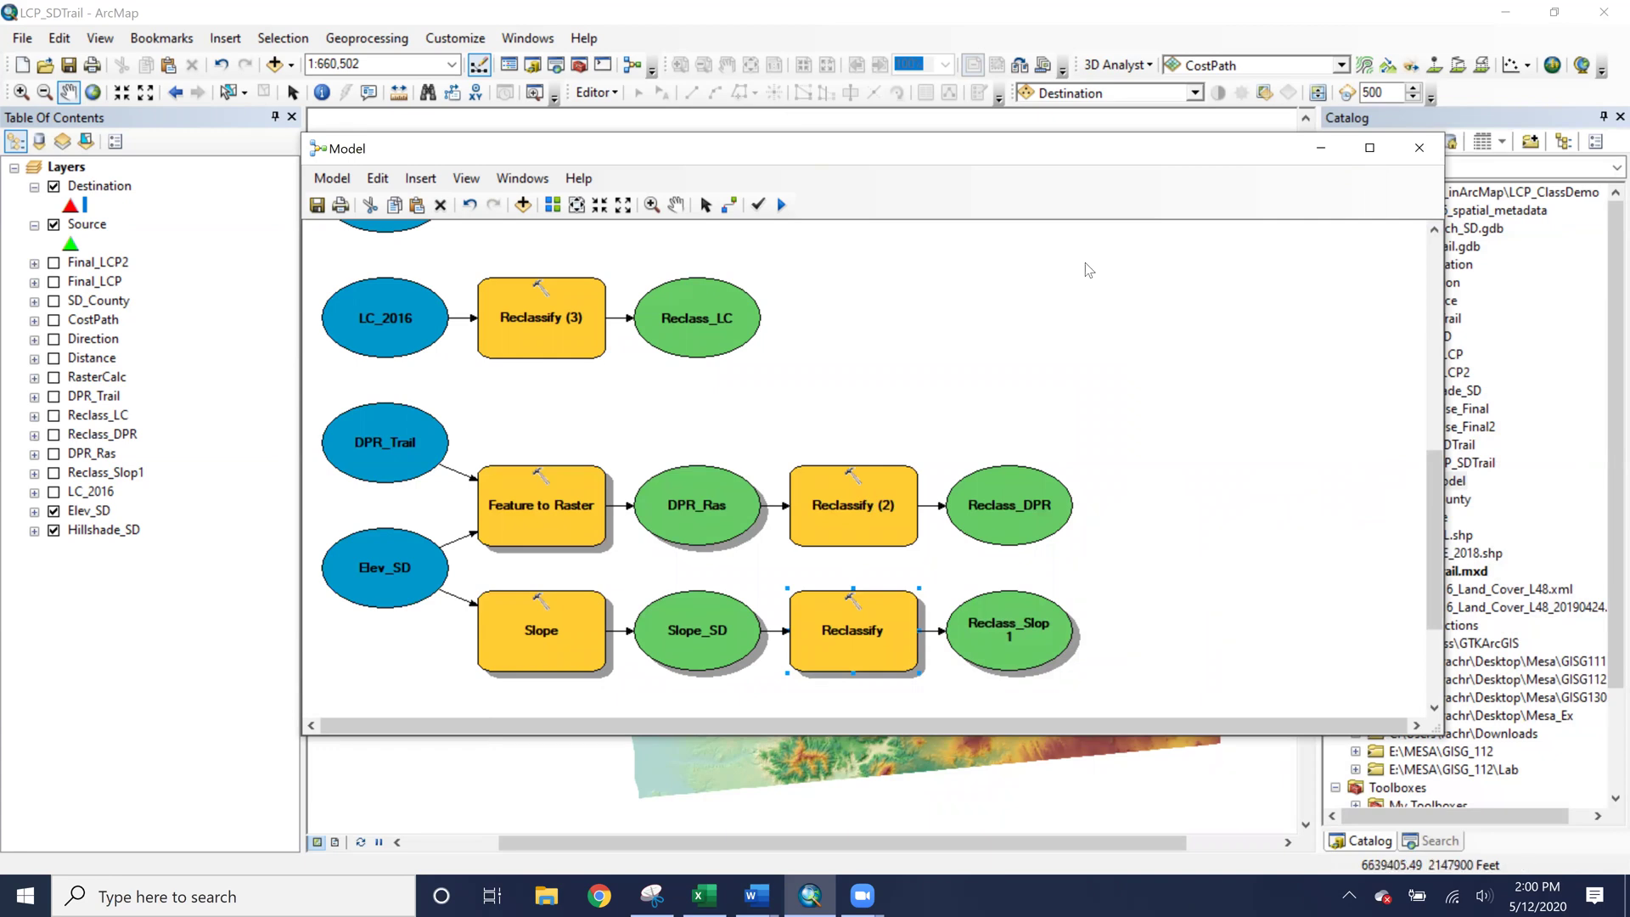
Save the LCP_SDTrail map document and minimize the Model window.
left_click(523, 313)
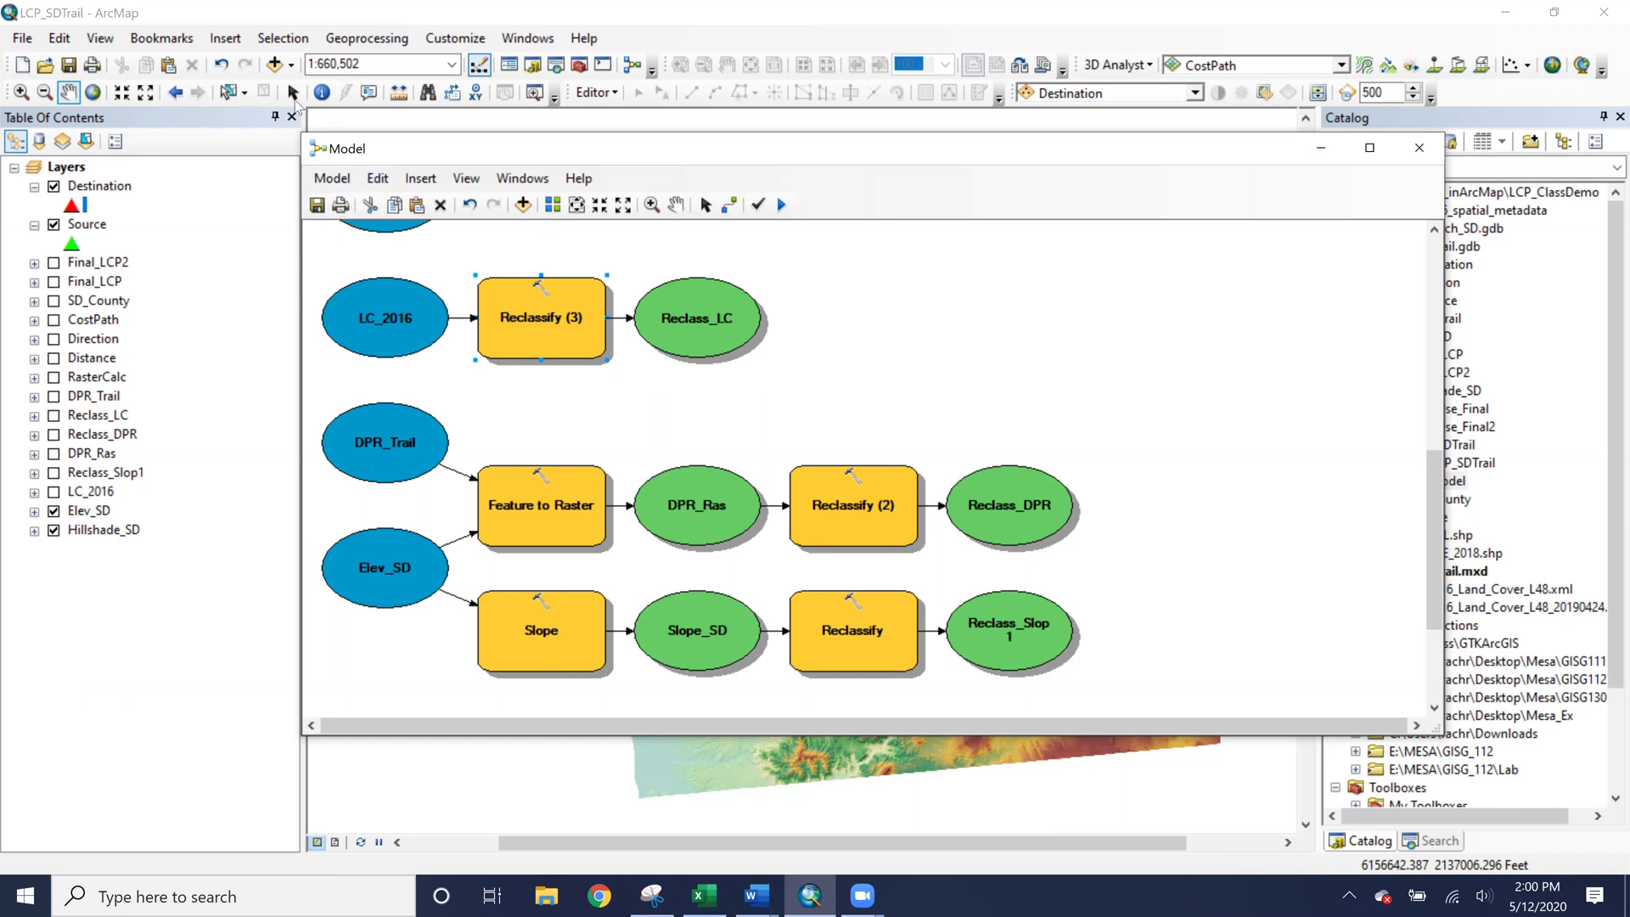
left_click(68, 65)
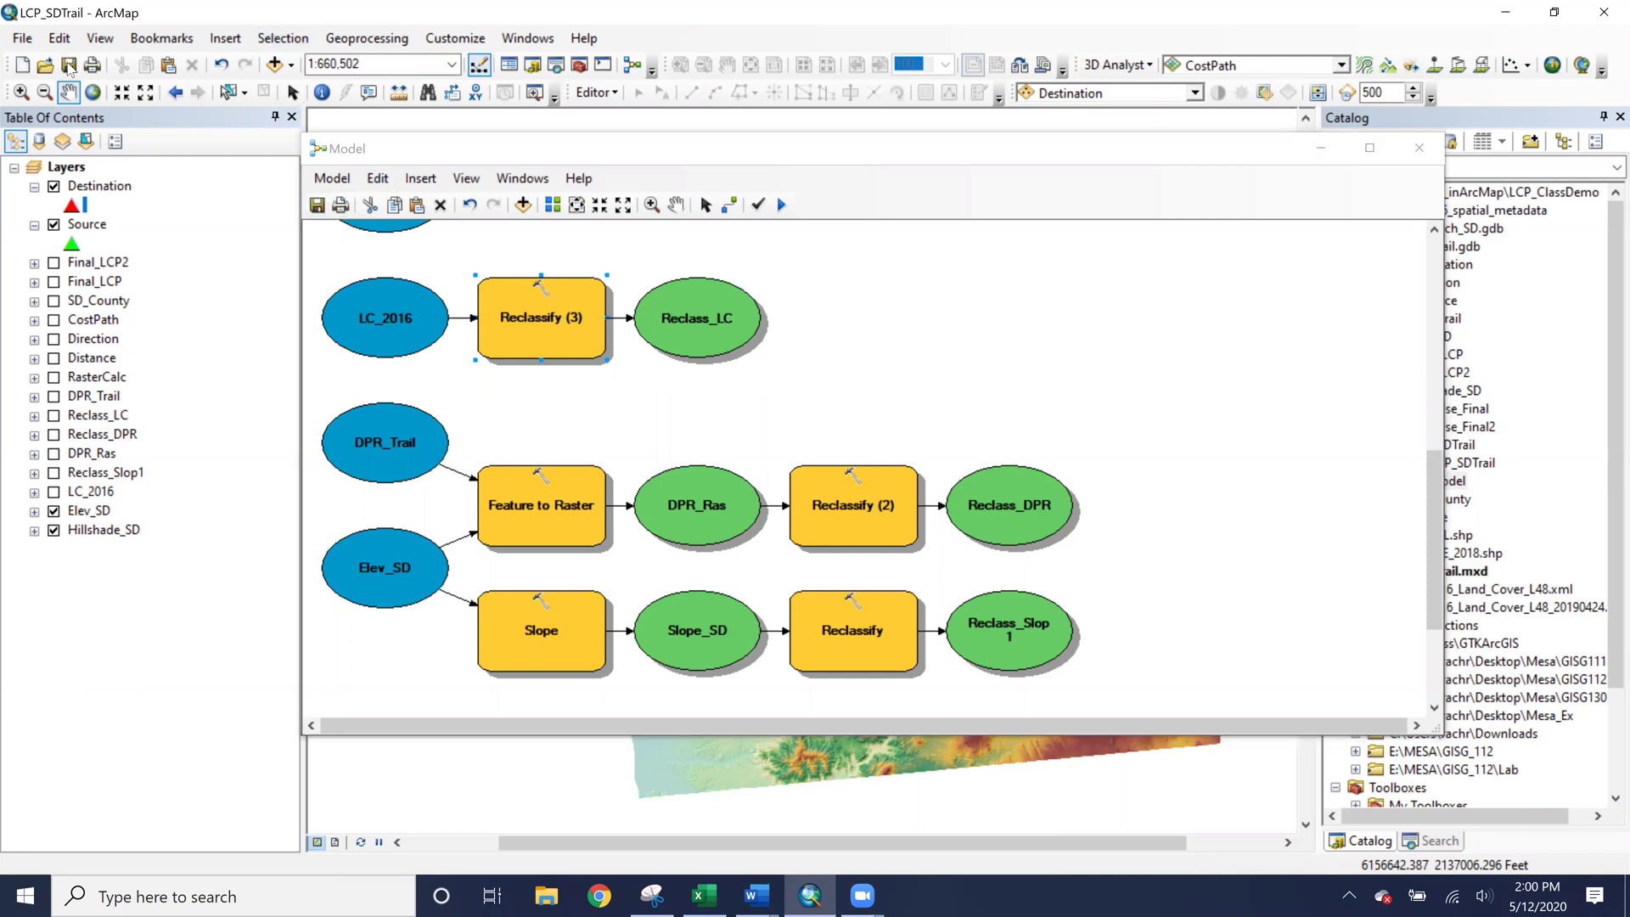
left_click(590, 152)
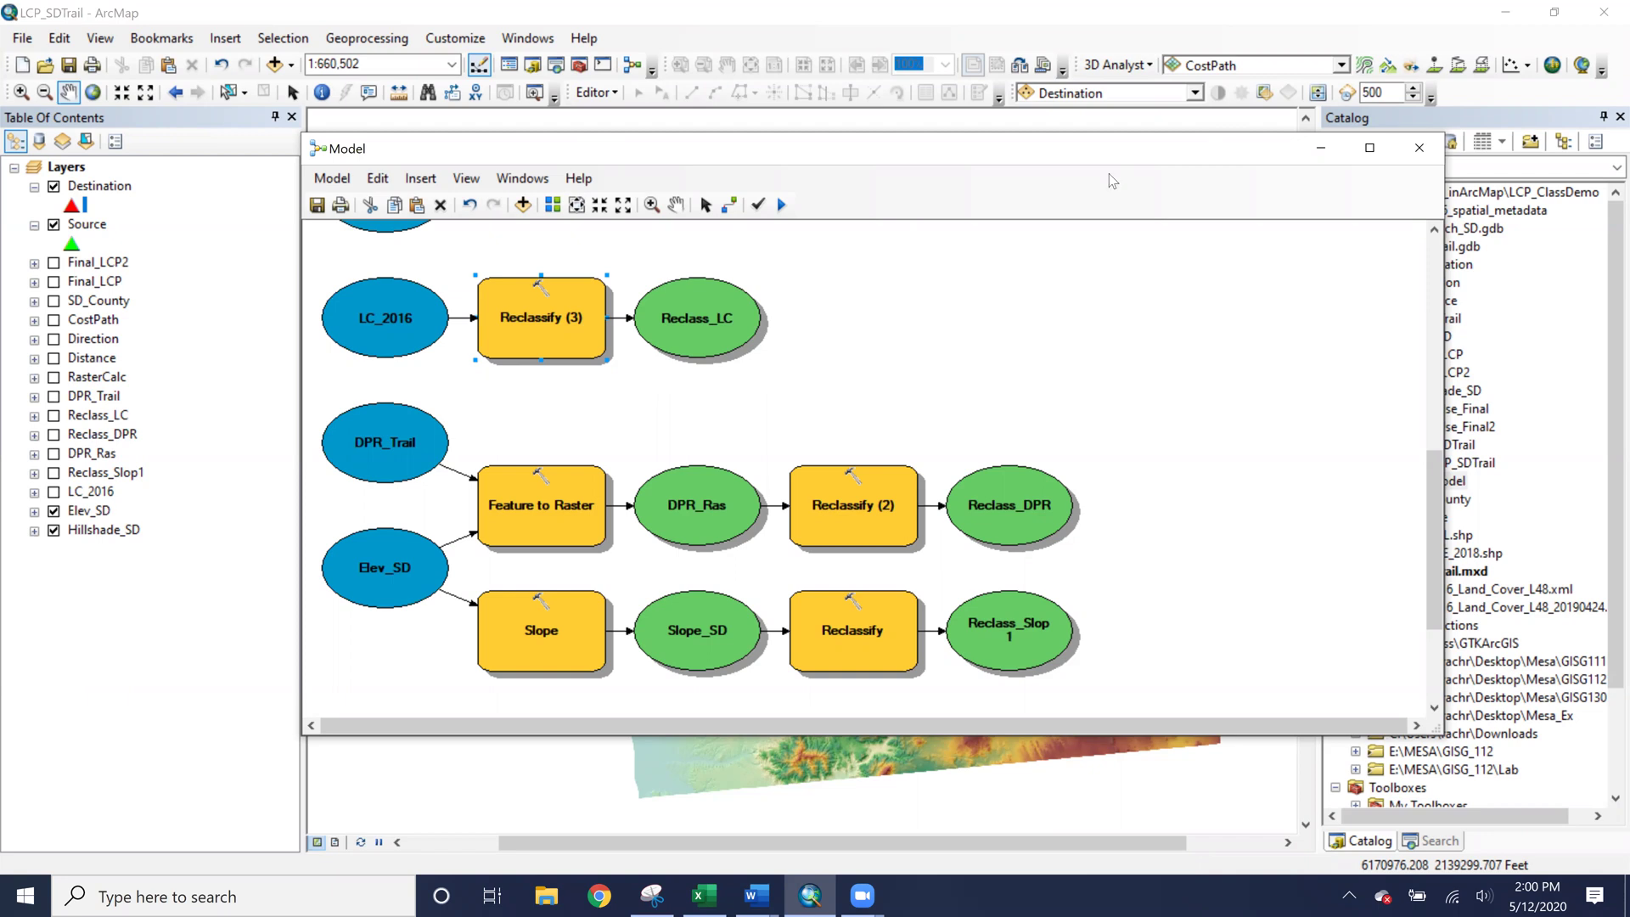
left_click(1320, 148)
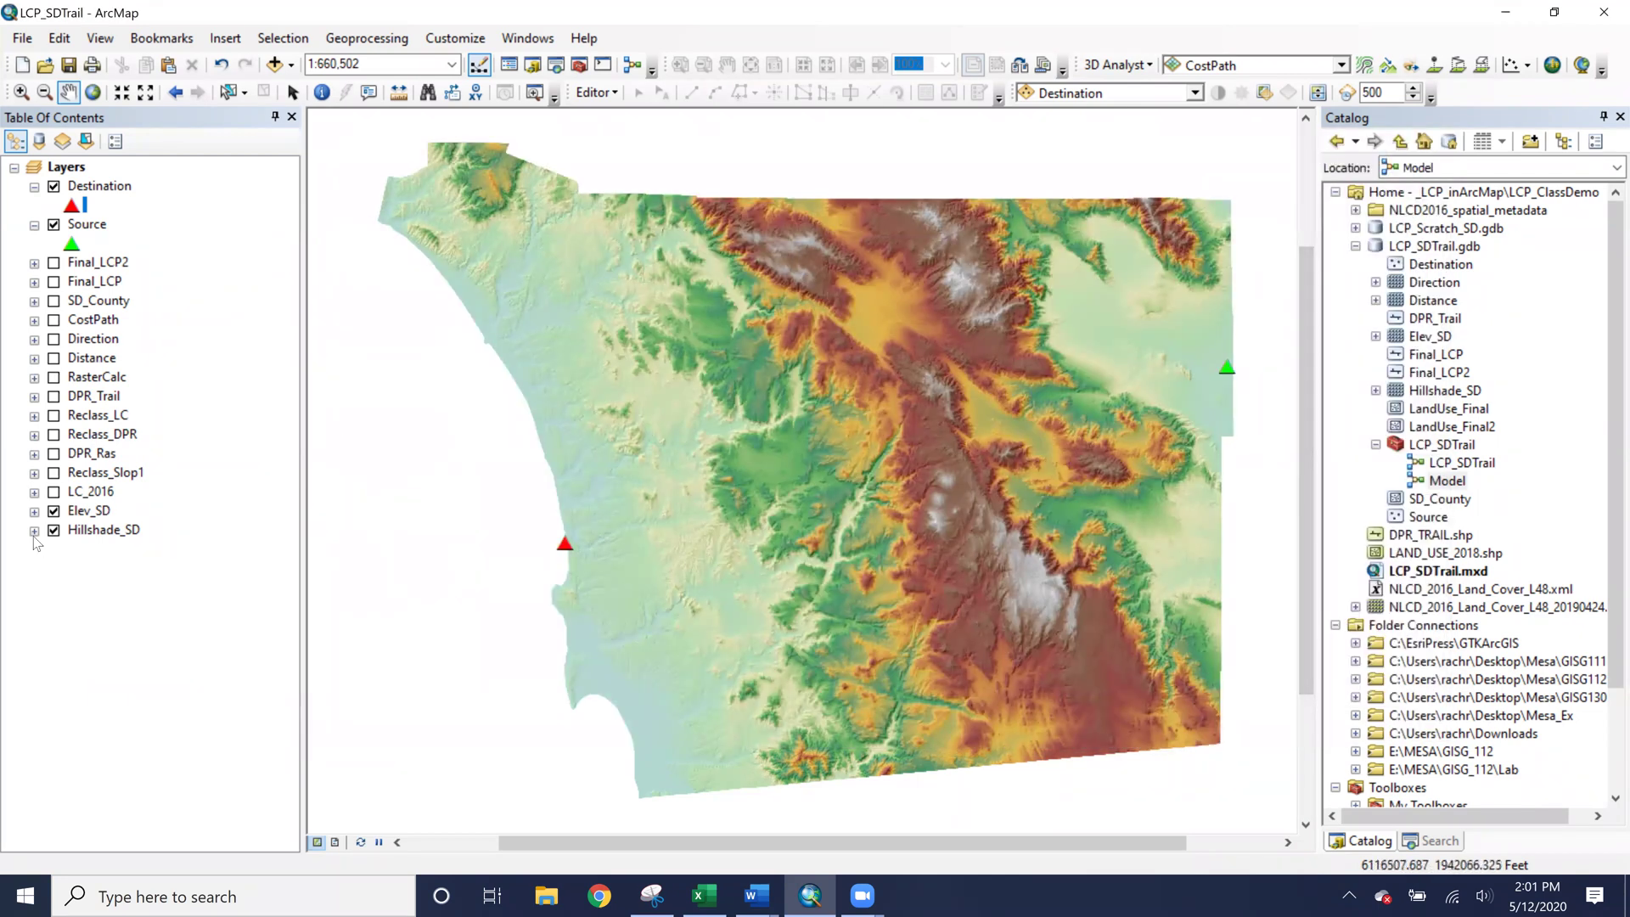
Display Reclass_Slop1 with its 1–10 class legend, then collapse and hide it again.
left_click(53, 473)
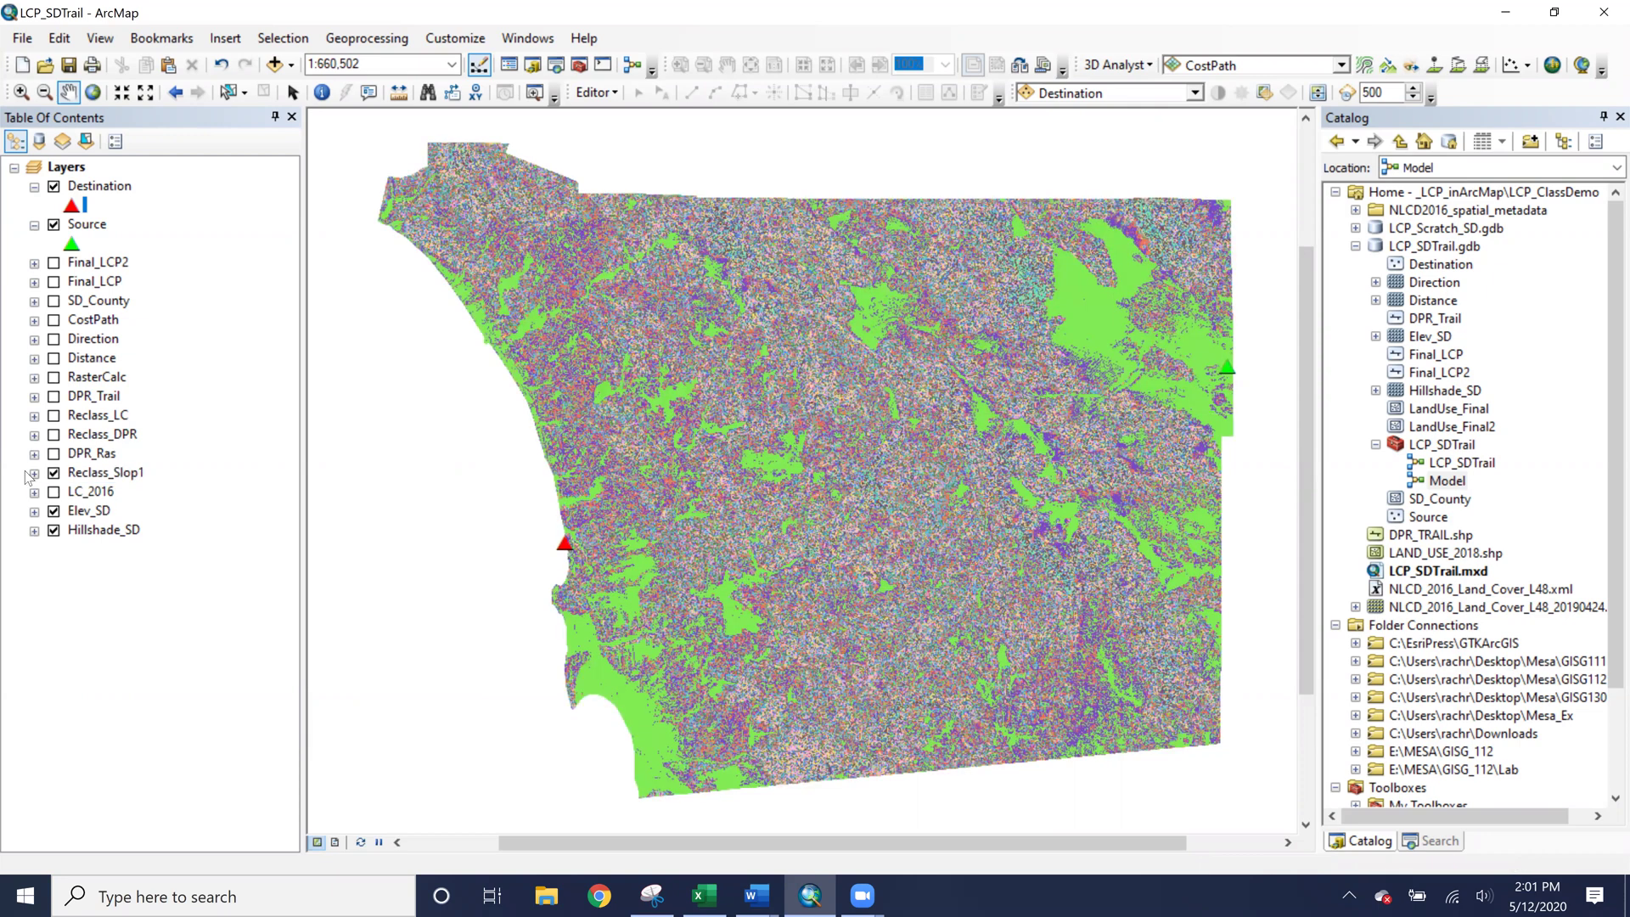
left_click(34, 473)
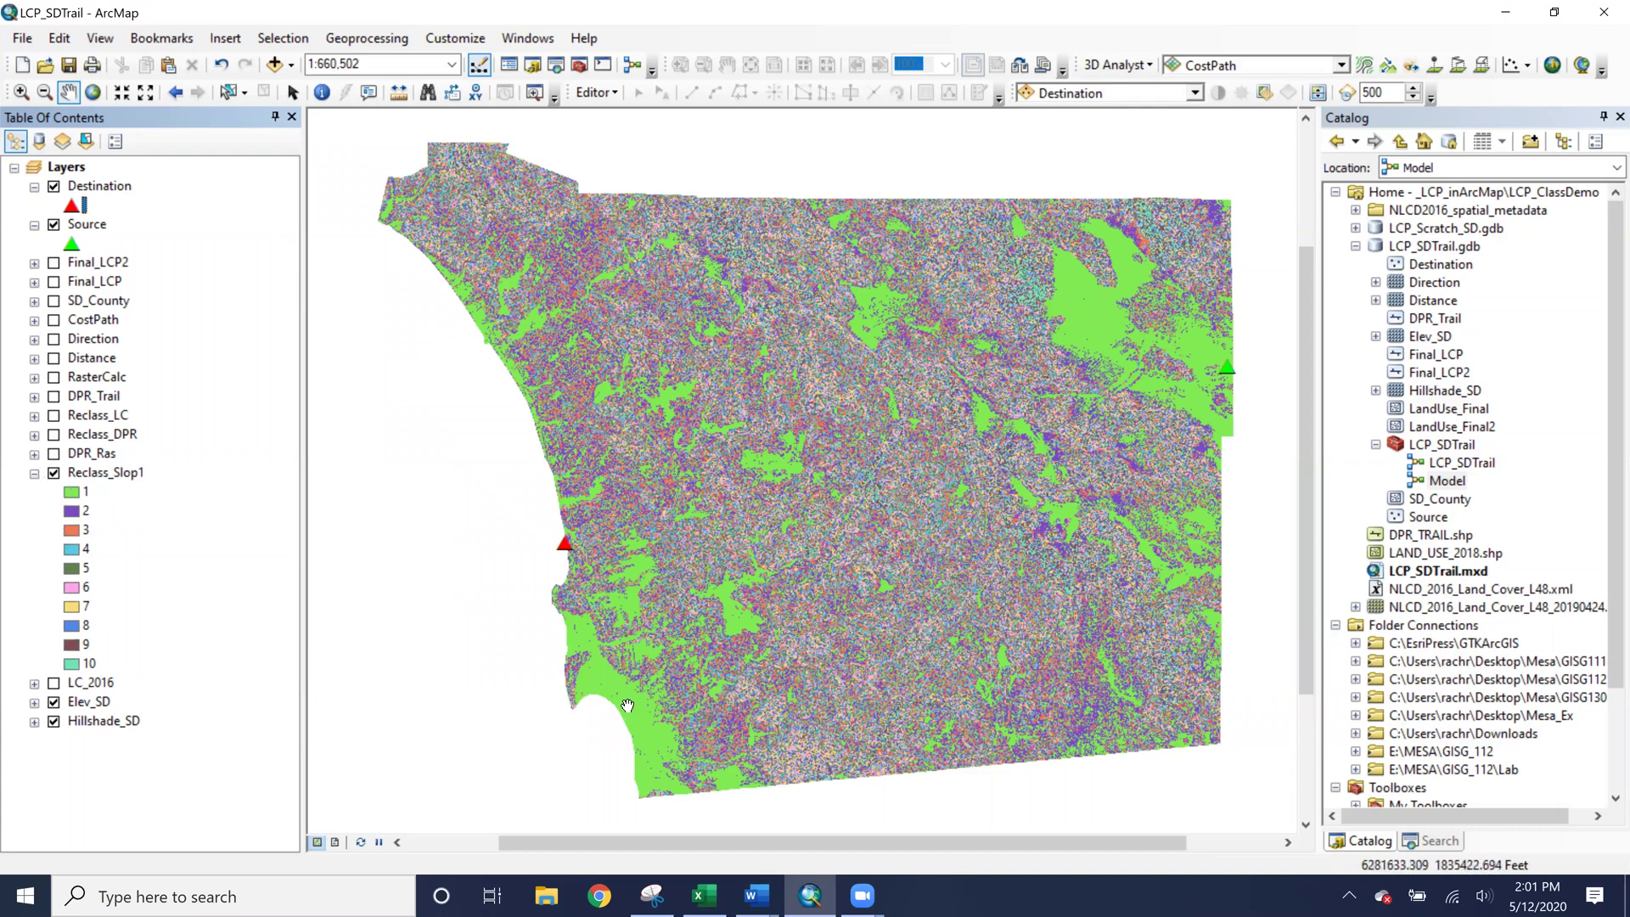
left_click(34, 473)
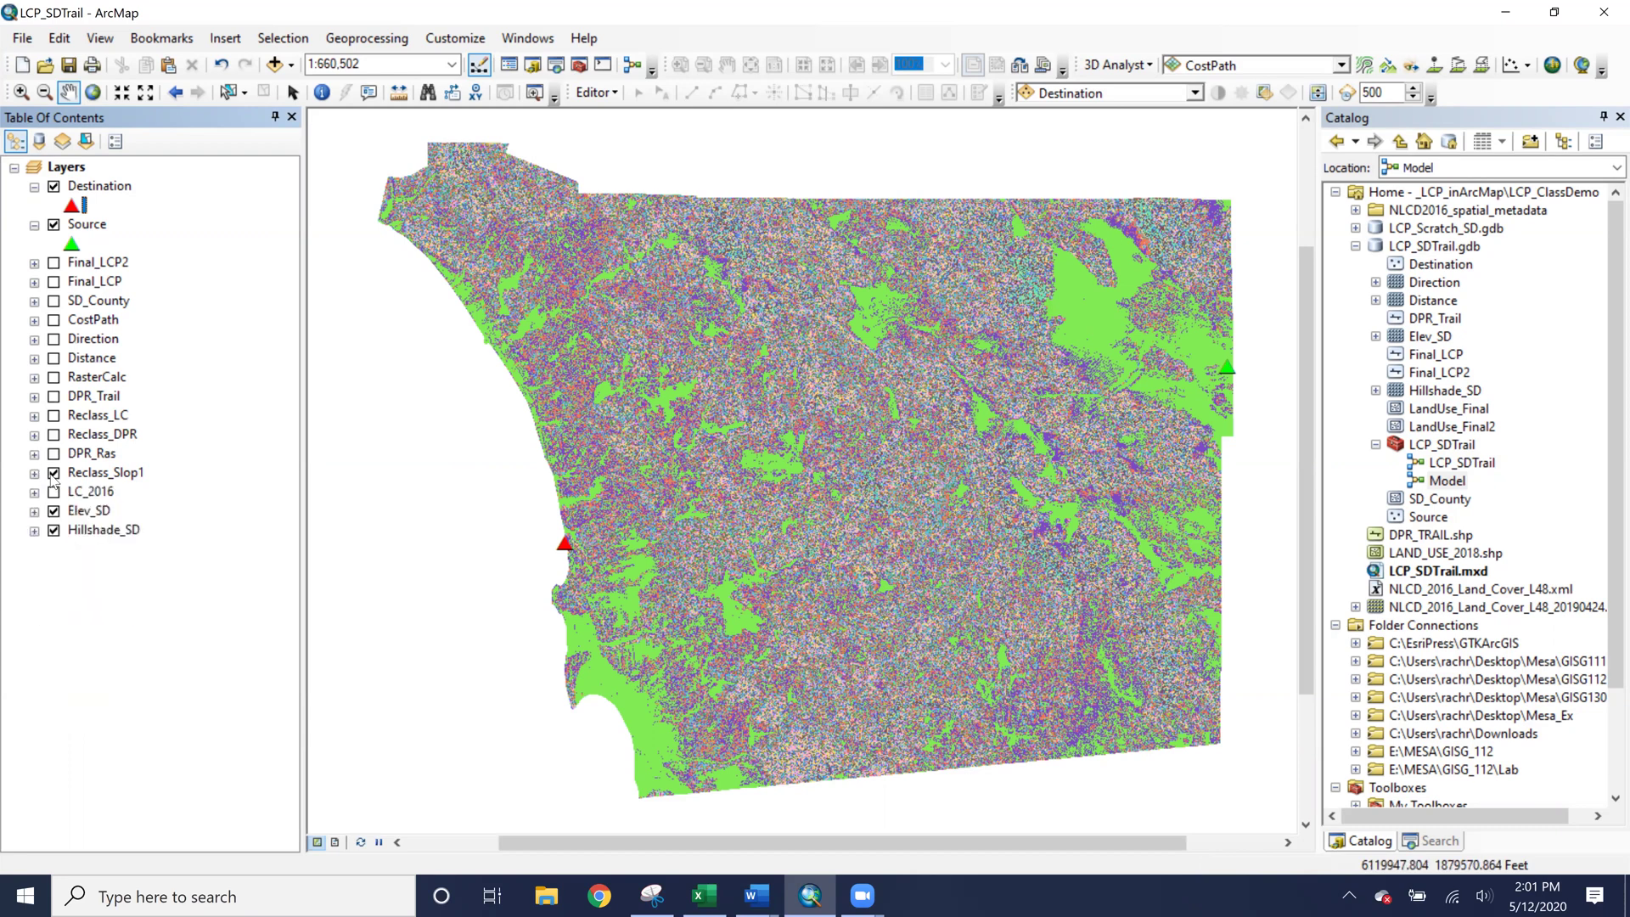
left_click(54, 473)
Inspect Reclass_DPR on the map, then hide it and turn on Reclass_LC.
left_click(34, 434)
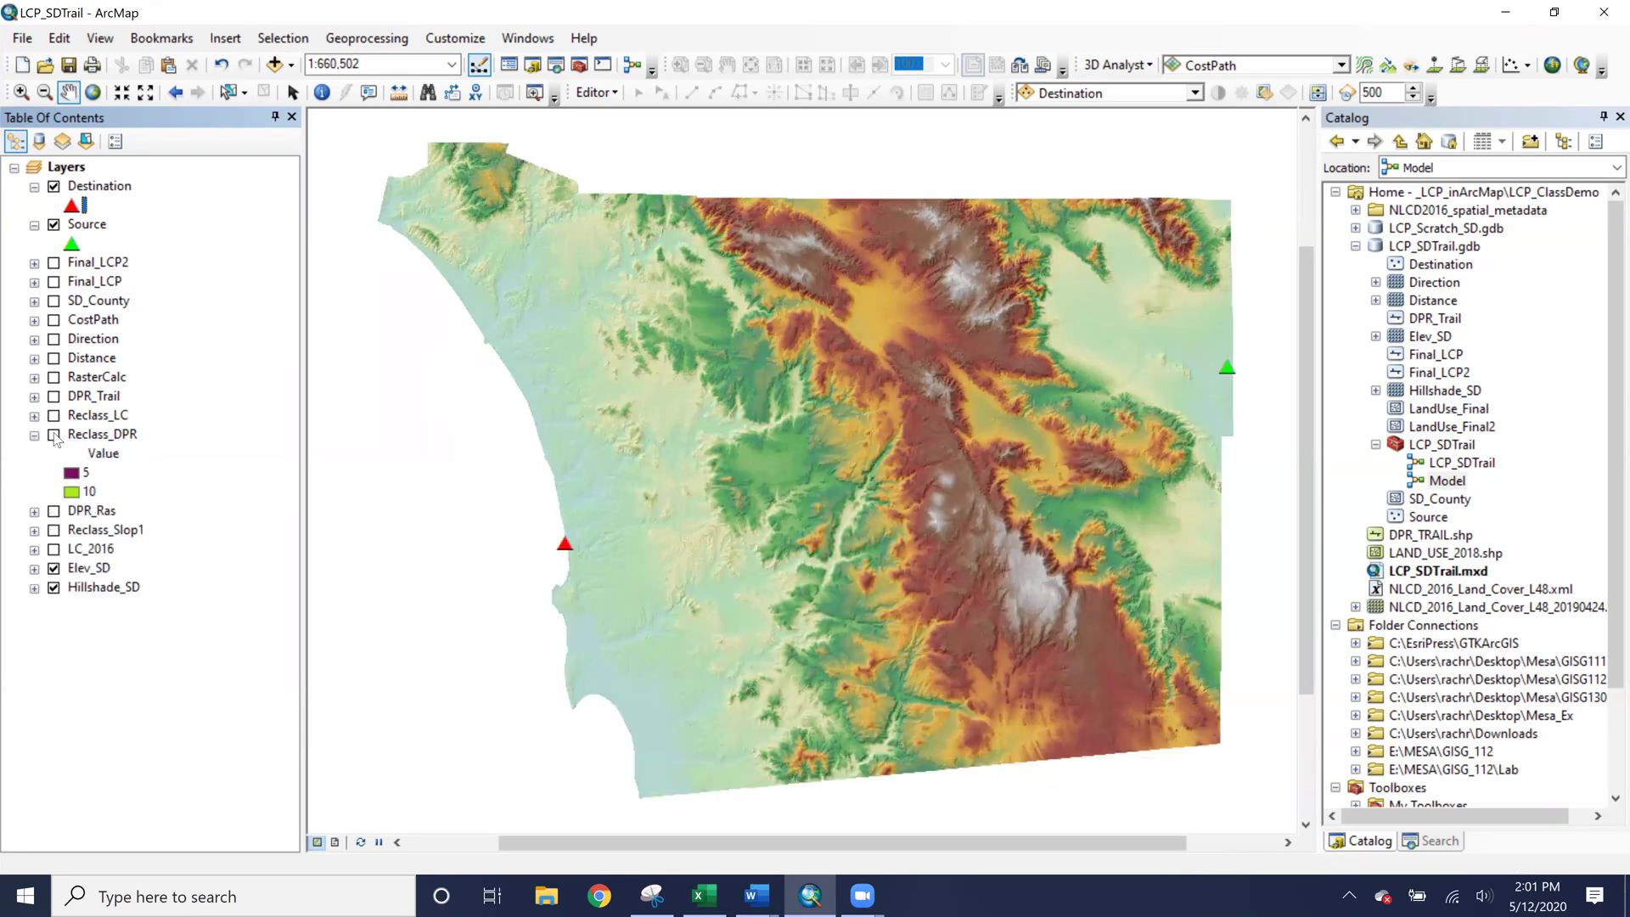
left_click(53, 435)
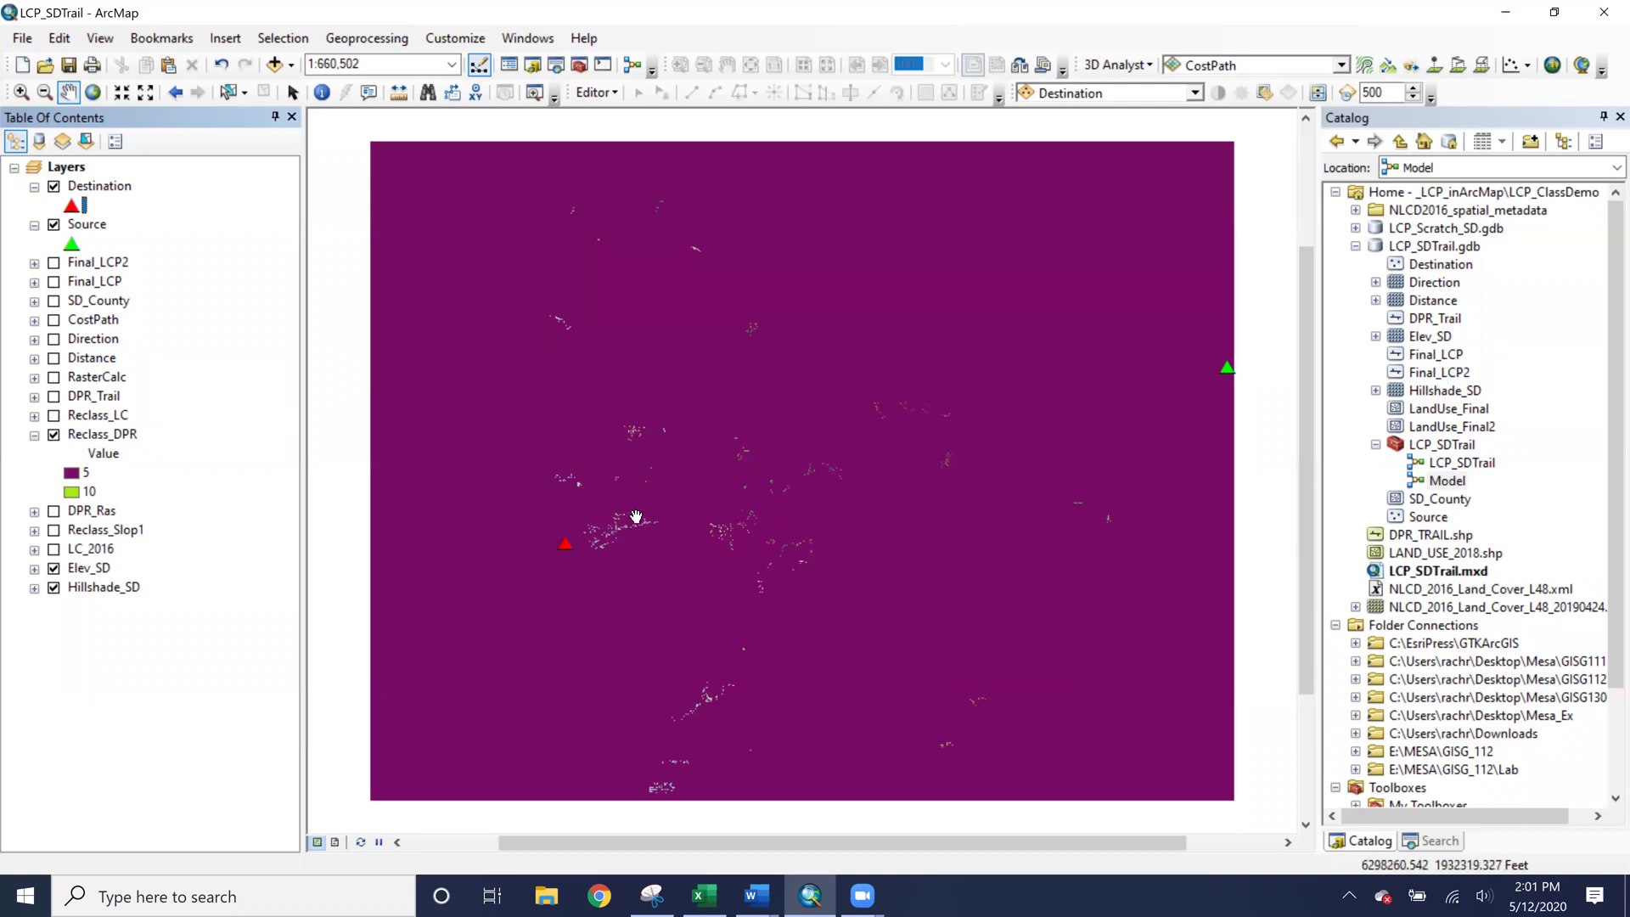
scroll(702, 722, "down", 3)
scroll(701, 701, "down", 2)
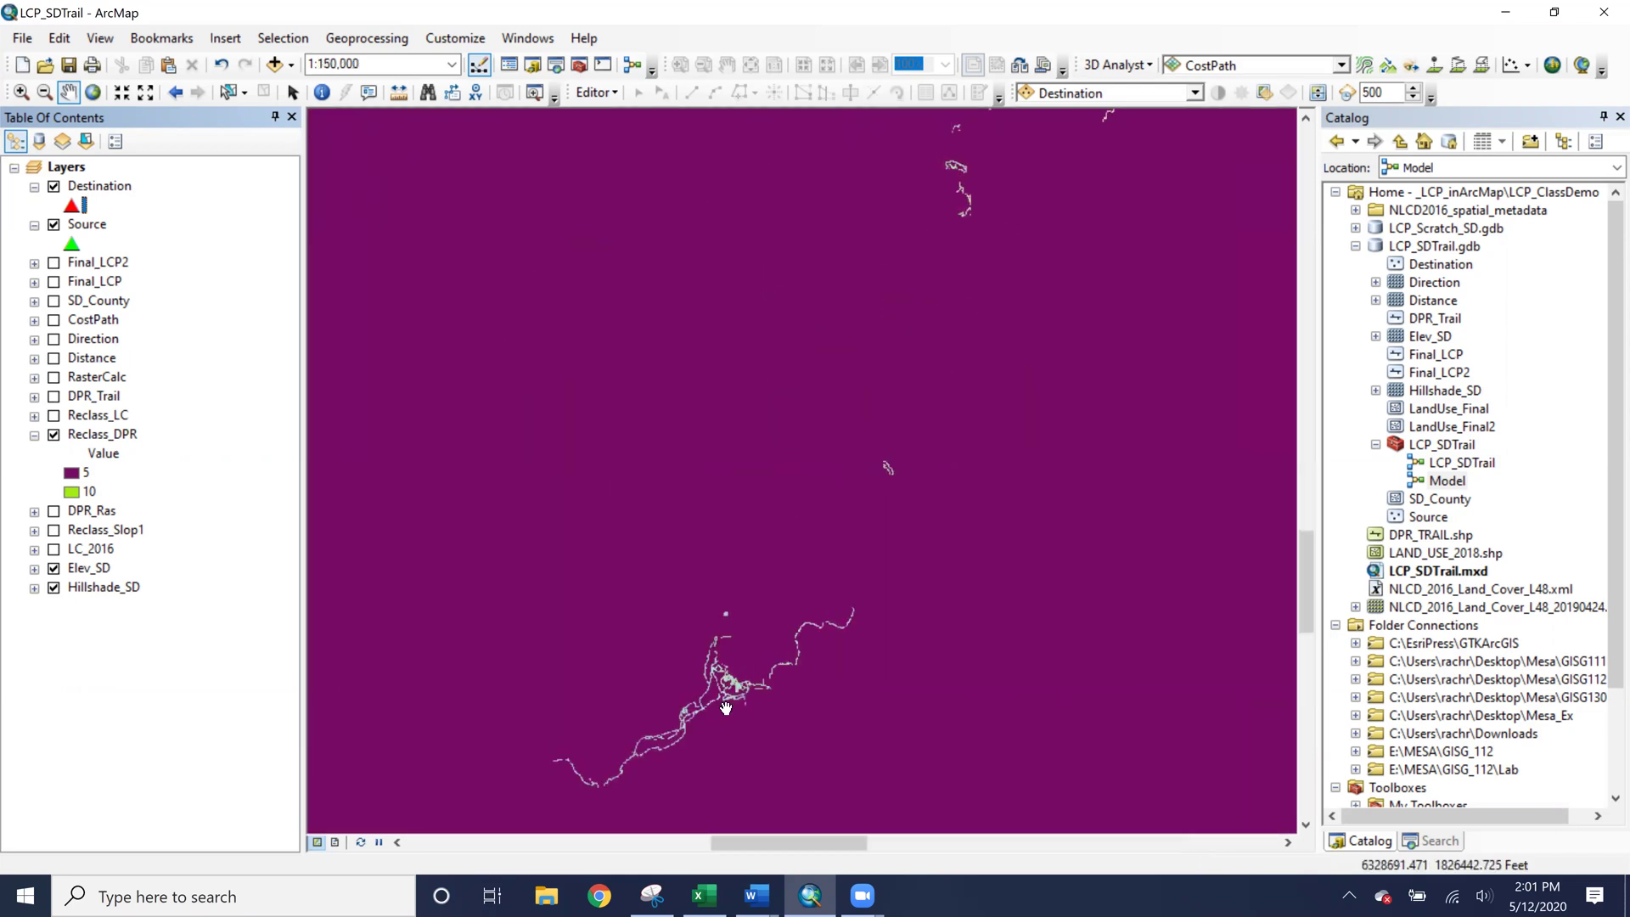
scroll(726, 708, "up", 3)
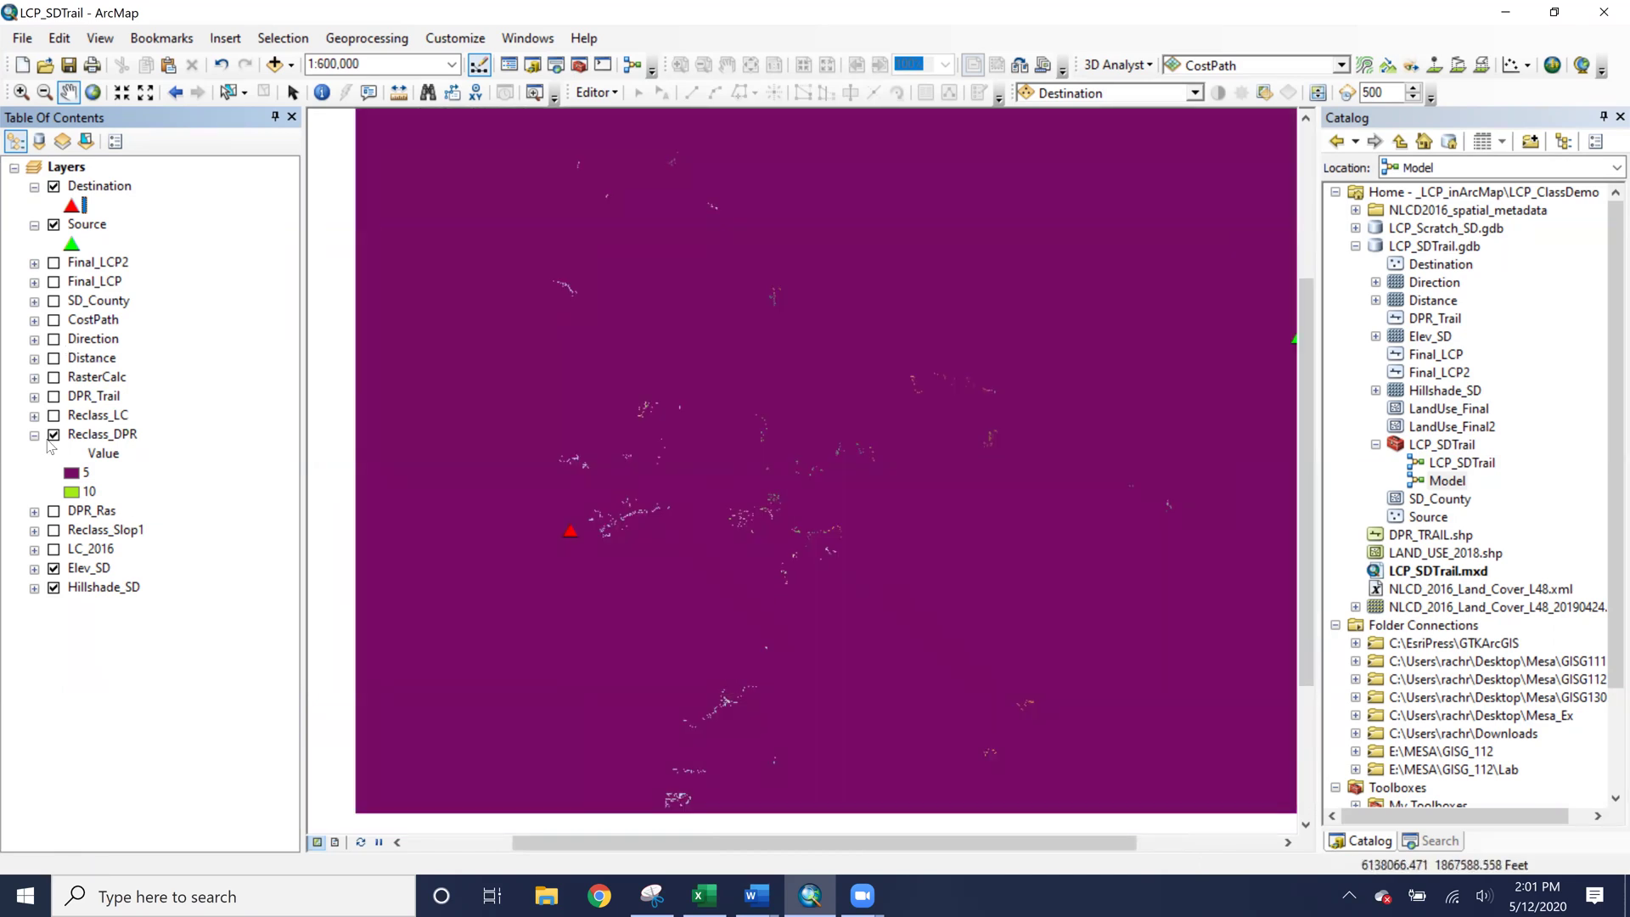
left_click(54, 435)
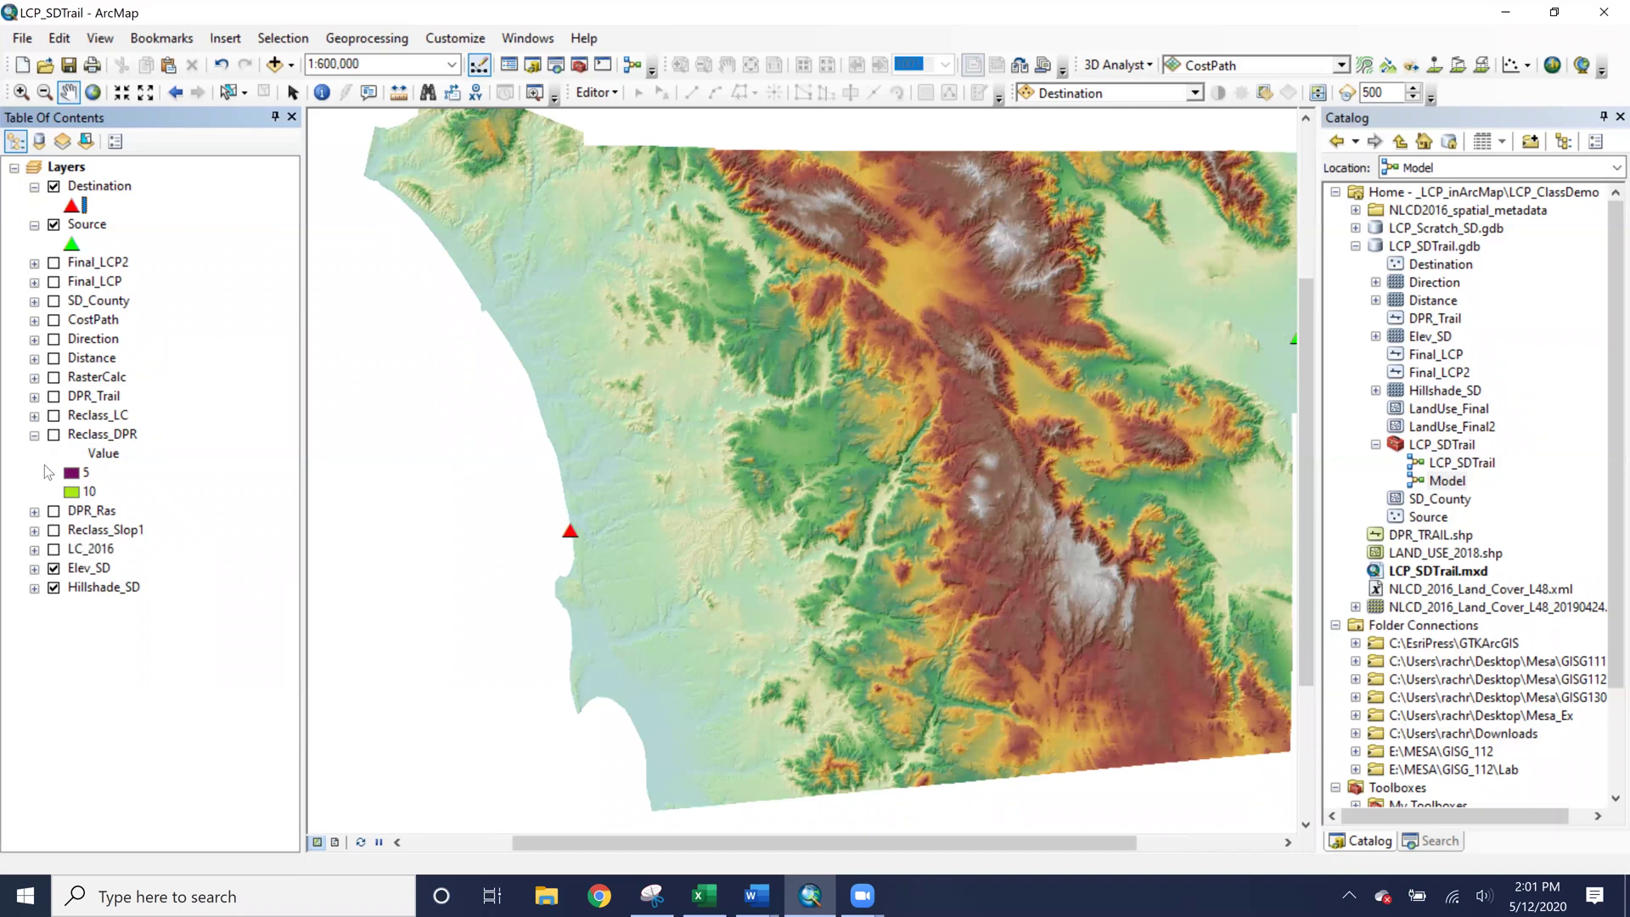
left_click(55, 416)
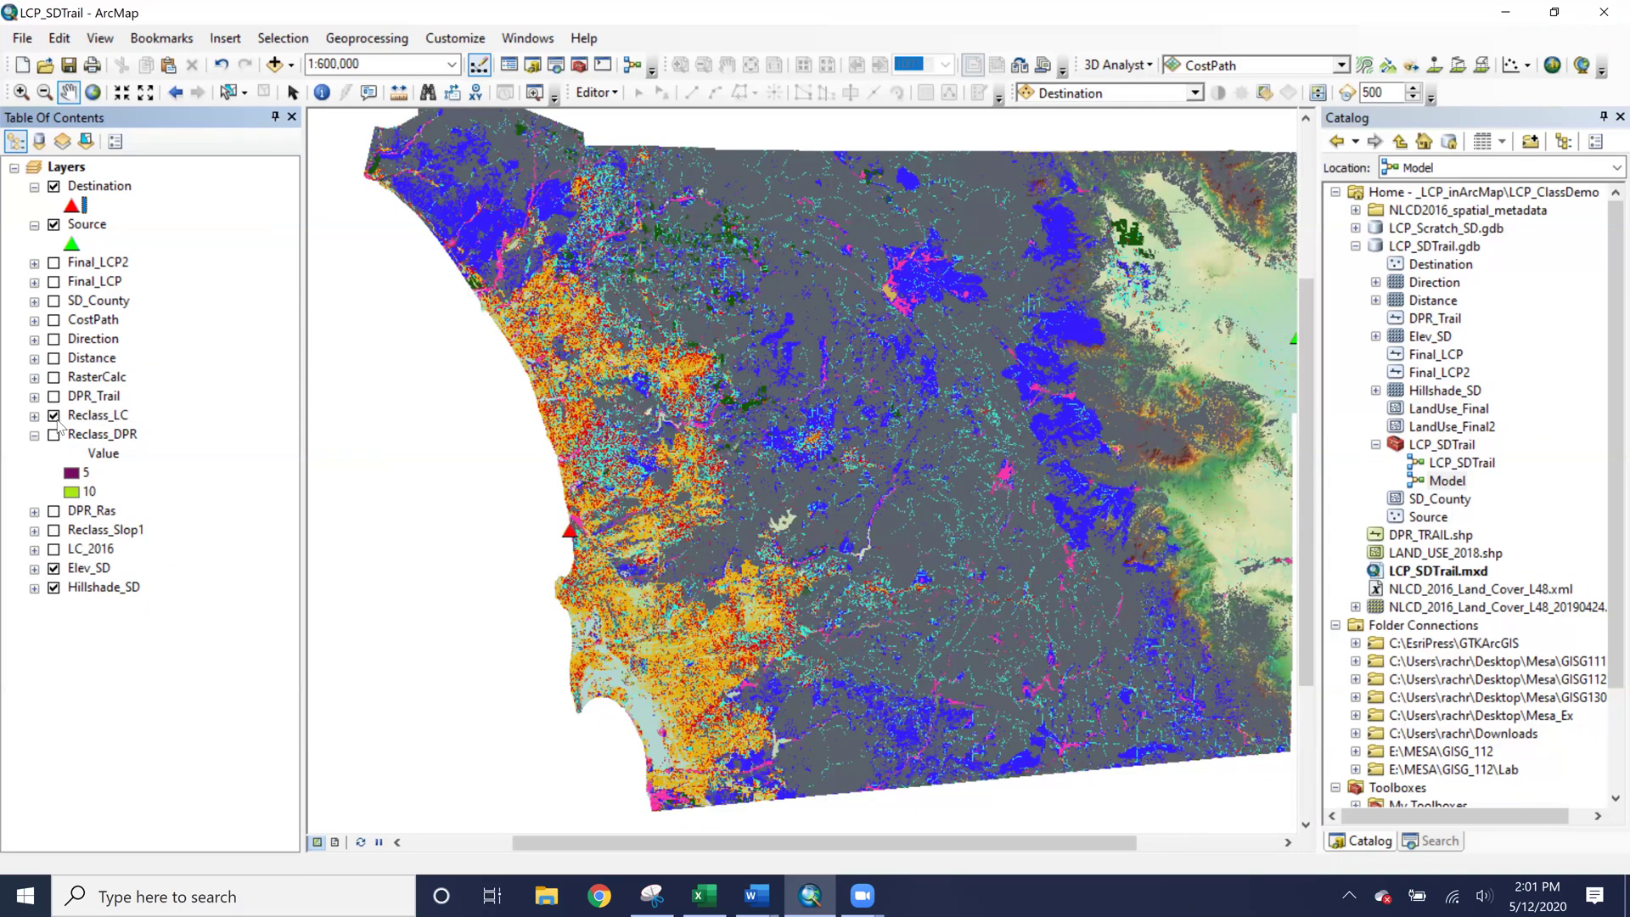
left_click(34, 436)
Expand the Reclass_LC legend (1, 2, 6–10), close the Model, and zoom to the layer.
left_click(34, 416)
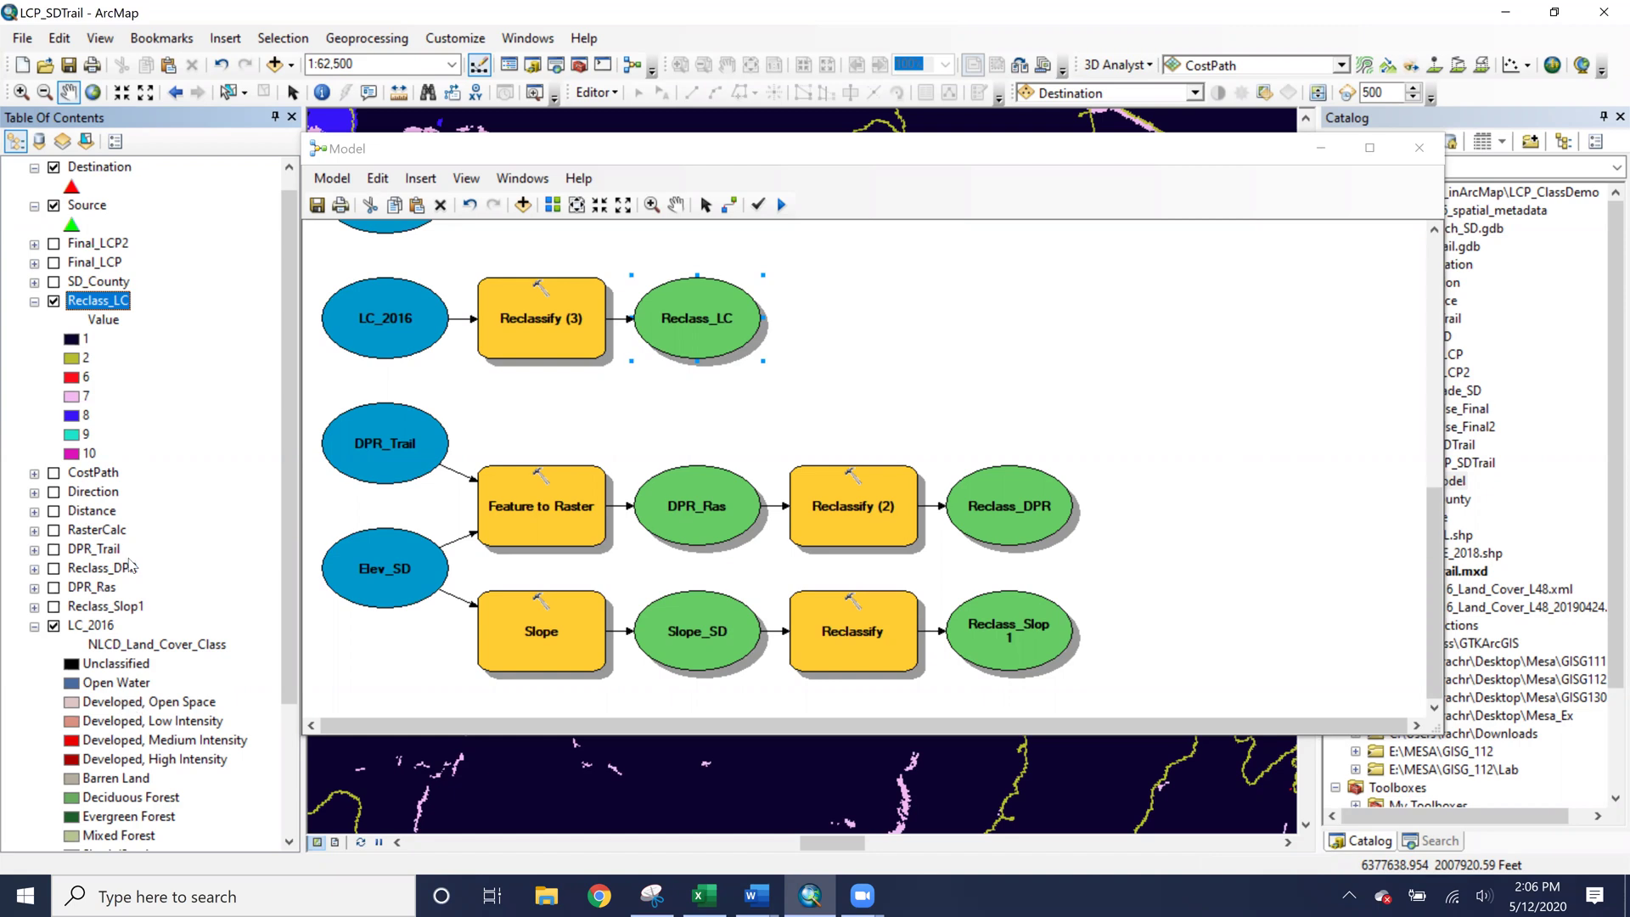
left_click(1321, 148)
scroll(704, 509, "down", 1)
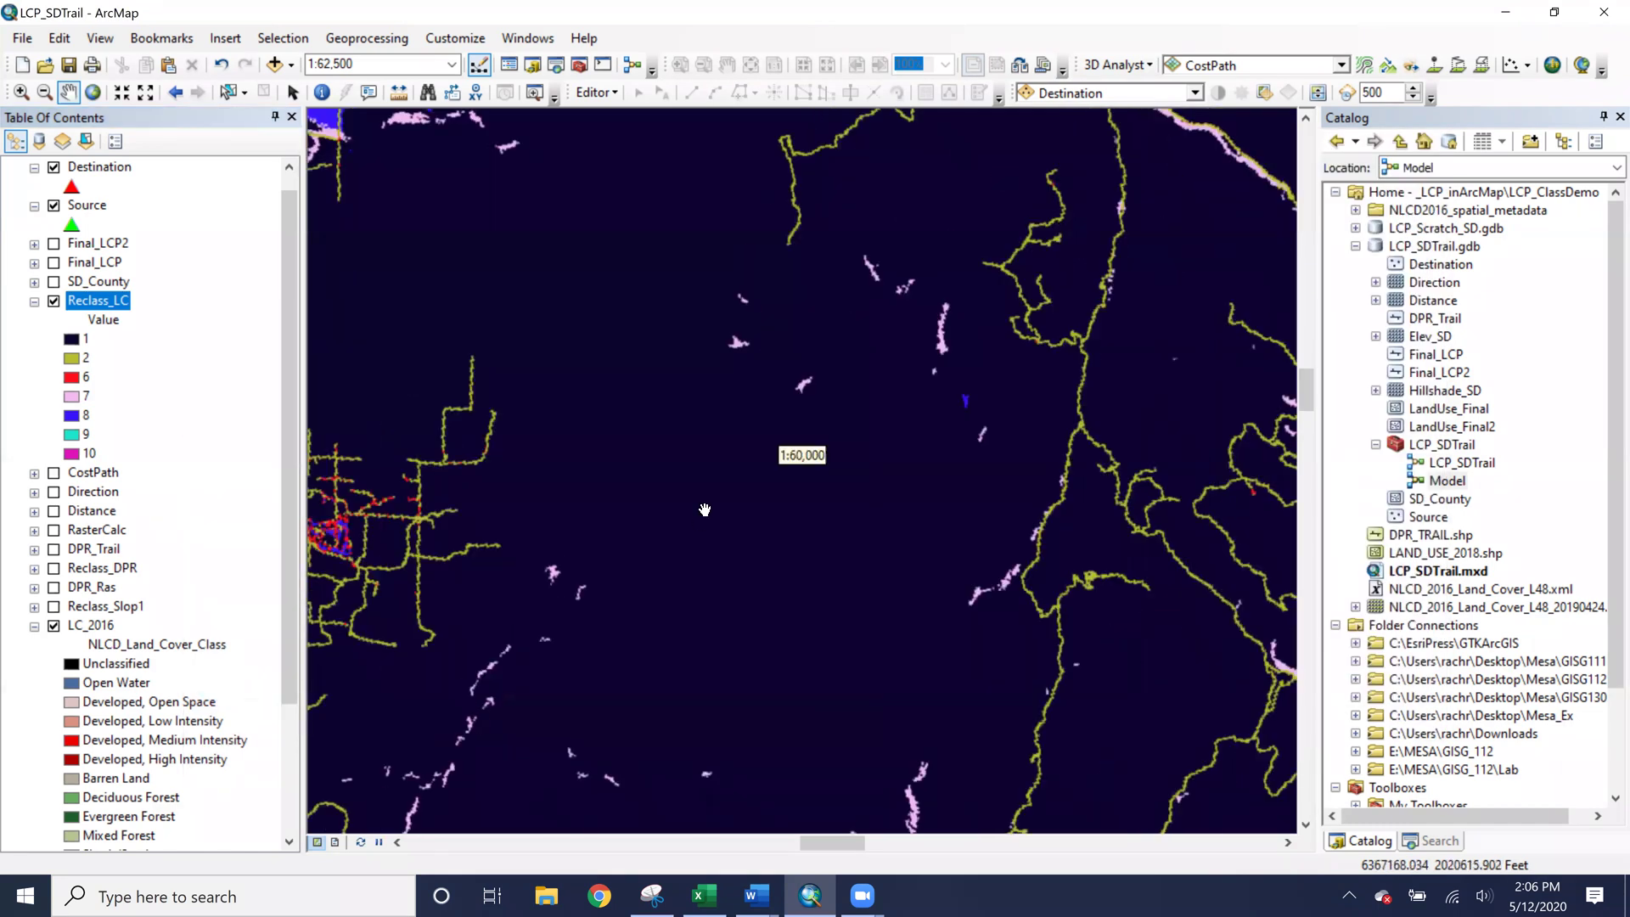
scroll(704, 510, "up", 3)
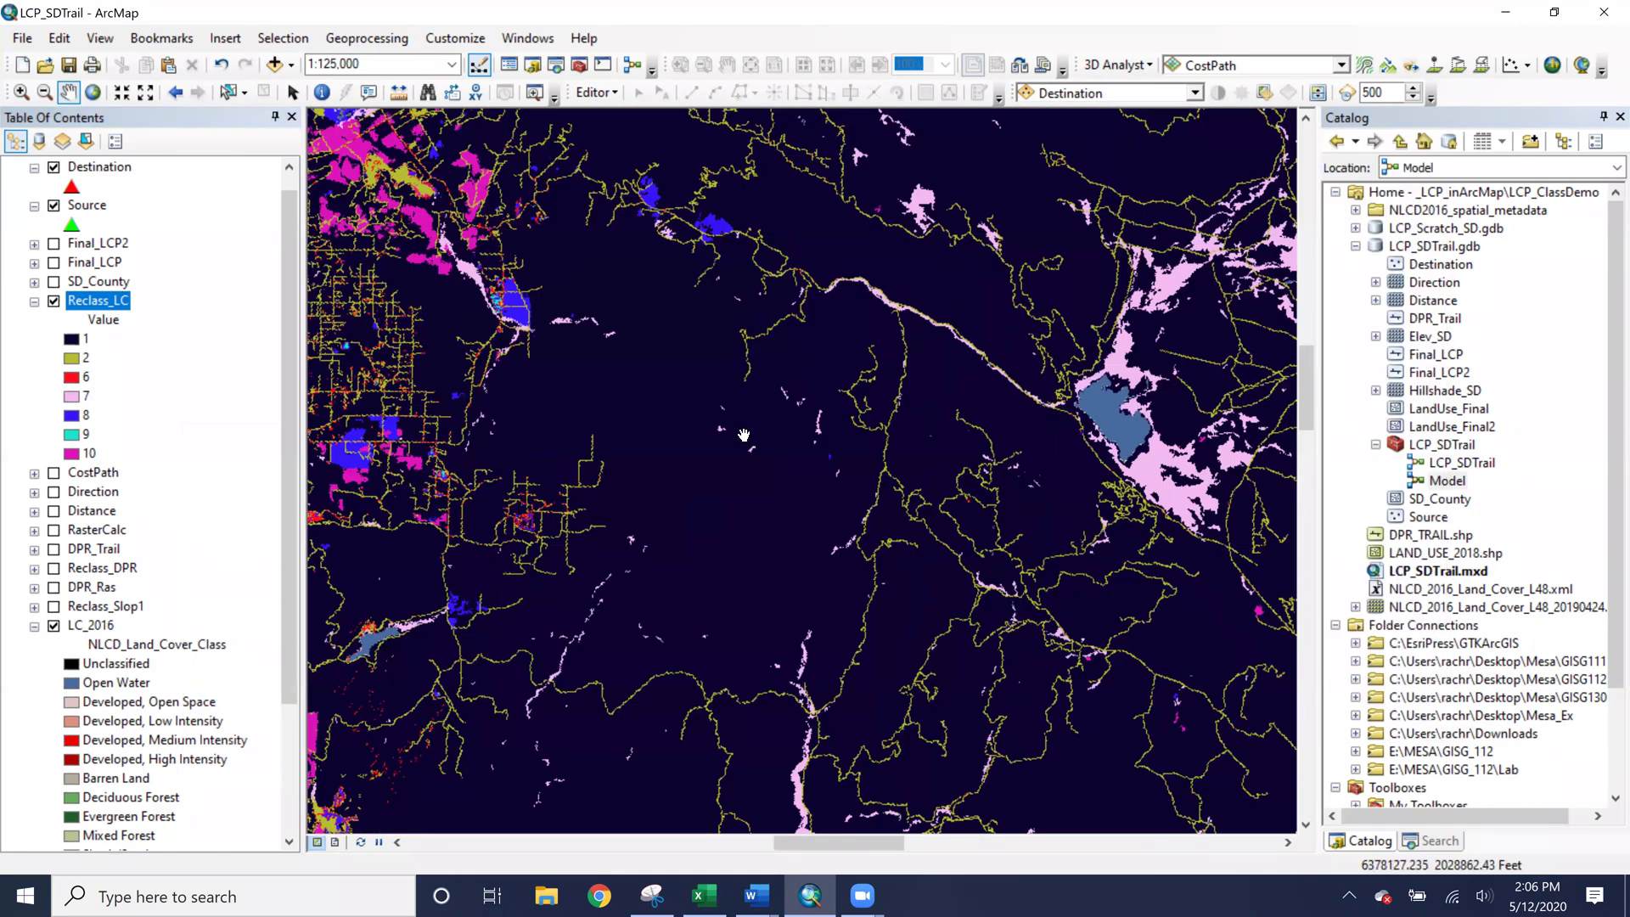
scroll(744, 435, "up", 2)
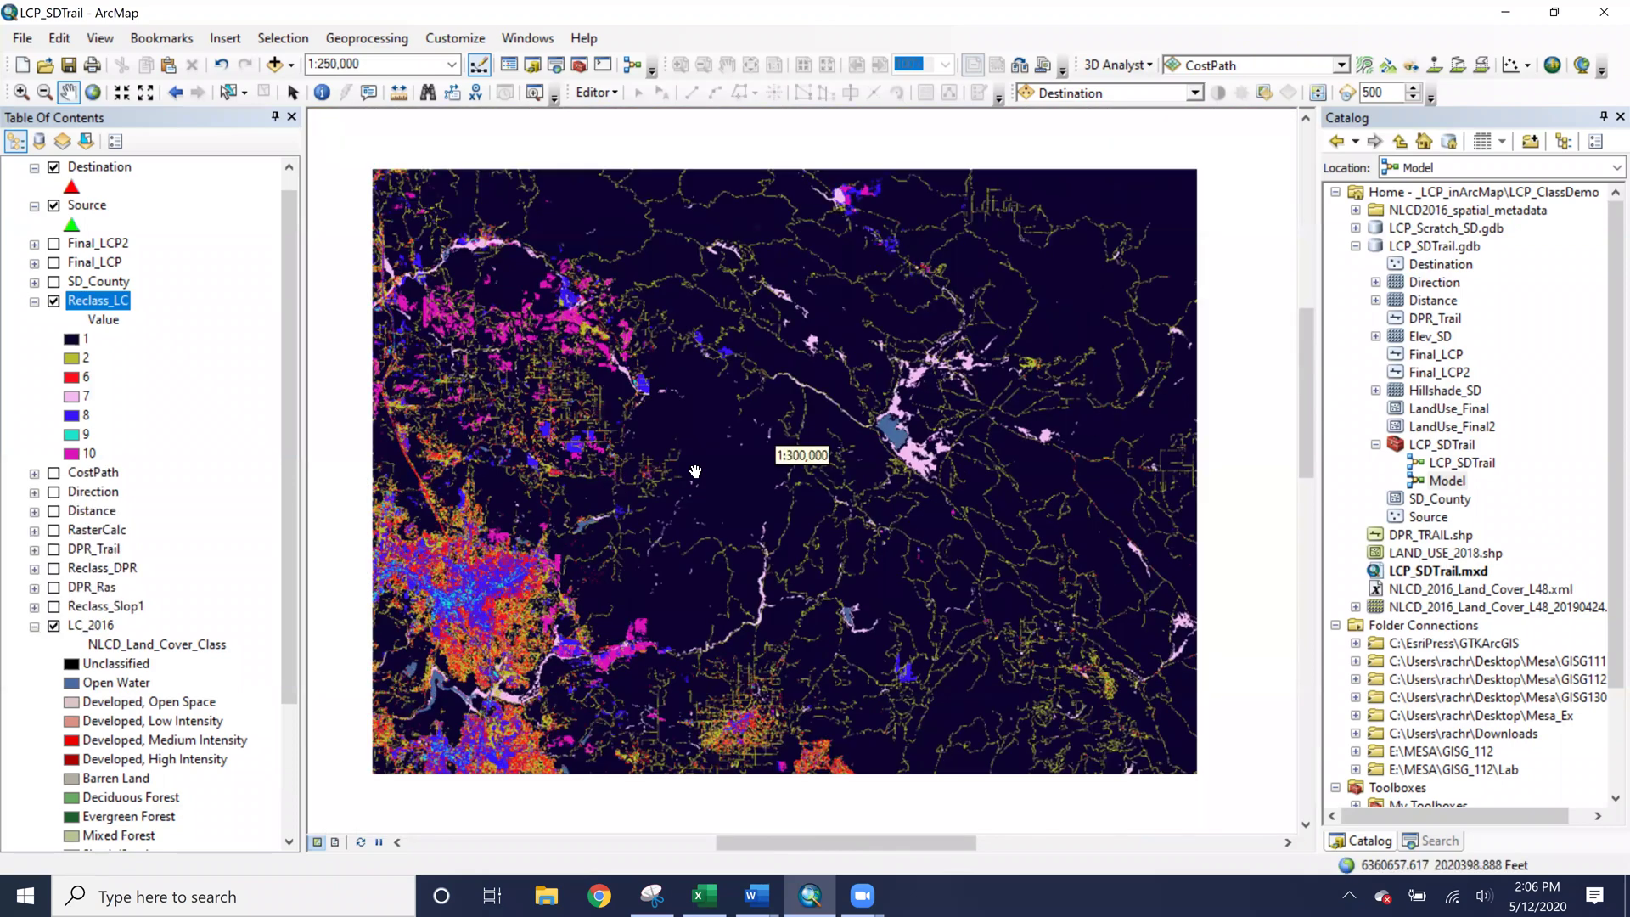
scroll(695, 471, "up", 2)
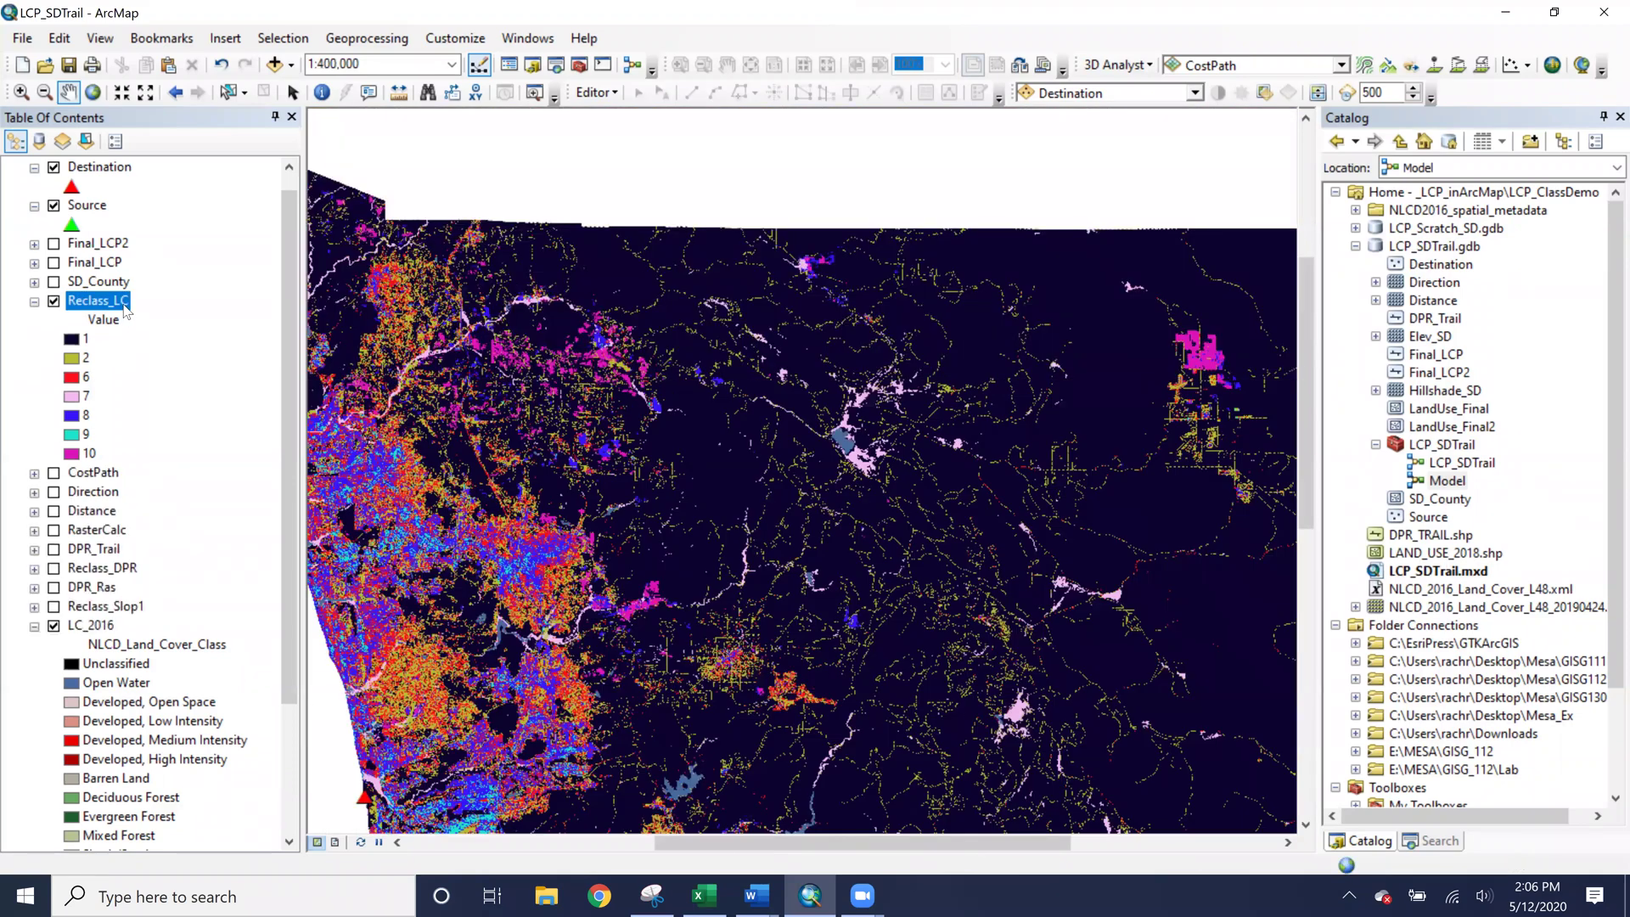
right_click(126, 311)
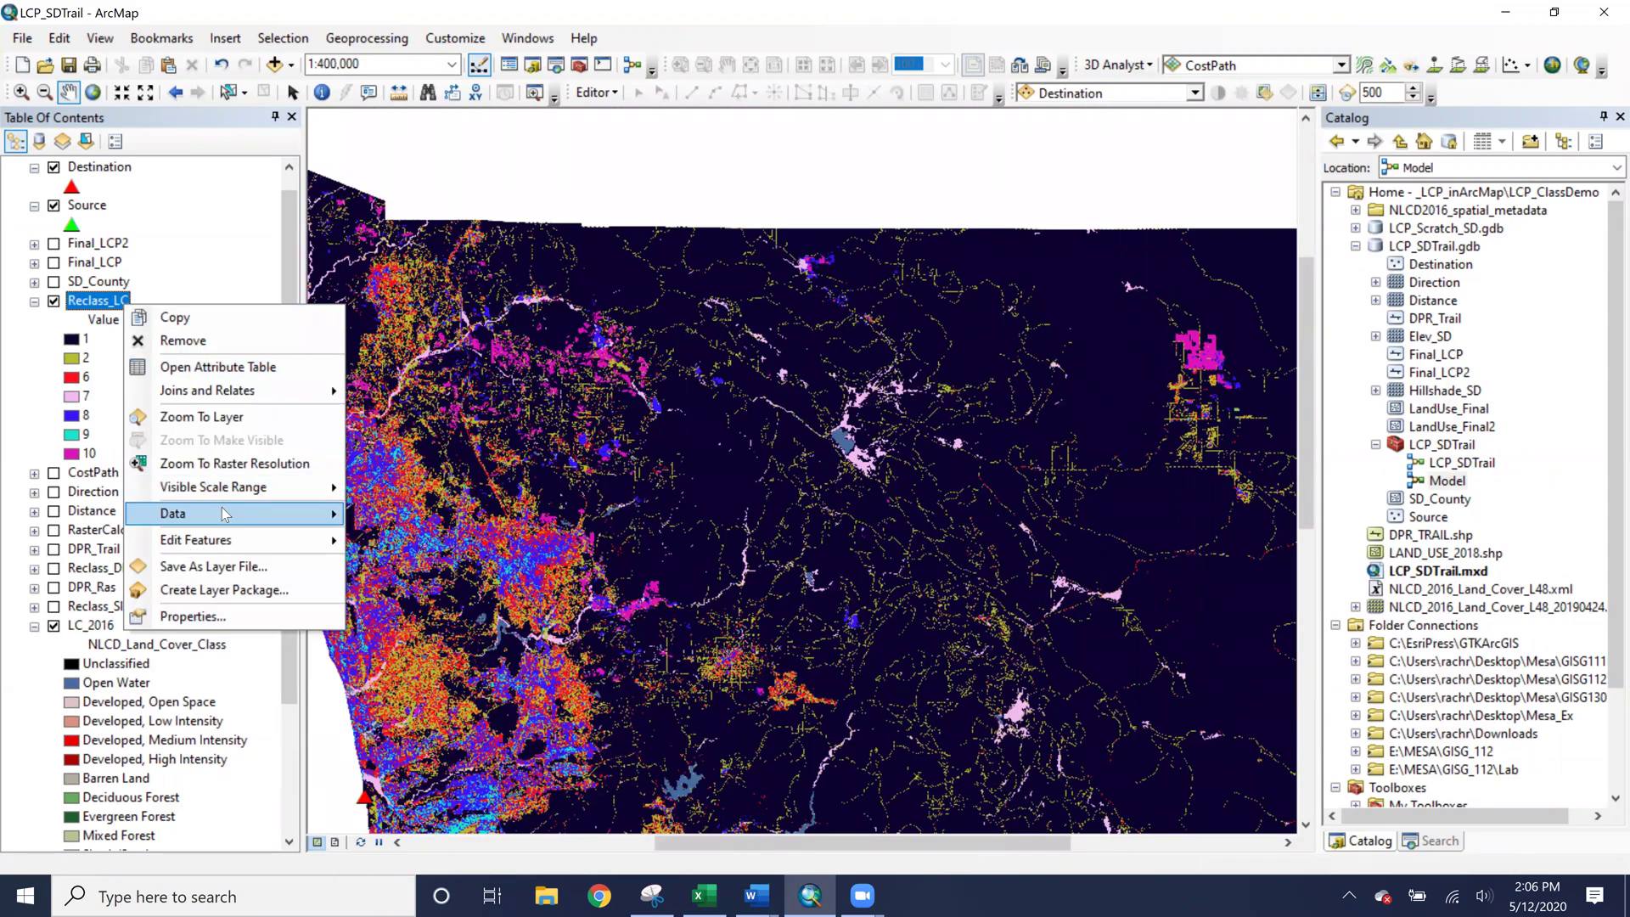
left_click(224, 417)
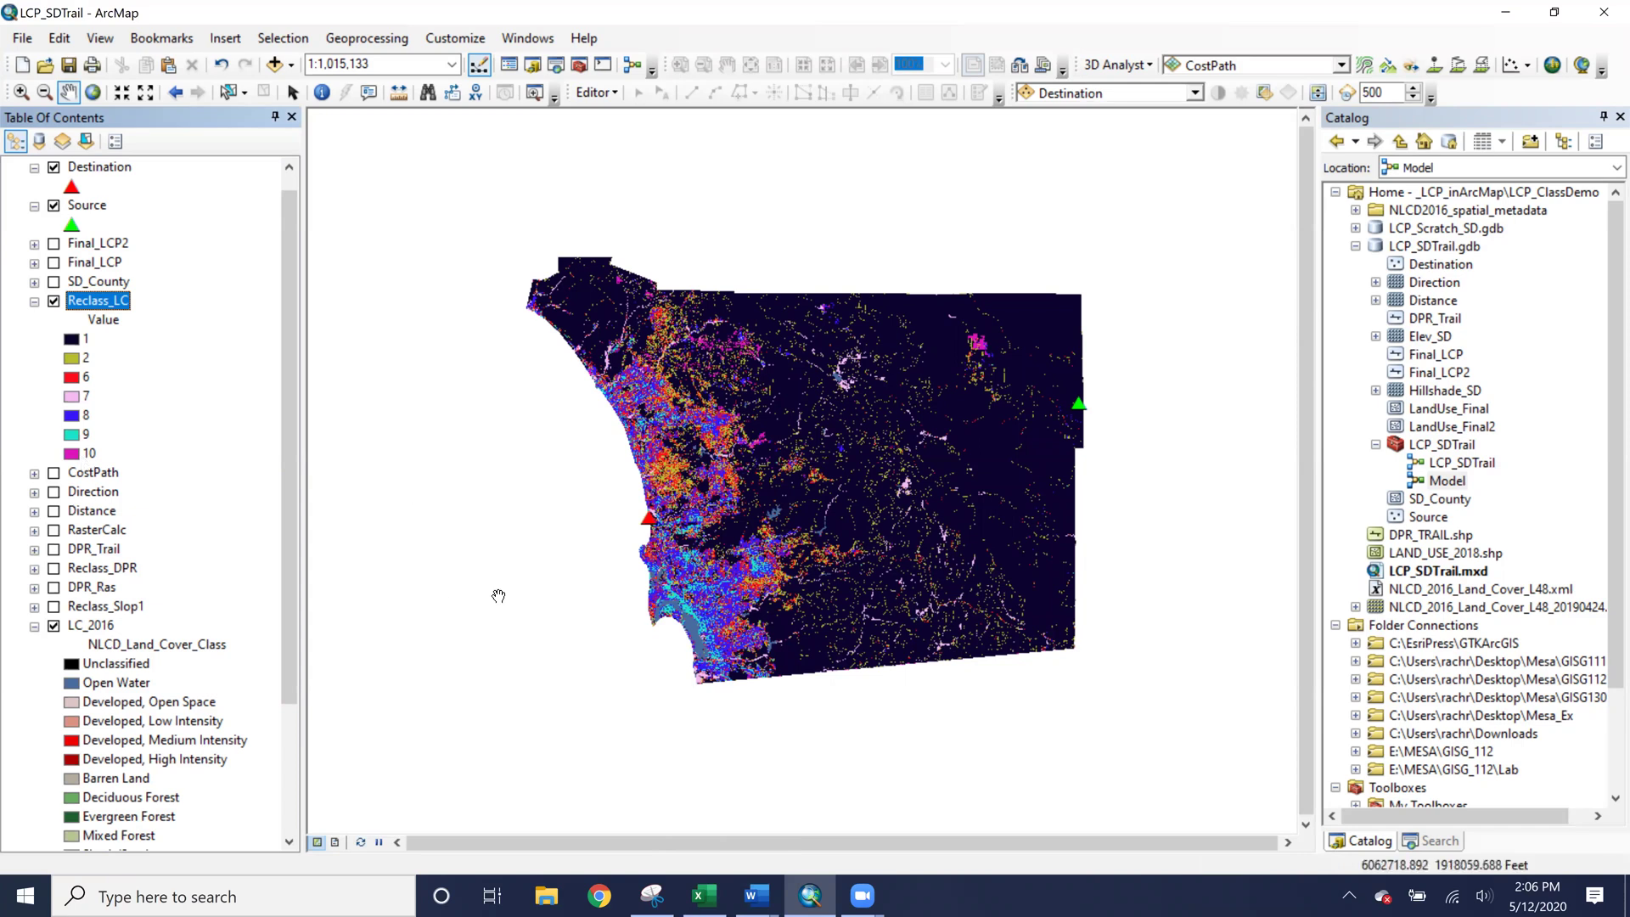
scroll(693, 625, "up", 1)
scroll(693, 625, "up", 6)
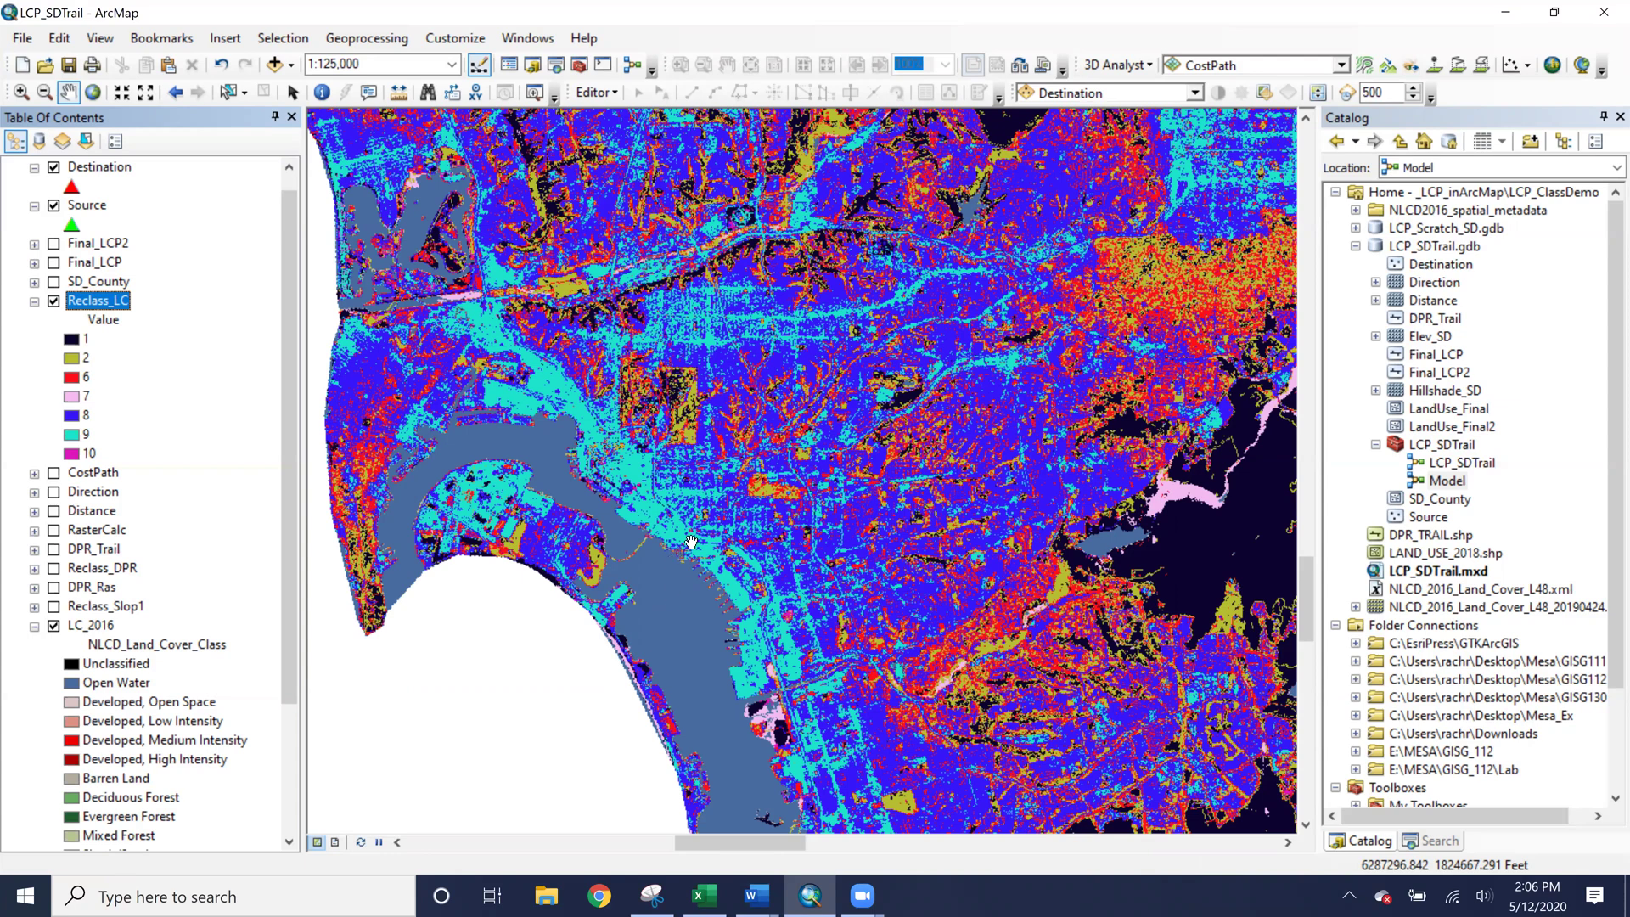
Run the model's Raster Calculator step weighting Reclass_LC .5, Reclass_Slop1 .4, Reclass_DPR .1.
right_click(1449, 481)
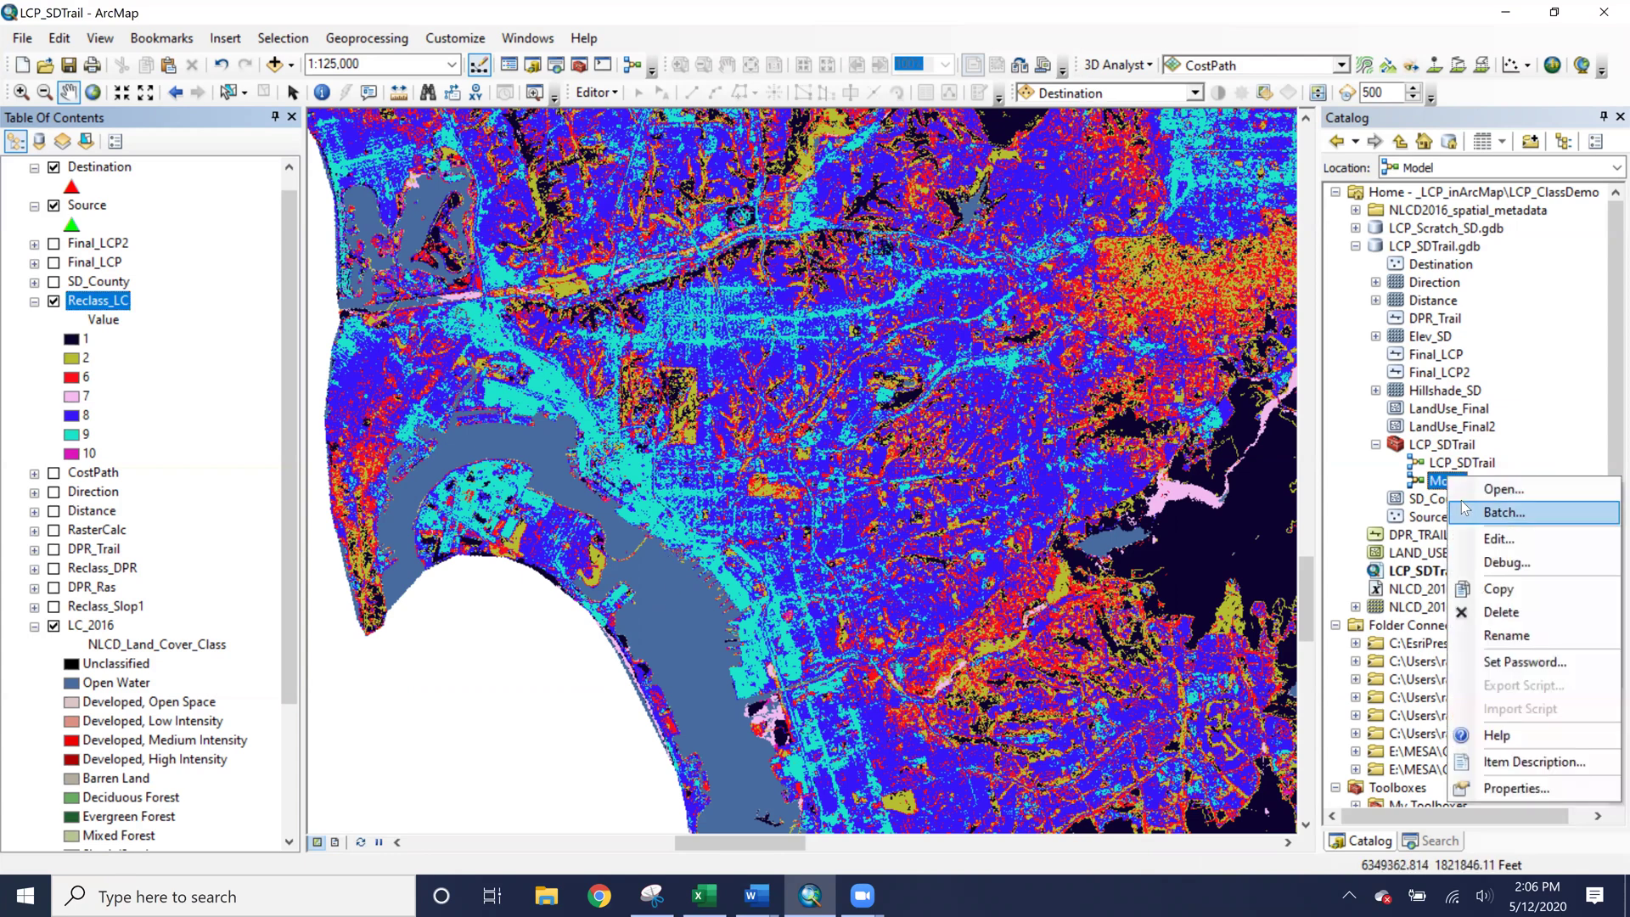
left_click(1463, 540)
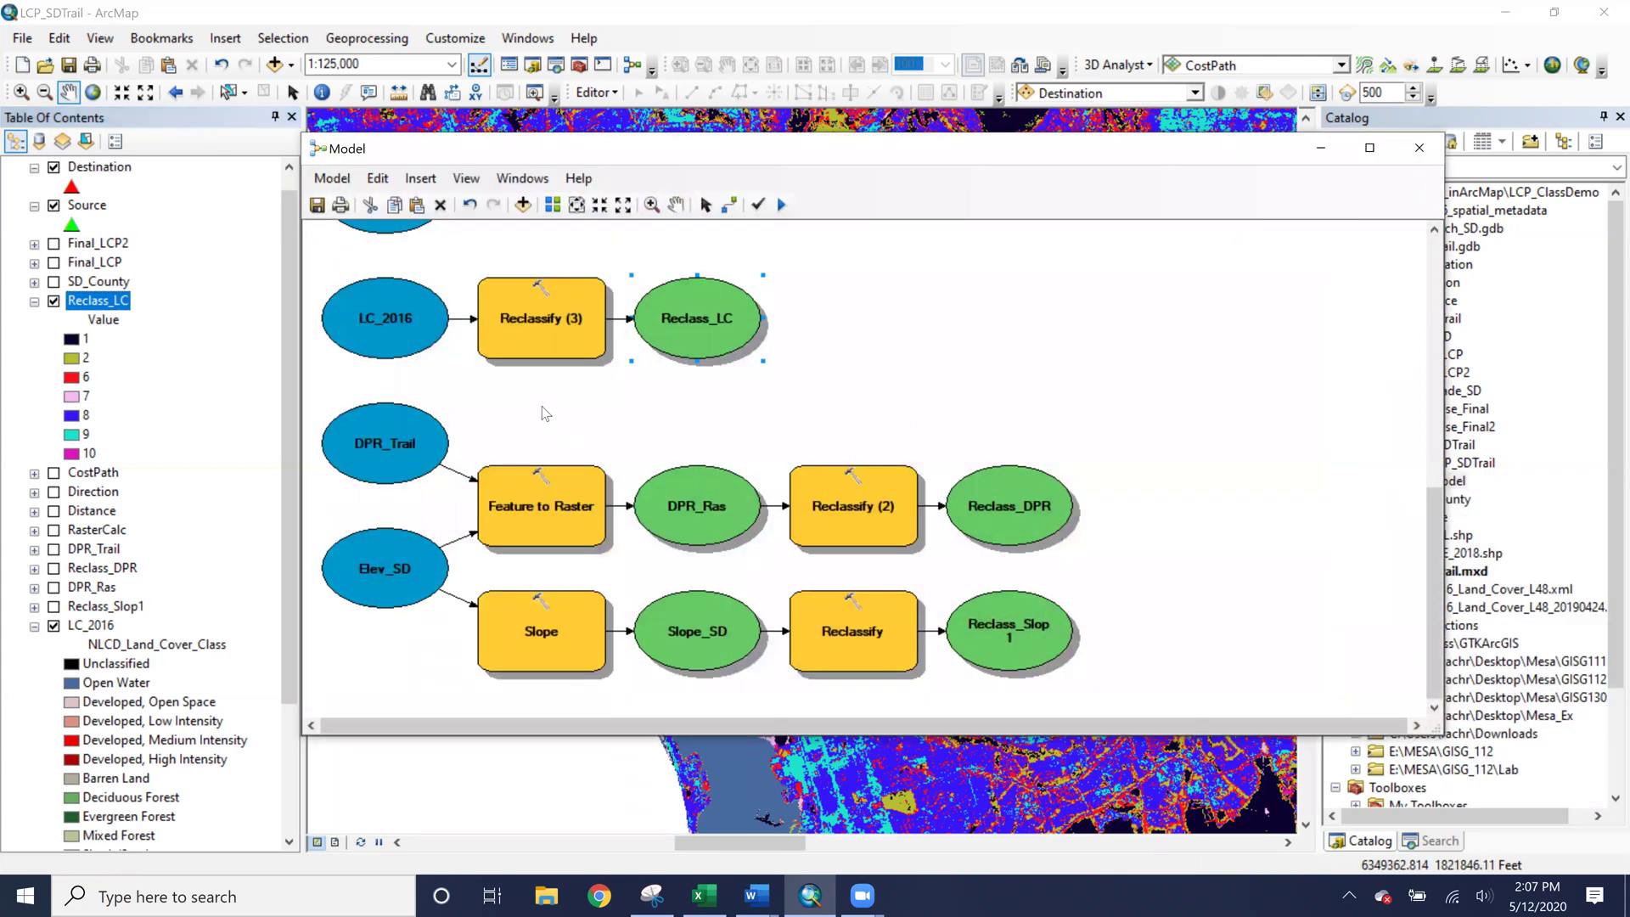
scroll(550, 420, "up", 1)
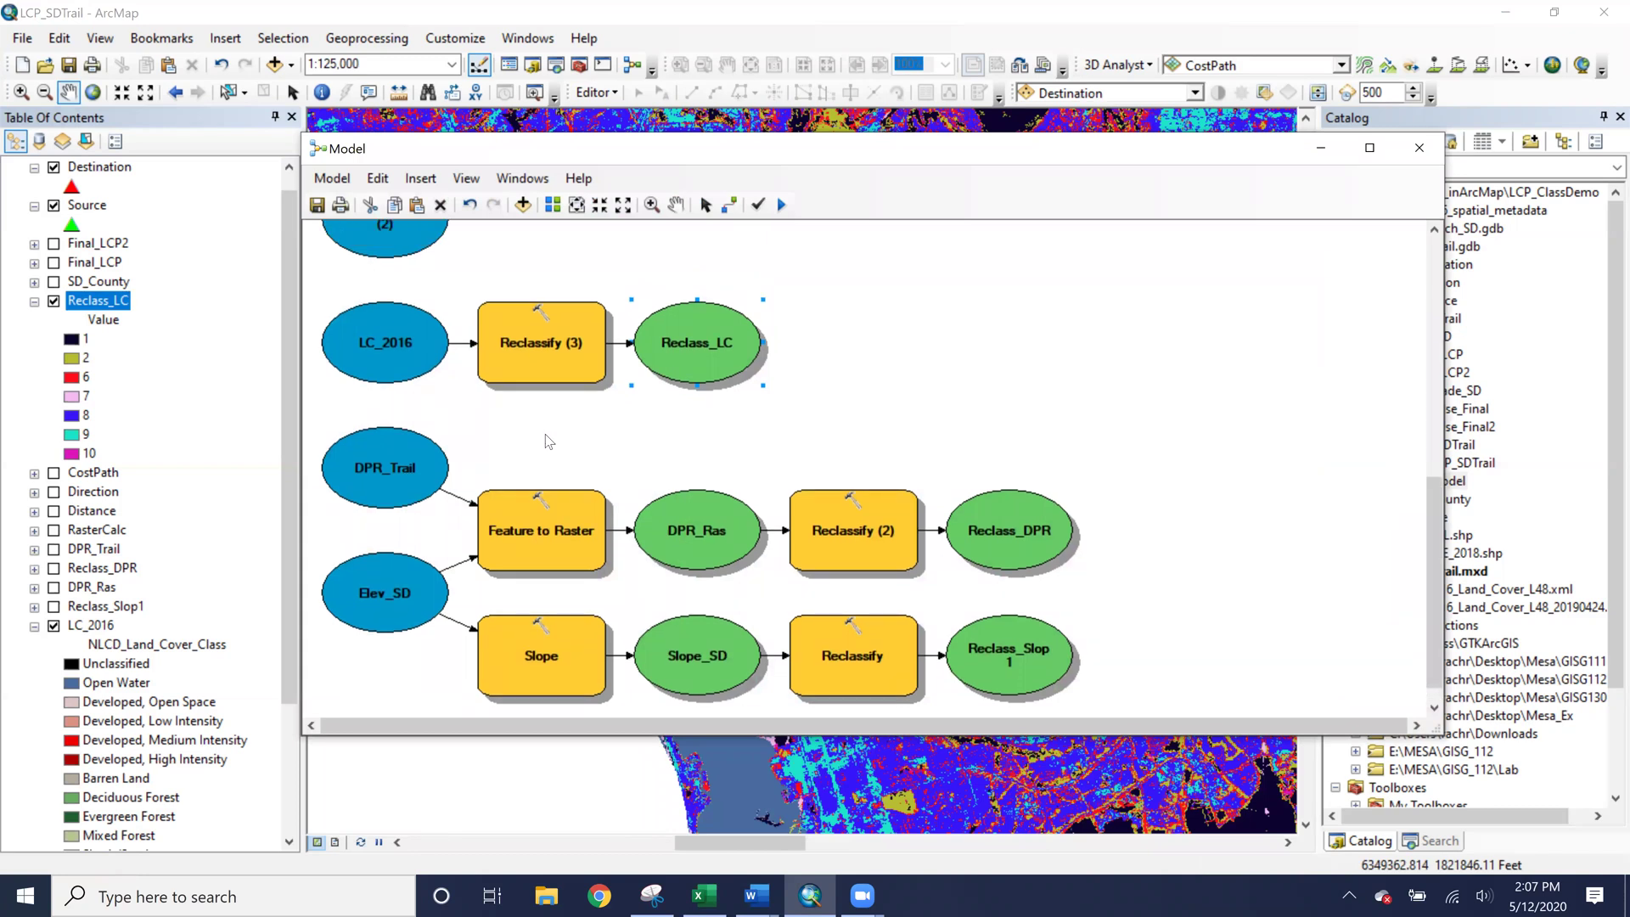
scroll(548, 440, "up", 10)
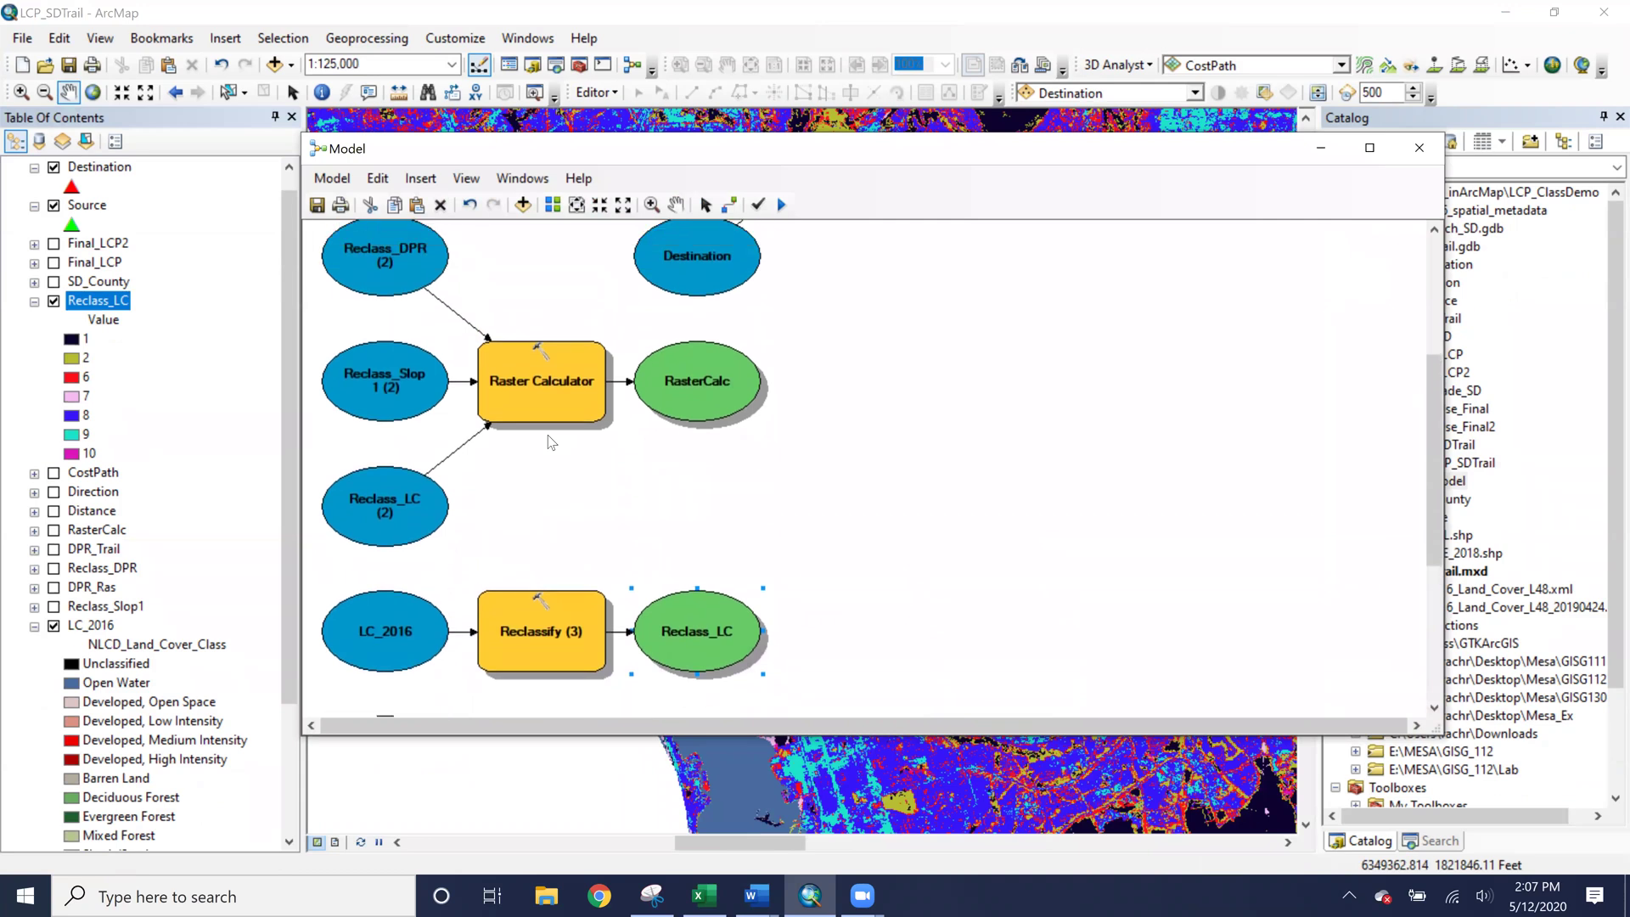
right_click(564, 396)
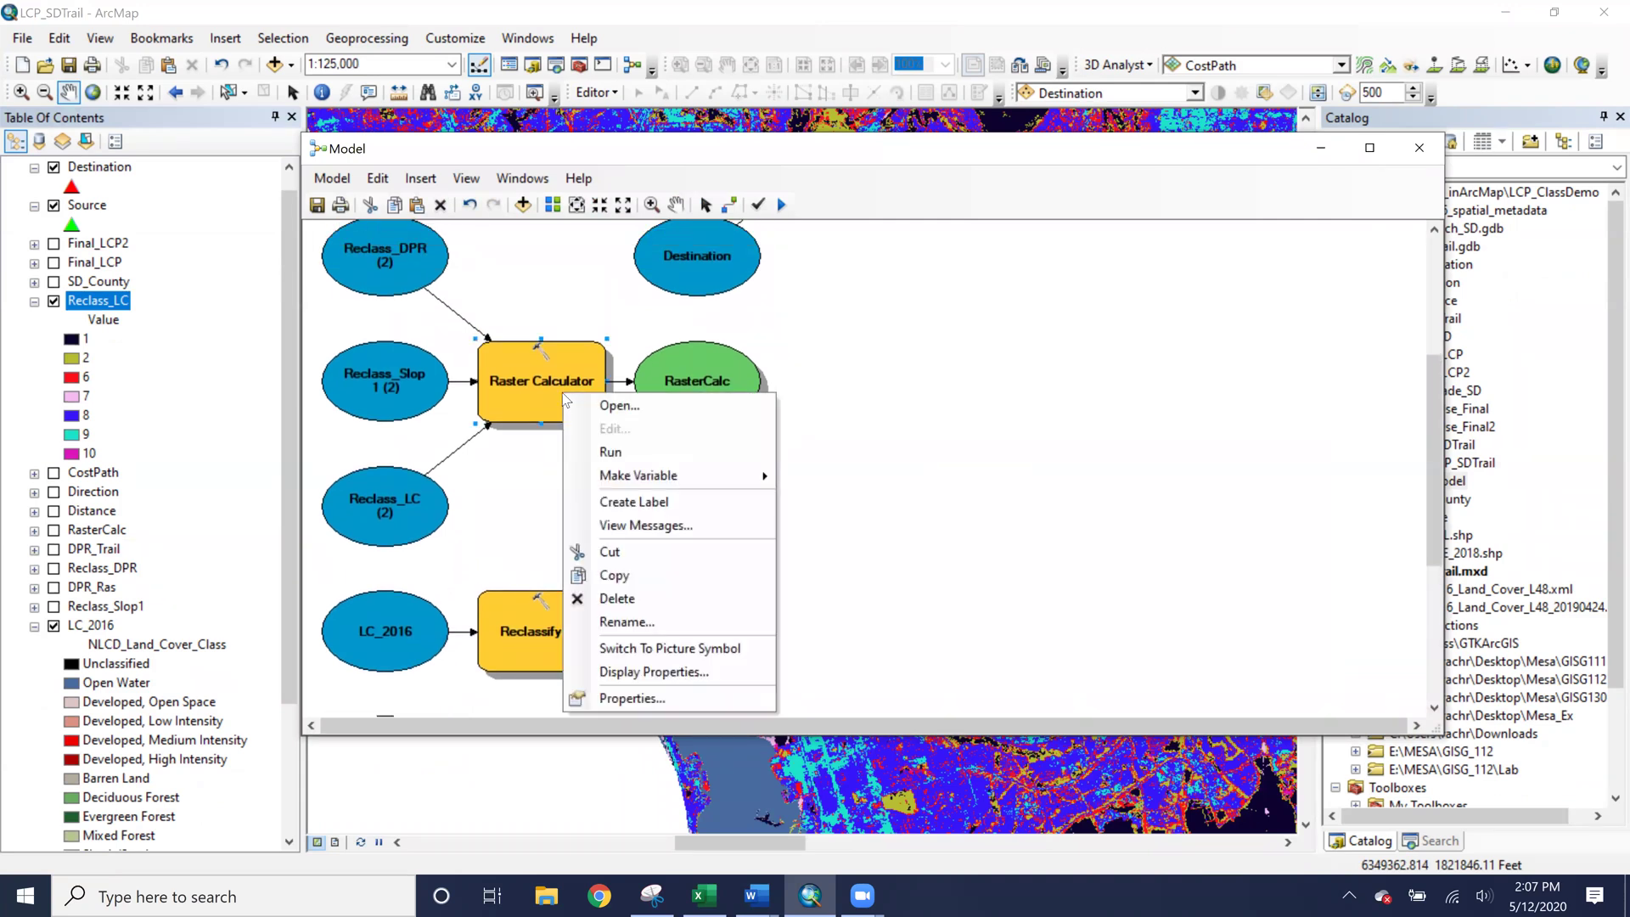
left_click(604, 454)
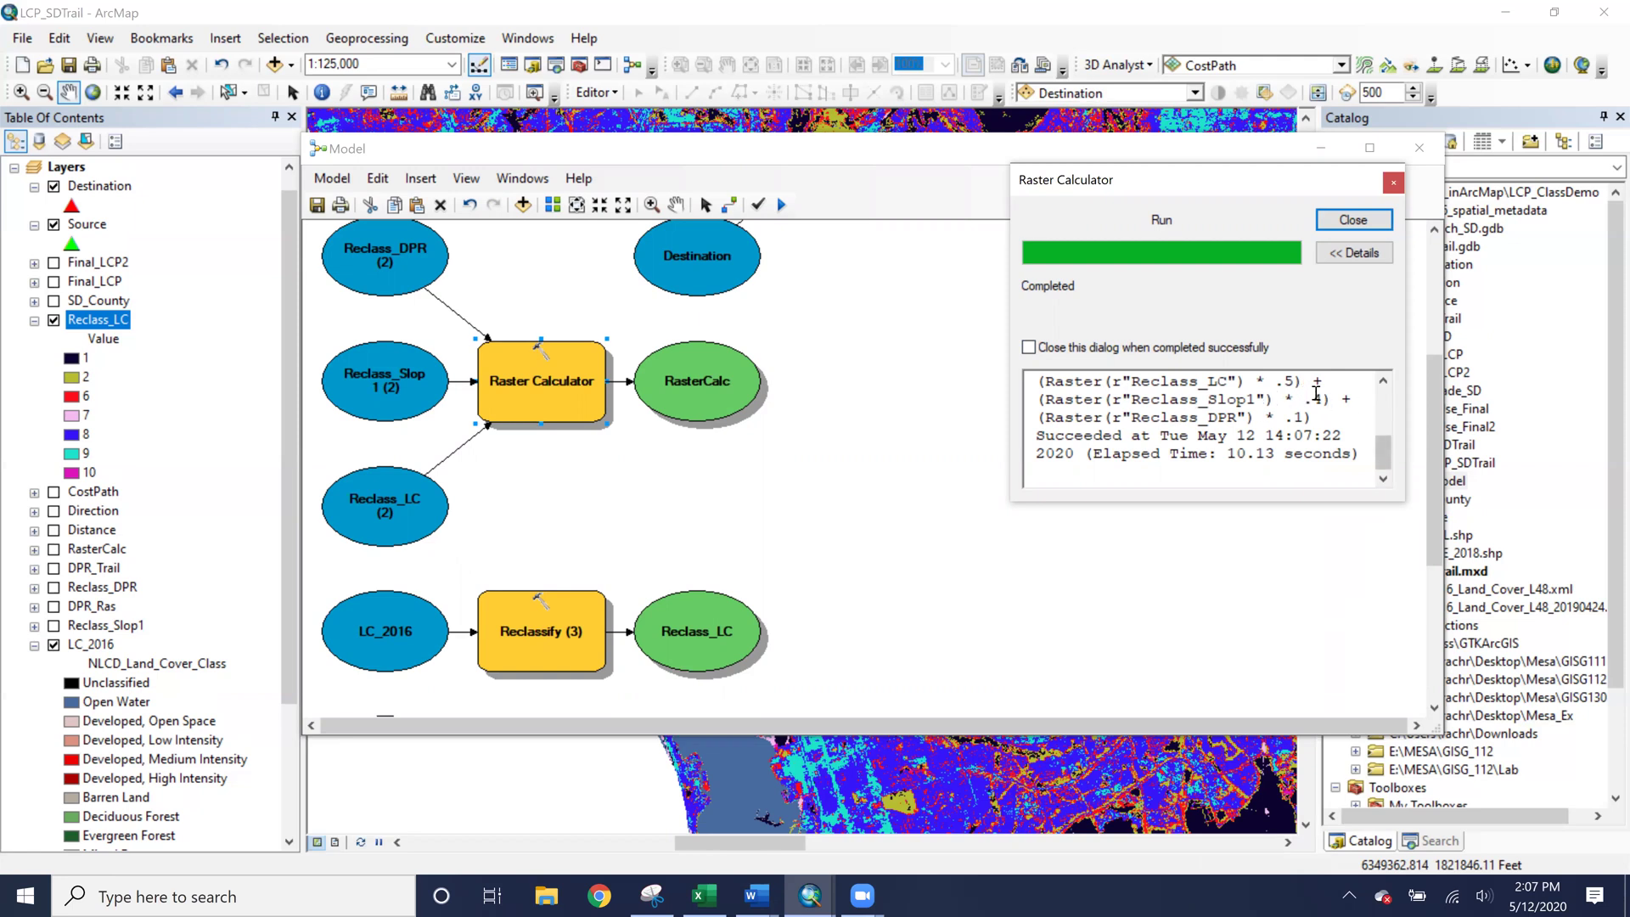
left_click(1350, 221)
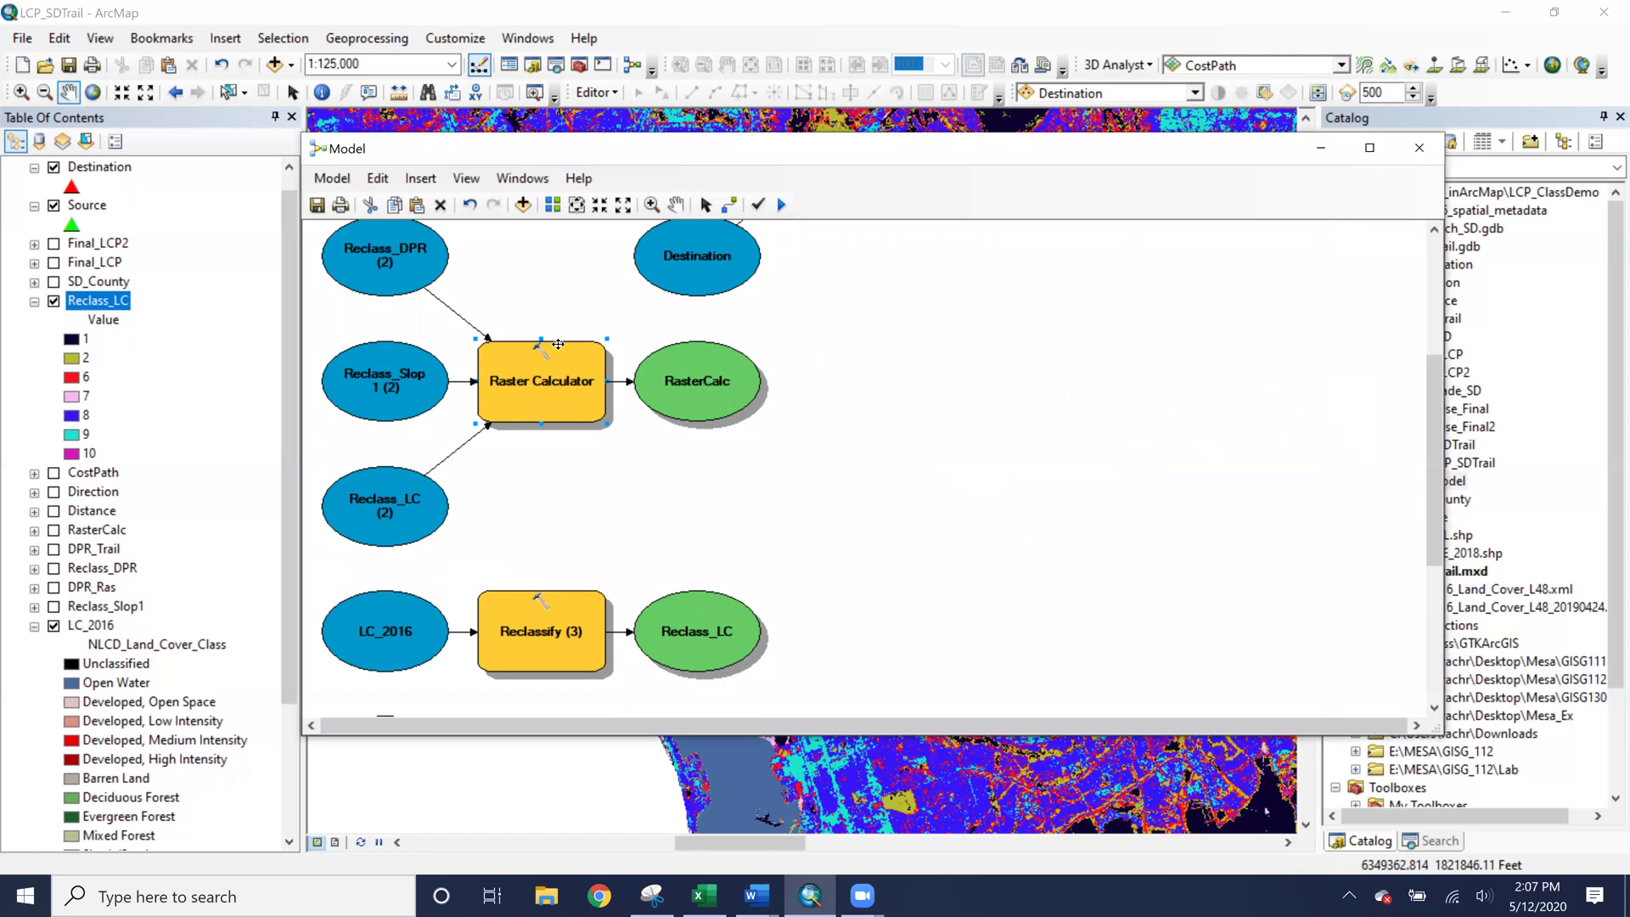
Hide Reclass_LC and replace the RasterCalc layer by adding the model's RasterCalc output.
scroll(38, 320, "up", 1)
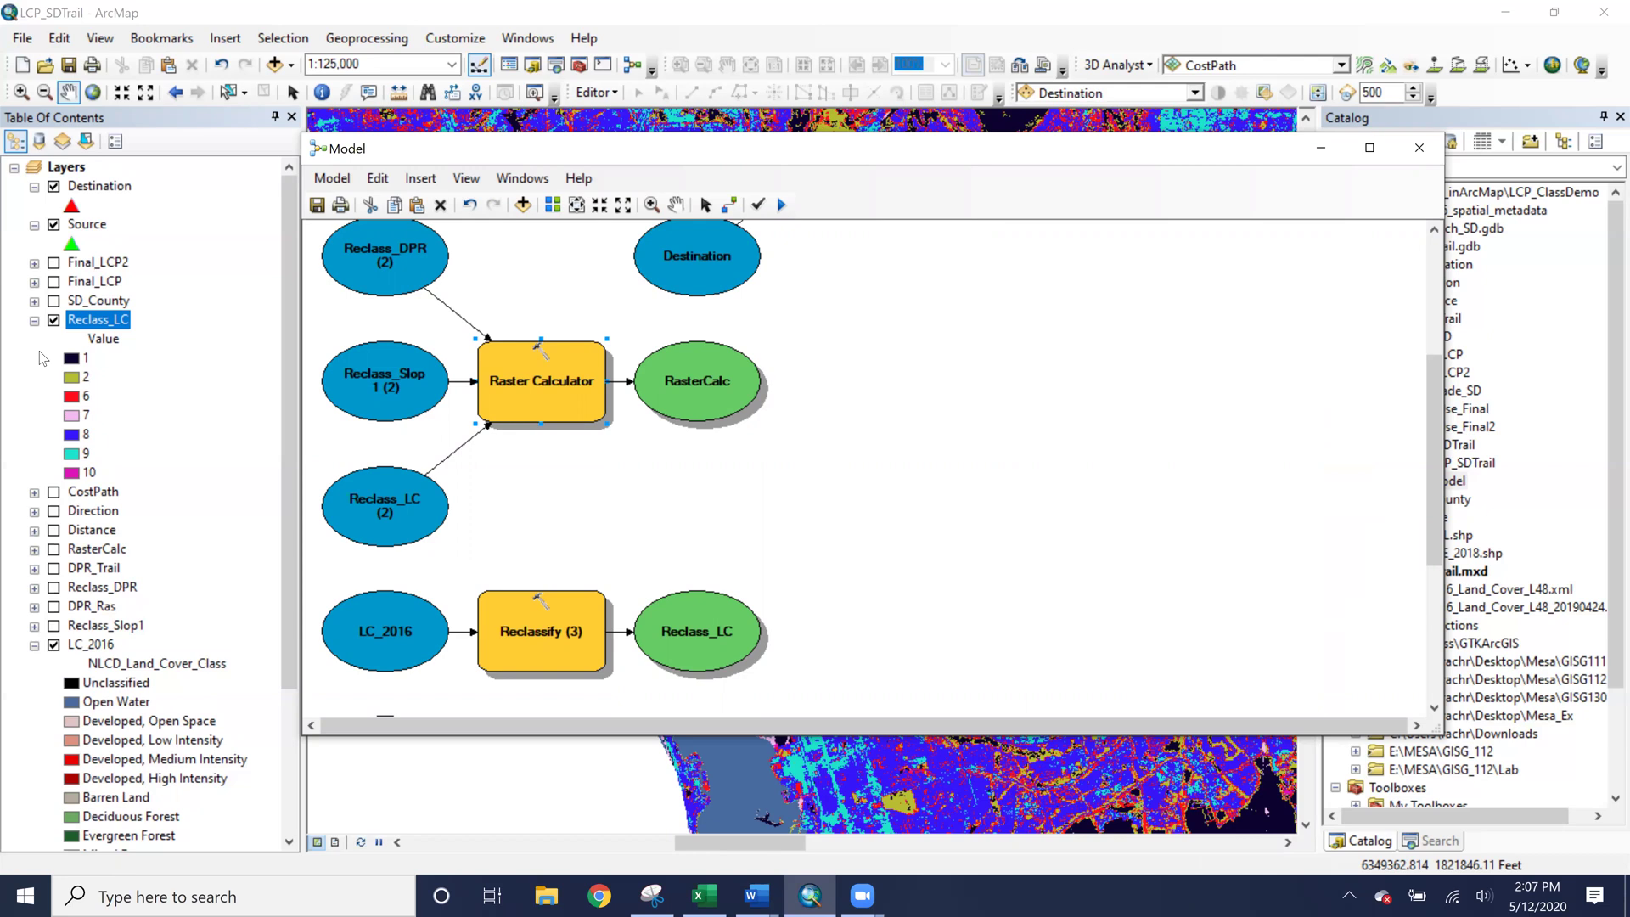
left_click(54, 322)
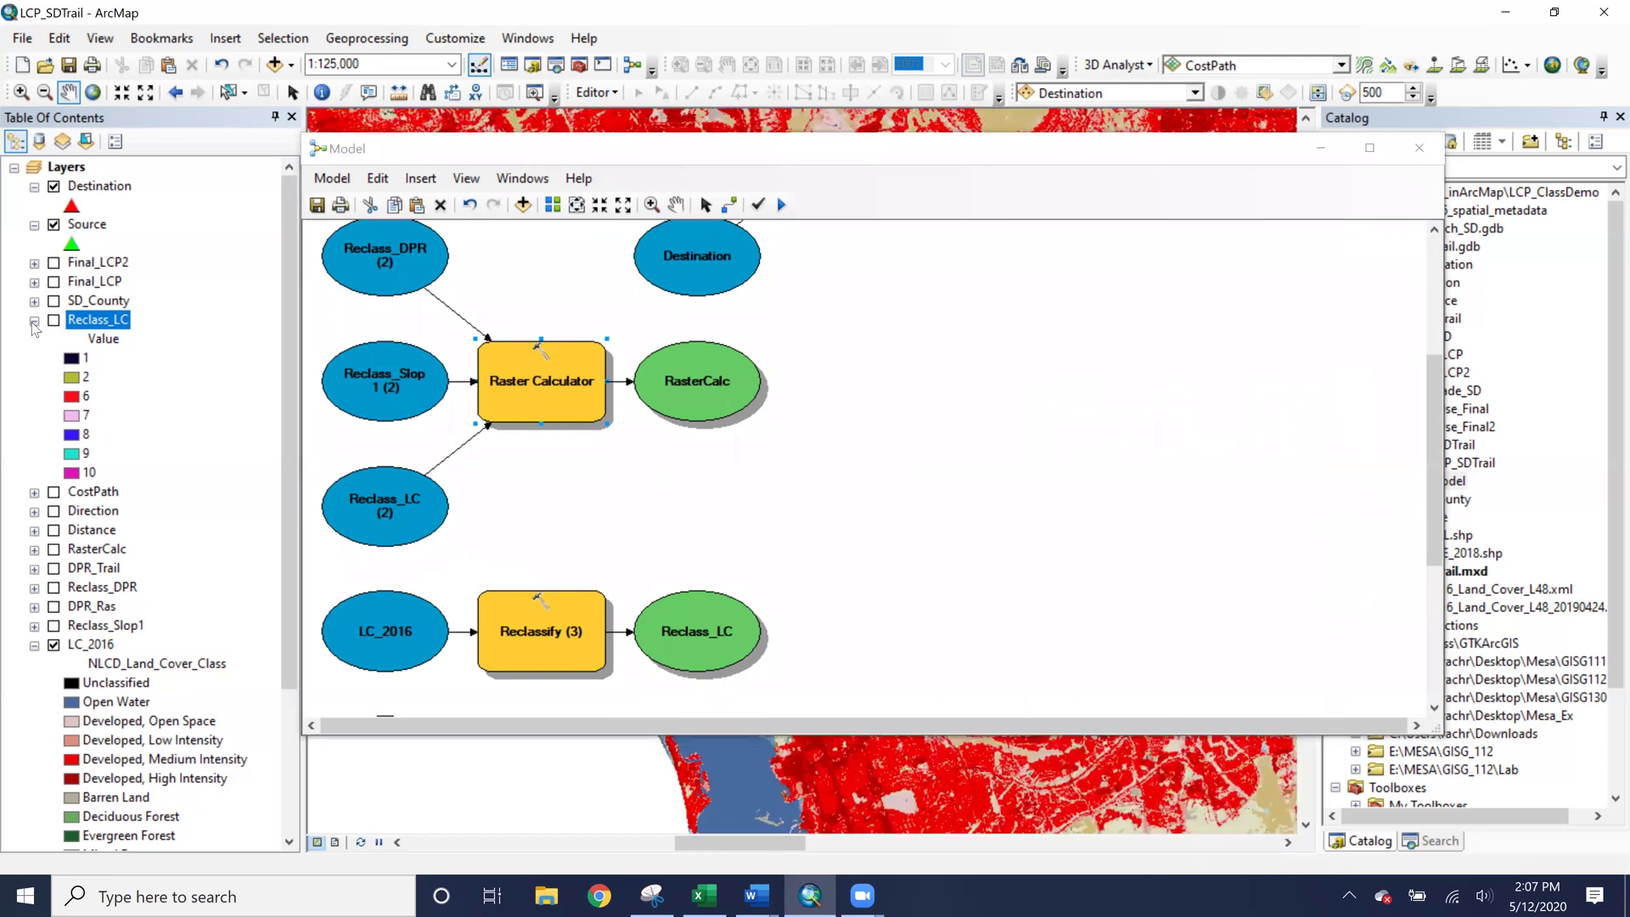
left_click(34, 322)
left_click(35, 396)
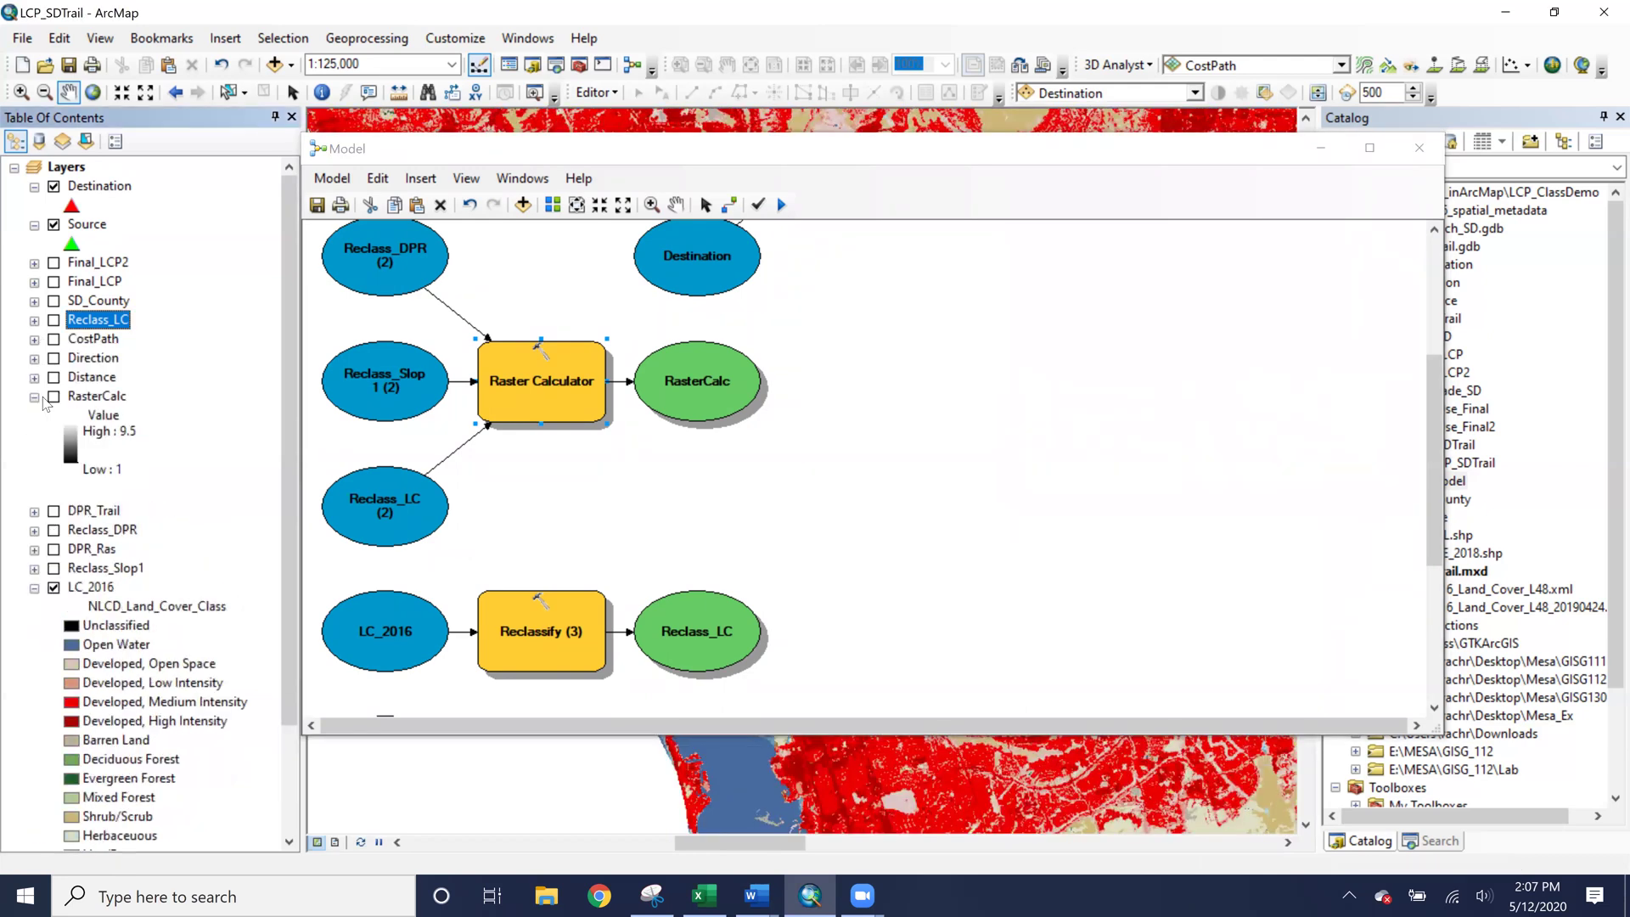
right_click(95, 396)
left_click(106, 433)
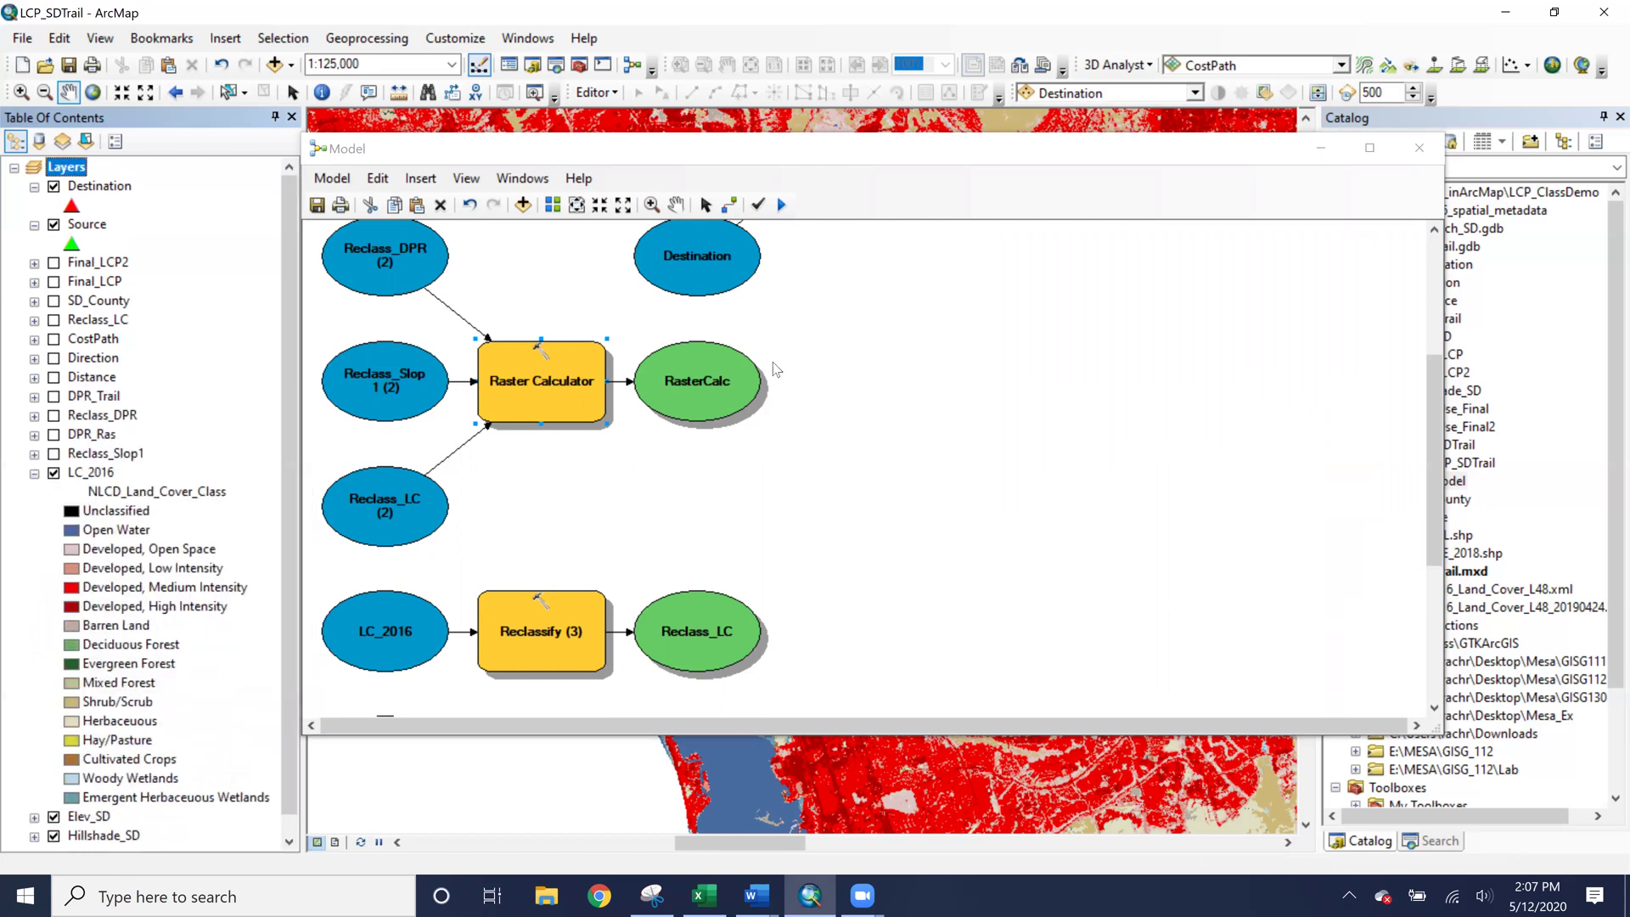
right_click(720, 384)
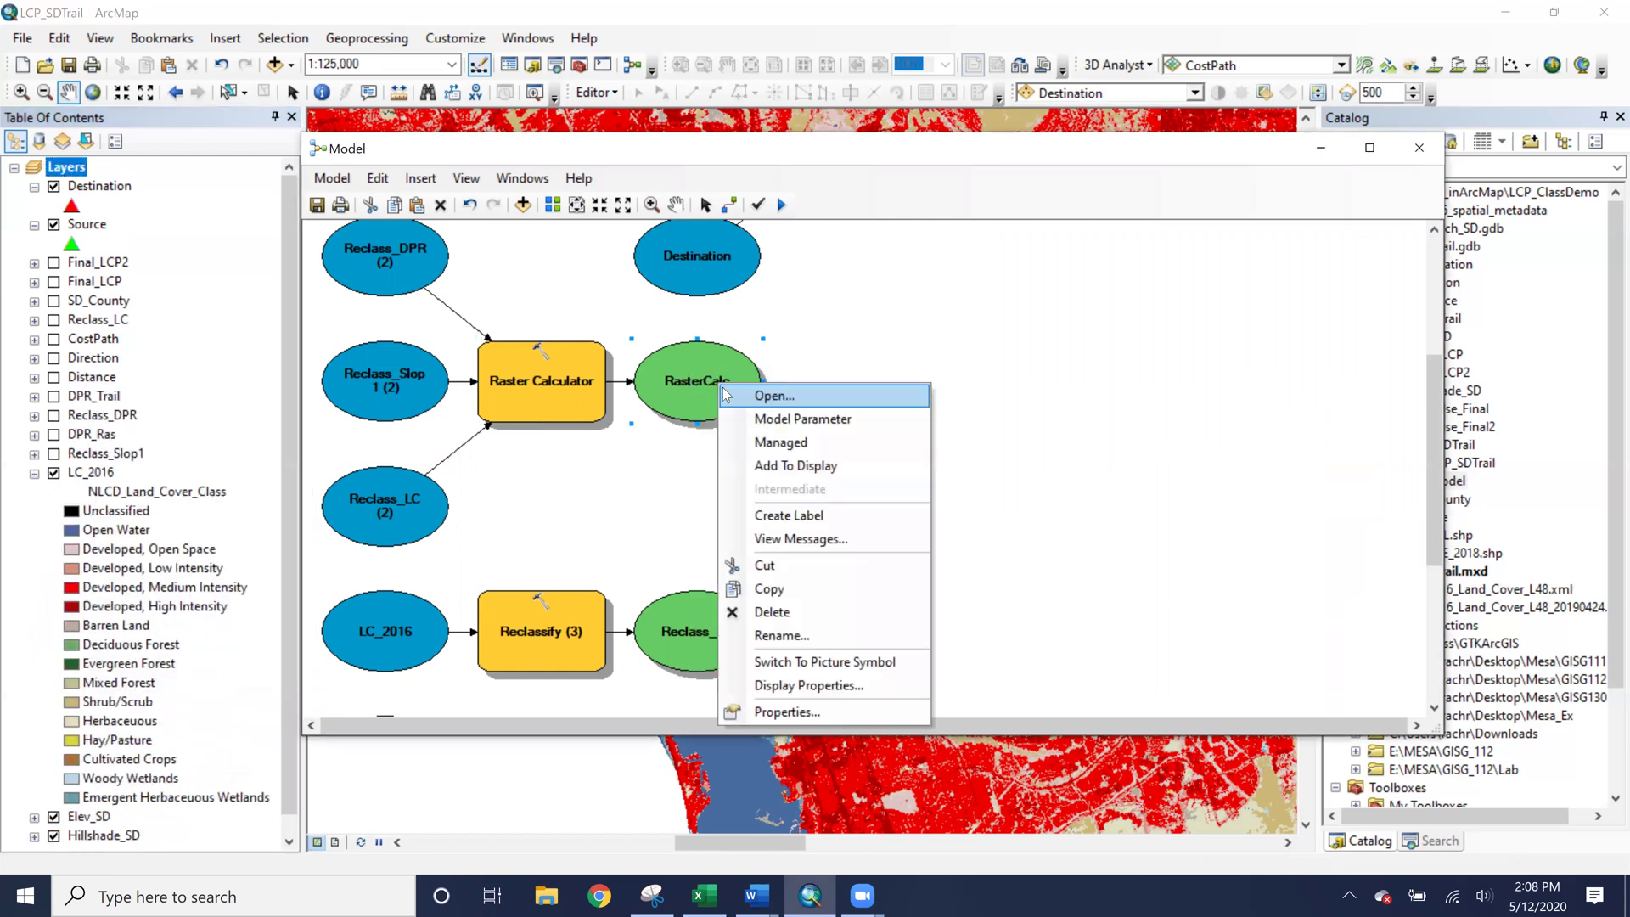
left_click(751, 466)
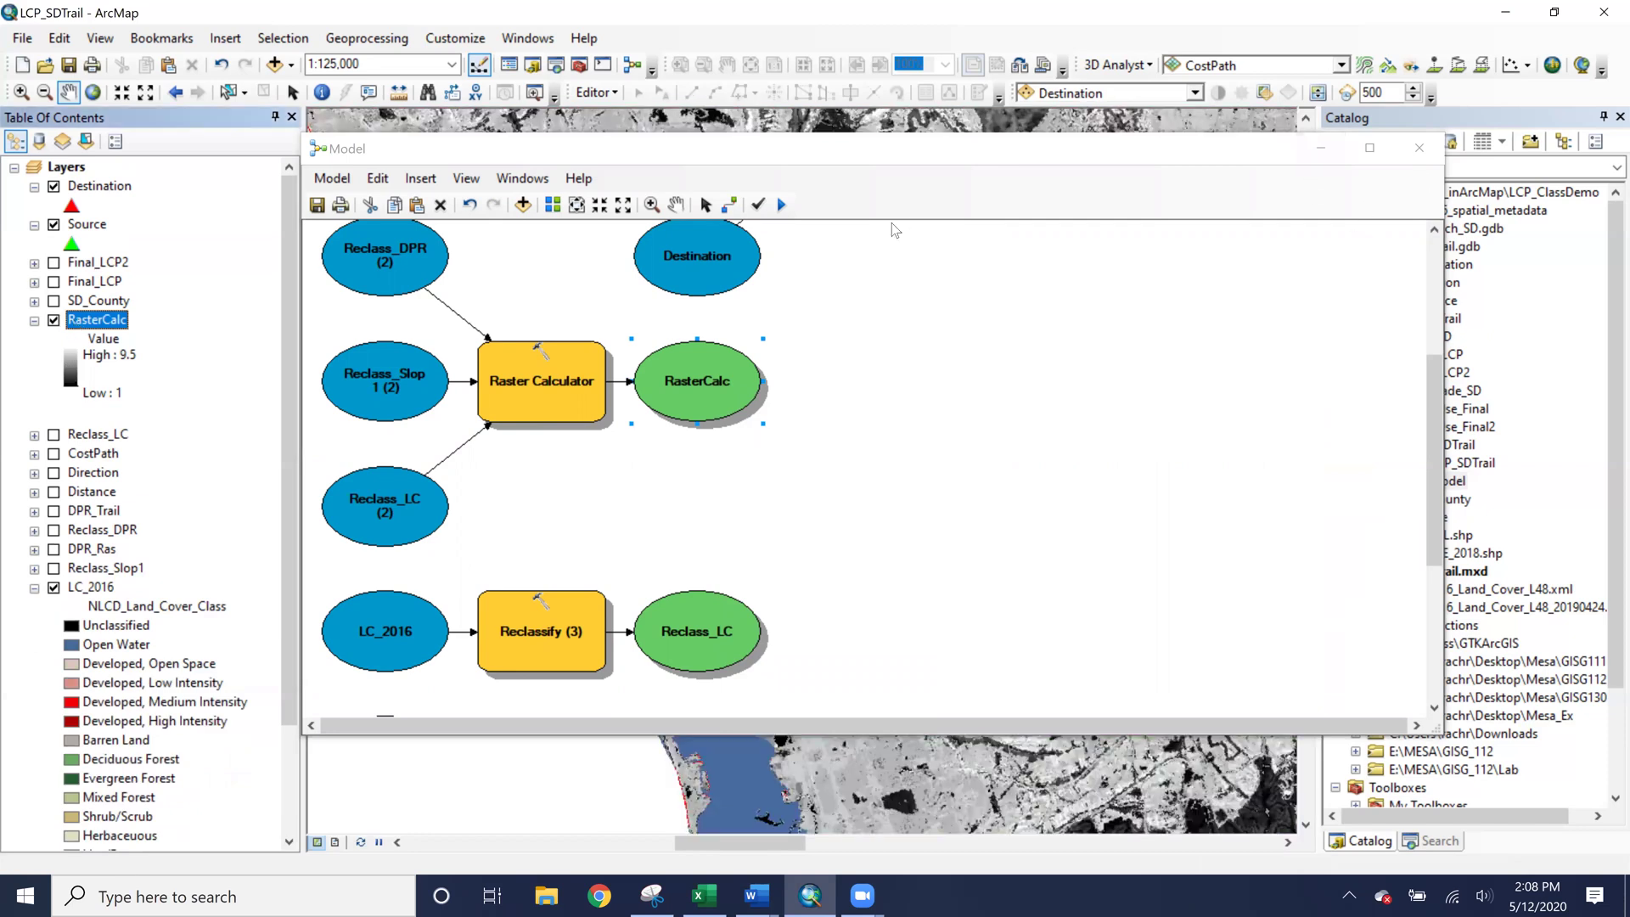
scroll(917, 319, "up", 1)
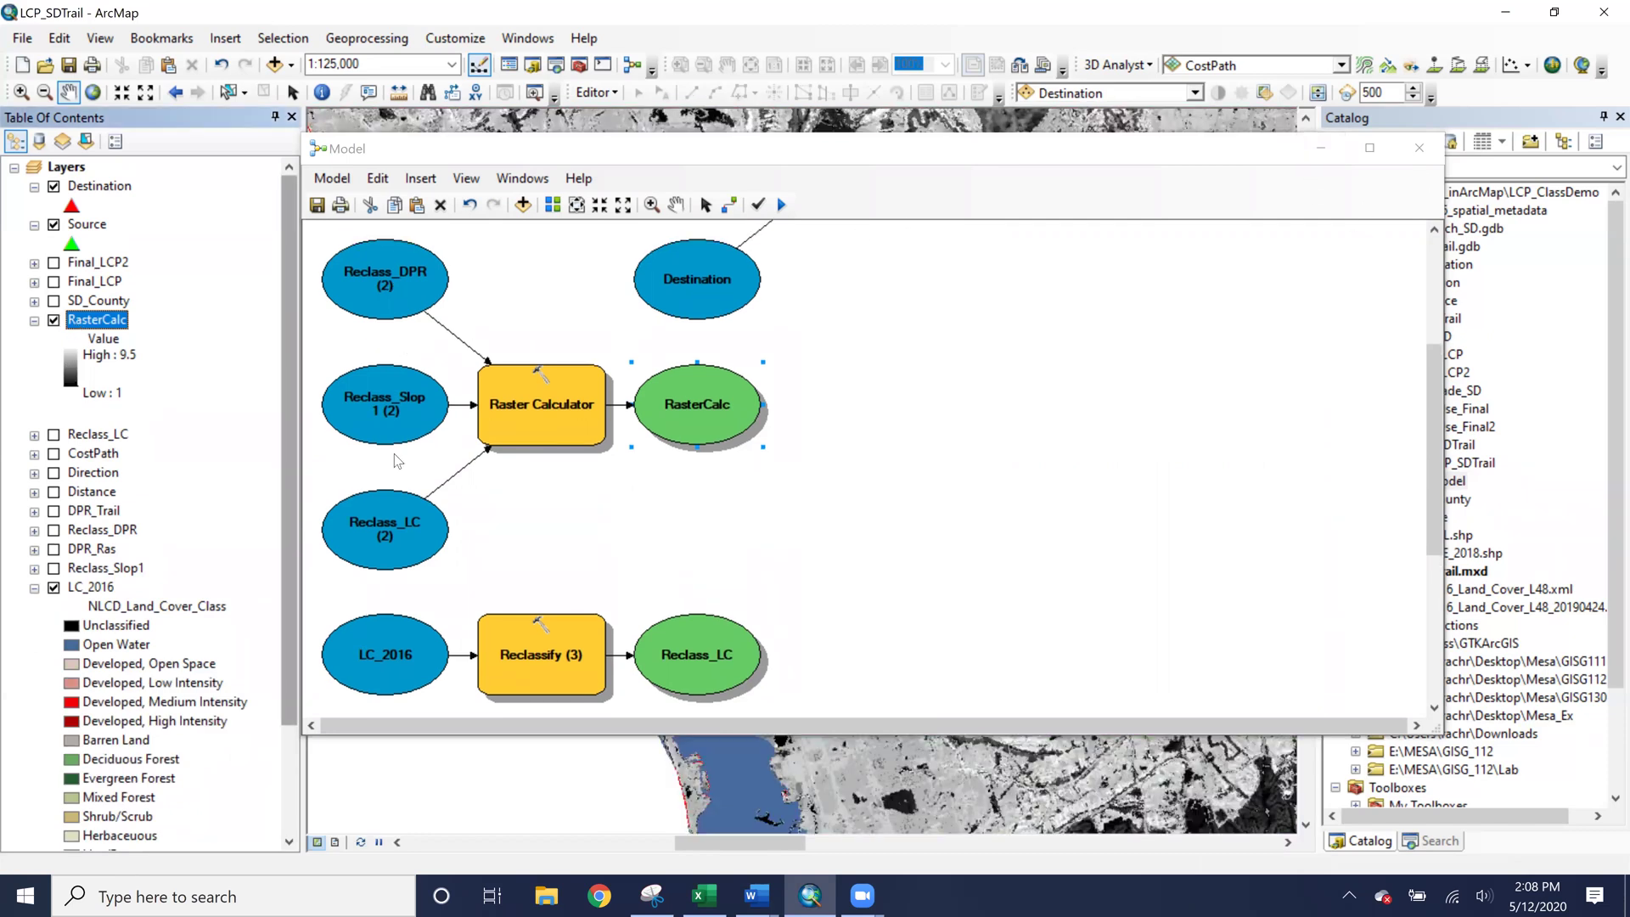
Review the Raster Calculator weighted expression and confirm its settings in the model.
double_click(516, 403)
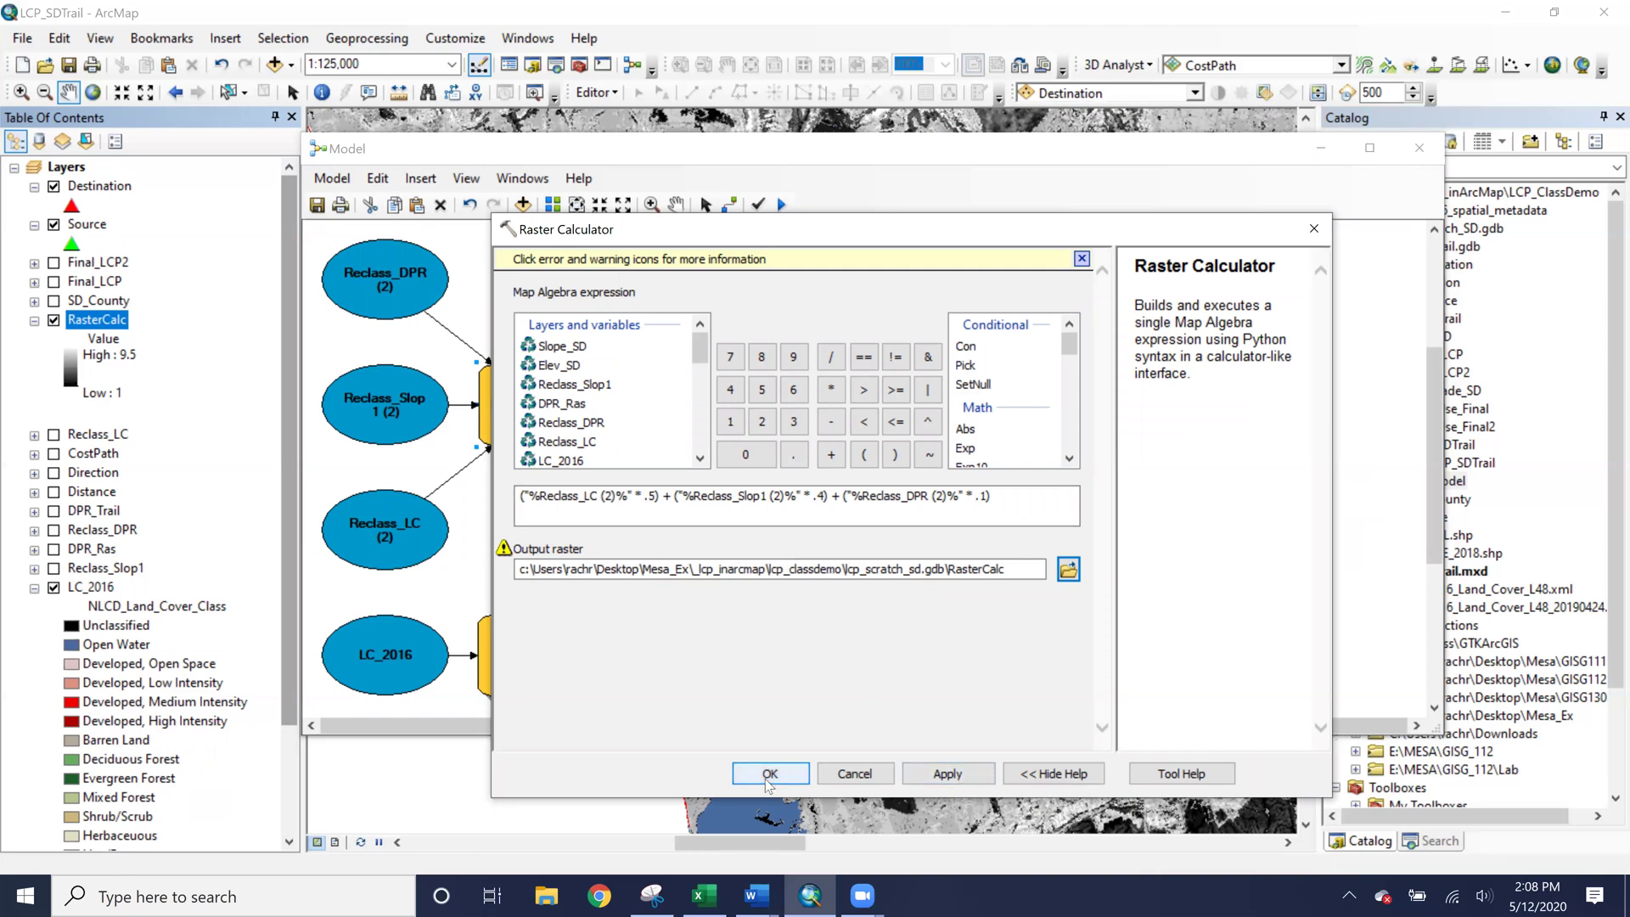
left_click(696, 407)
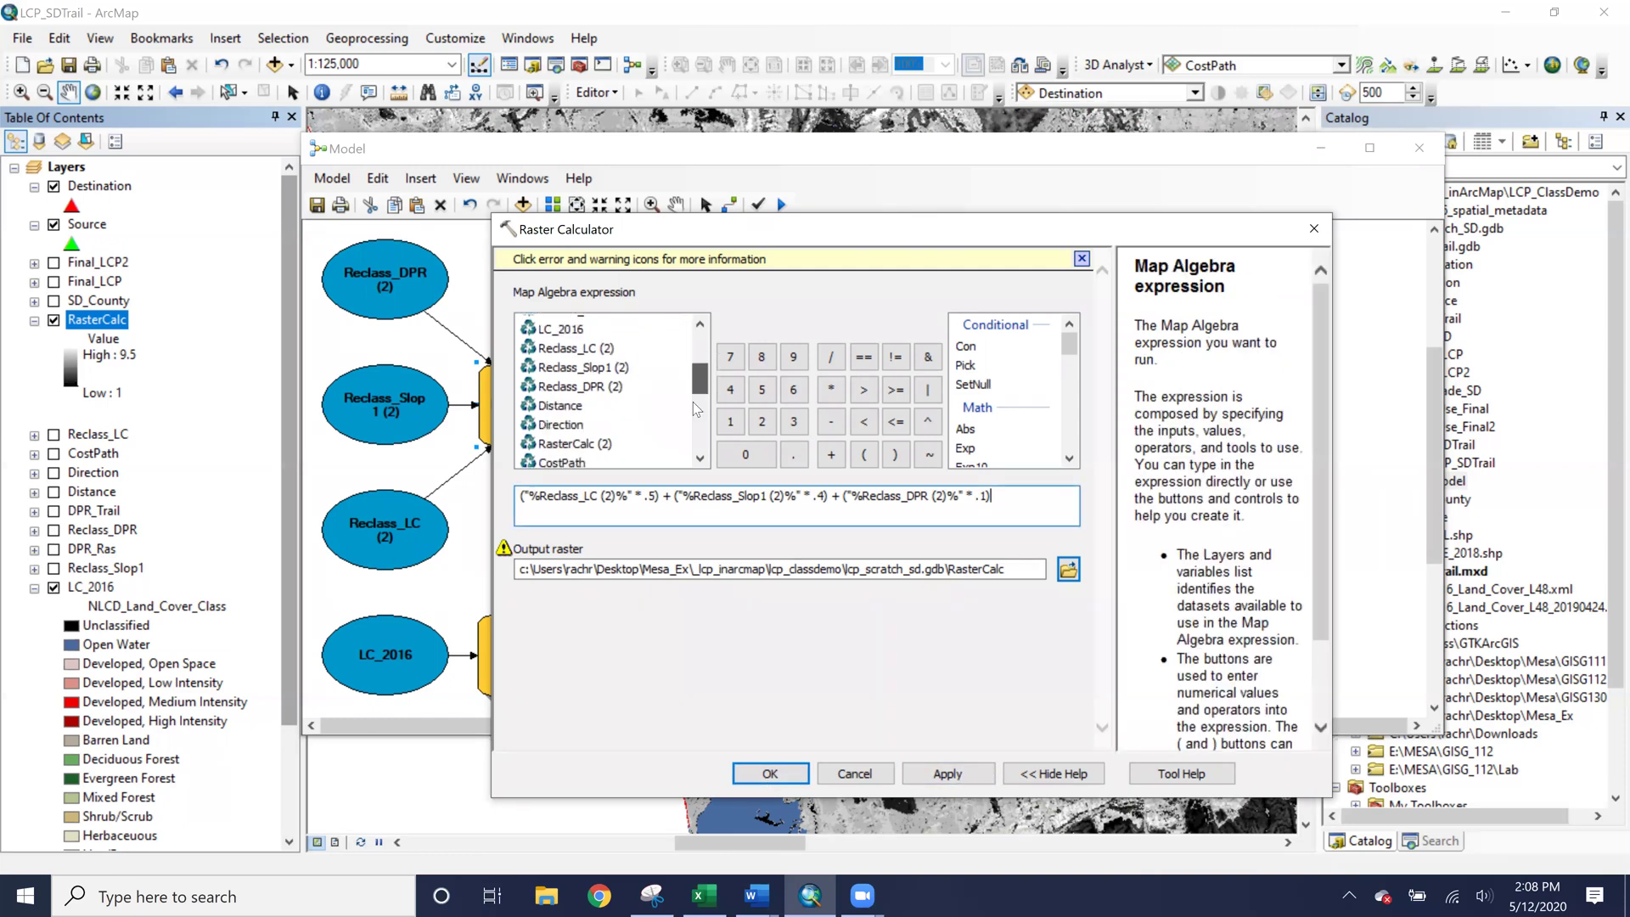
left_click(696, 410)
left_click(770, 773)
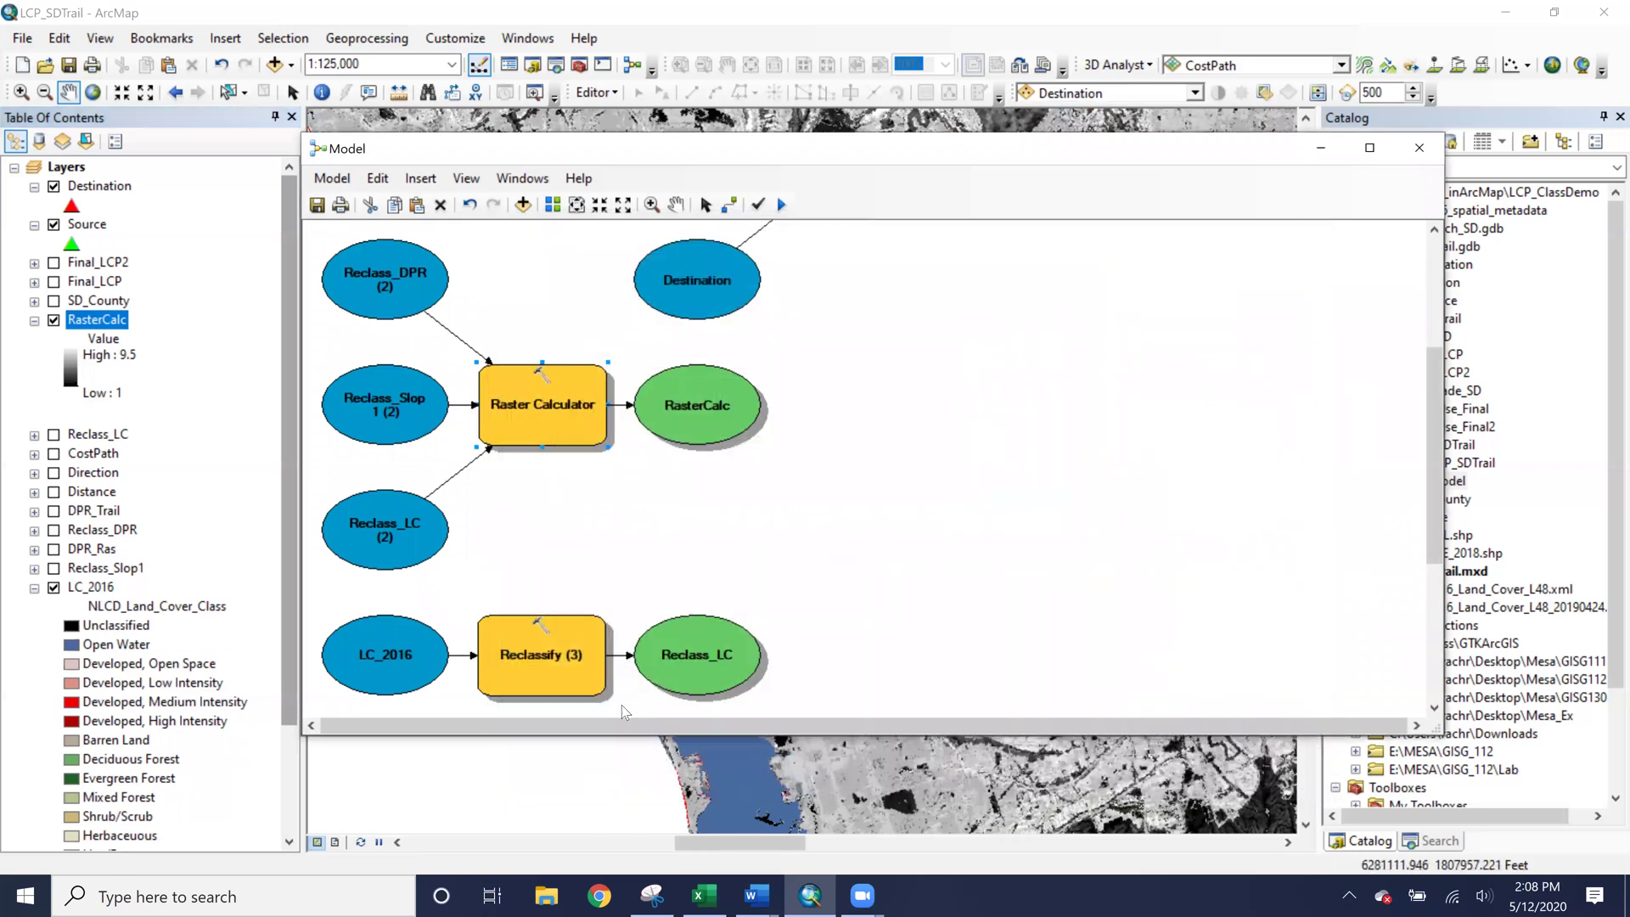
Hide the ModelBuilder window and zoom out to 1:750,000, centred on the whole county's cost surface.
left_click(1320, 148)
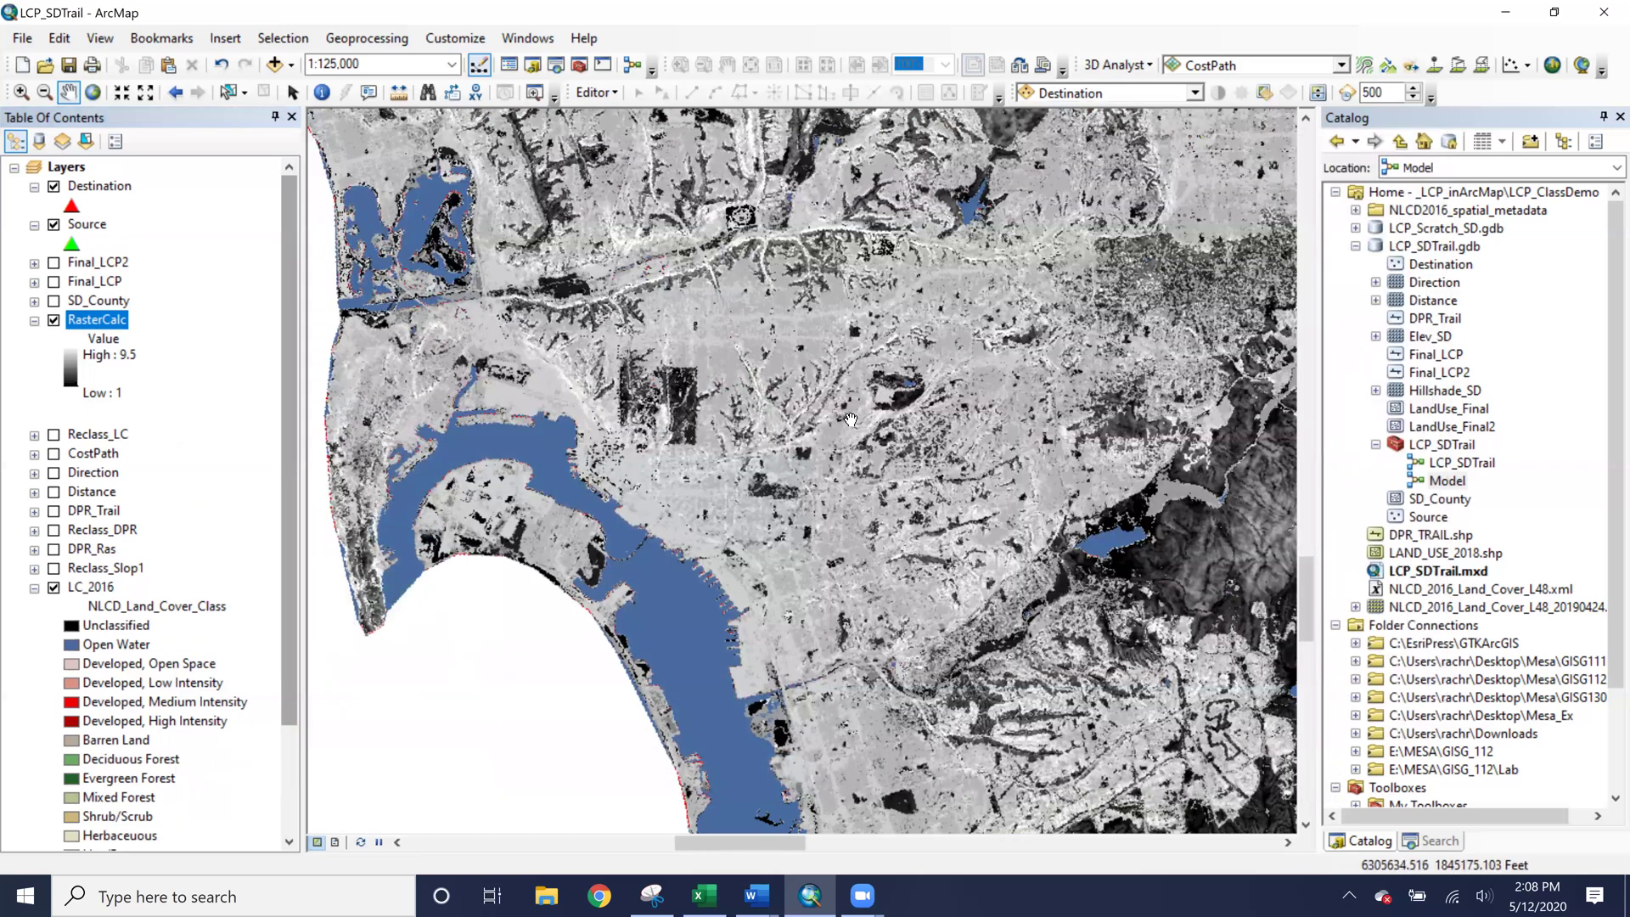
scroll(851, 418, "up", 1)
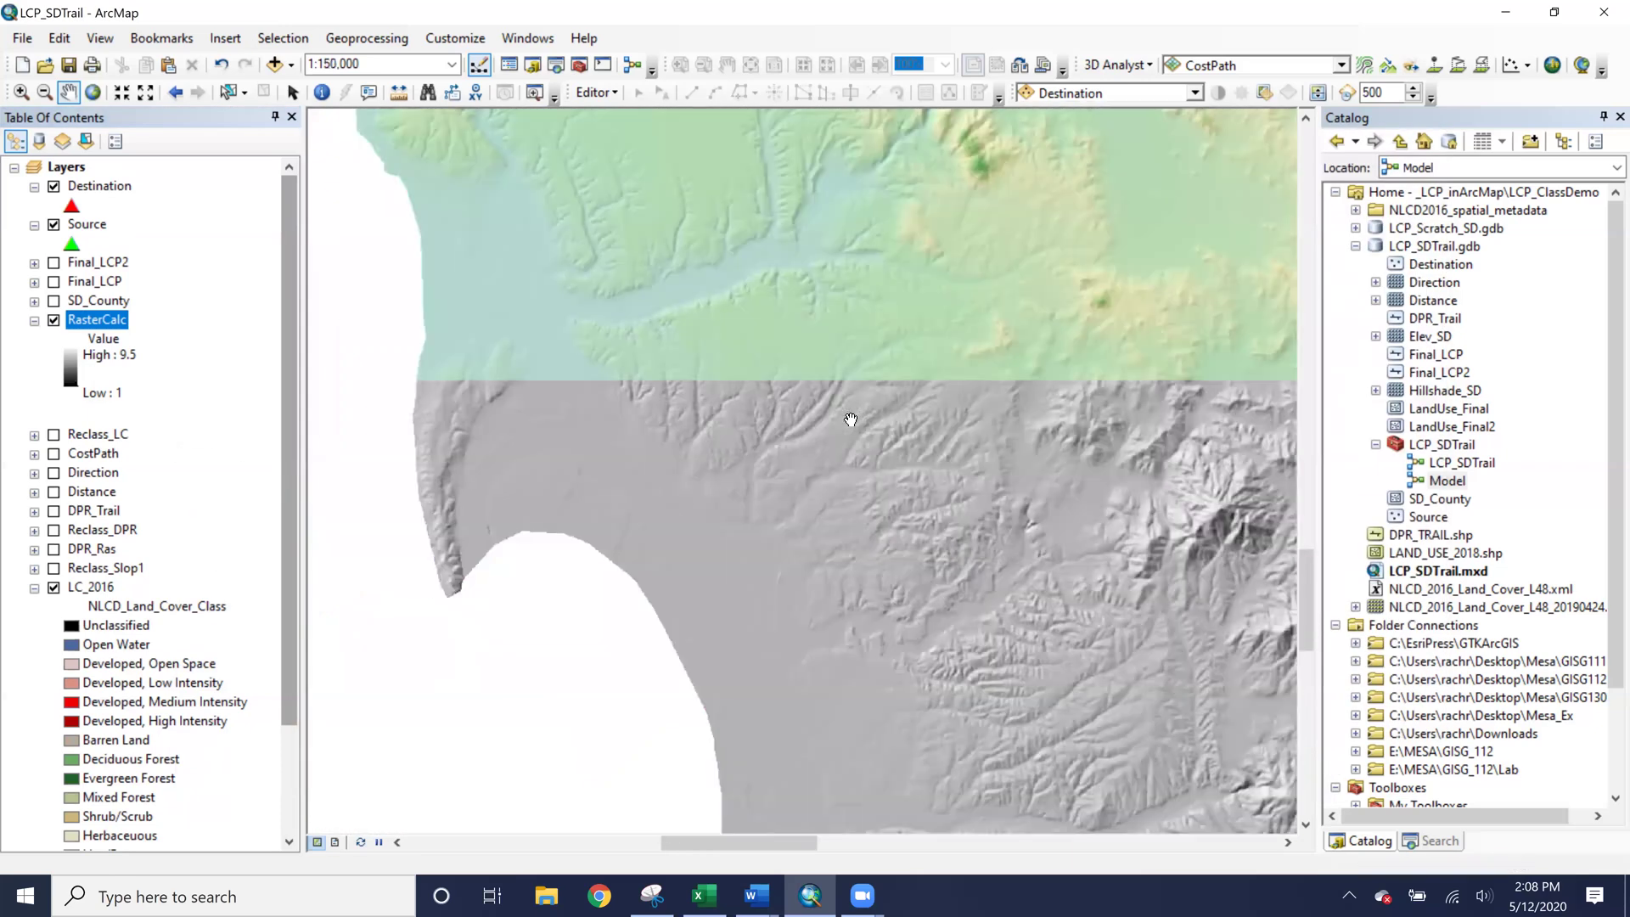
scroll(1077, 499, "up", 3)
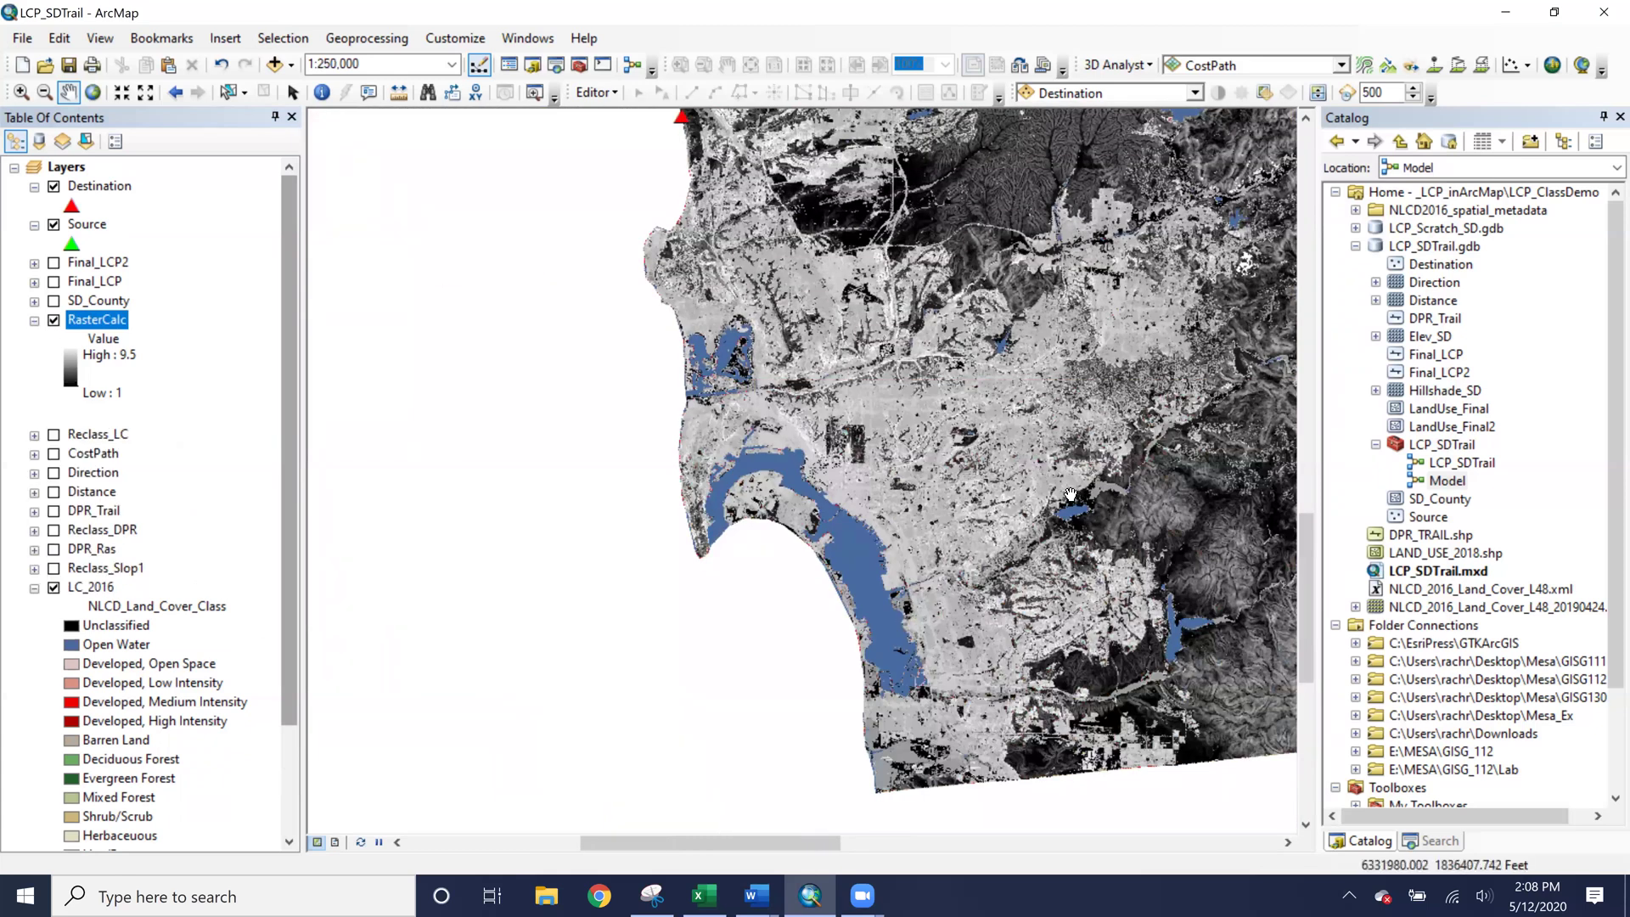
scroll(1071, 496, "up", 1)
scroll(1070, 495, "up", 5)
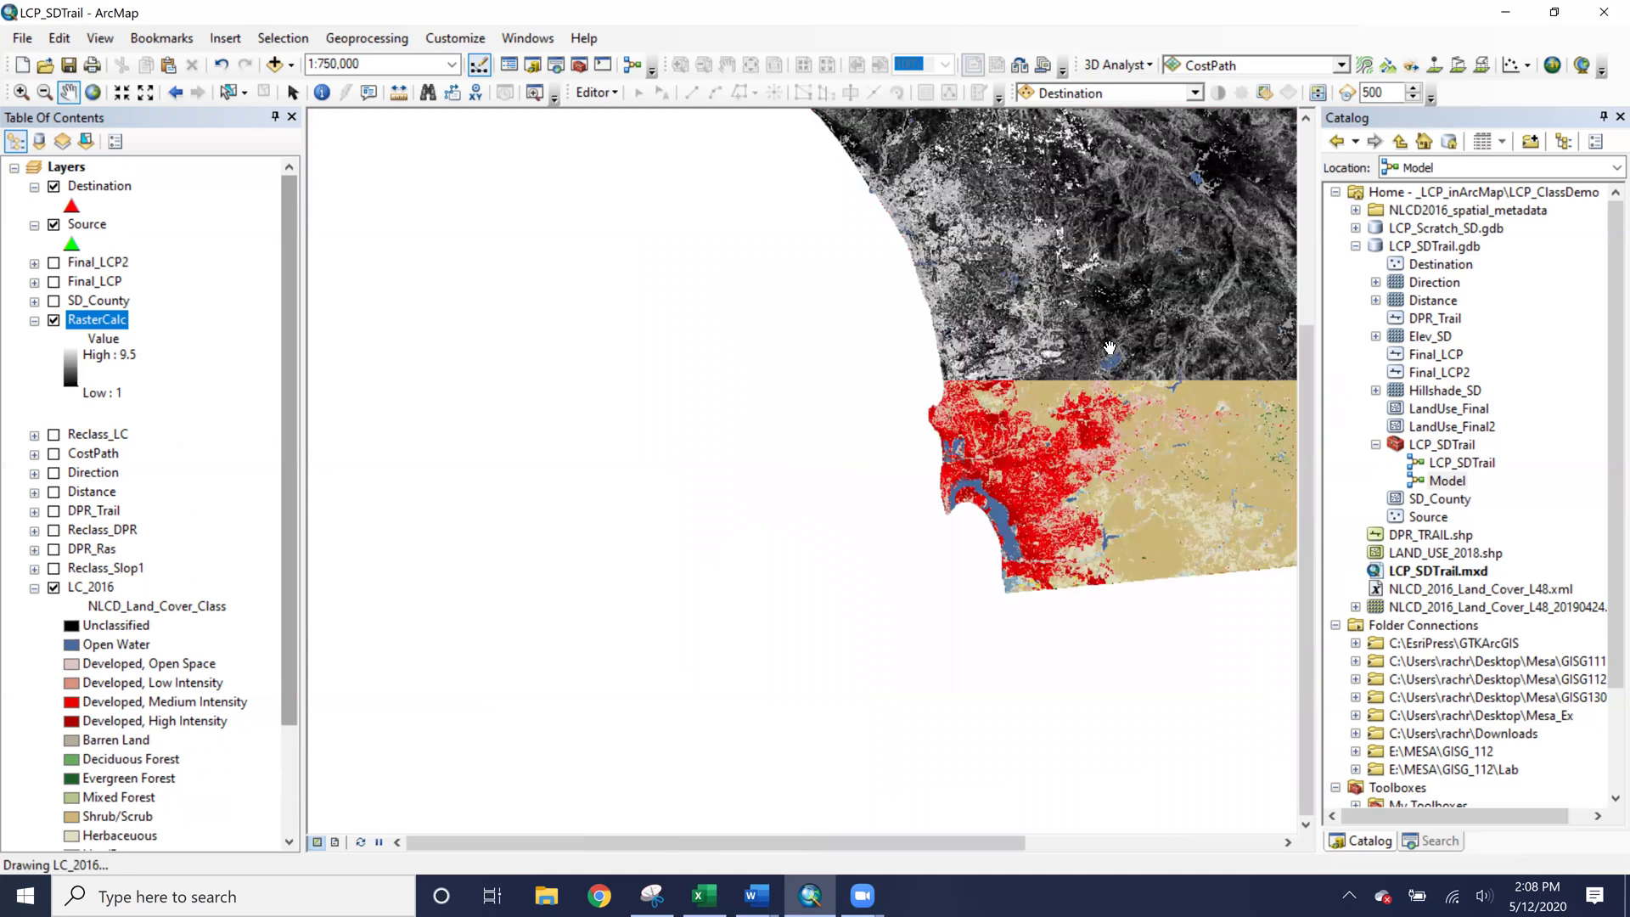
left_click_drag(1064, 374, 699, 536)
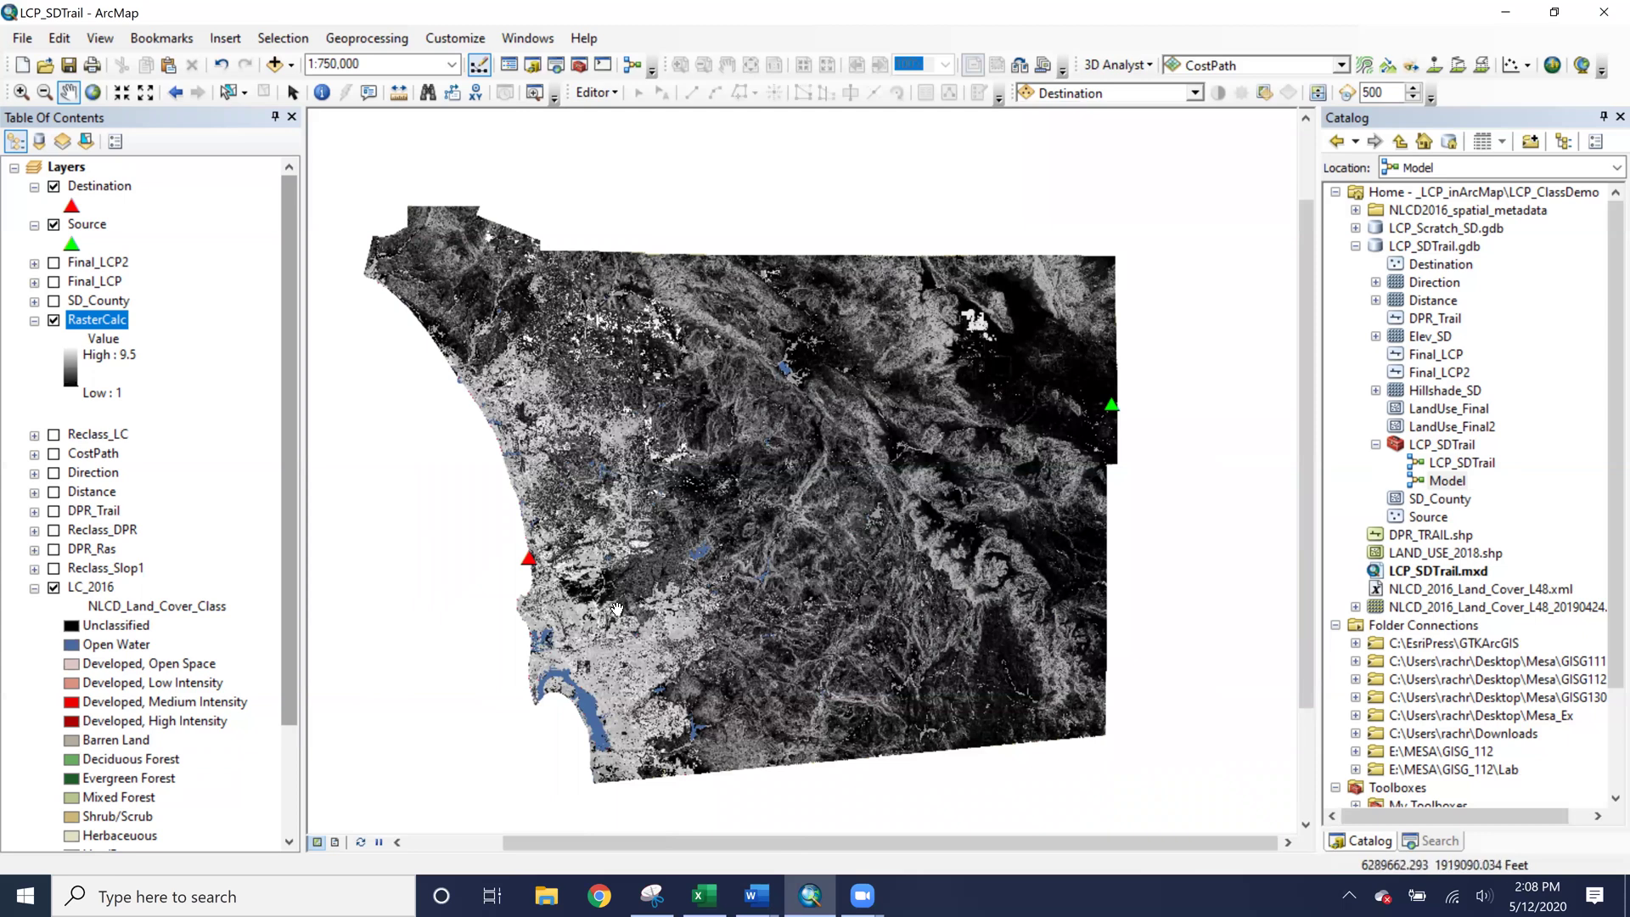
scroll(539, 548, "up", 1)
scroll(539, 548, "up", 3)
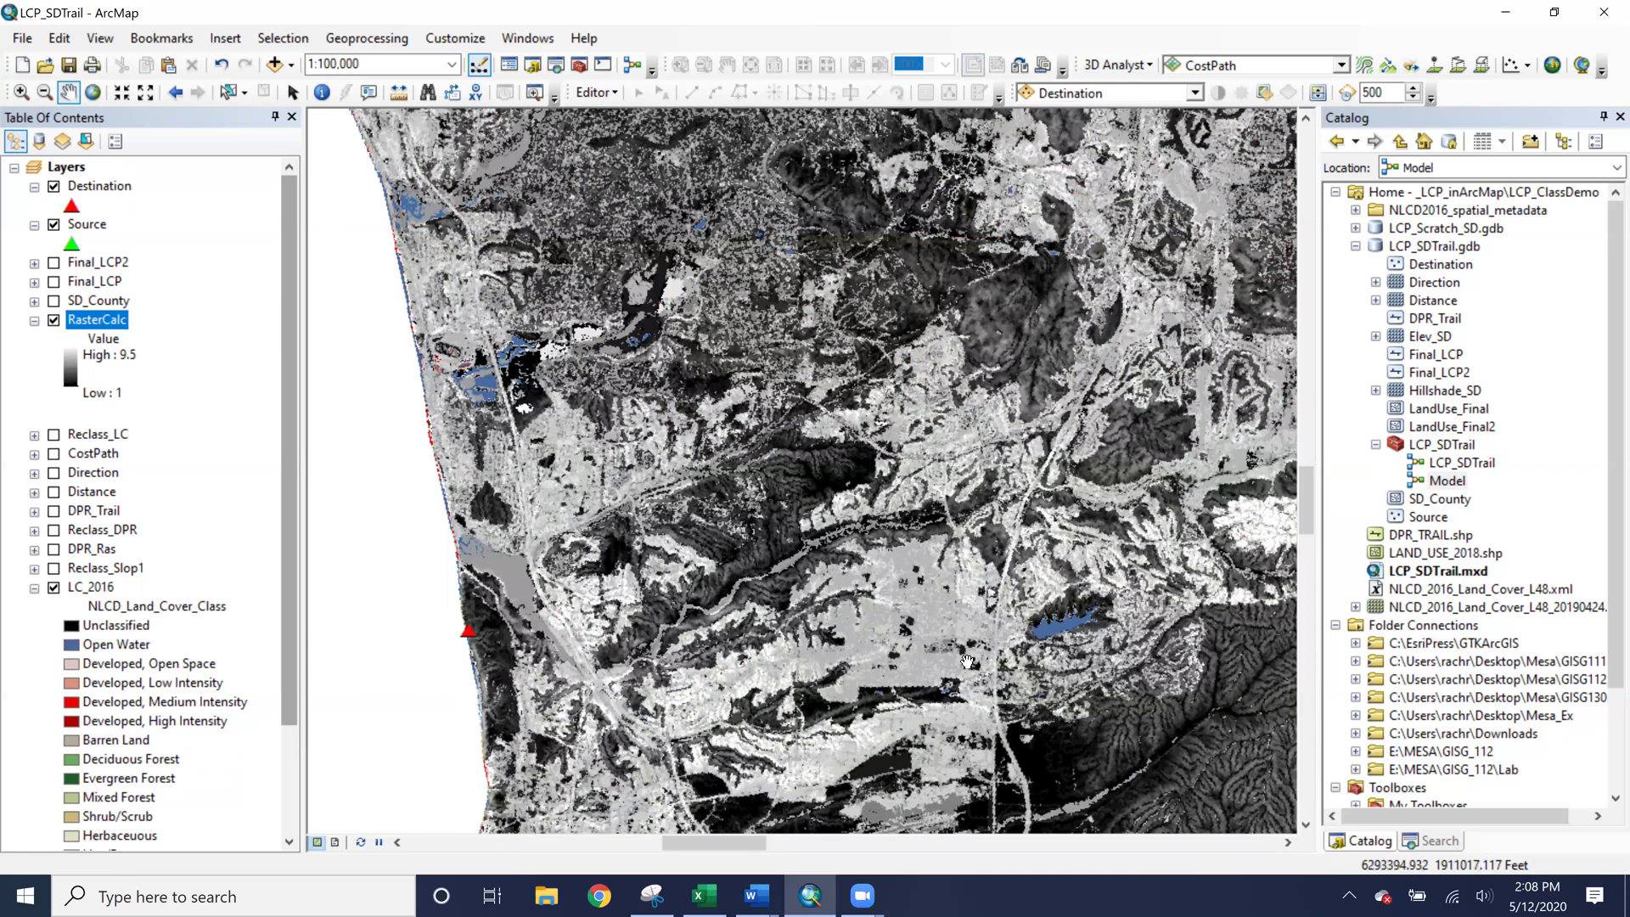
scroll(959, 650, "down", 2)
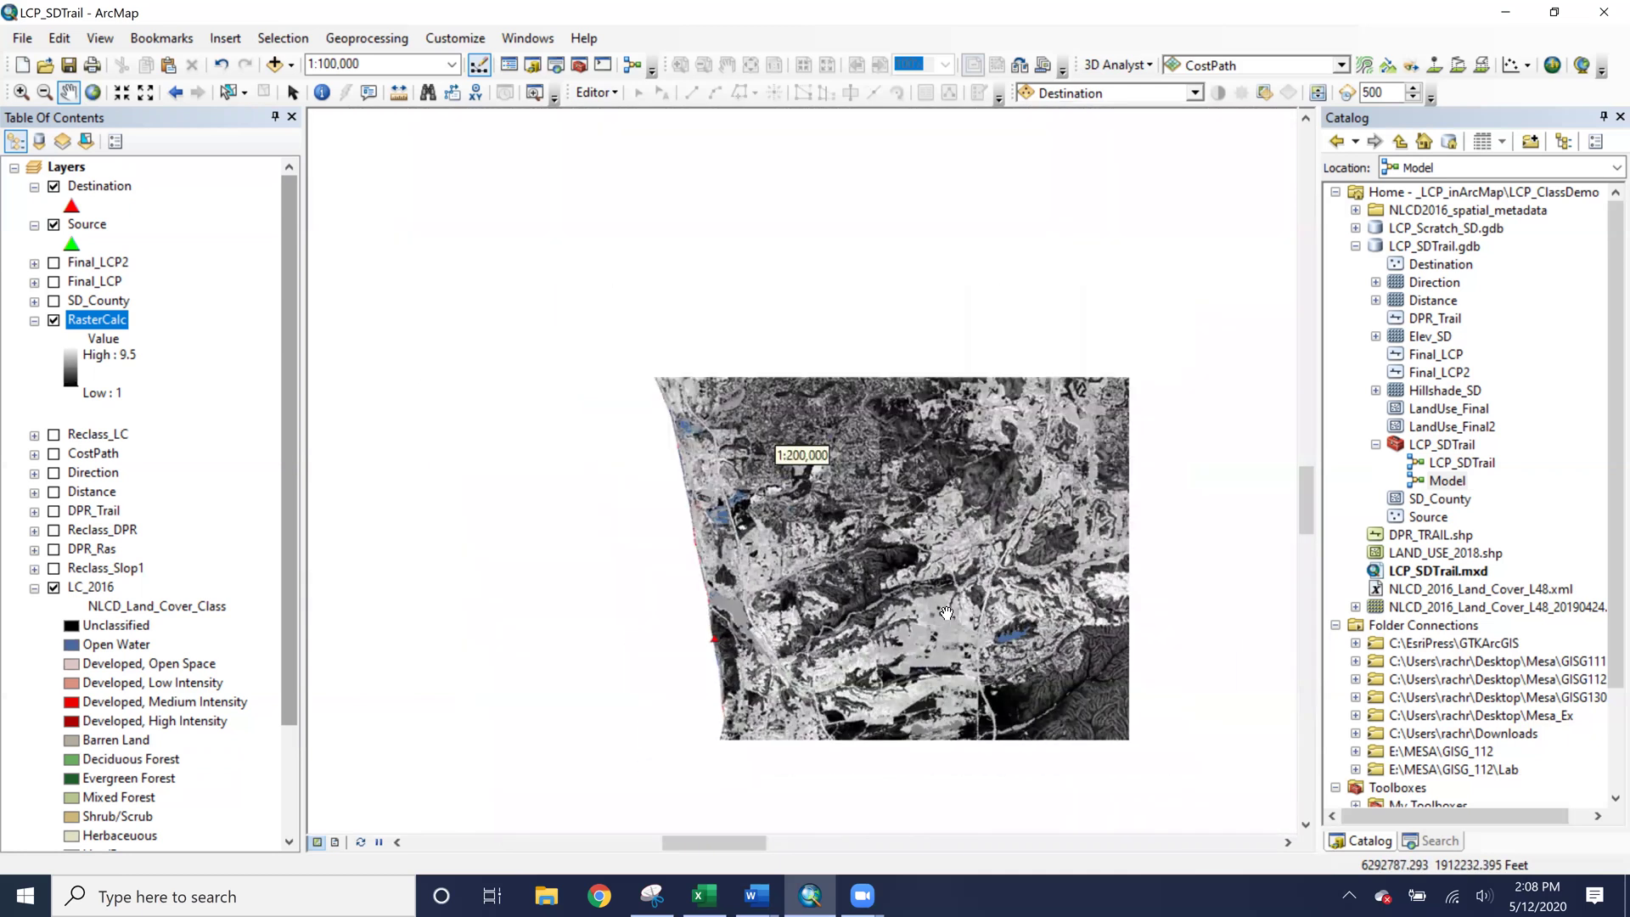
scroll(942, 608, "down", 4)
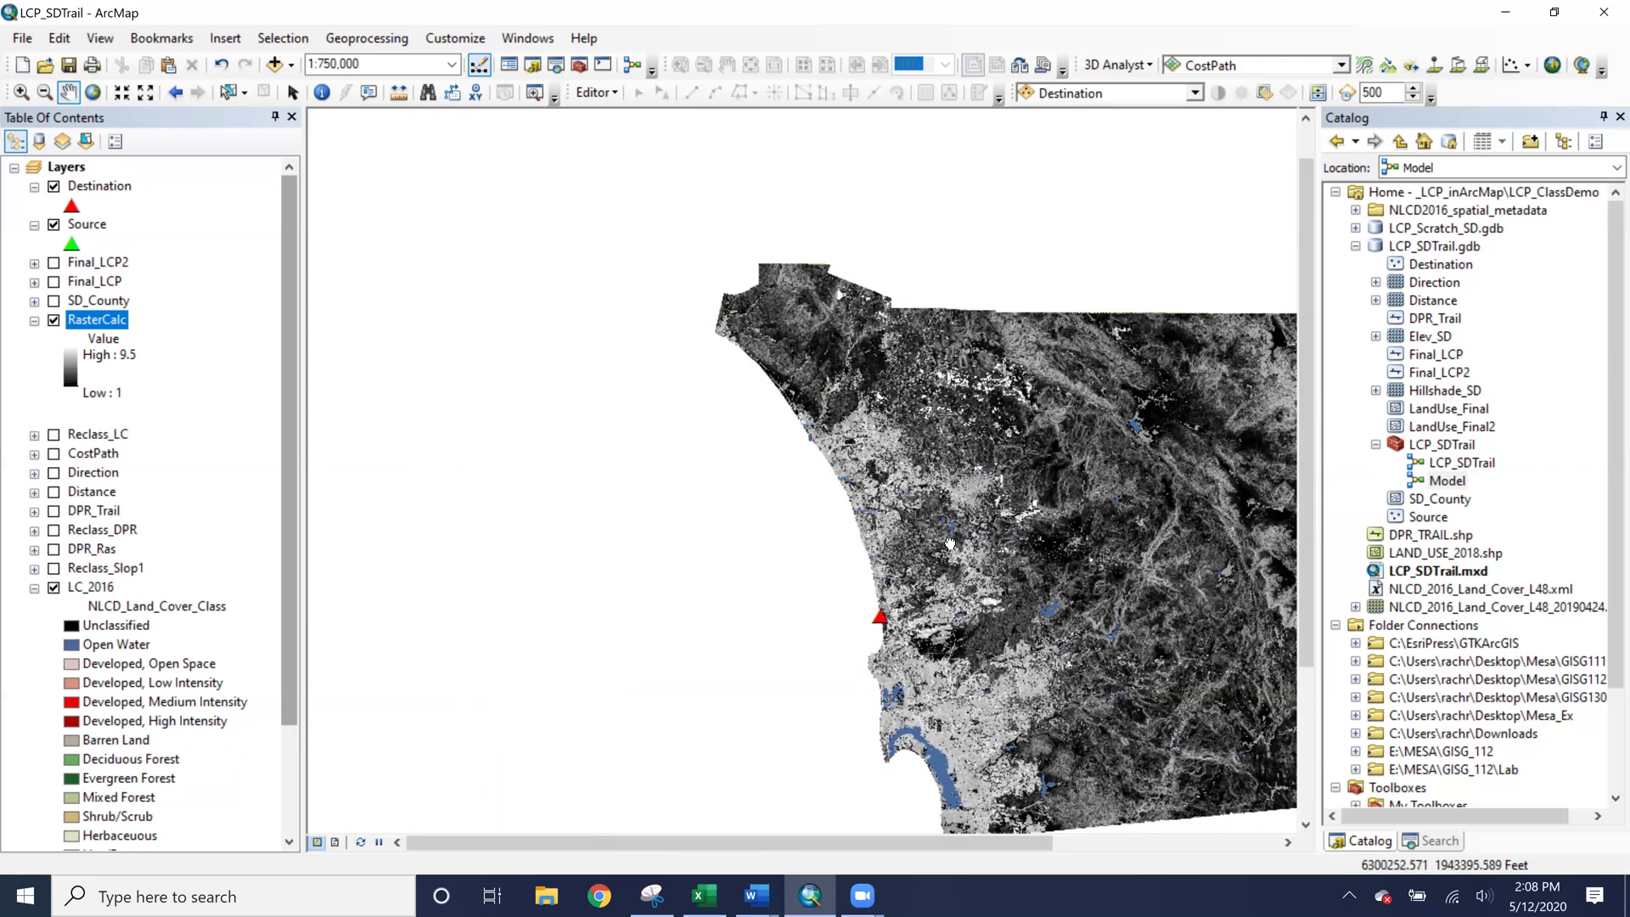
left_click_drag(944, 626, 697, 569)
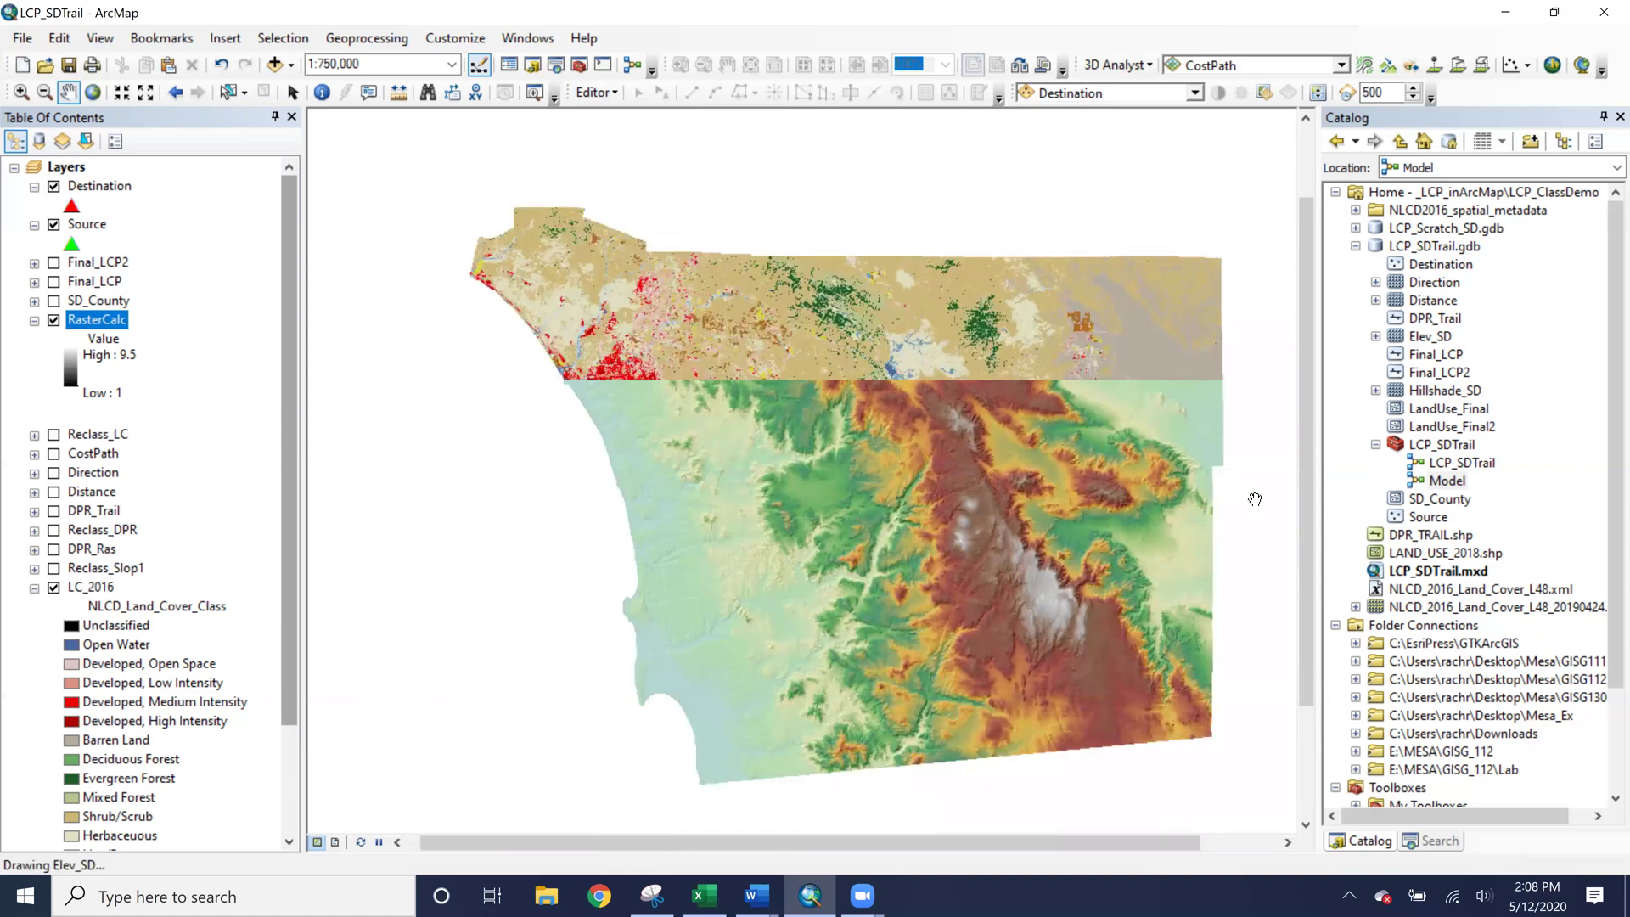
Edit the Model and confirm Cost Distance uses Source and RasterCalc (2) to output Distance and Direction.
right_click(1441, 486)
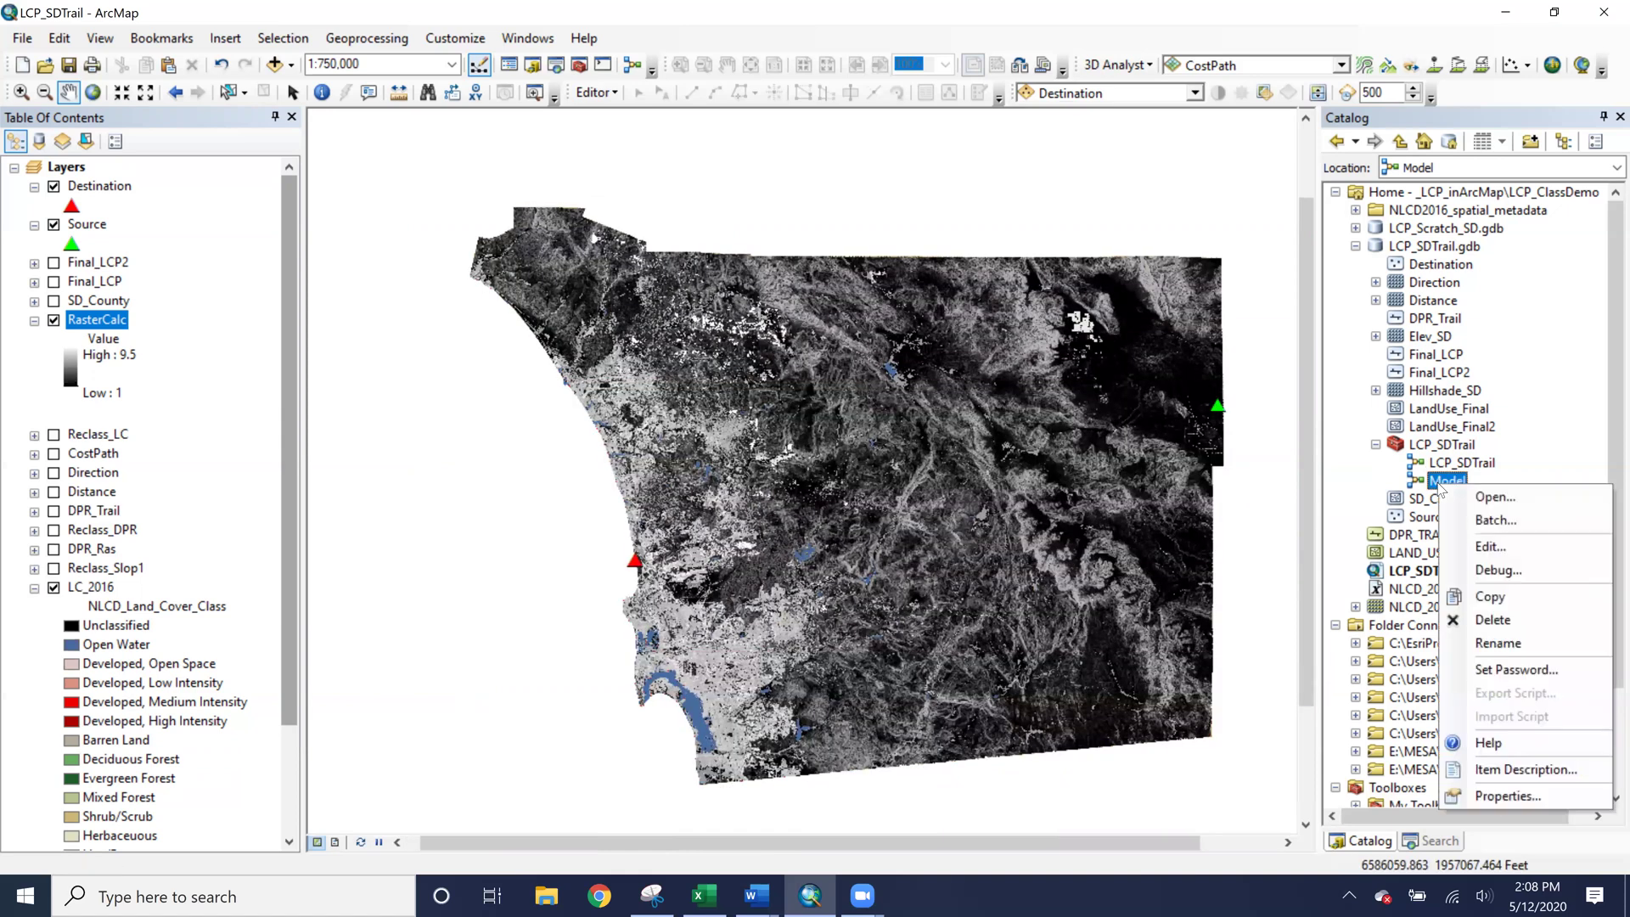
left_click(1509, 538)
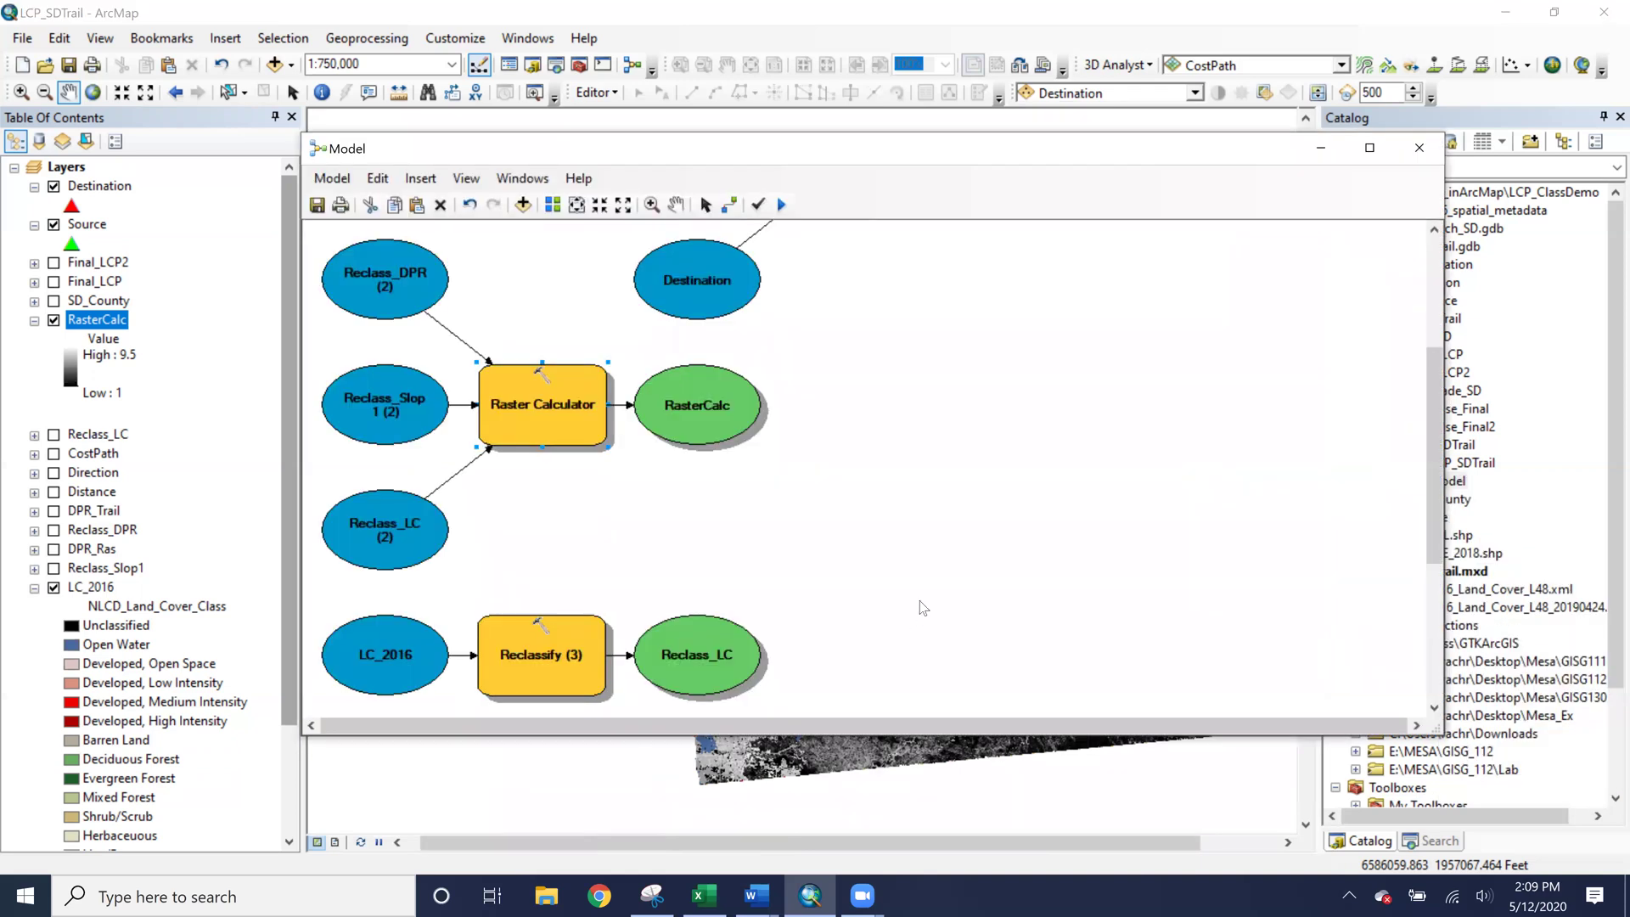
scroll(919, 608, "up", 5)
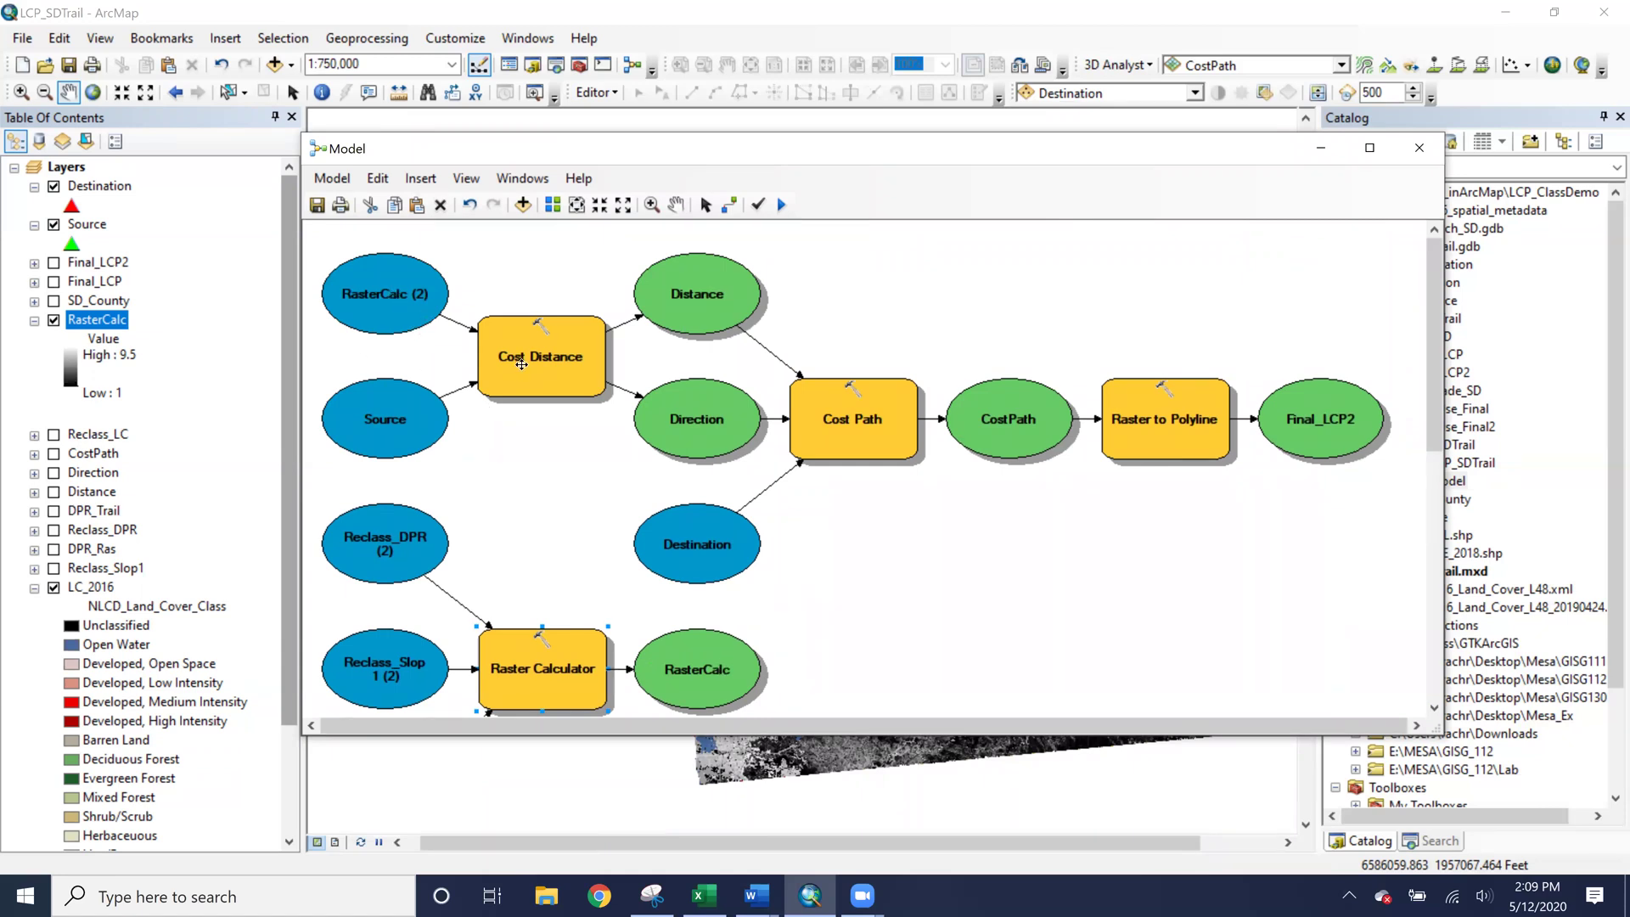
left_click_drag(531, 365, 525, 359)
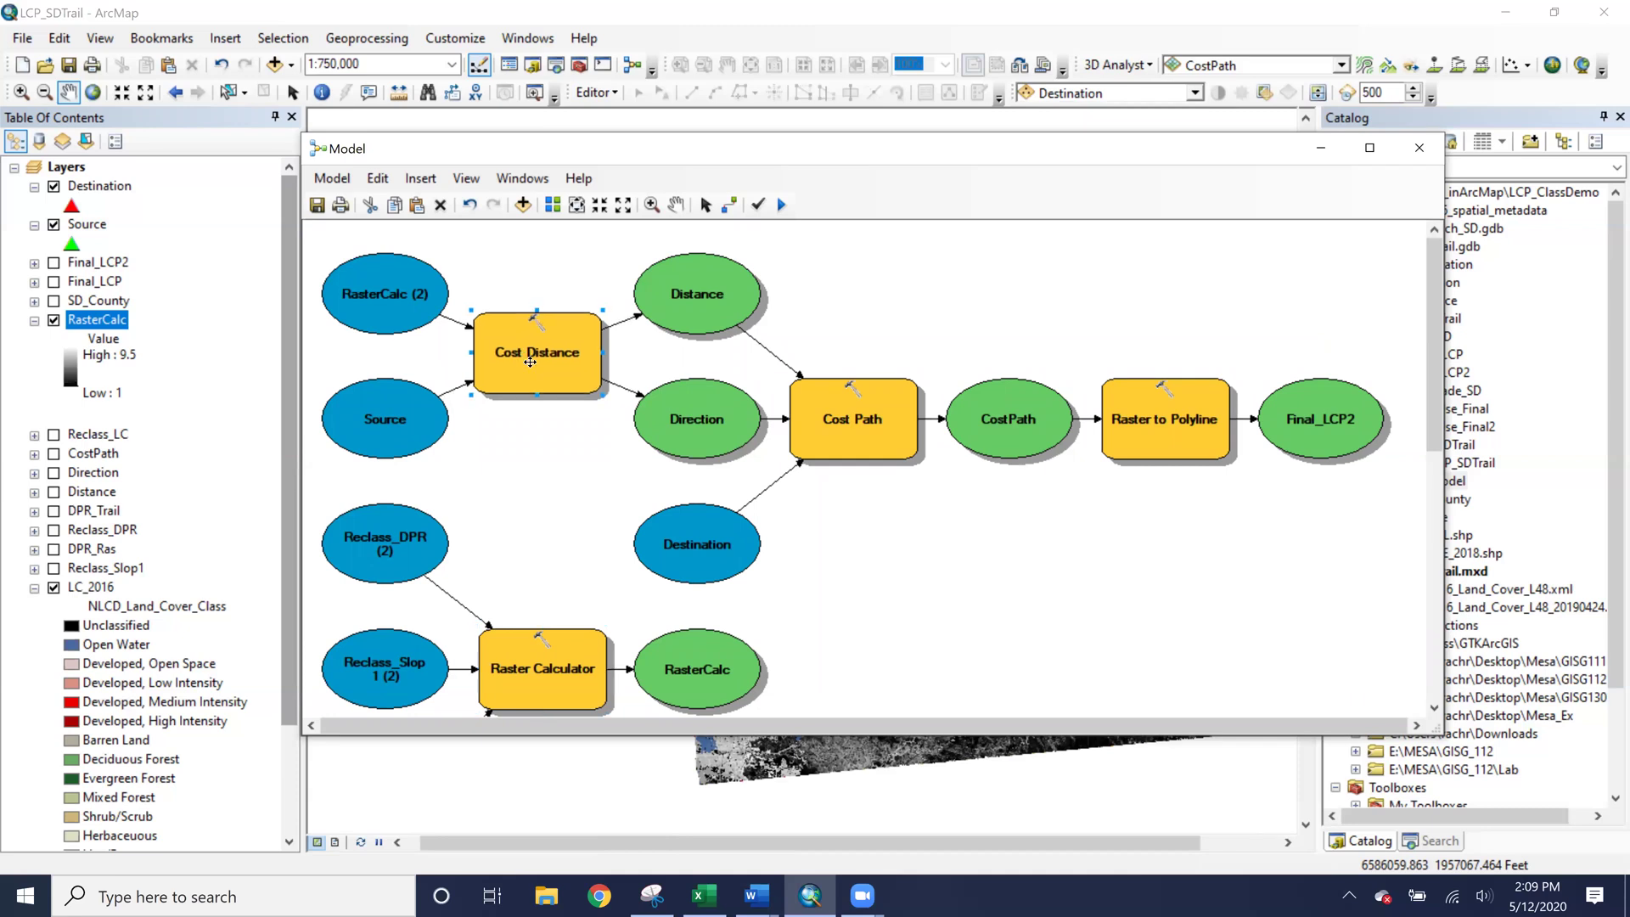
double_click(530, 362)
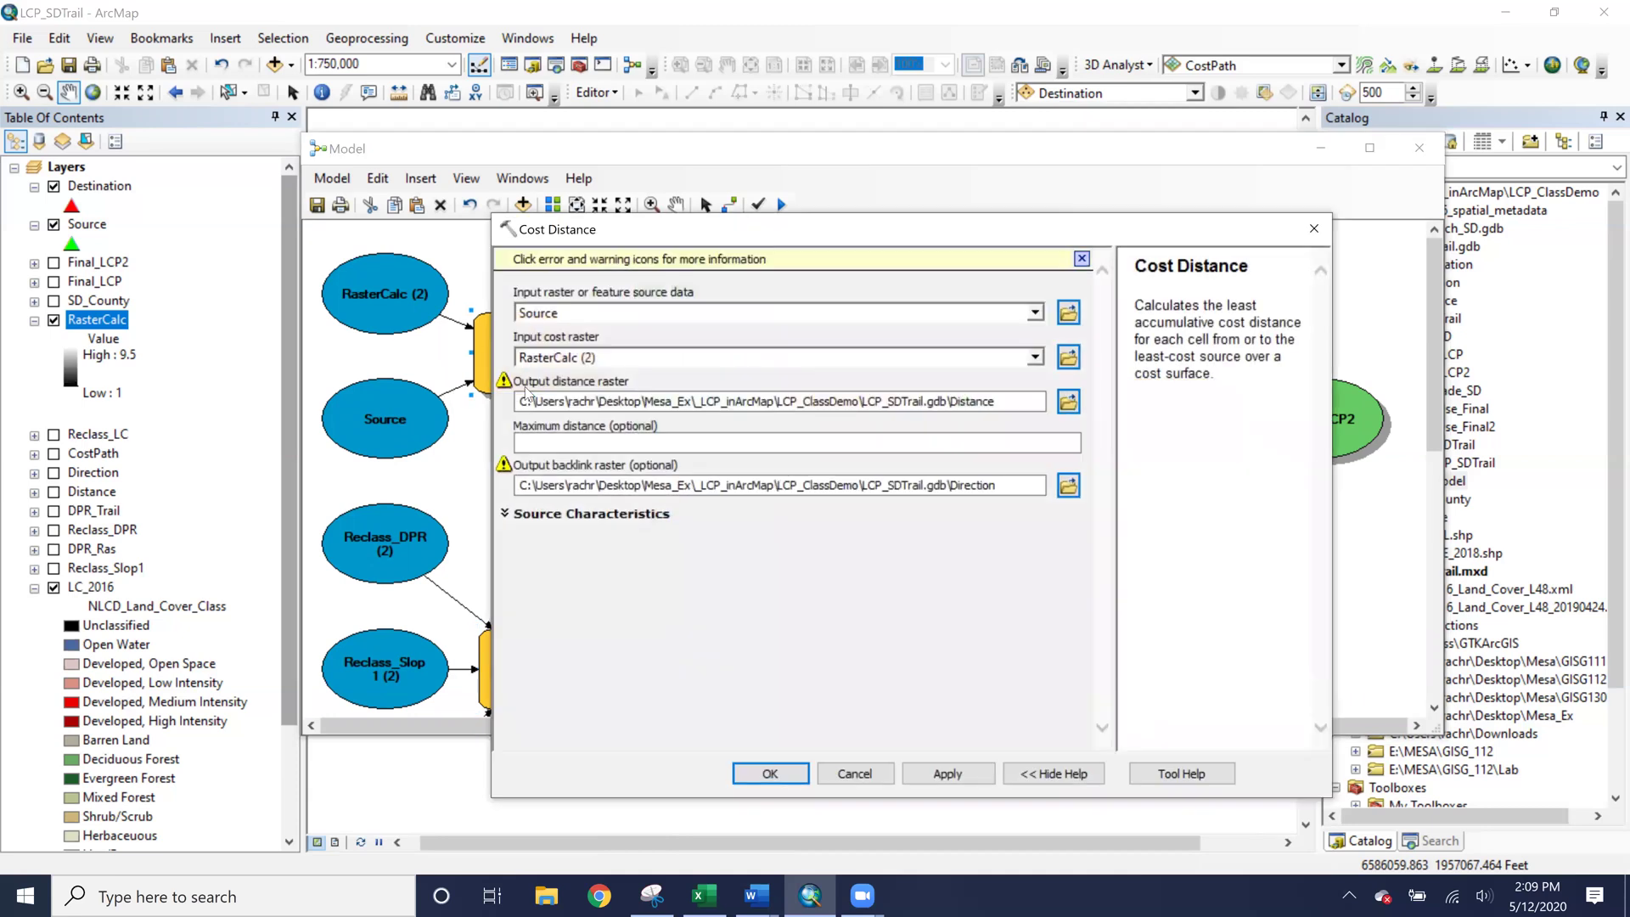
left_click(528, 400)
left_click(1011, 406)
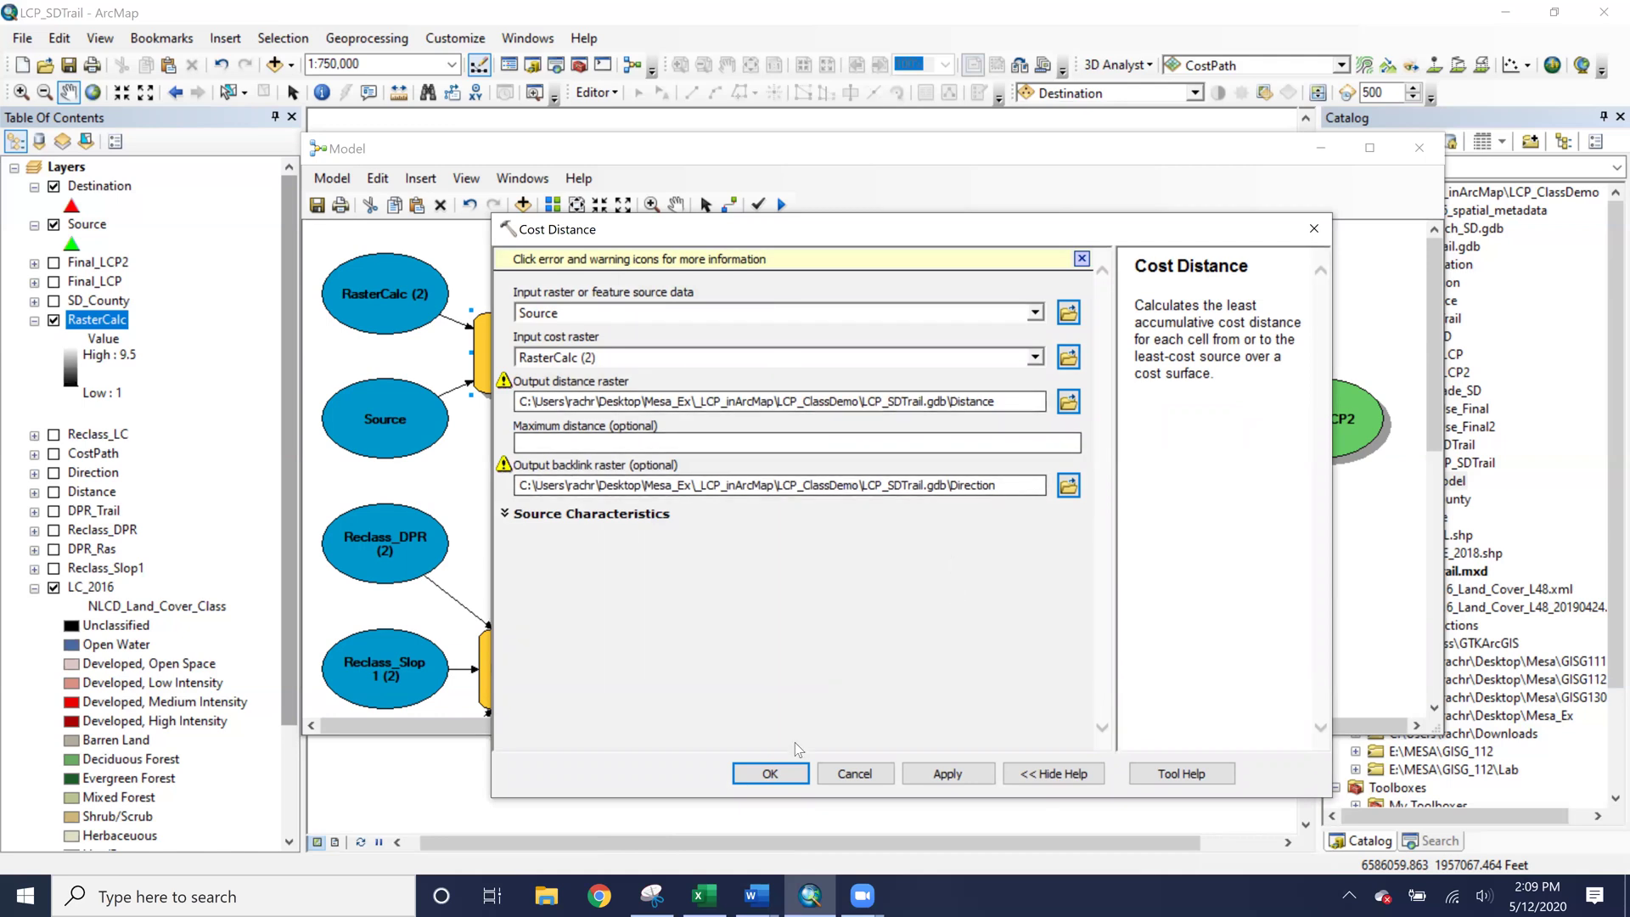
left_click(770, 774)
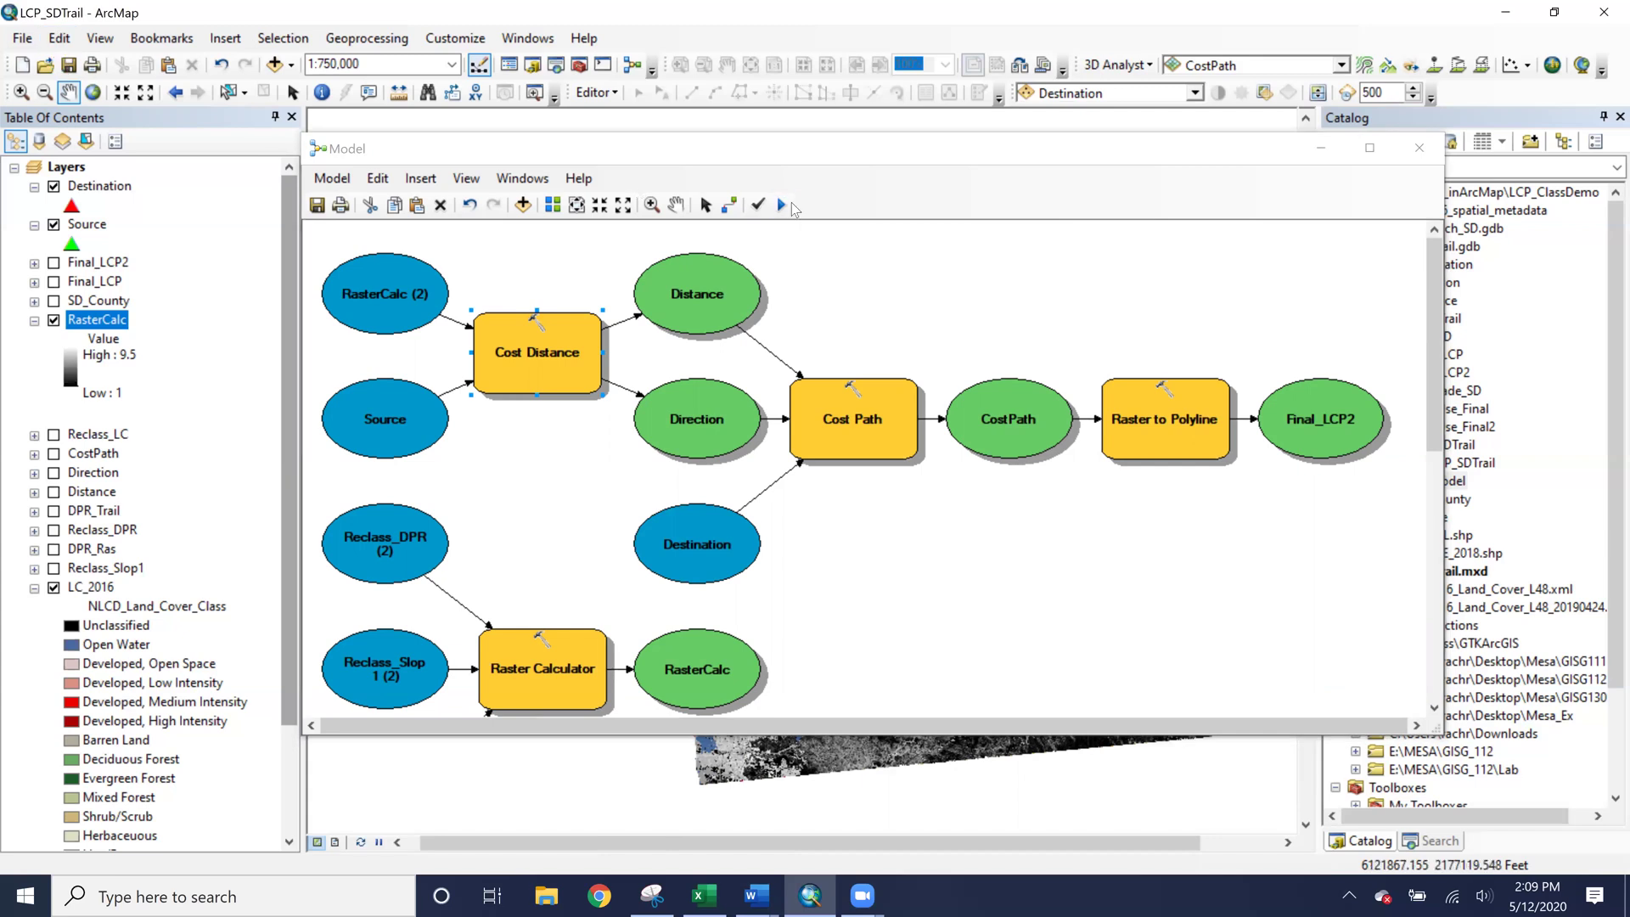
Run the model, then rerun only the Cost Distance step to regenerate Distance and Direction.
left_click(782, 206)
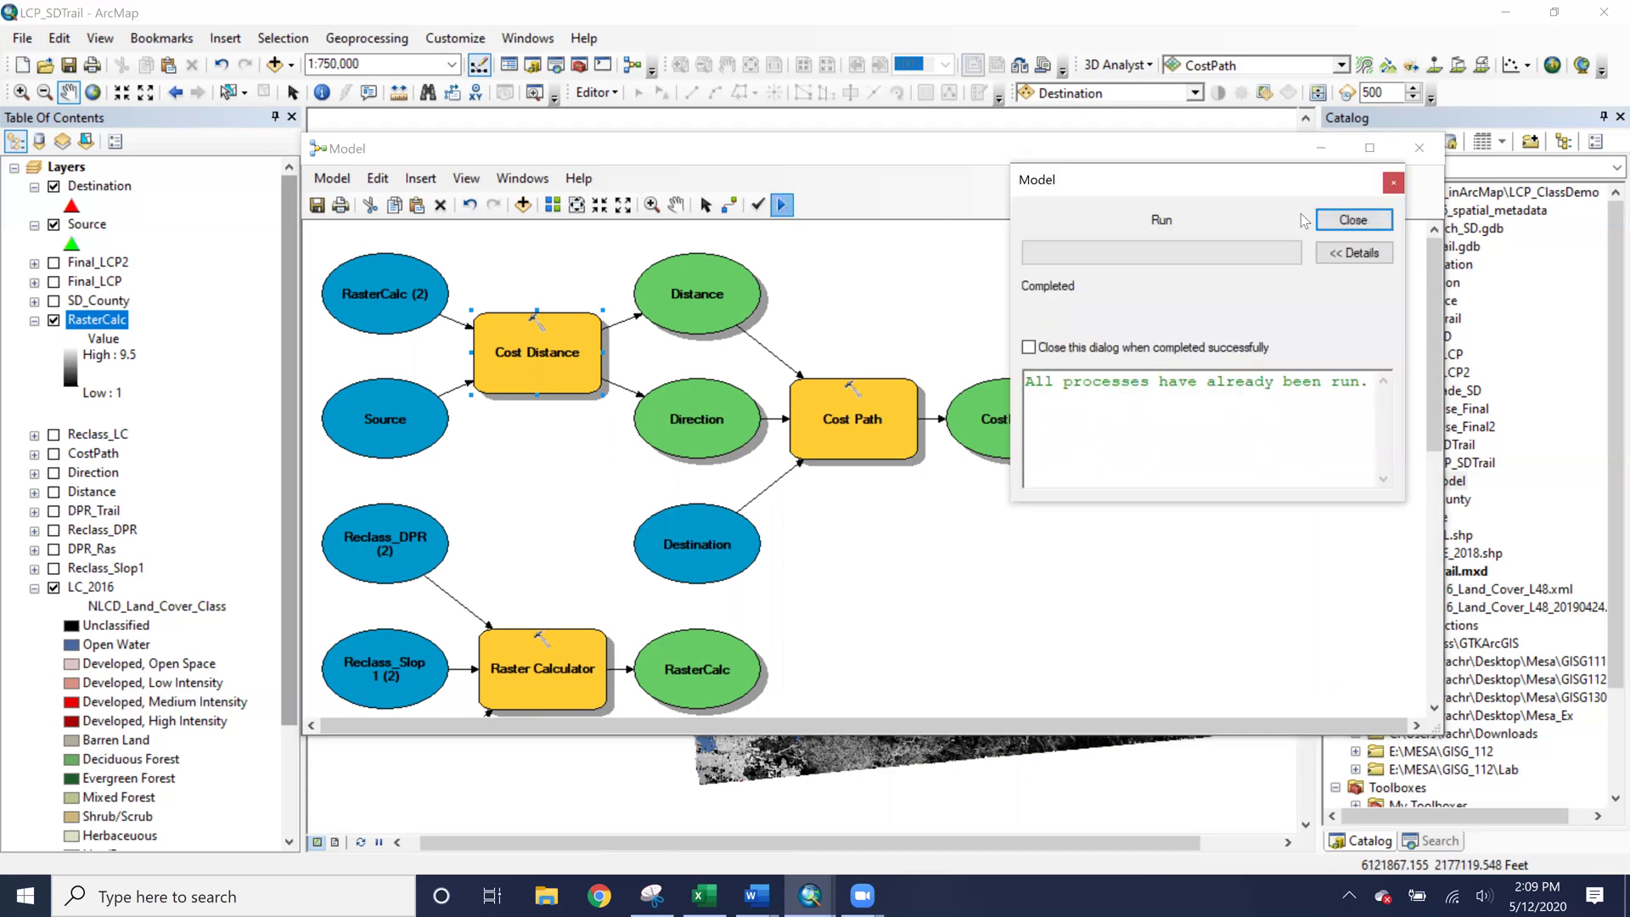
left_click(1353, 220)
right_click(572, 345)
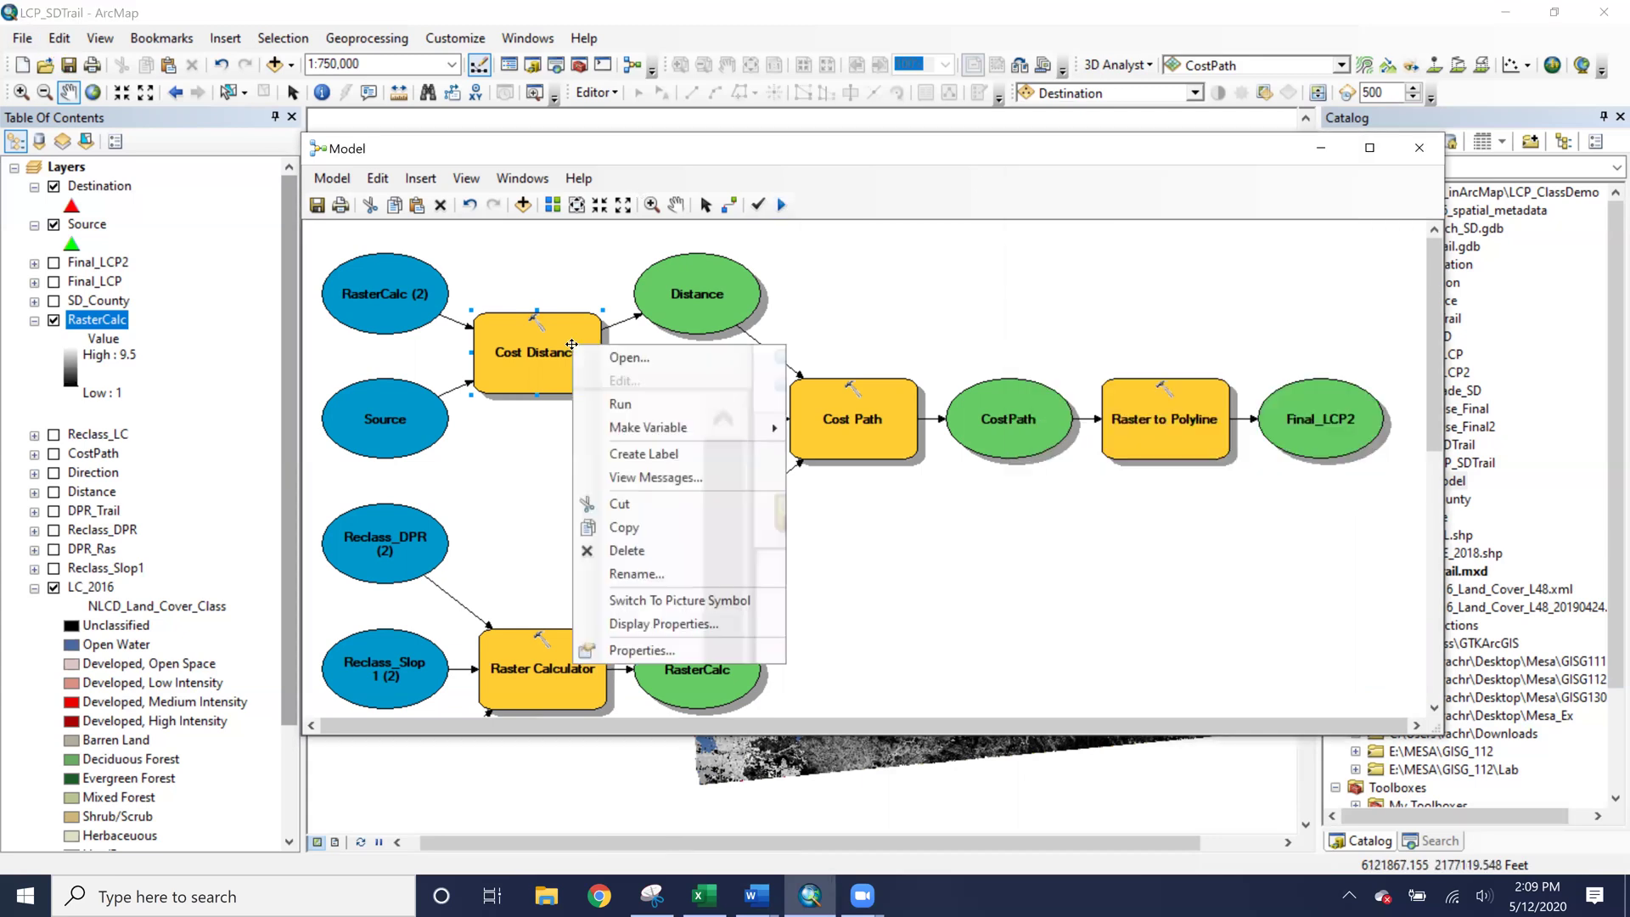
left_click(620, 405)
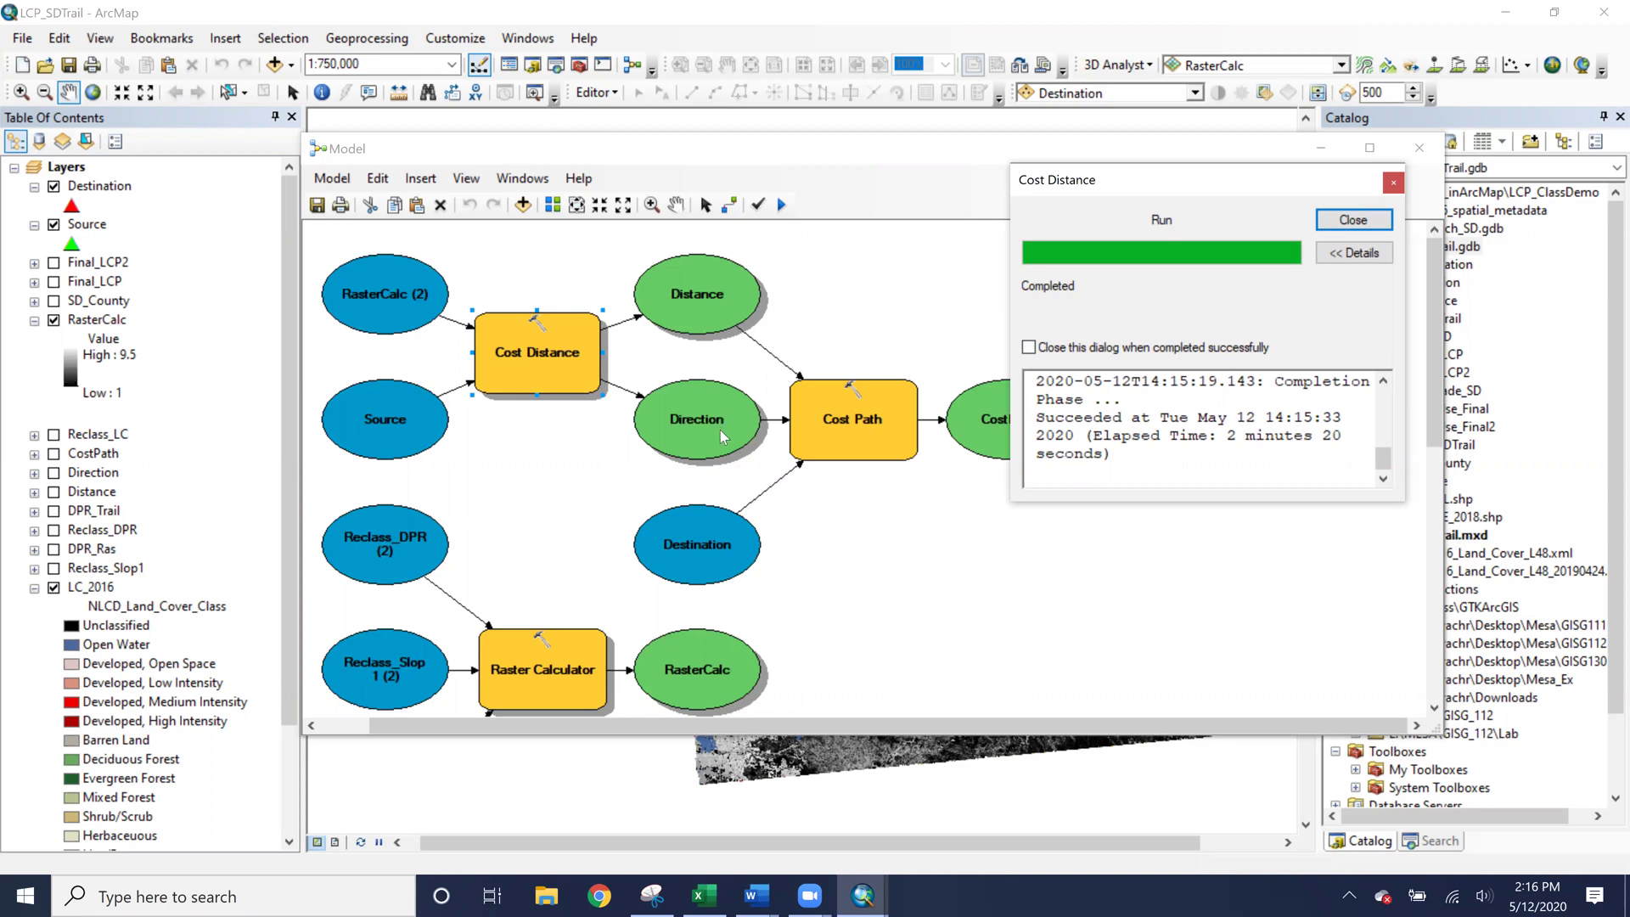
Remove the old Distance and Direction layers from the map.
left_click(1355, 220)
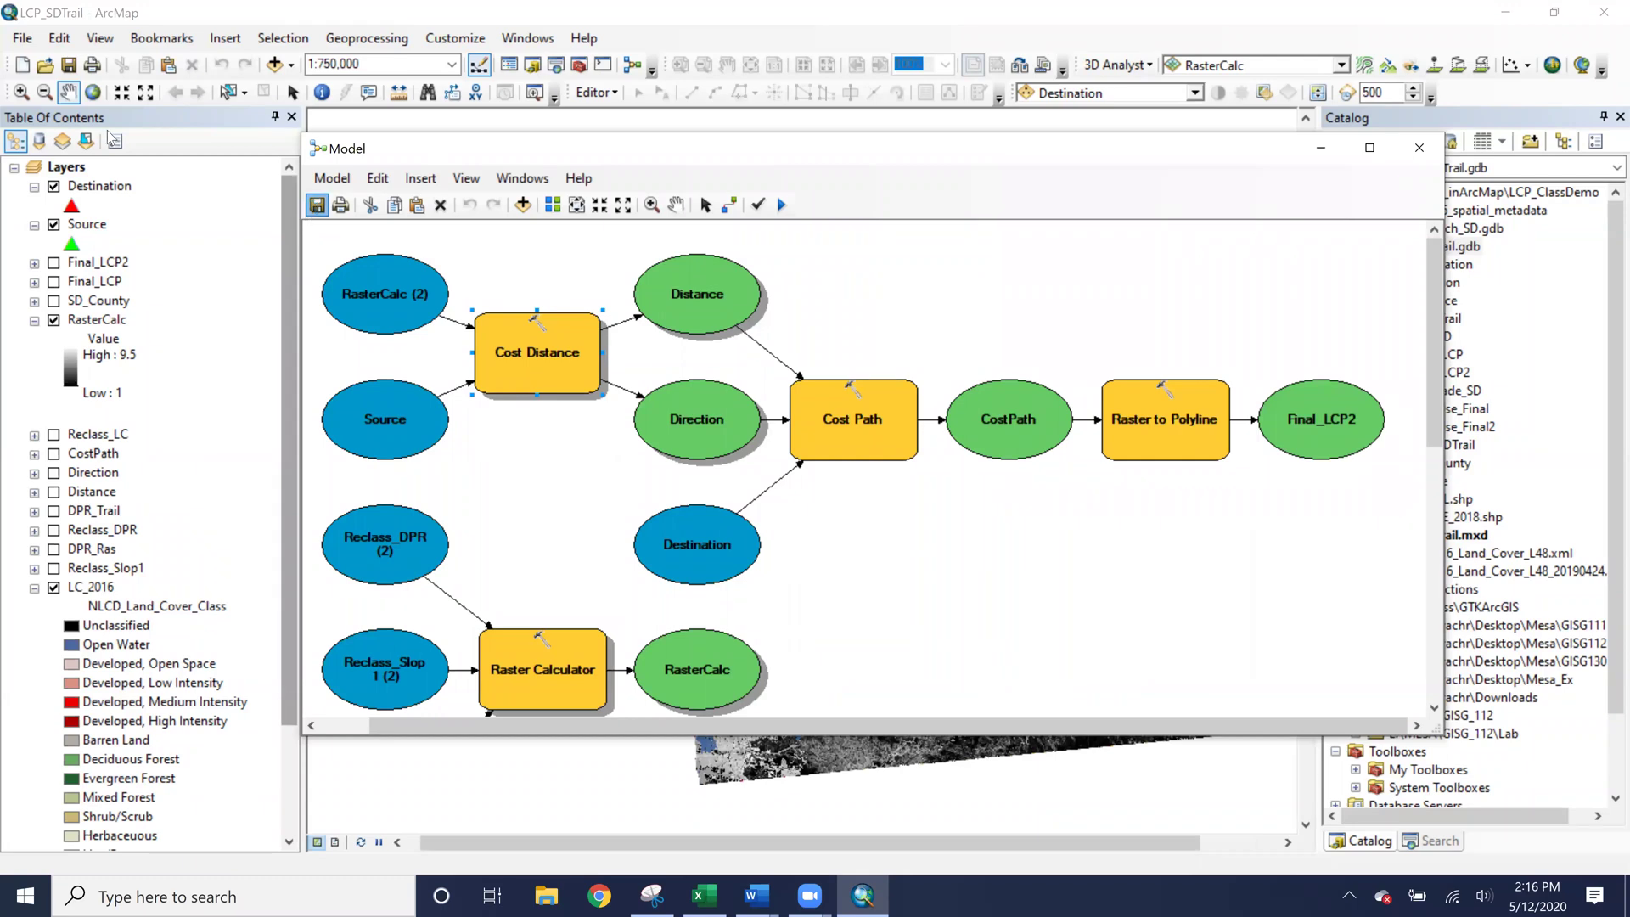
left_click(68, 65)
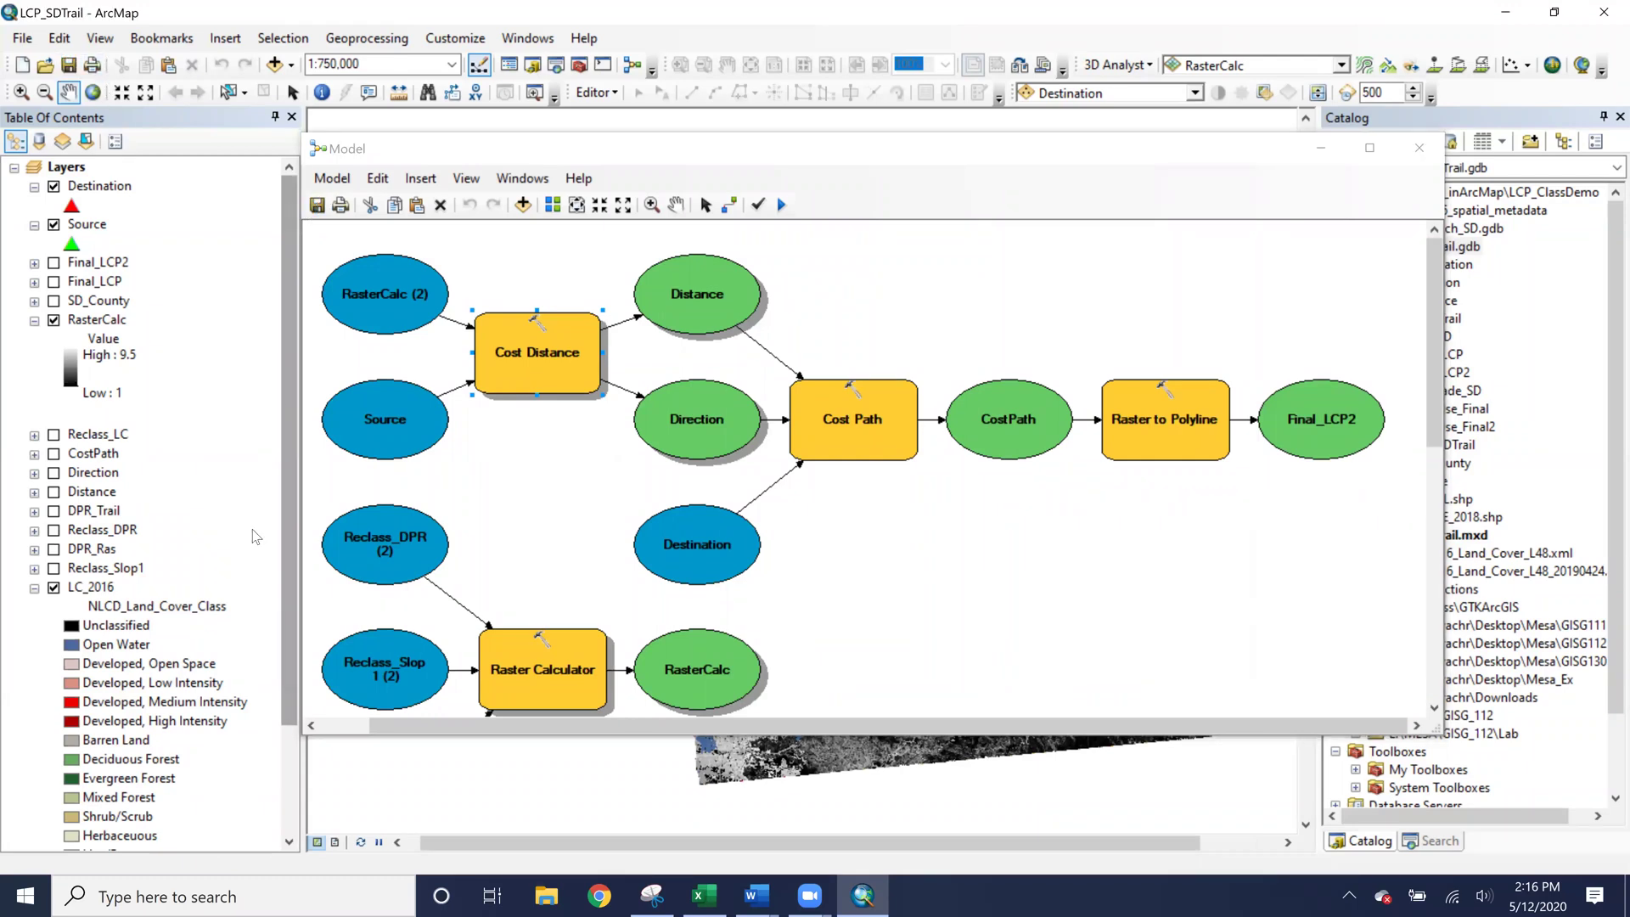
left_click(98, 493)
right_click(98, 492)
left_click(123, 516)
right_click(98, 475)
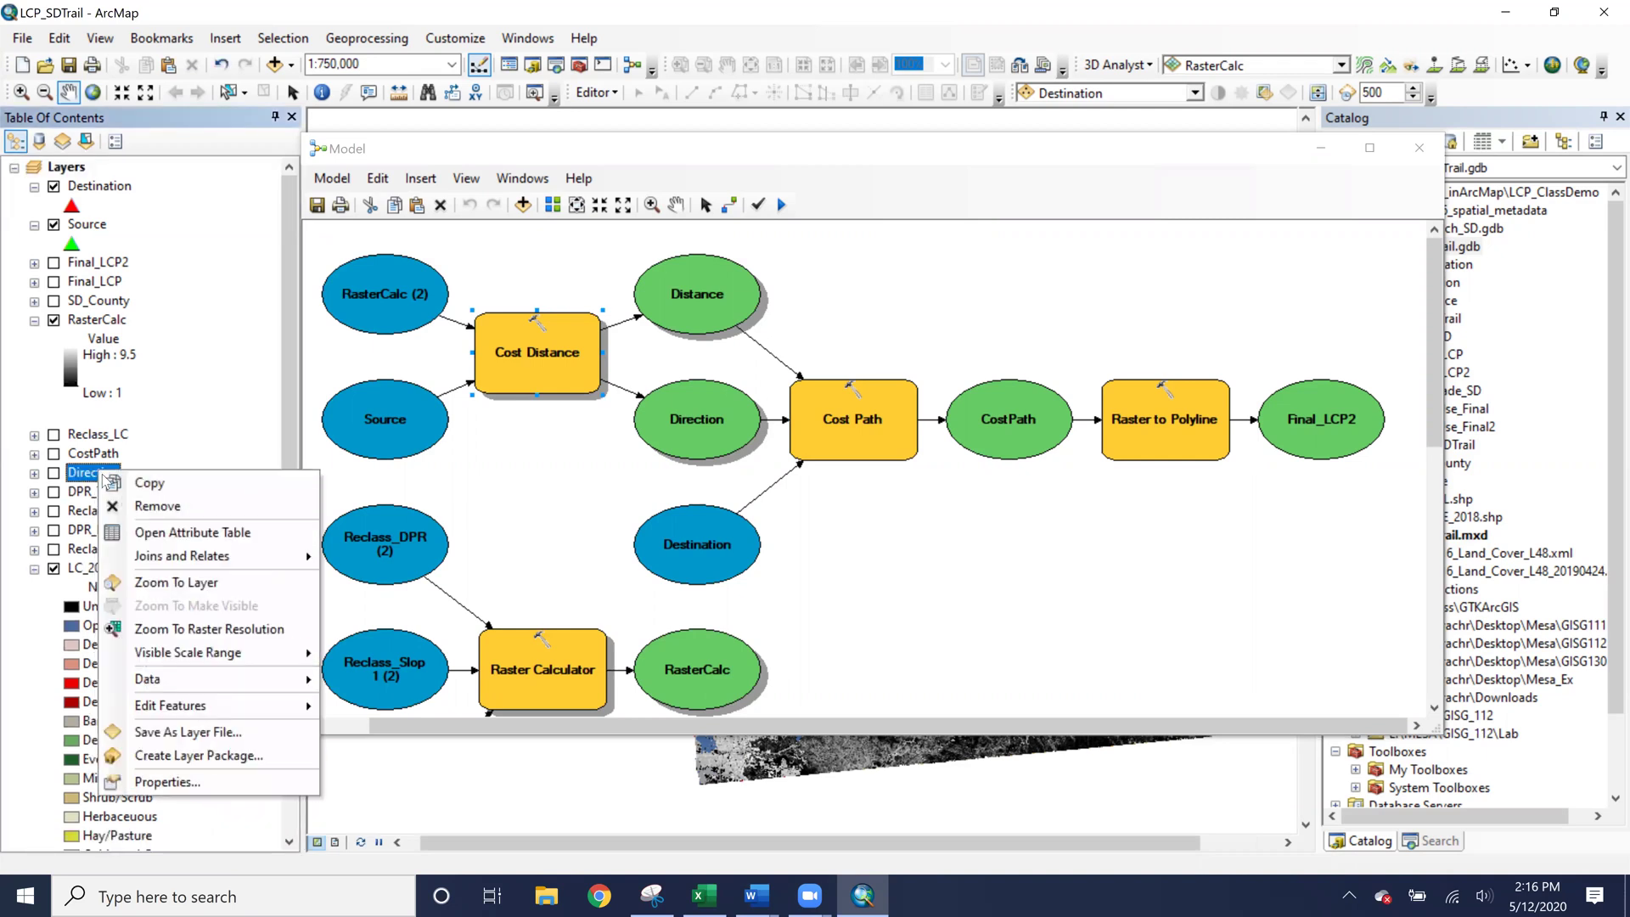
left_click(136, 512)
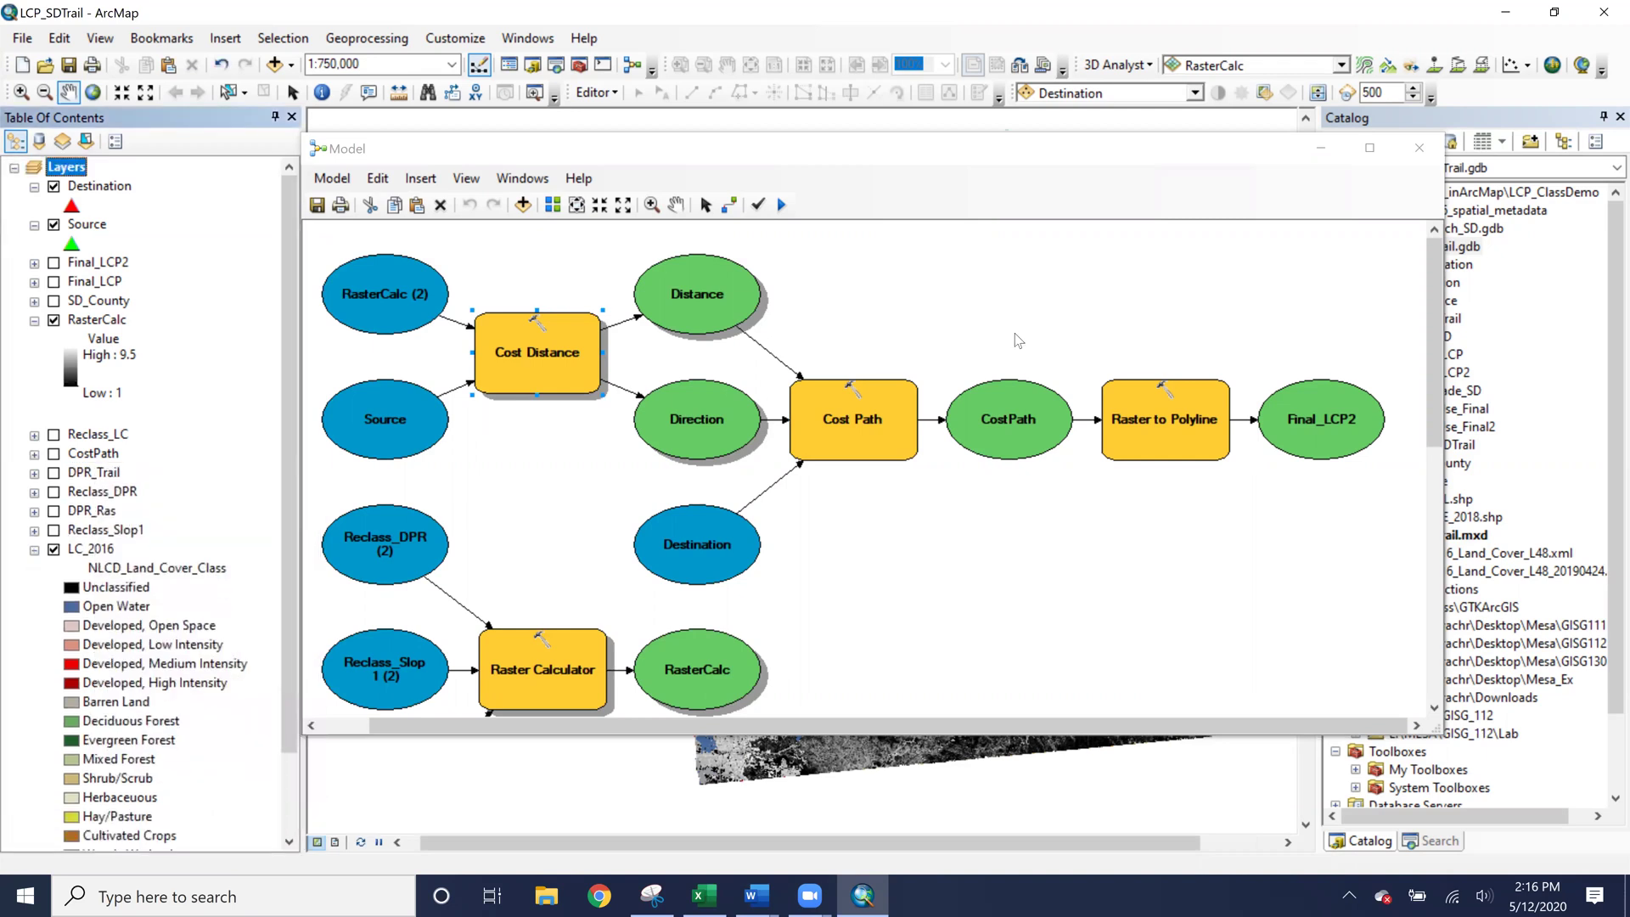
Add the newly computed Distance and Direction model outputs to the display.
right_click(562, 342)
right_click(698, 314)
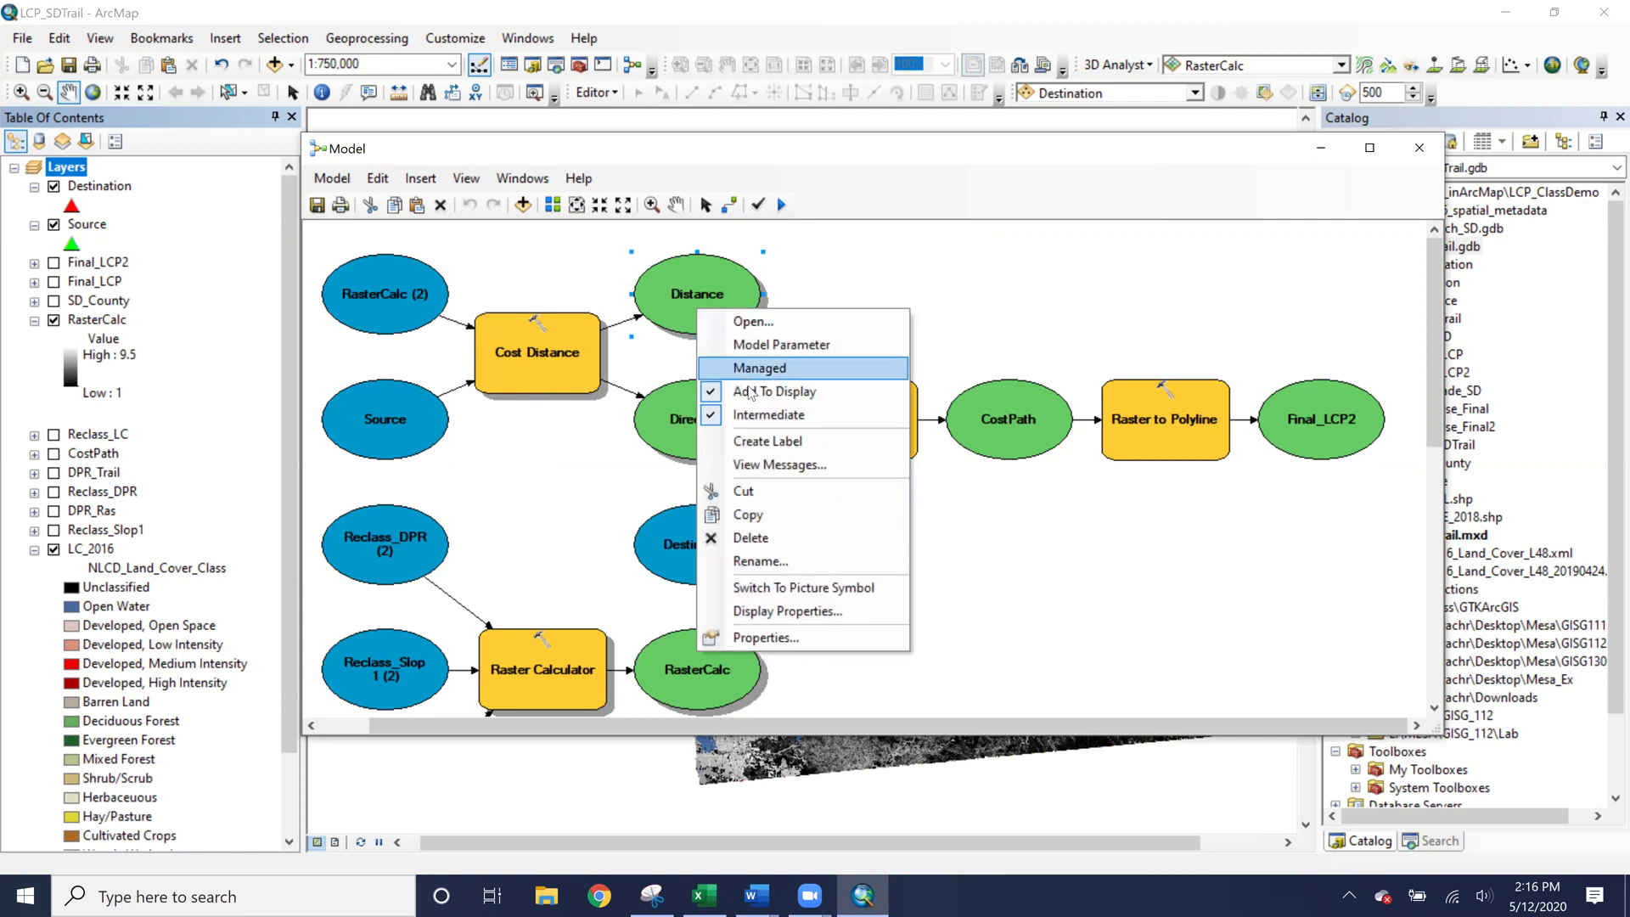
left_click(764, 387)
right_click(701, 271)
left_click(768, 352)
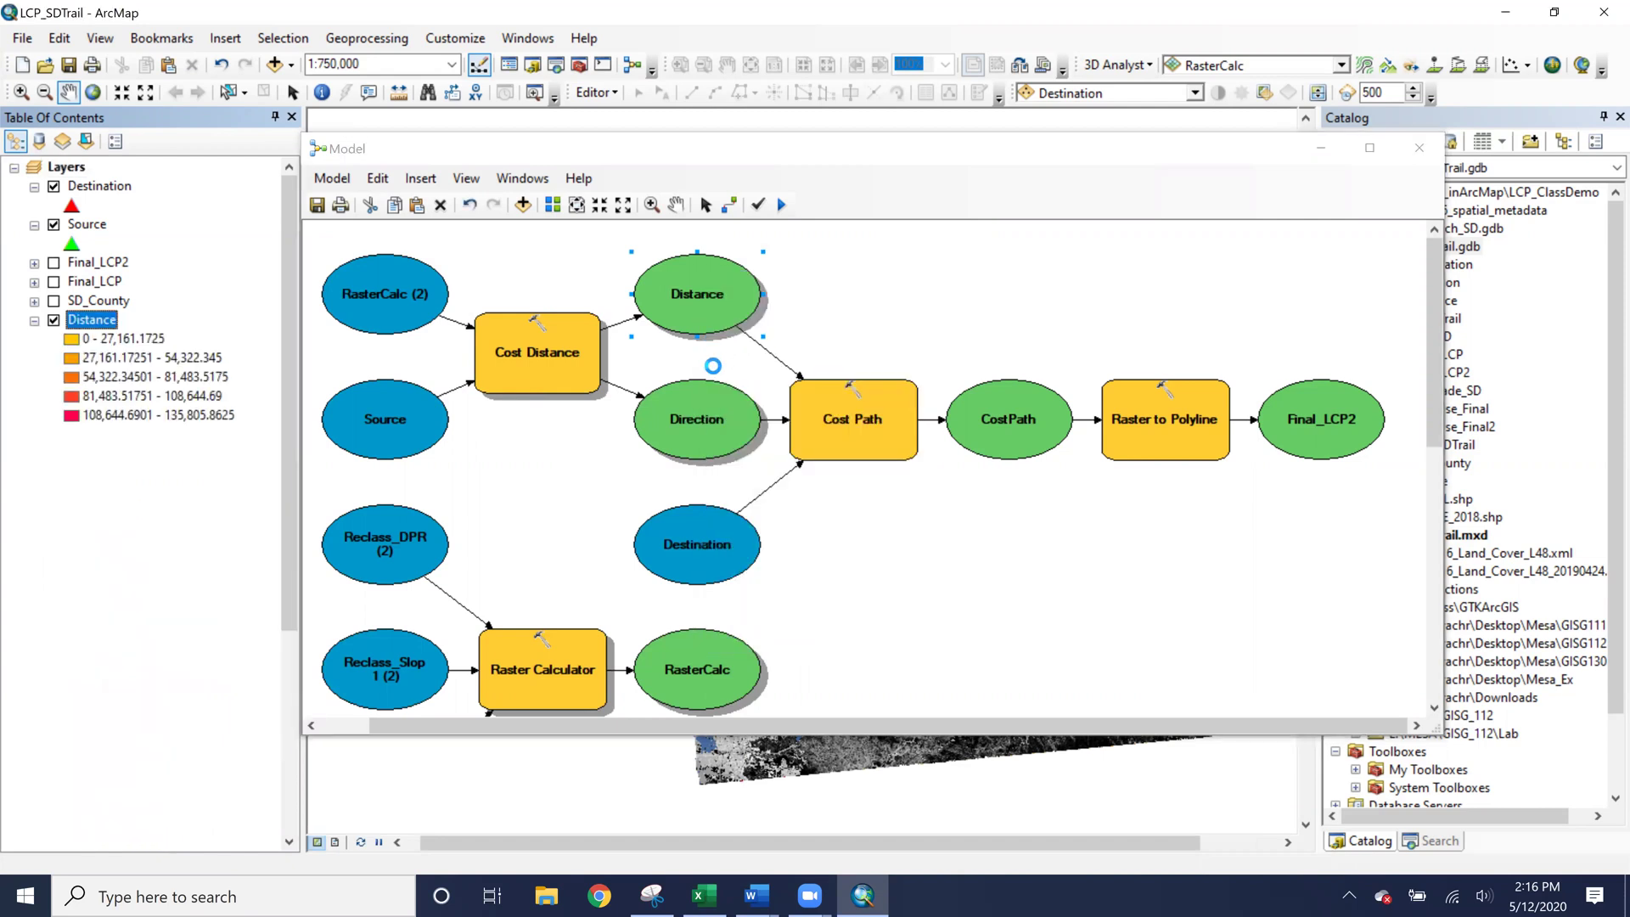
right_click(701, 448)
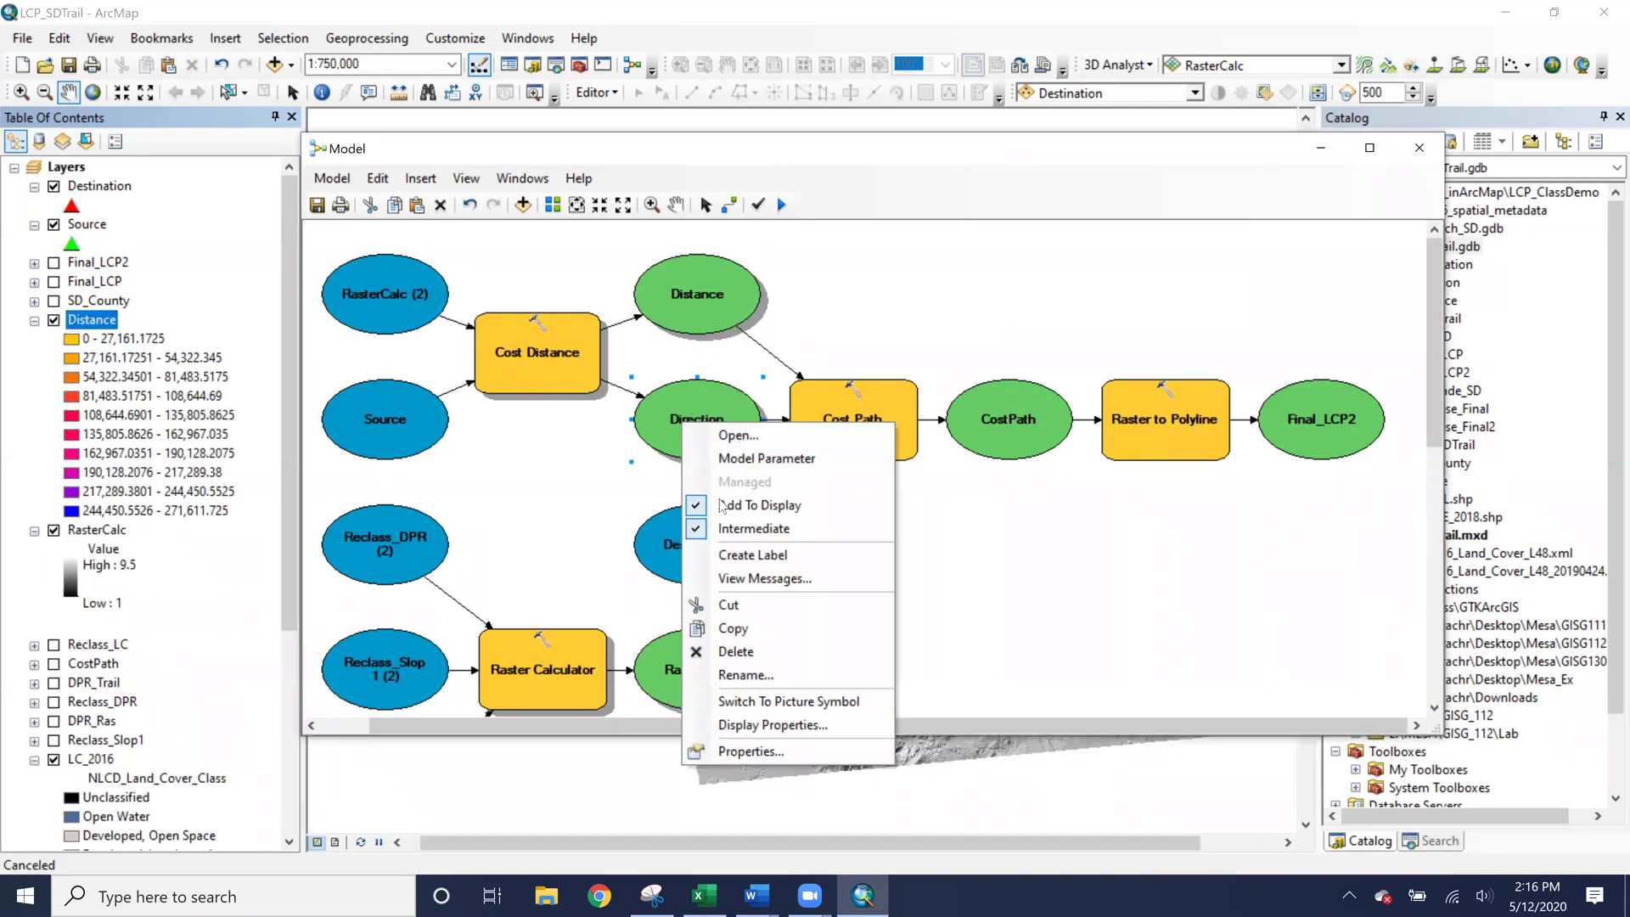
left_click(726, 505)
right_click(698, 429)
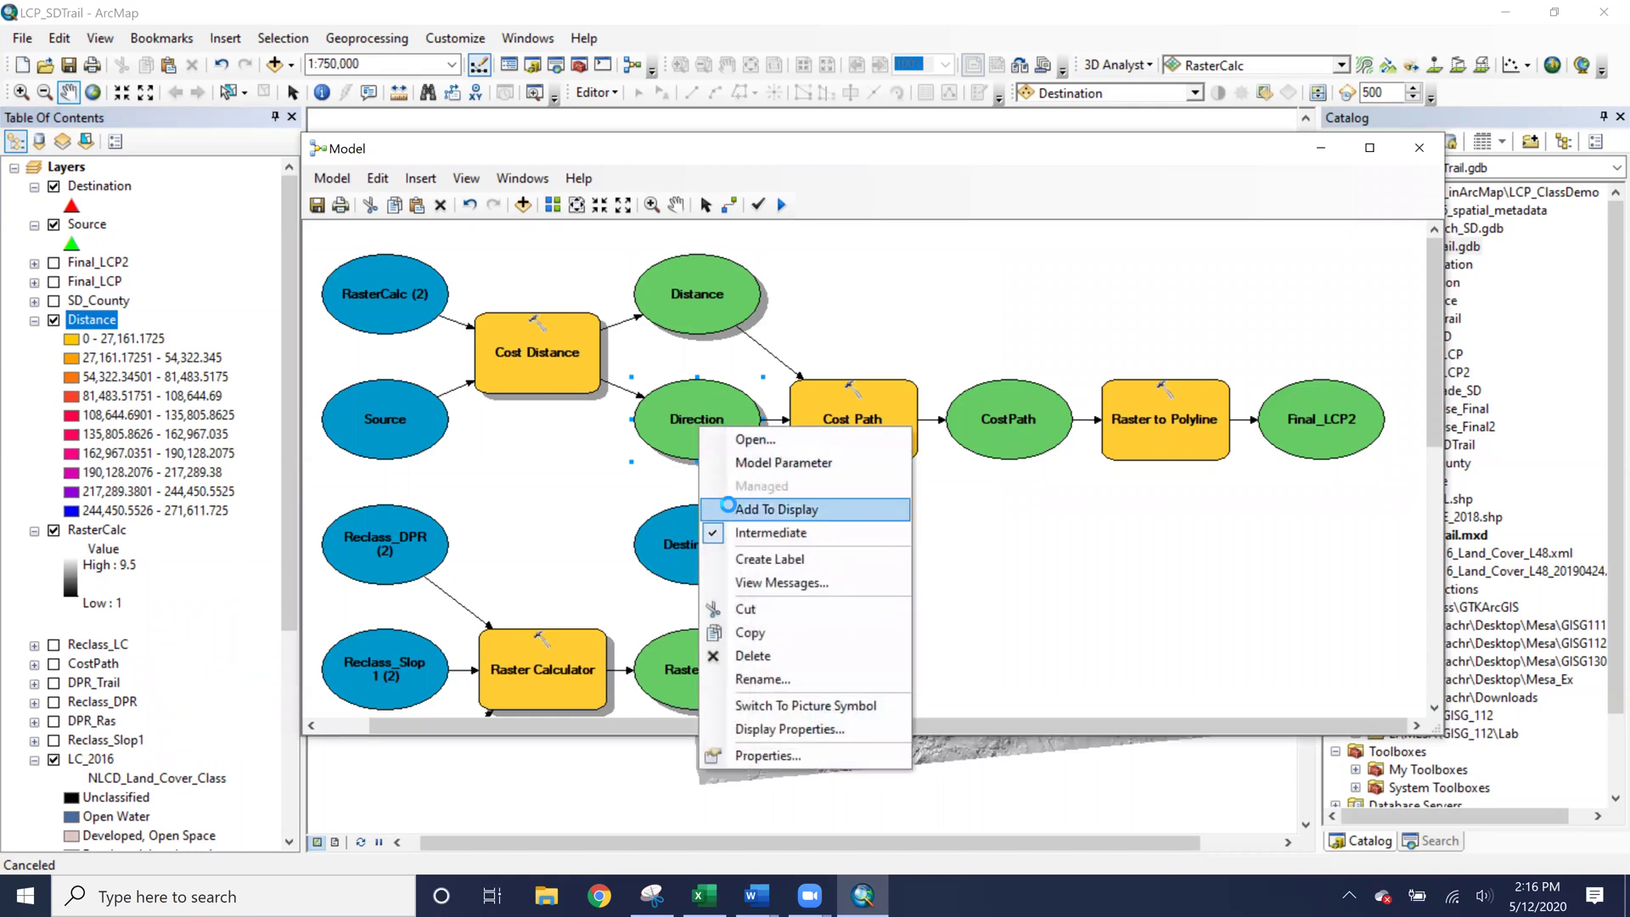
left_click(724, 505)
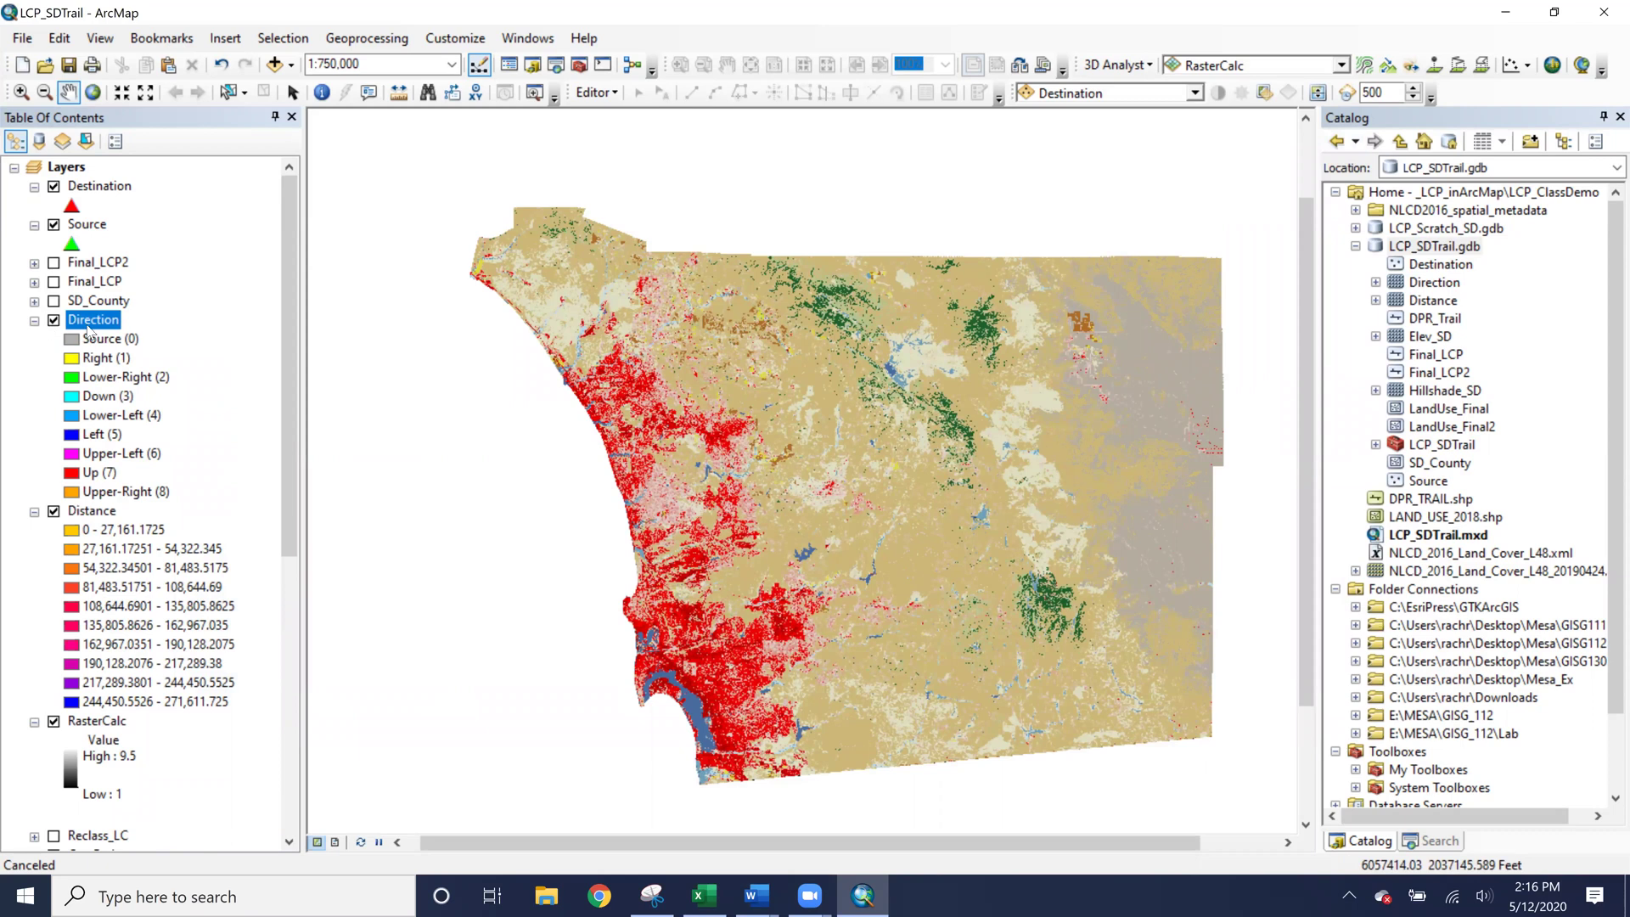
scroll(77, 654, "down", 5)
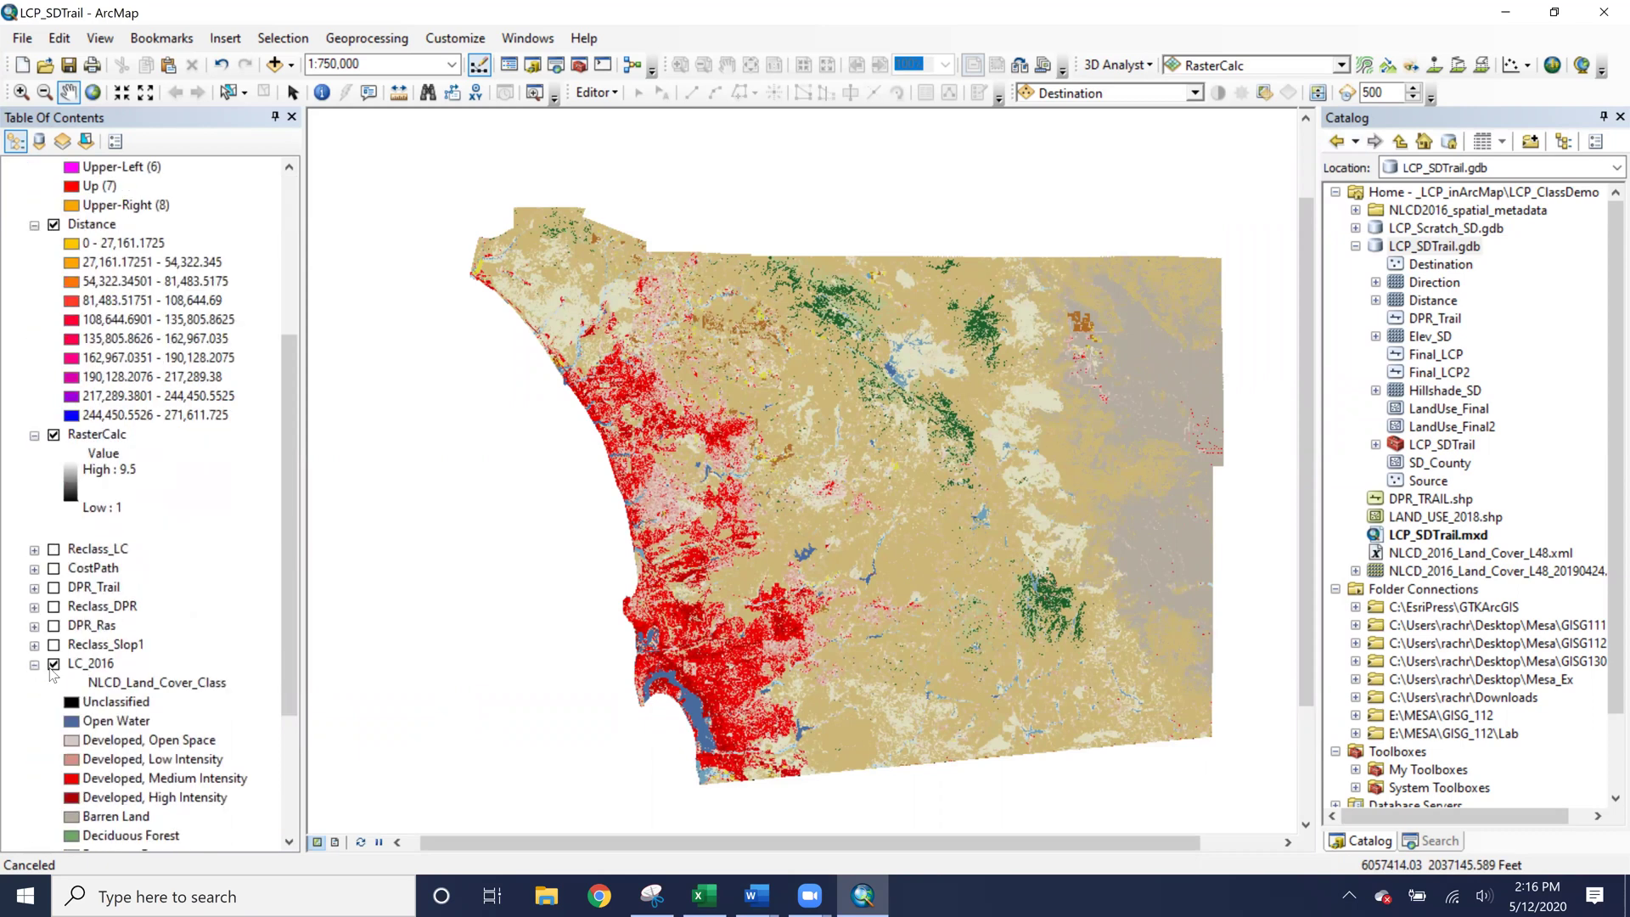
left_click(54, 664)
left_click(34, 664)
right_click(101, 339)
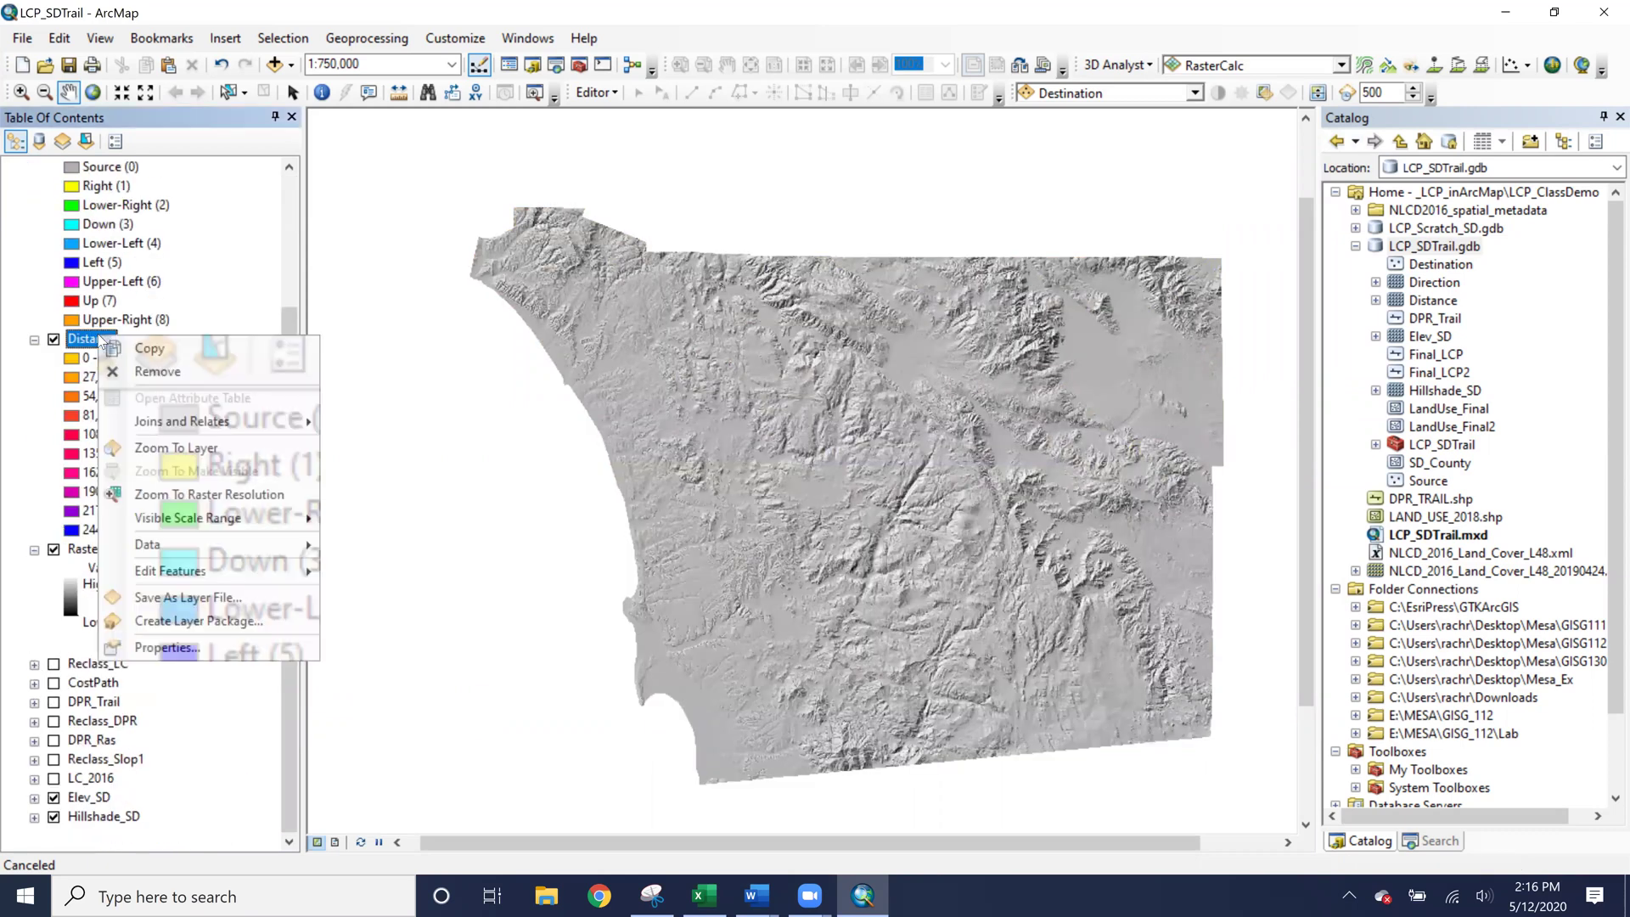
left_click(170, 447)
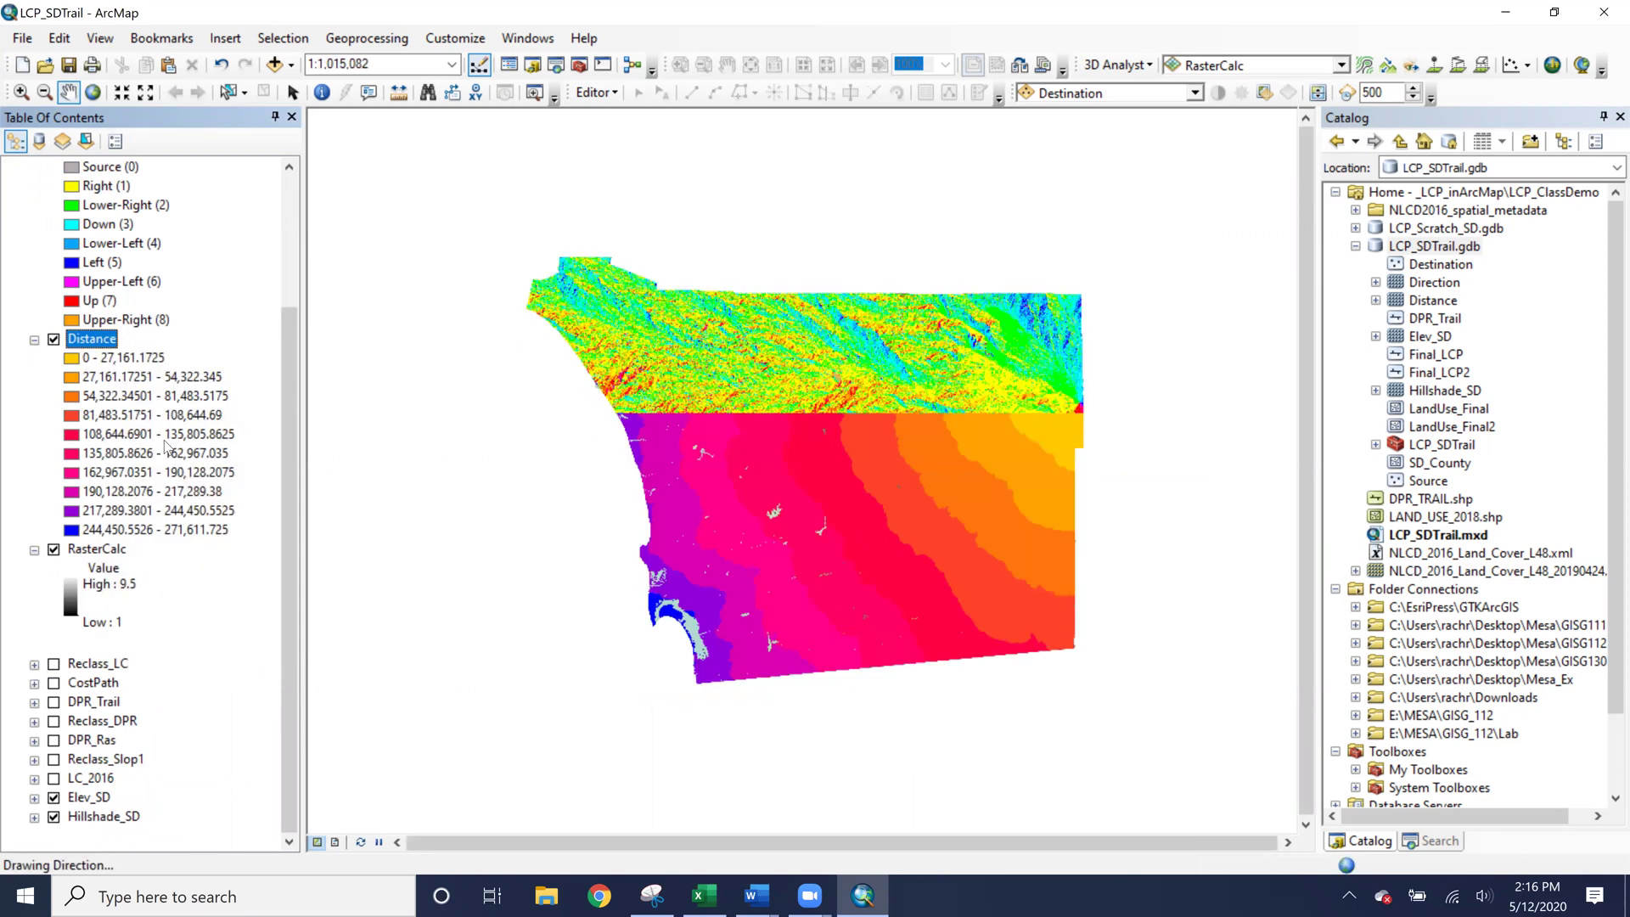
scroll(167, 447, "up", 3)
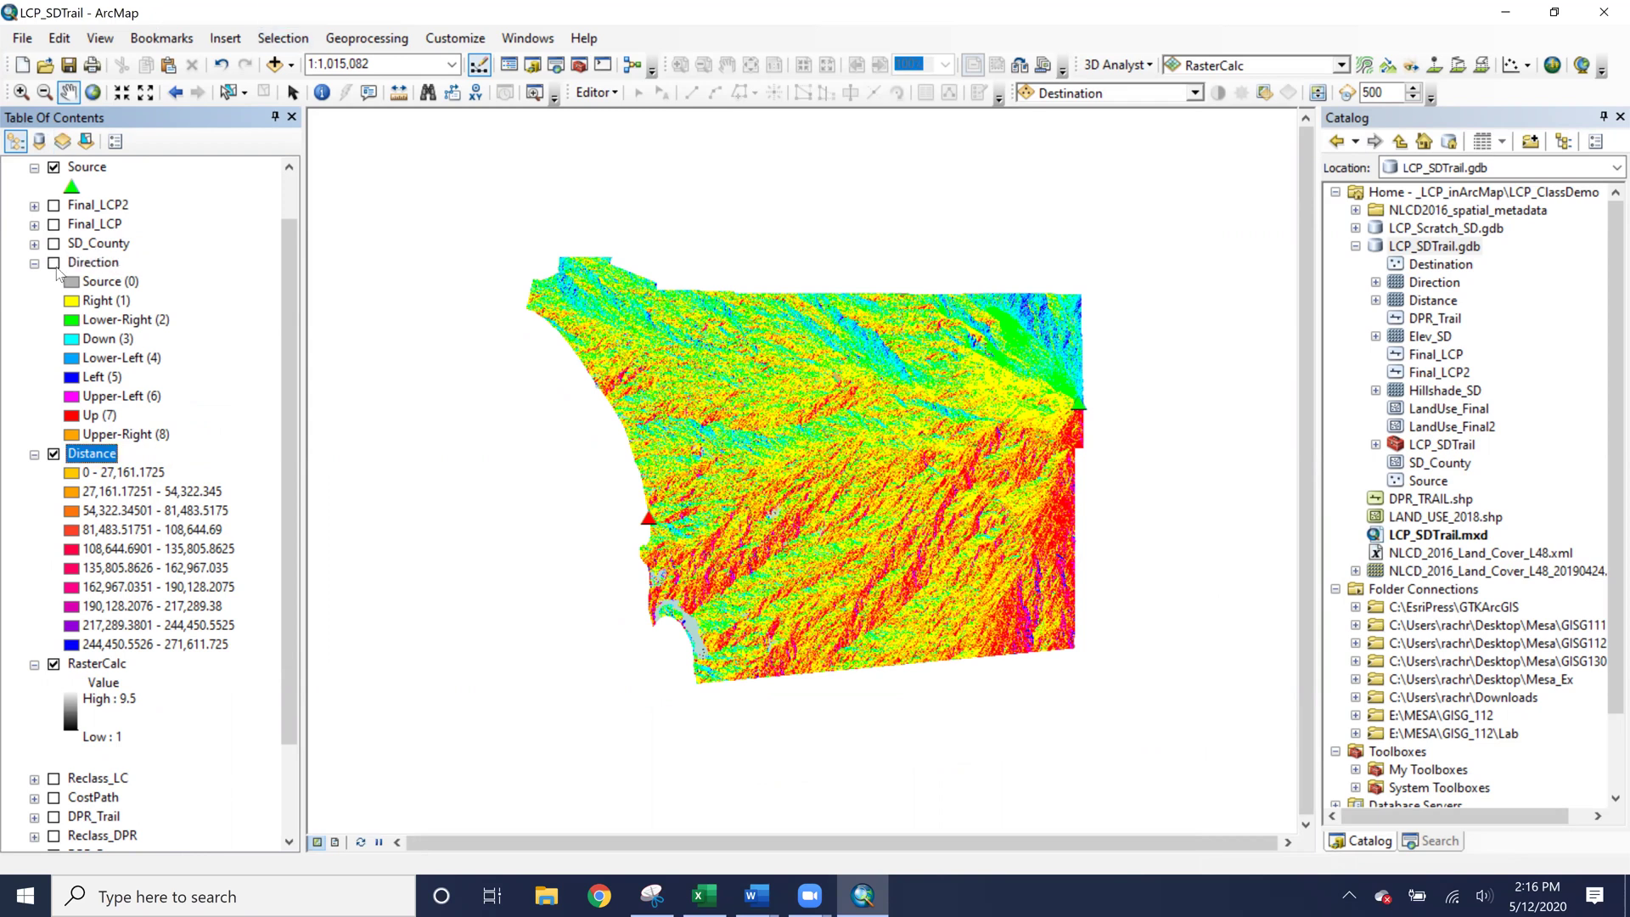
left_click(54, 263)
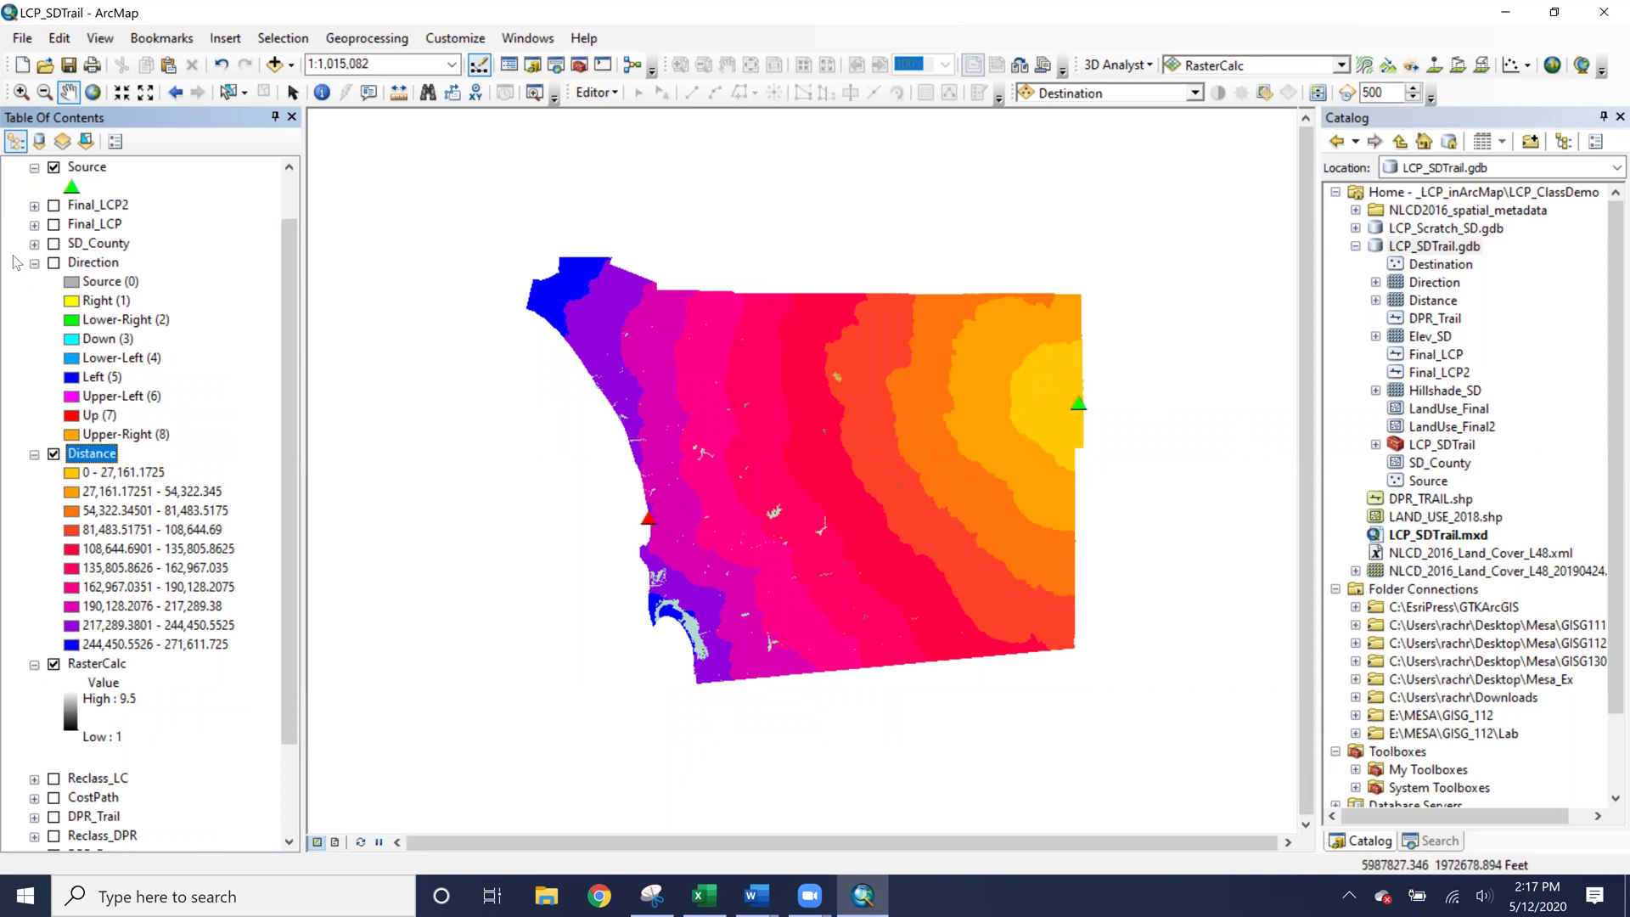
left_click(53, 265)
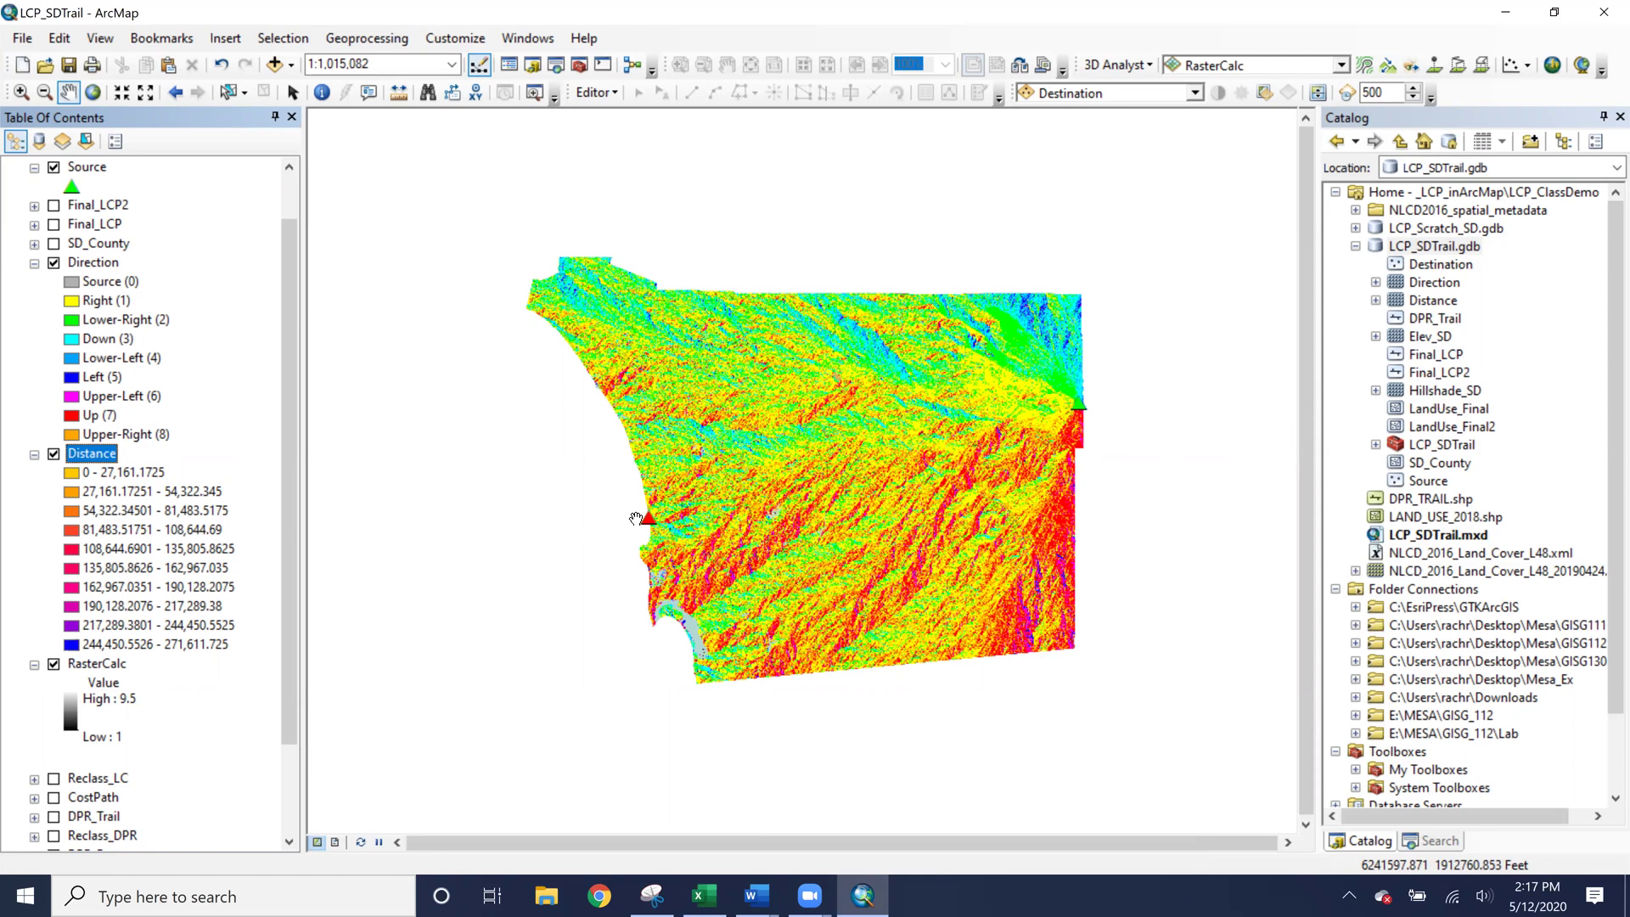
Zoom in to about 1:15,000 to see individual Direction raster cells.
scroll(1021, 431, "up", 5)
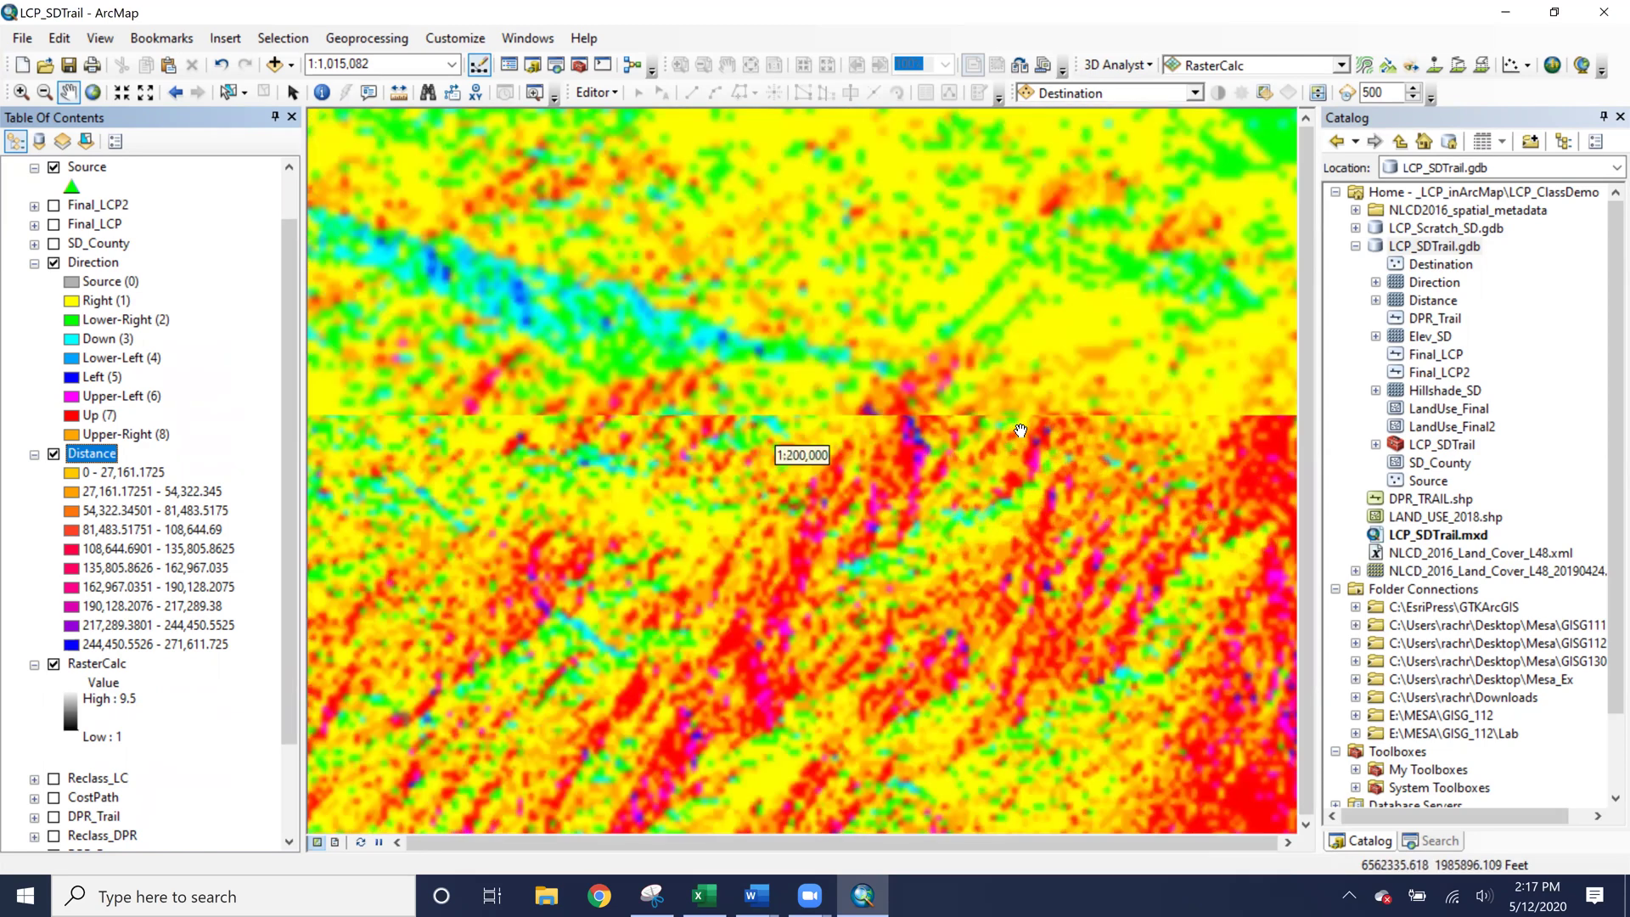
scroll(1021, 430, "up", 2)
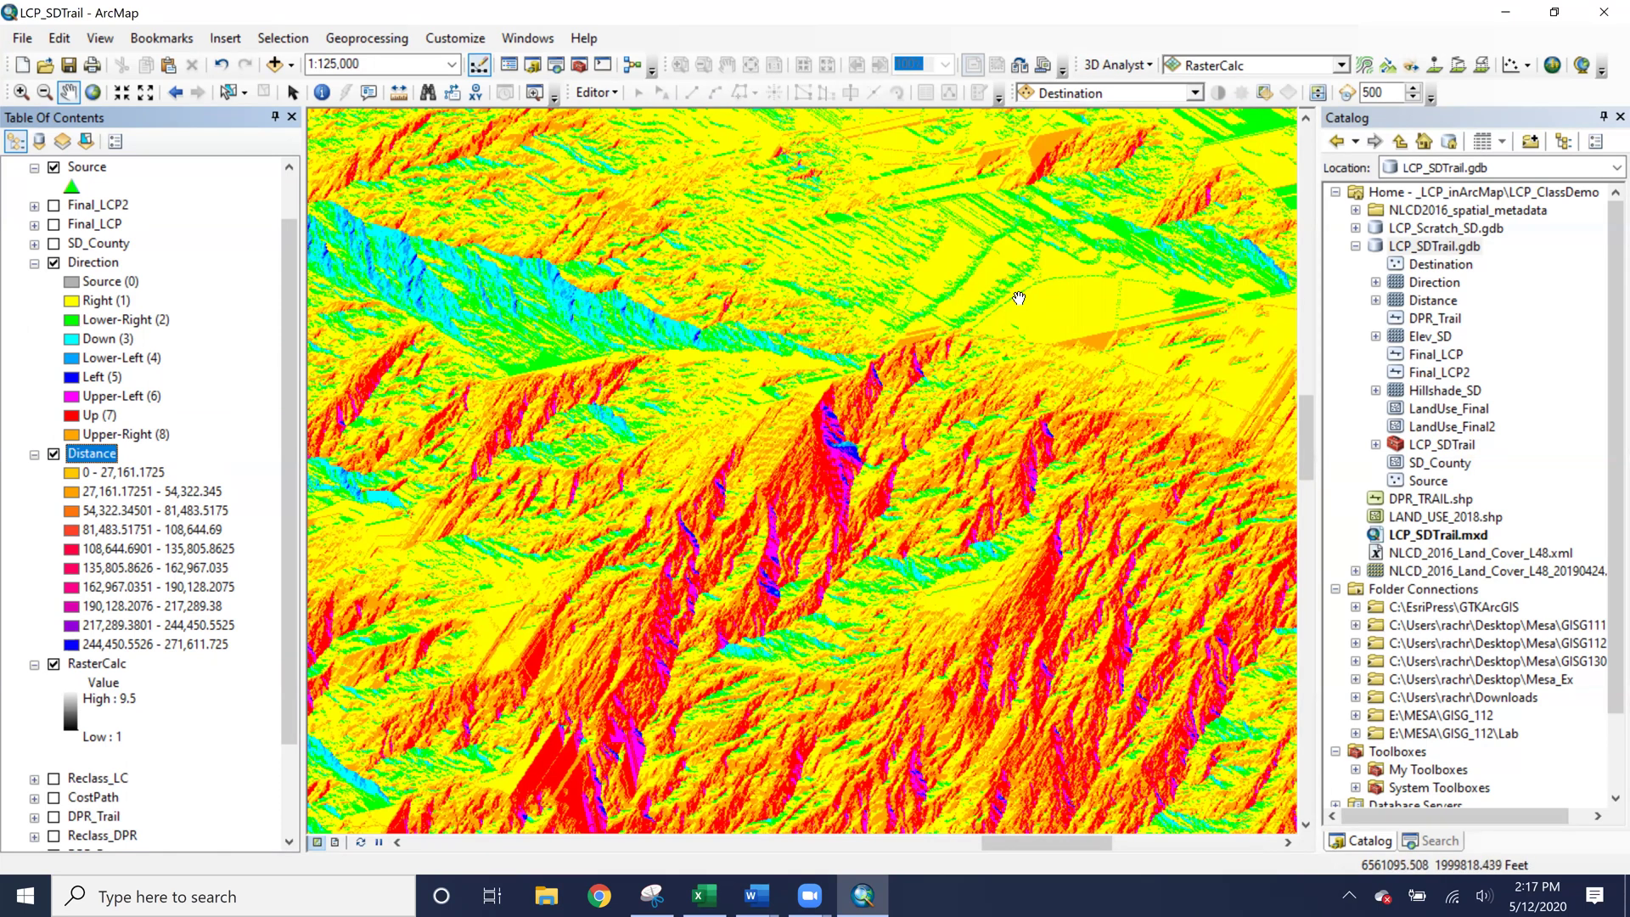
scroll(1012, 308, "up", 1)
scroll(1012, 309, "up", 6)
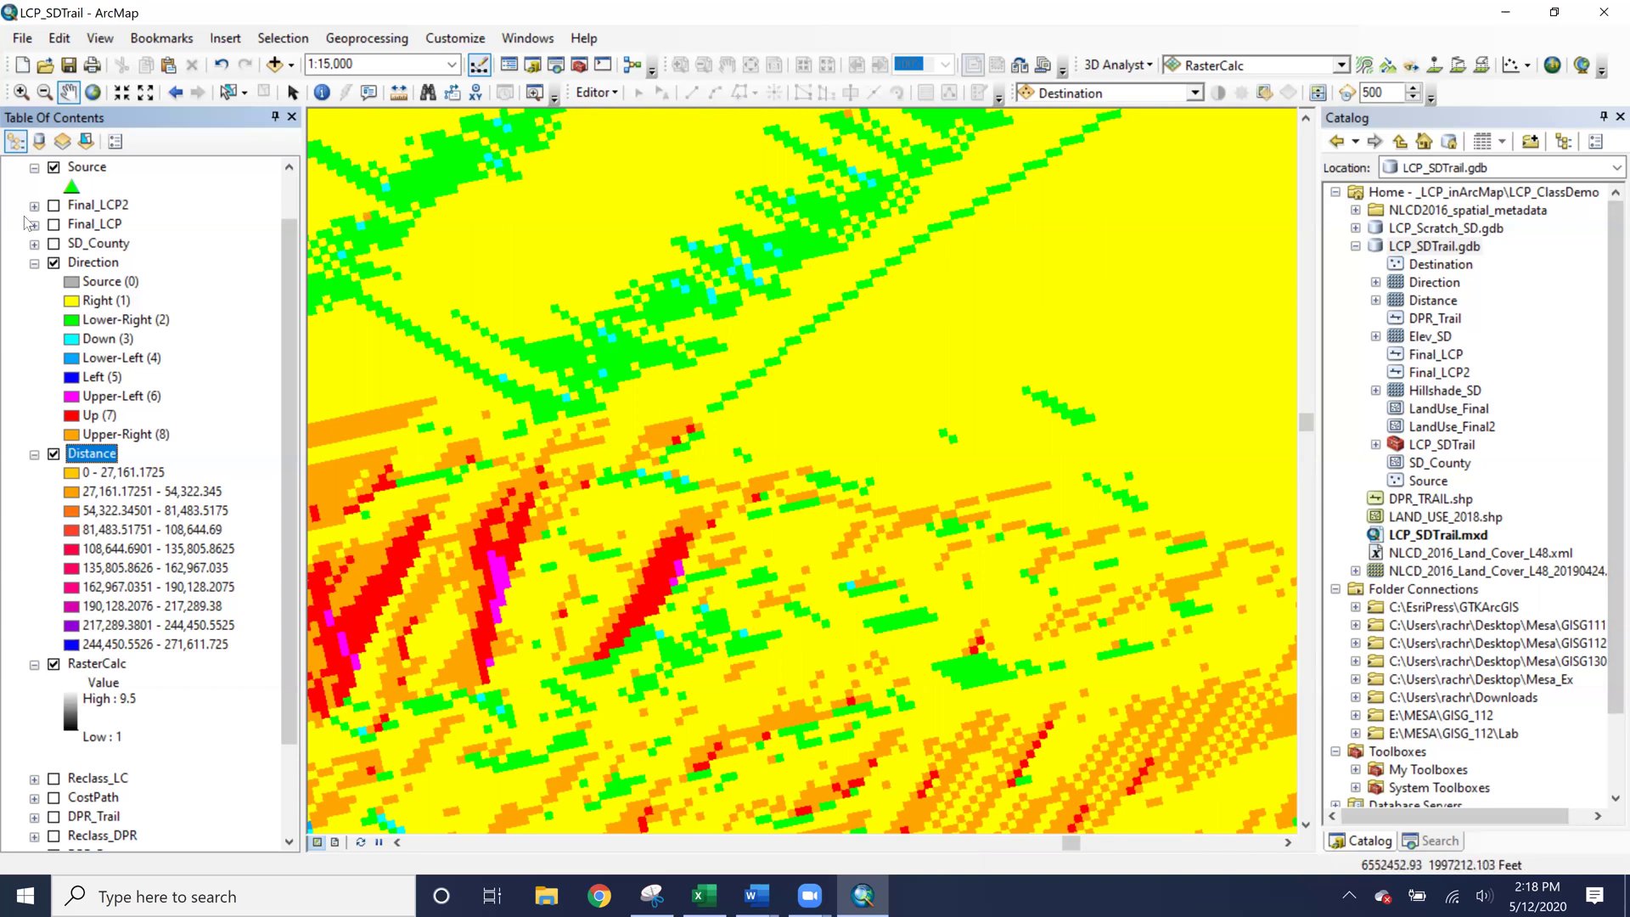
Zoom to the SD_County extent and open the LCP_SDTrail Model for editing.
right_click(91, 242)
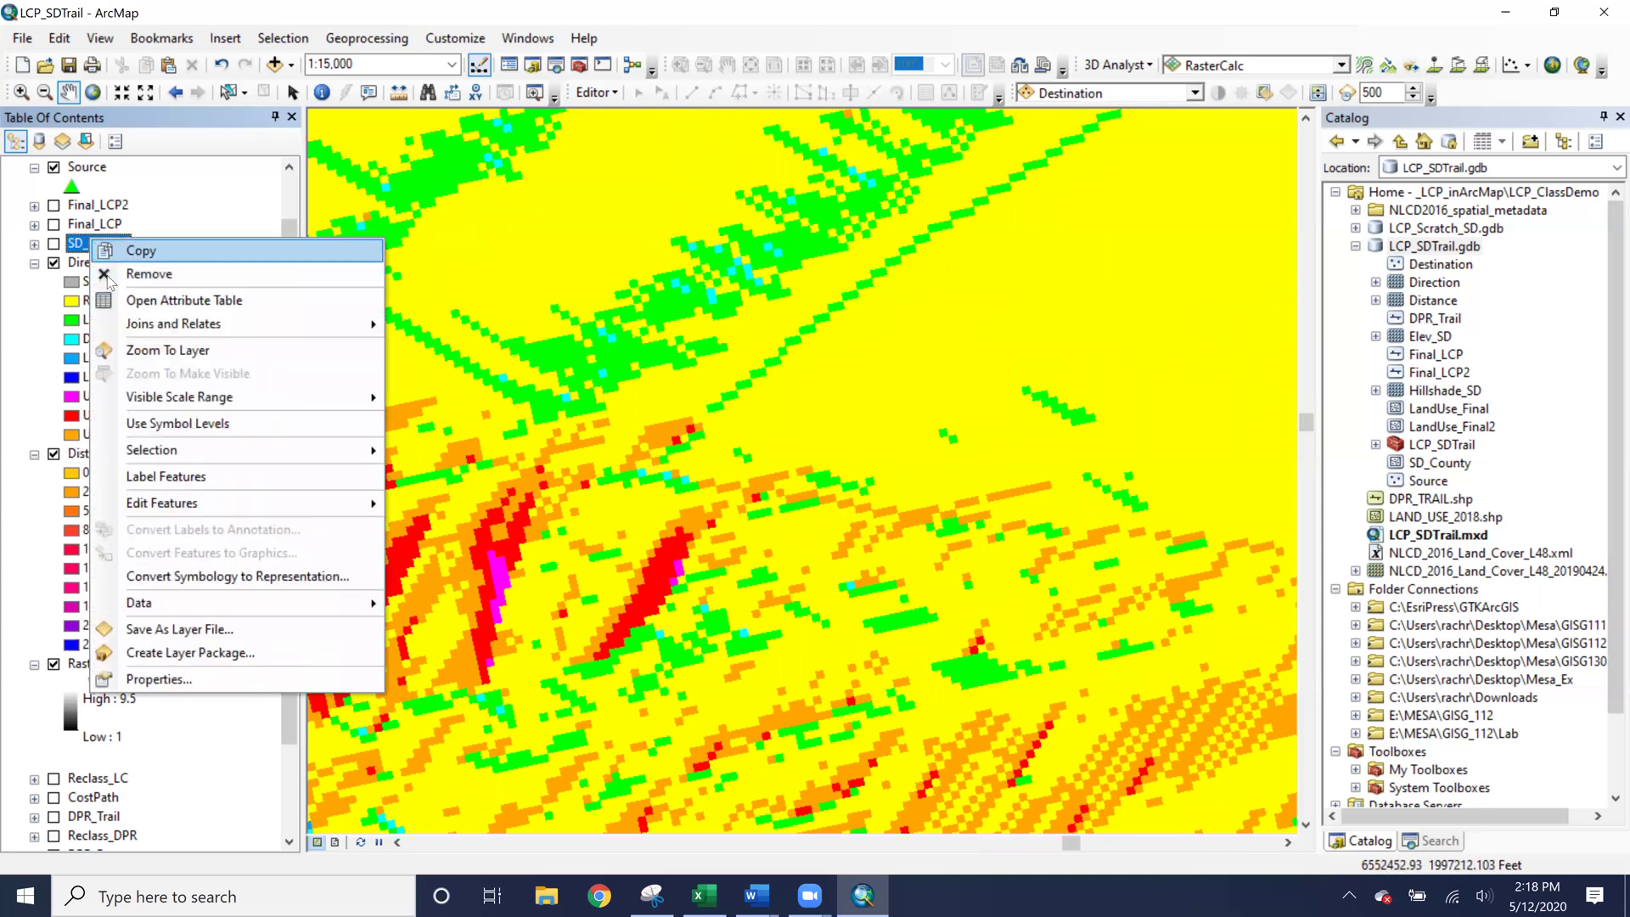
left_click(161, 350)
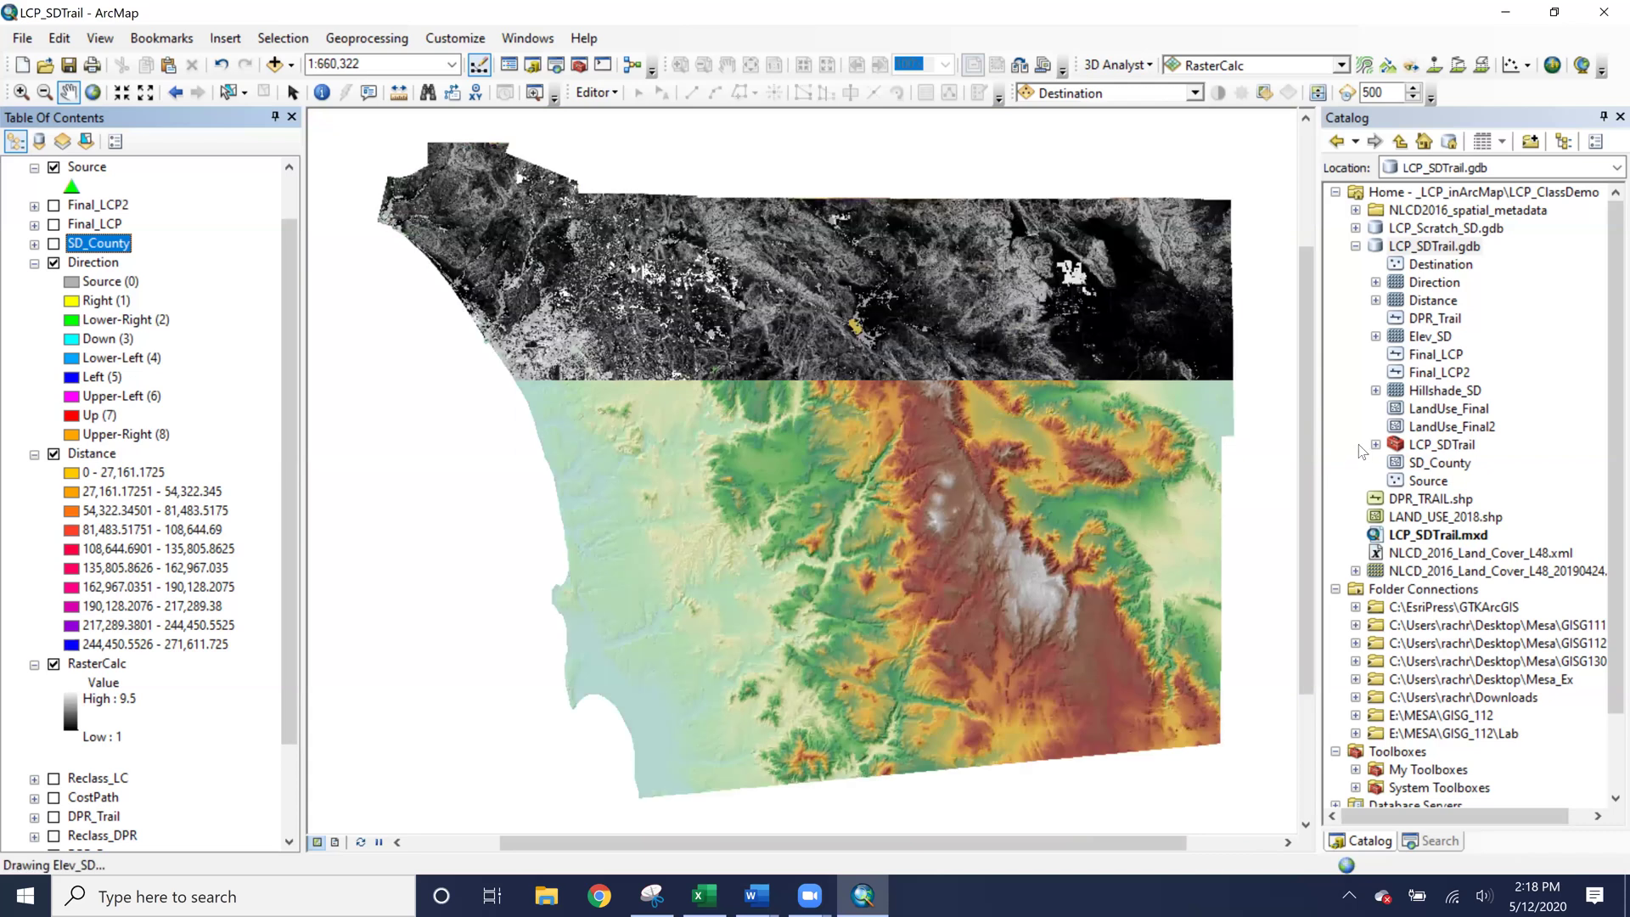
left_click(1376, 444)
right_click(1445, 480)
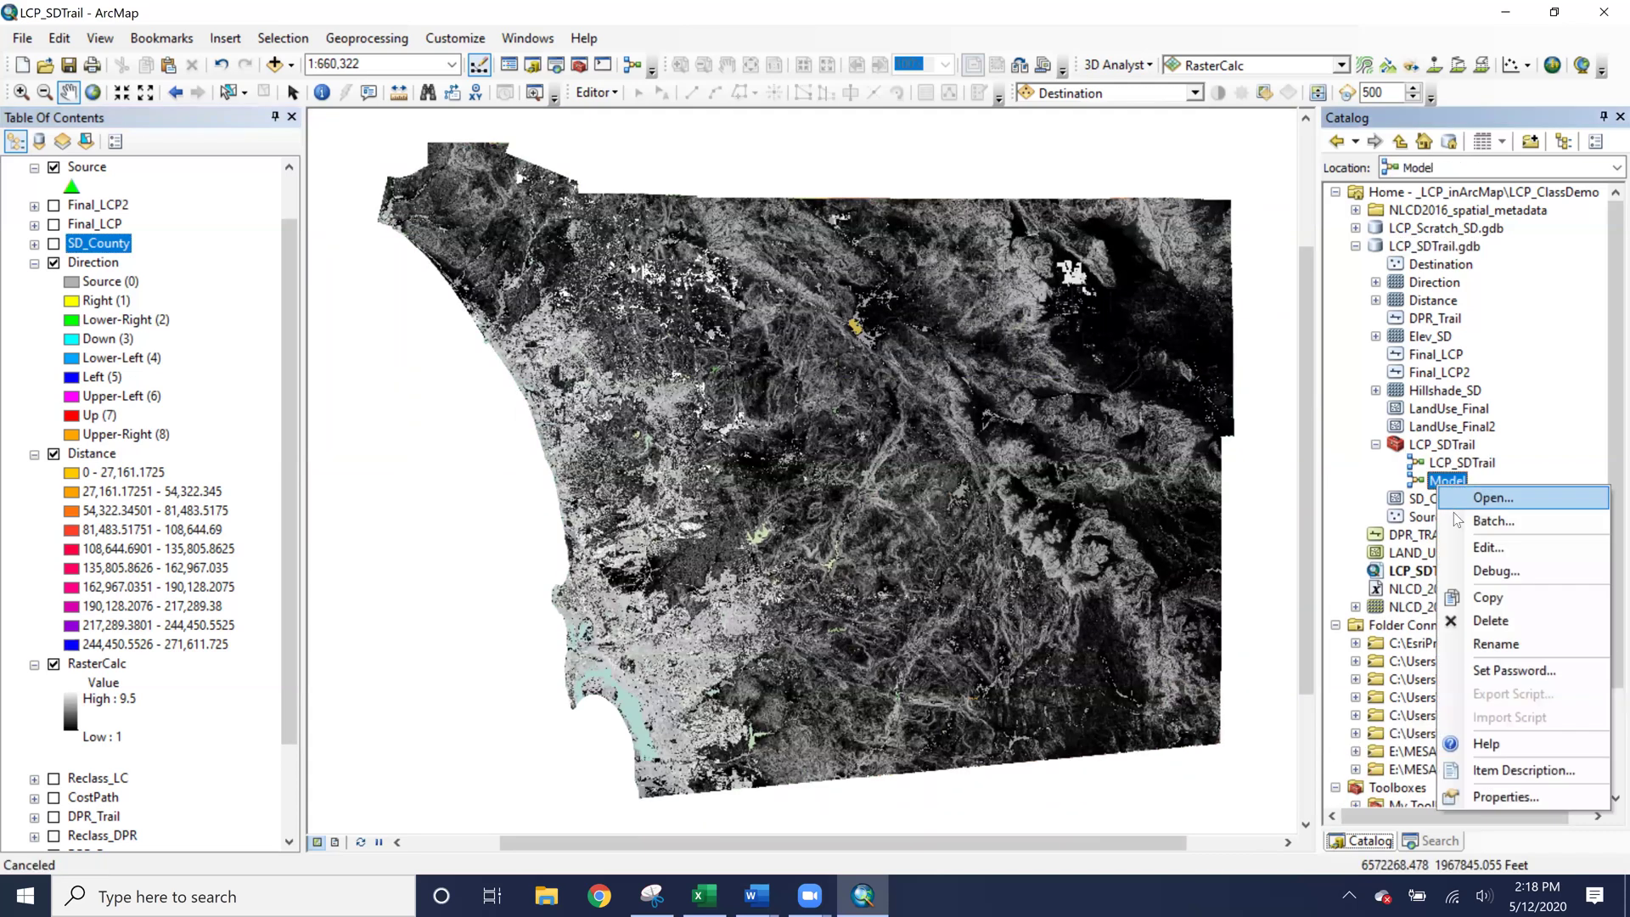
left_click(1461, 548)
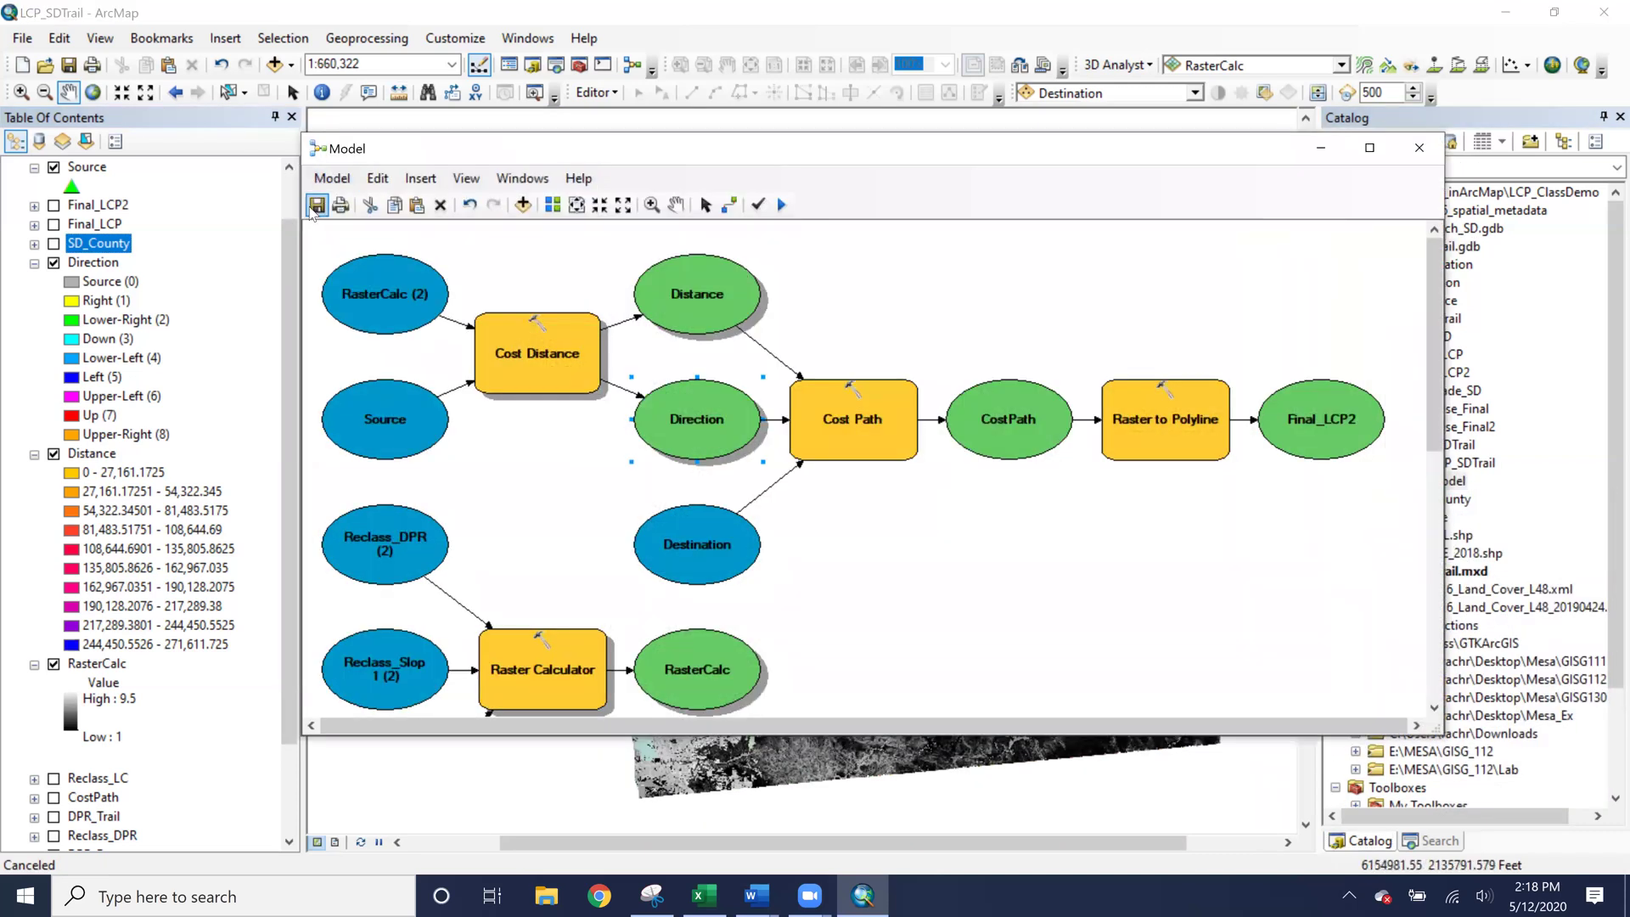
left_click(68, 68)
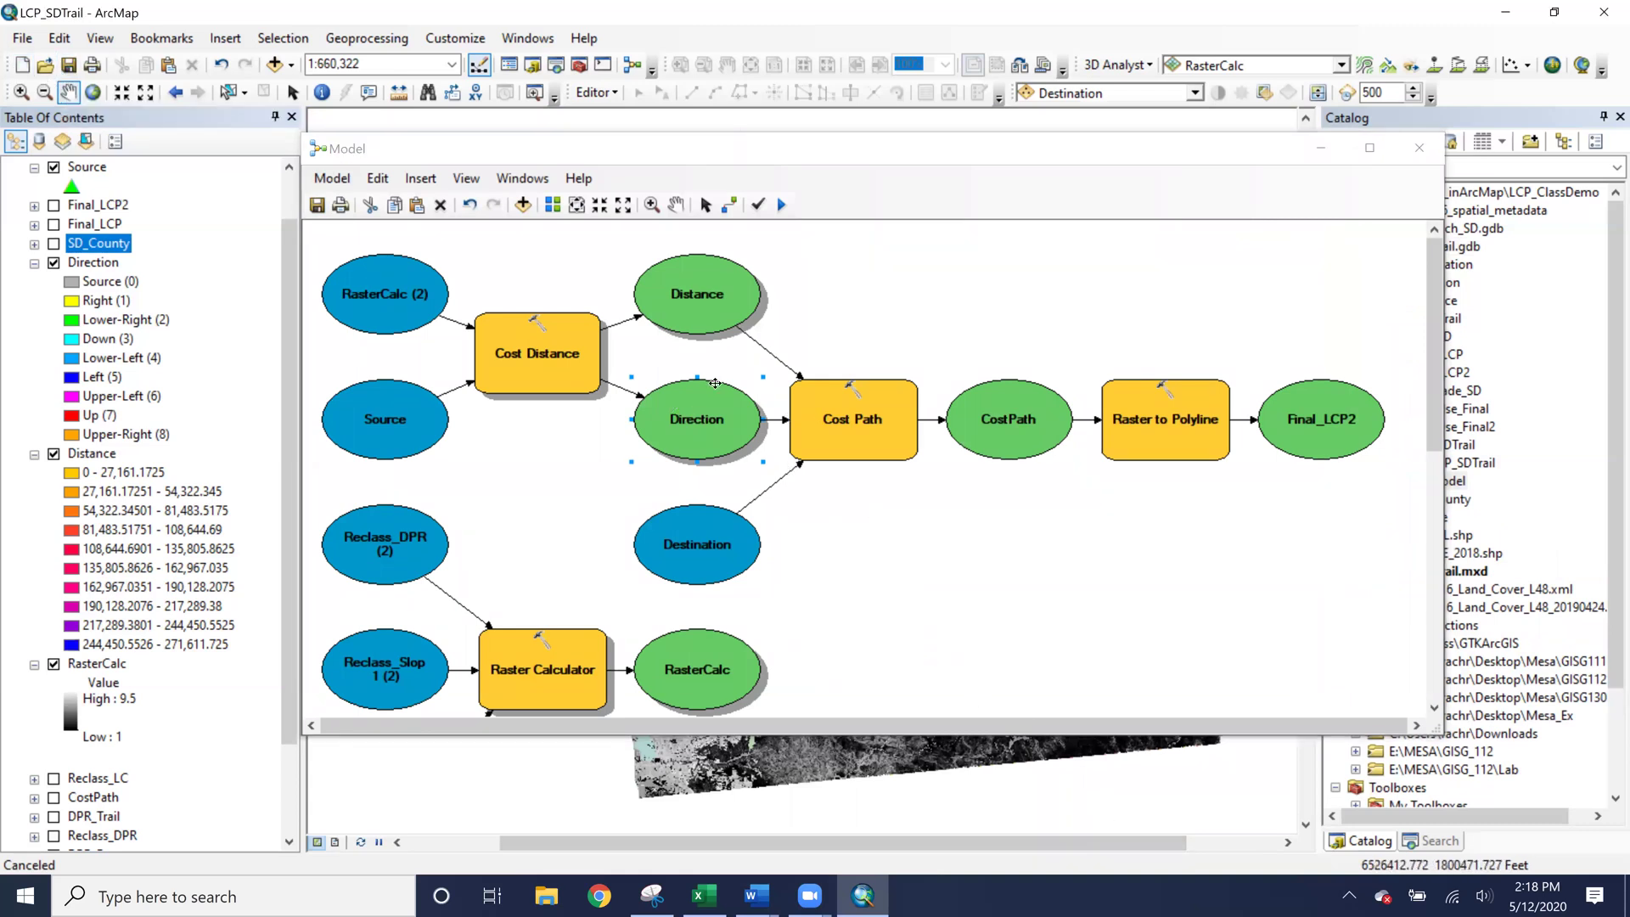
Check the Cost Path settings and run only the Cost Path step.
double_click(895, 432)
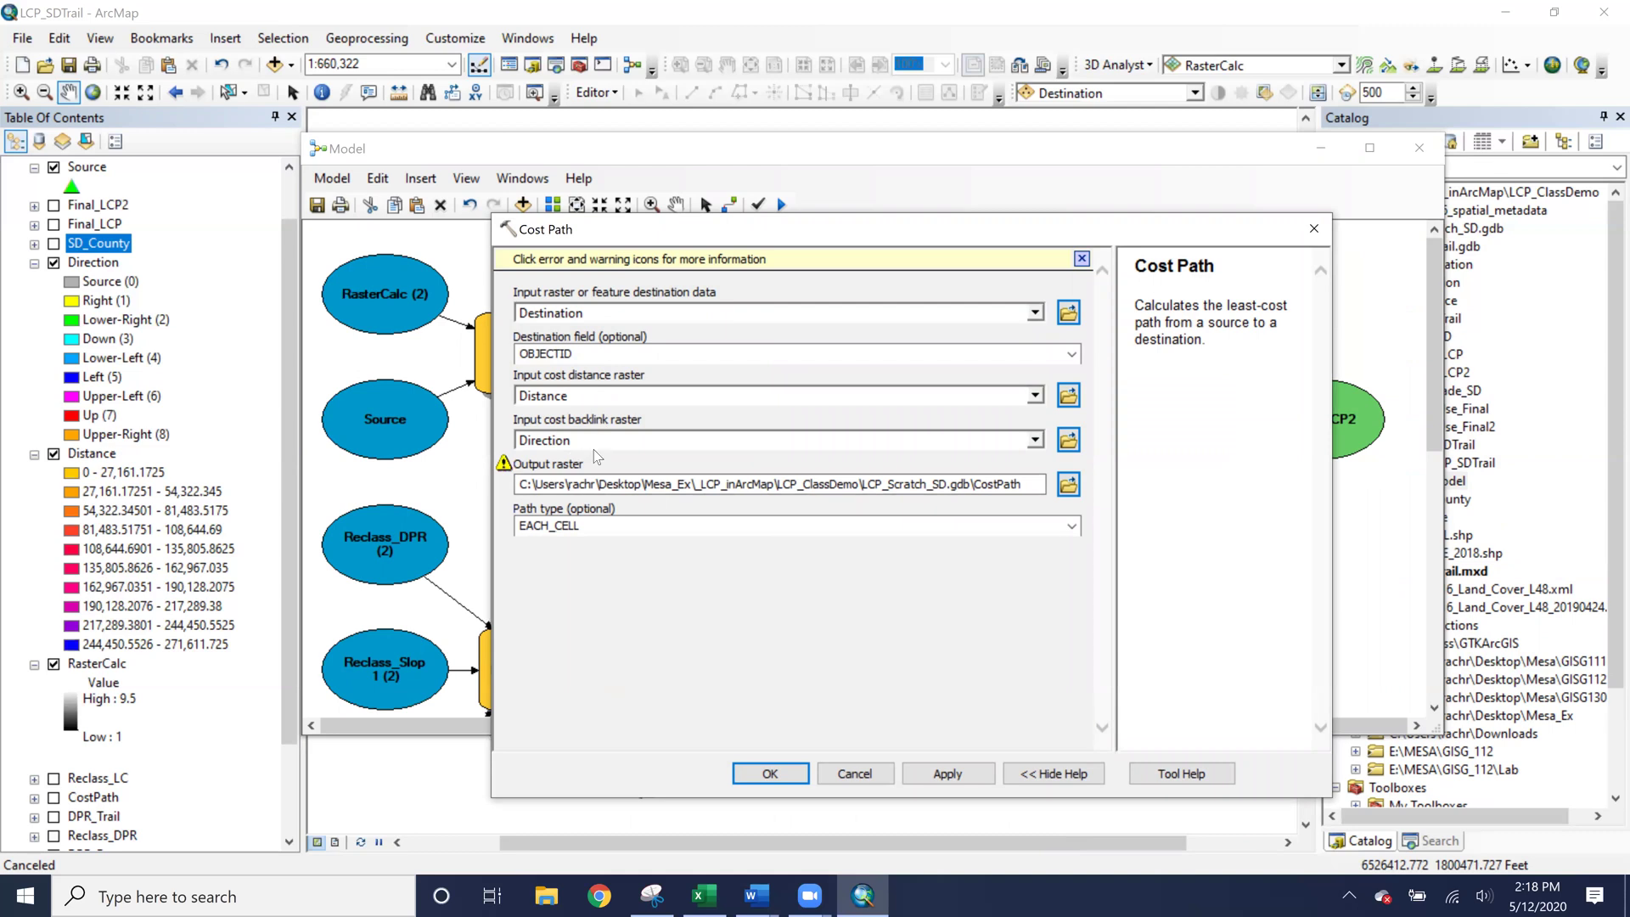
left_click(770, 773)
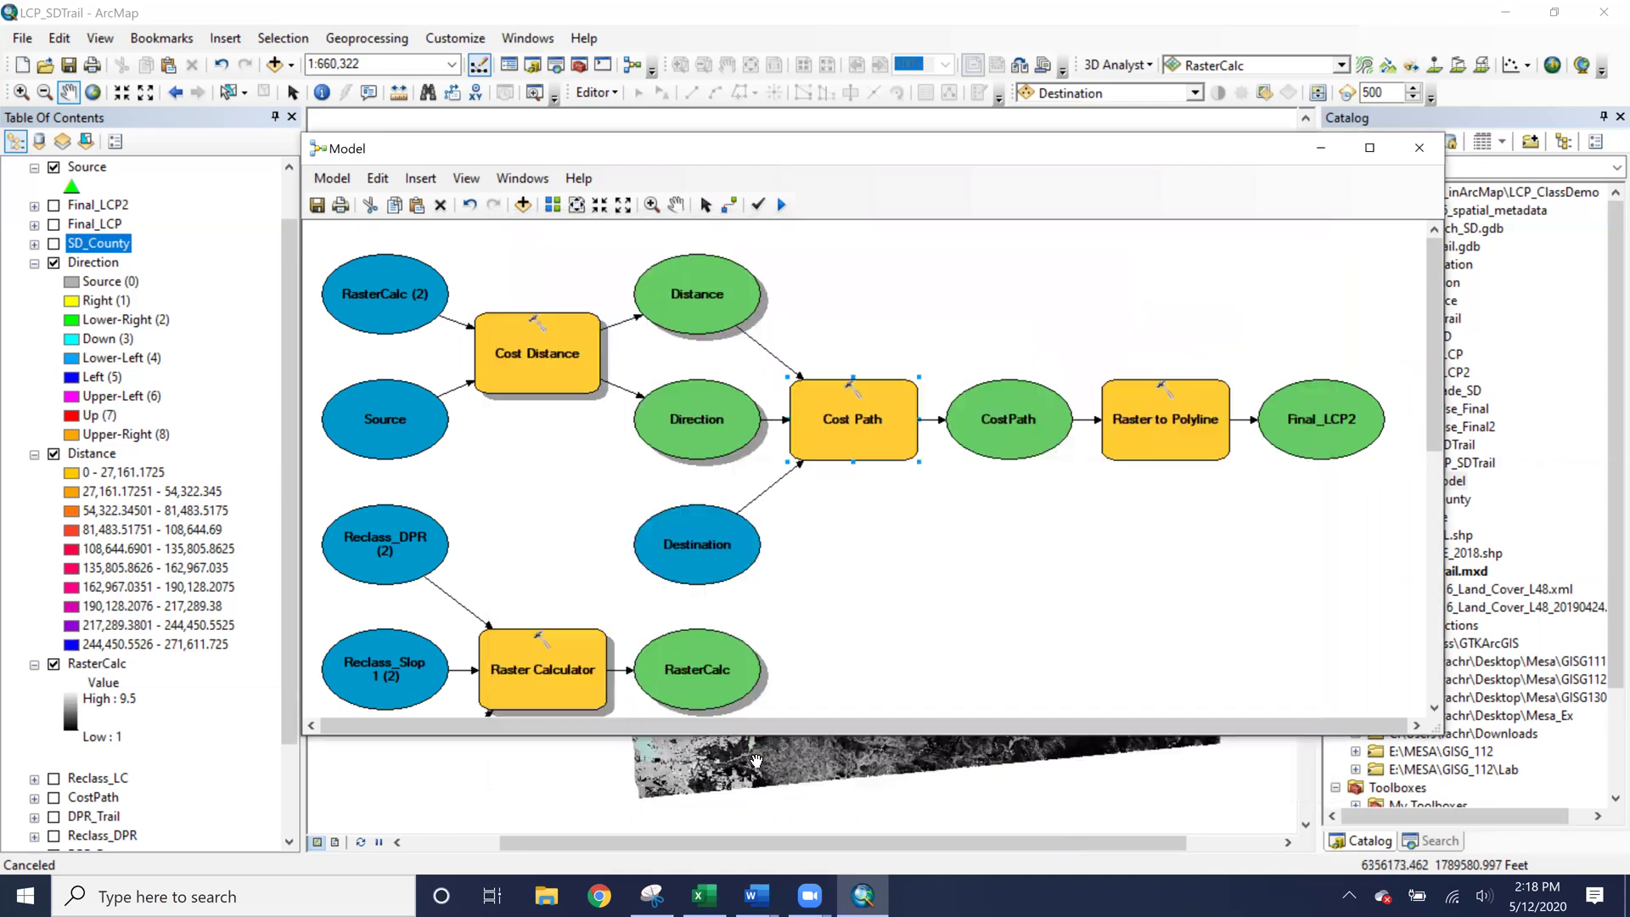
right_click(856, 418)
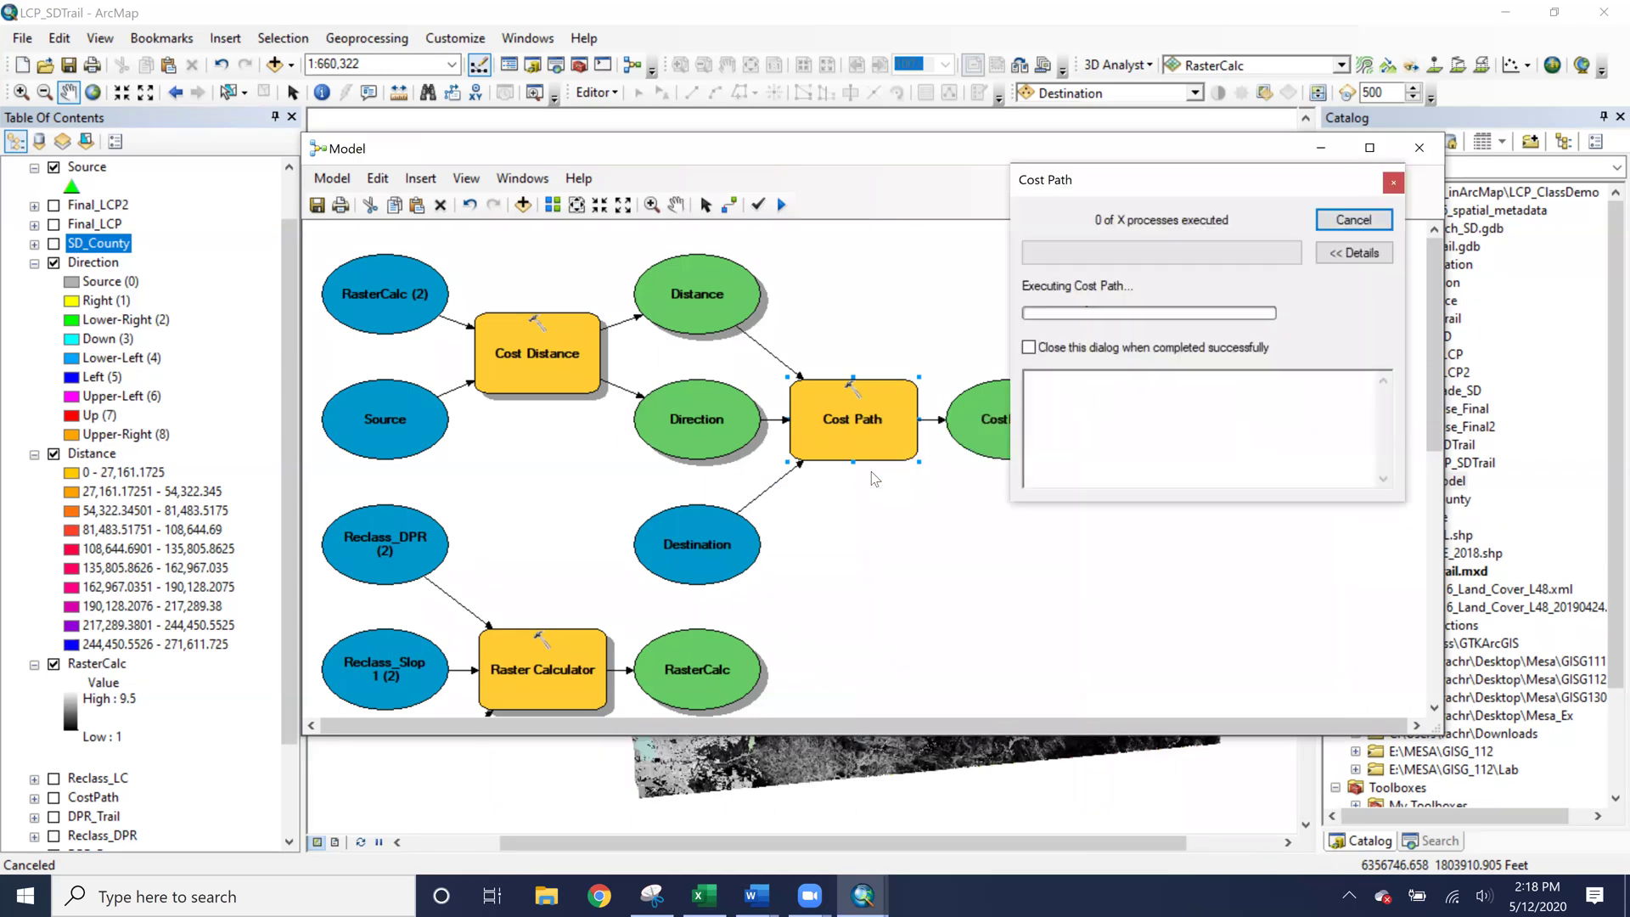
left_click(873, 478)
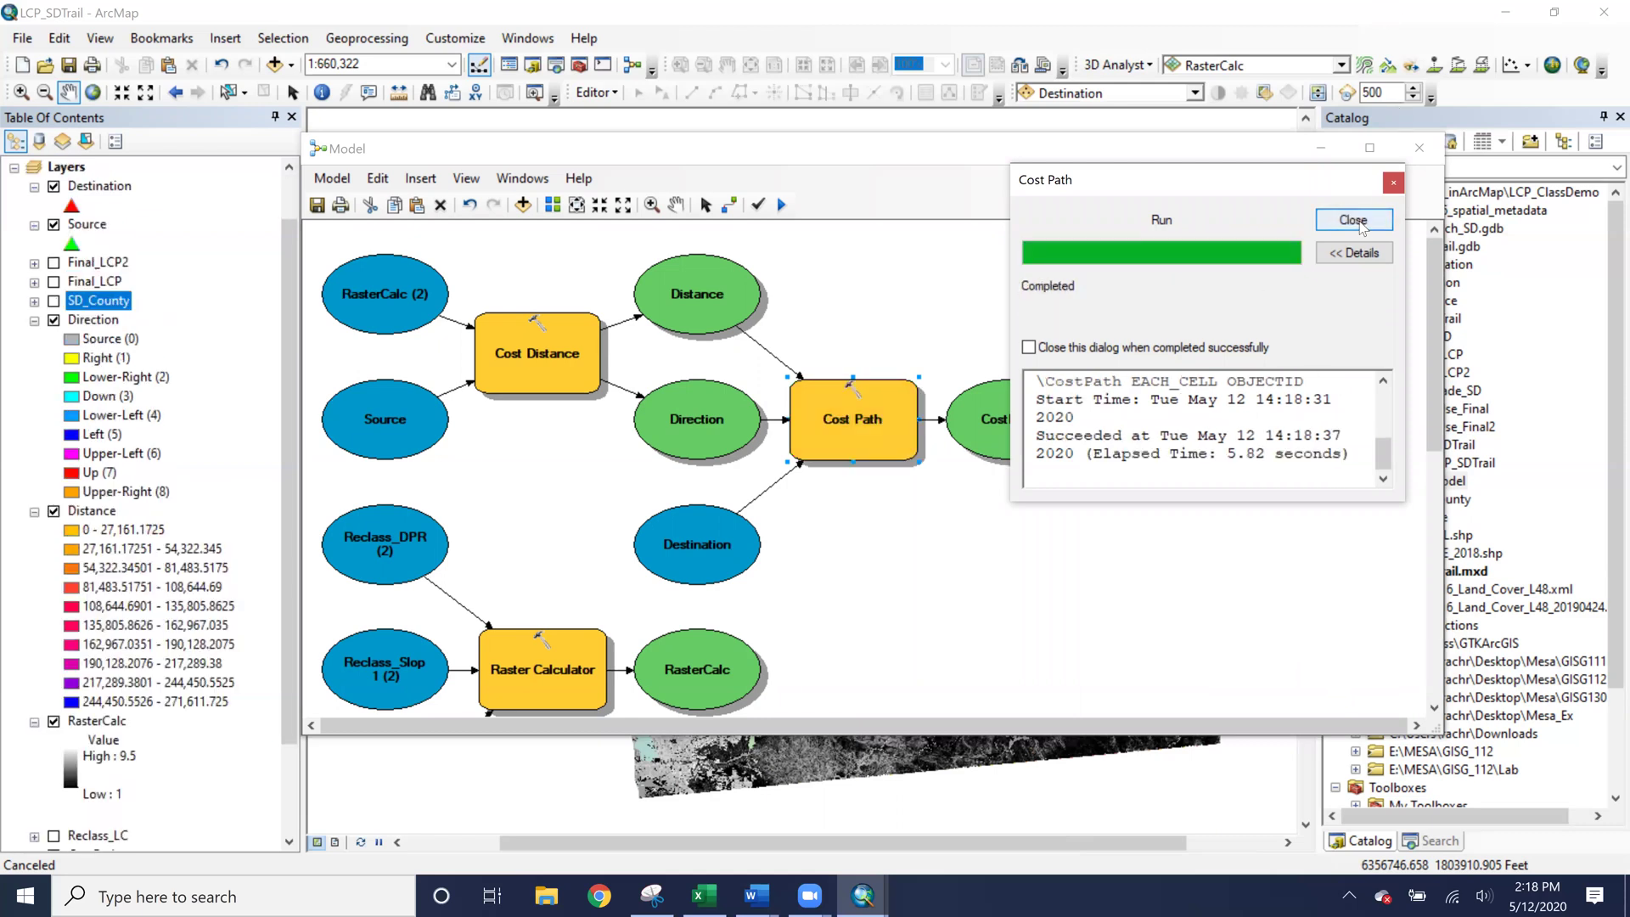
Hide the Direction, Distance and RasterCalc layers and collapse their legends.
left_click(1355, 222)
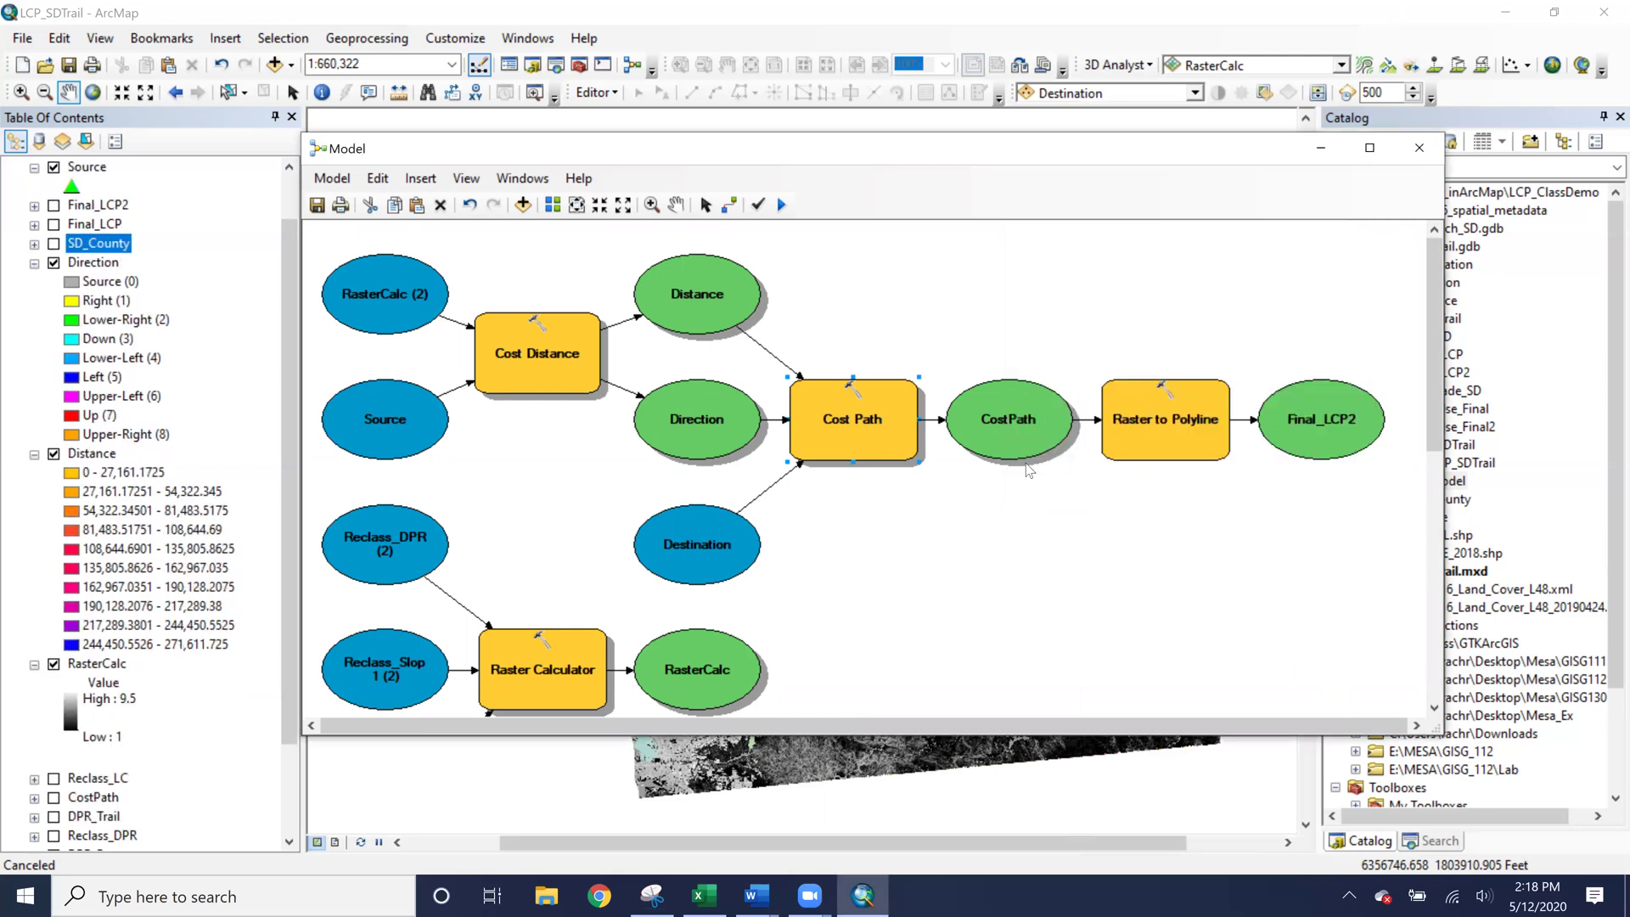
right_click(997, 433)
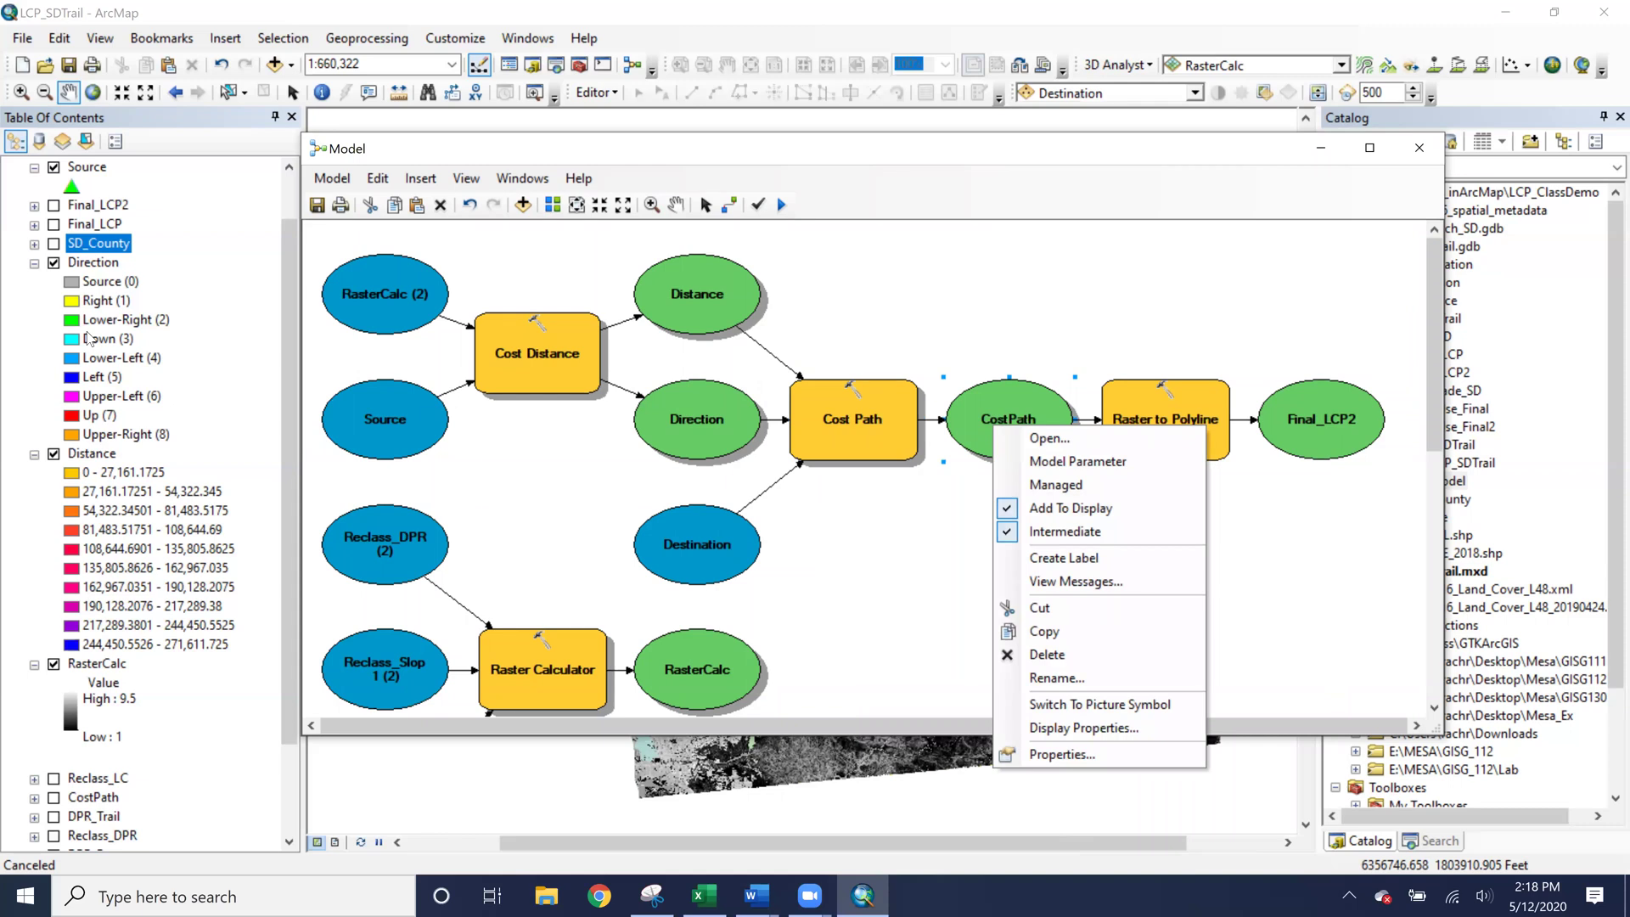
left_click(34, 263)
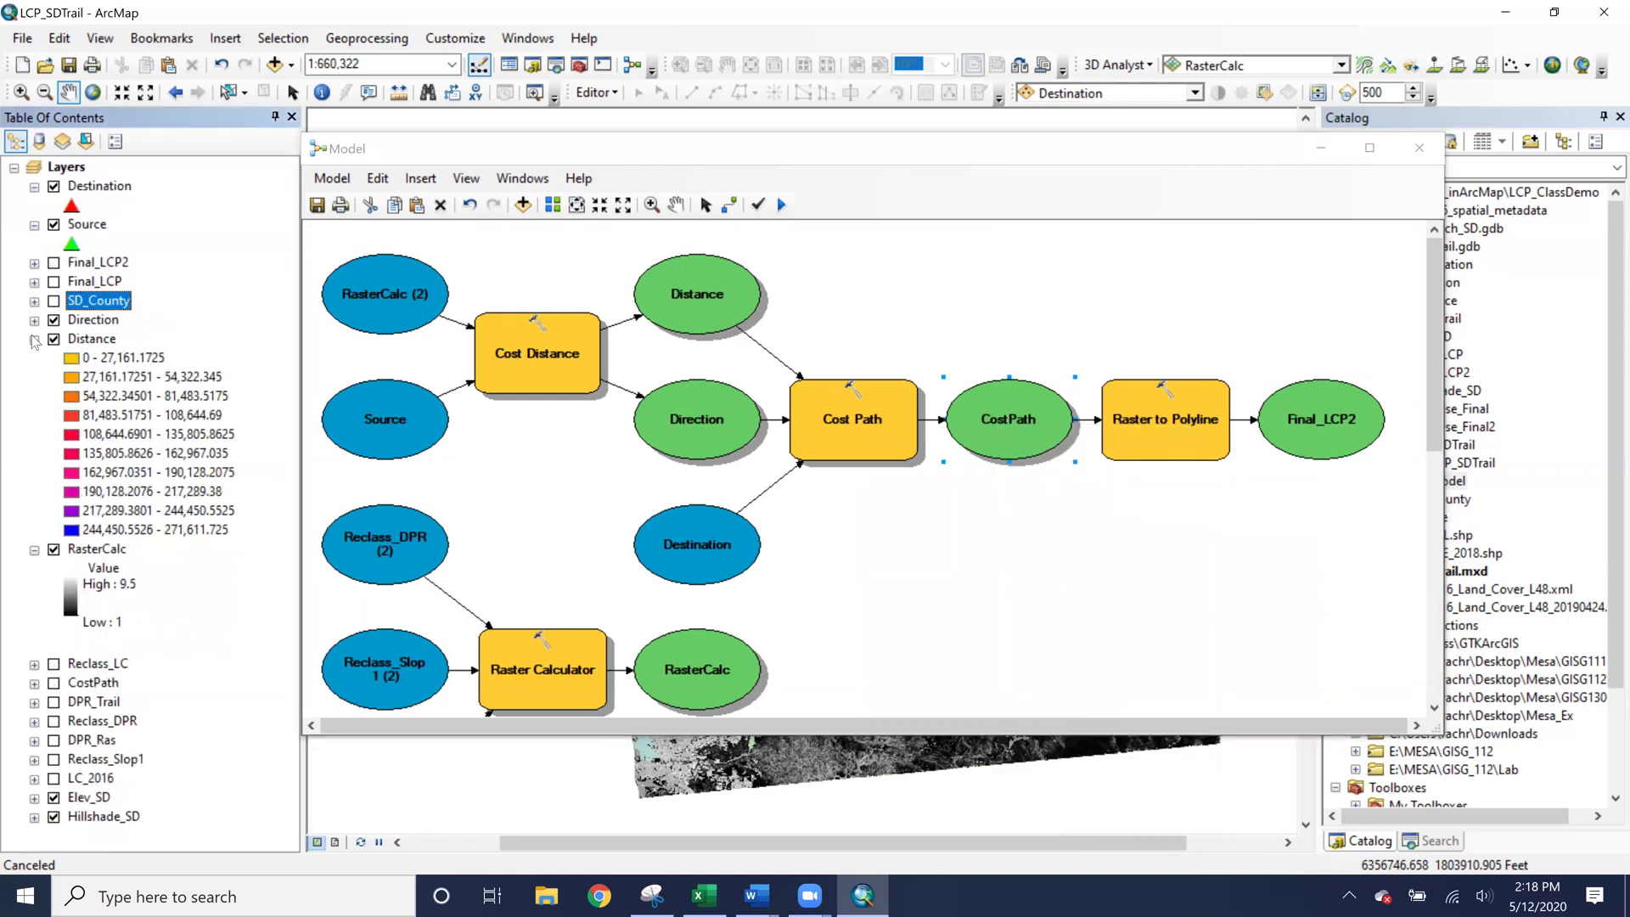
left_click(34, 338)
left_click(53, 320)
left_click(53, 339)
left_click(53, 358)
left_click(34, 359)
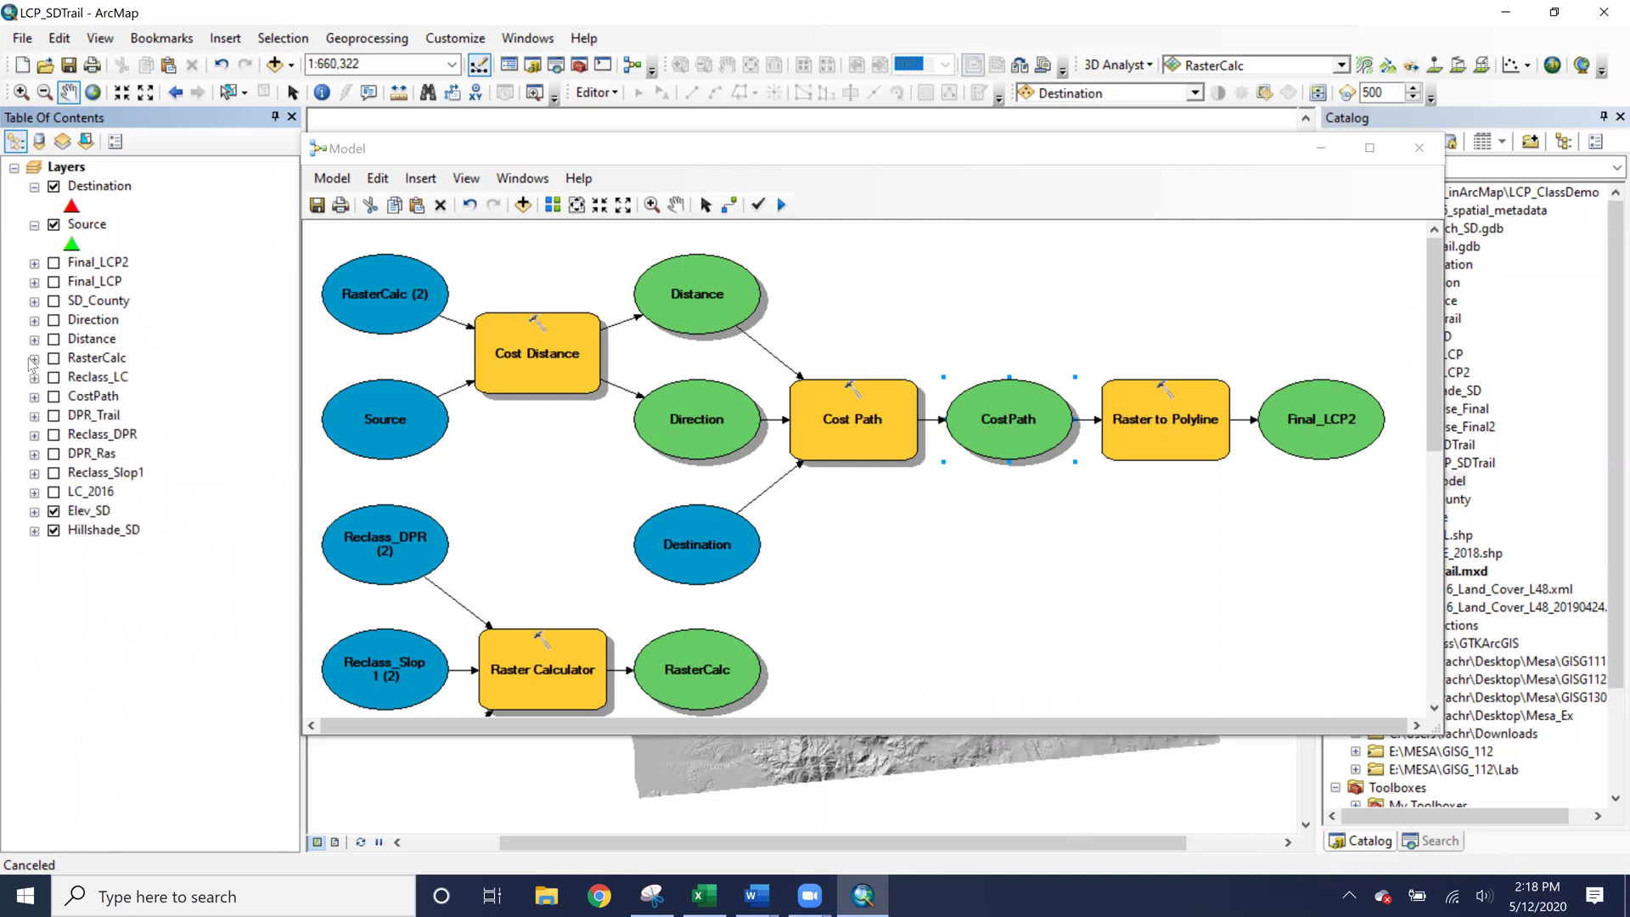
Replace the old CostPath layer with the new CostPath model output.
right_click(103, 397)
left_click(154, 430)
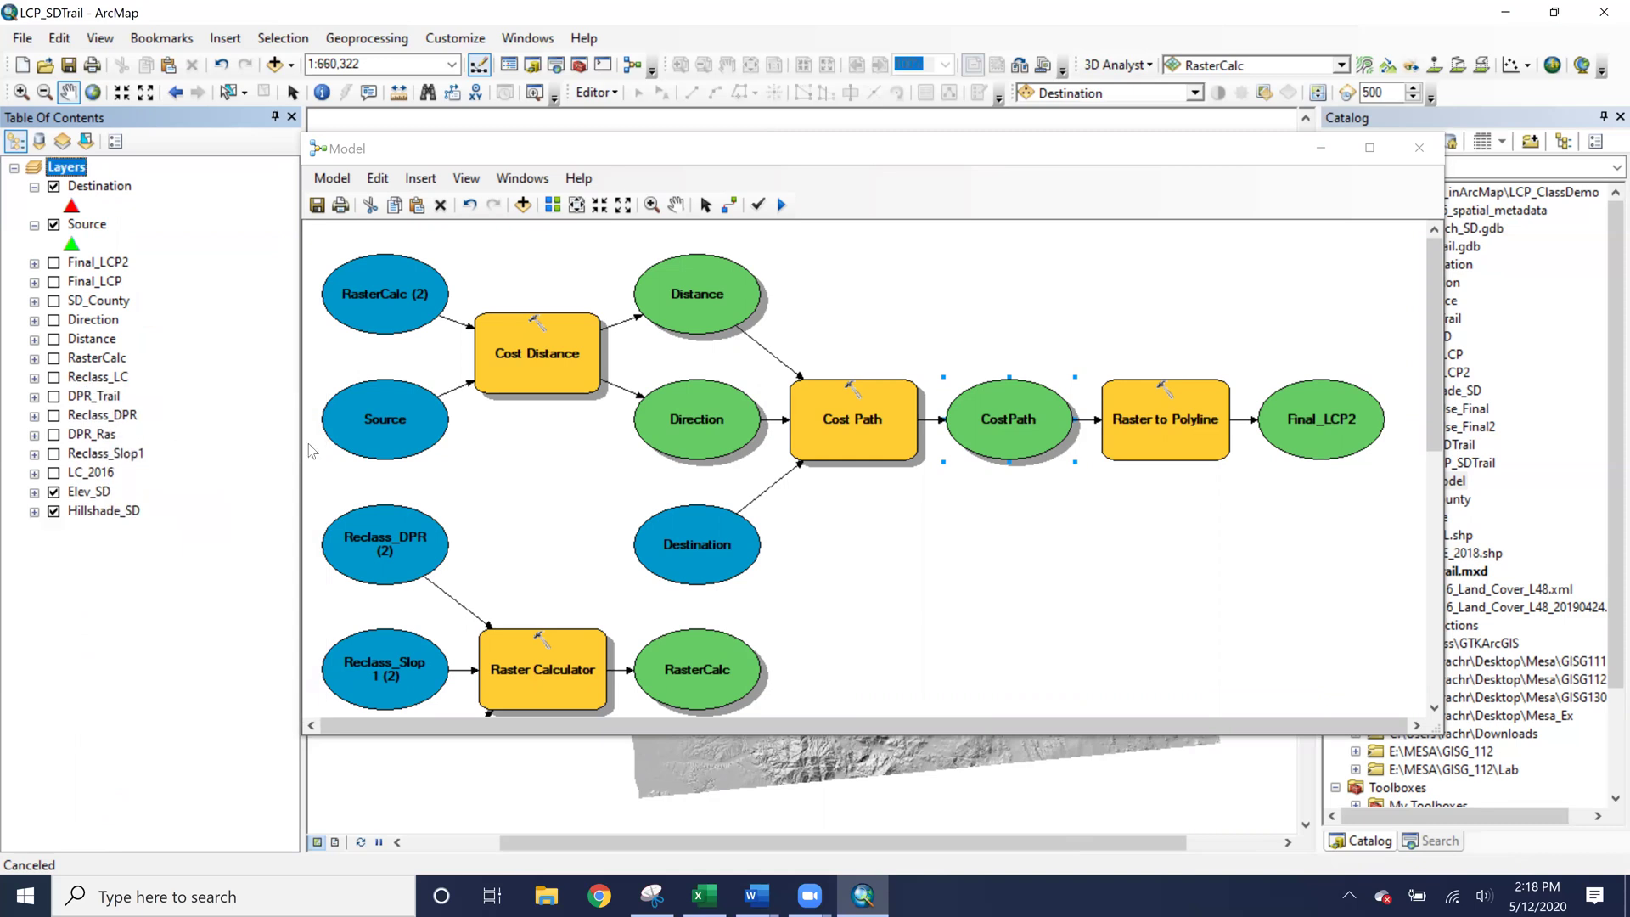
right_click(1032, 433)
right_click(1033, 433)
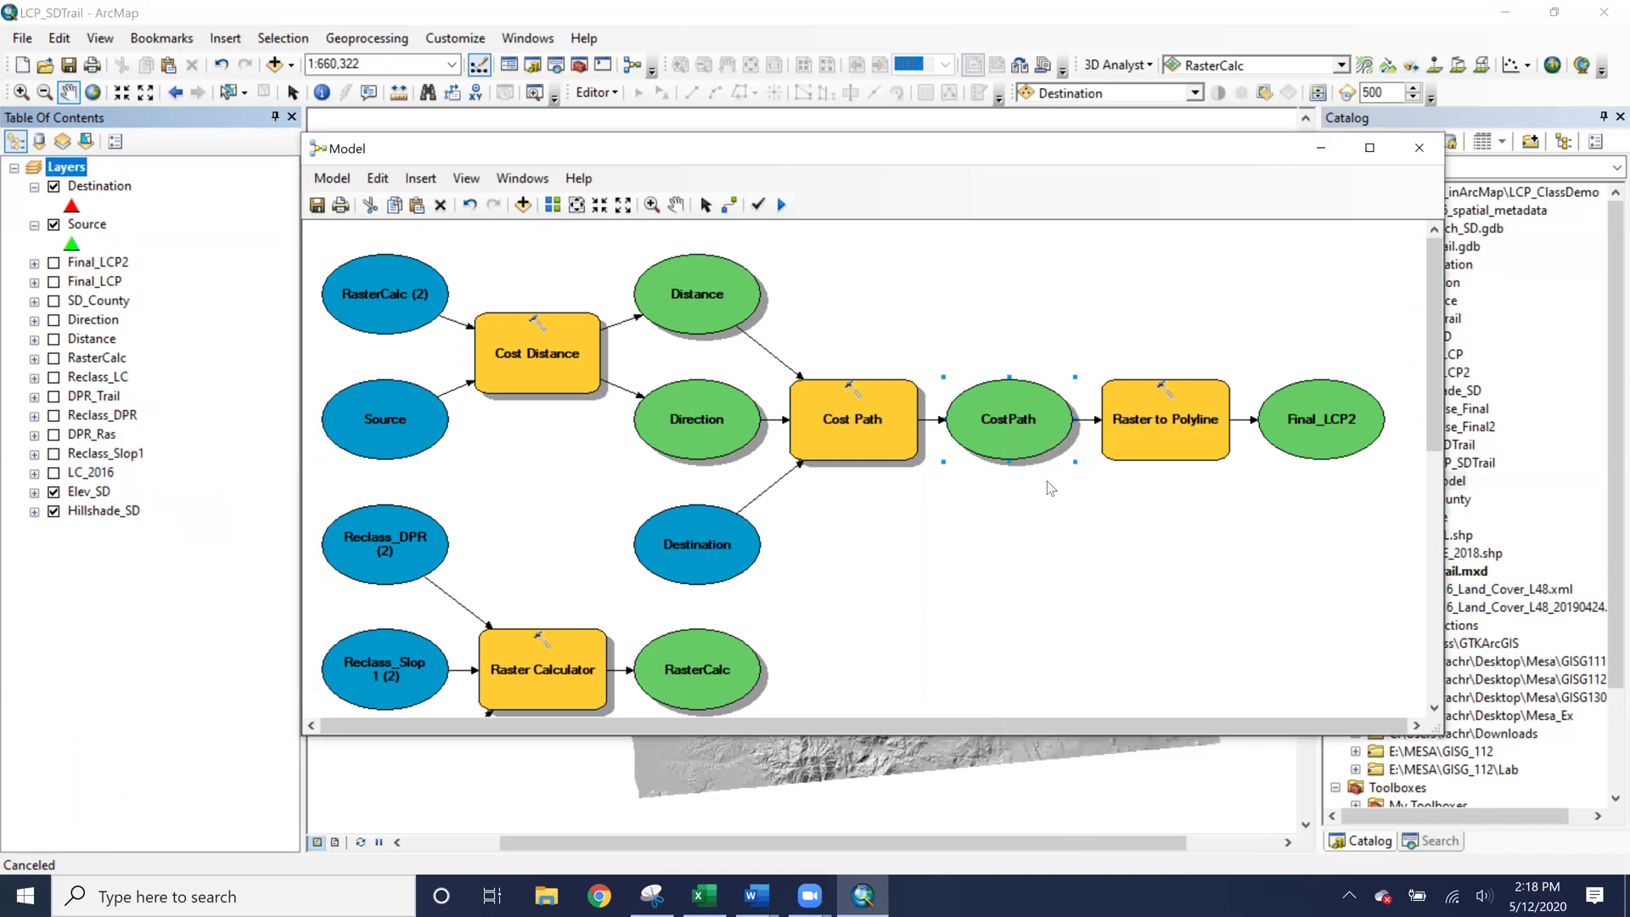
left_click(1071, 514)
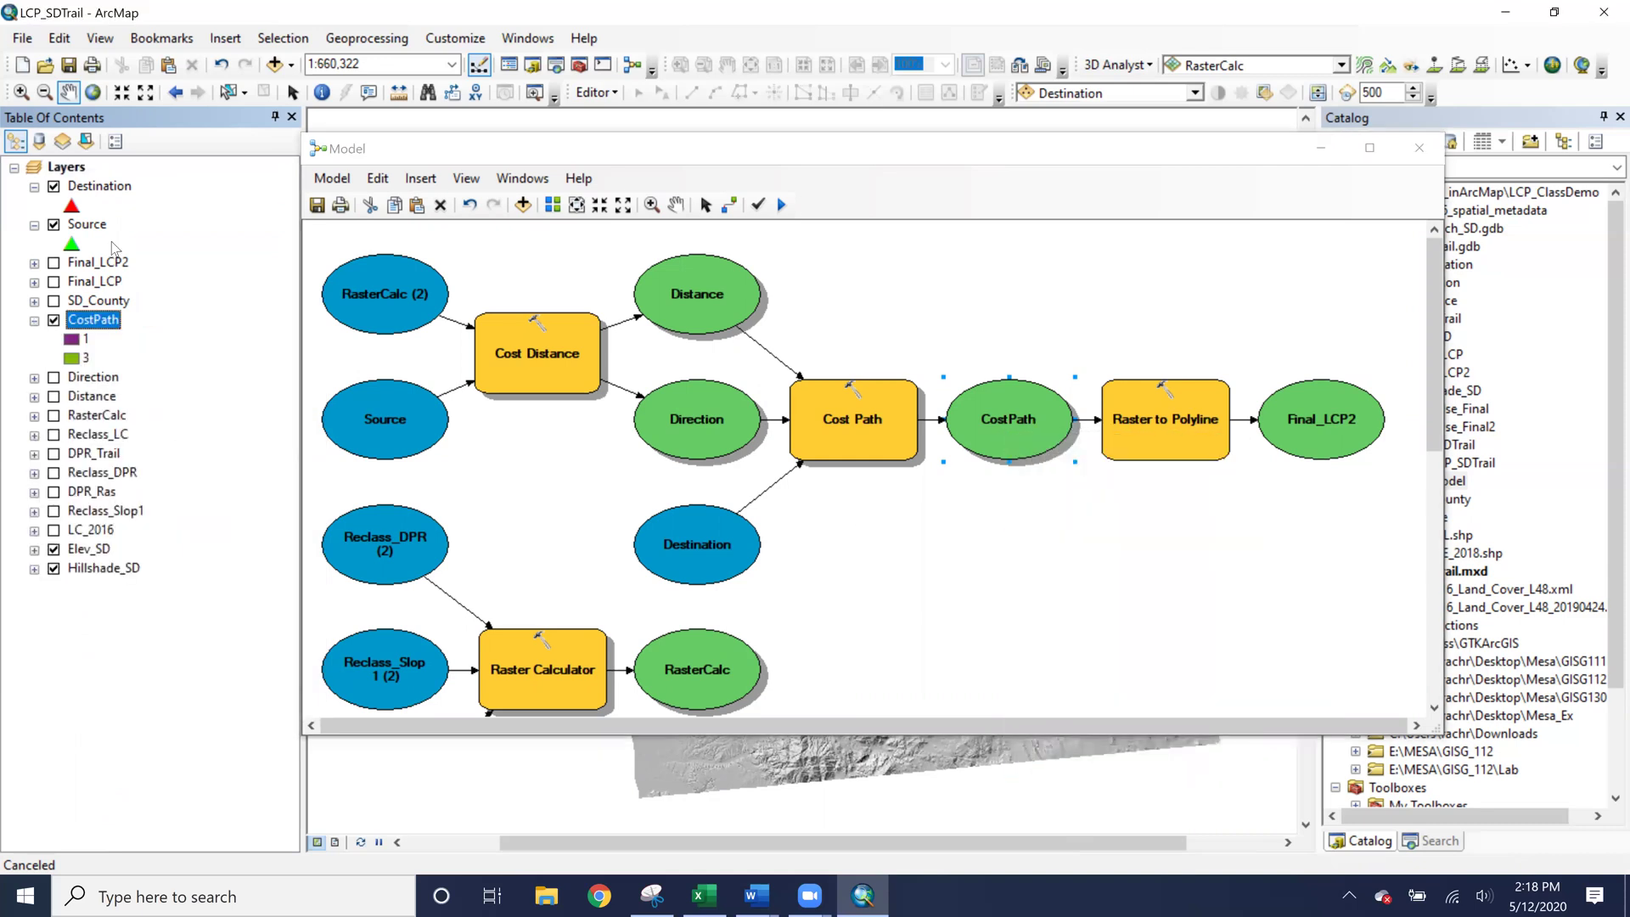
left_click_drag(912, 157, 851, 376)
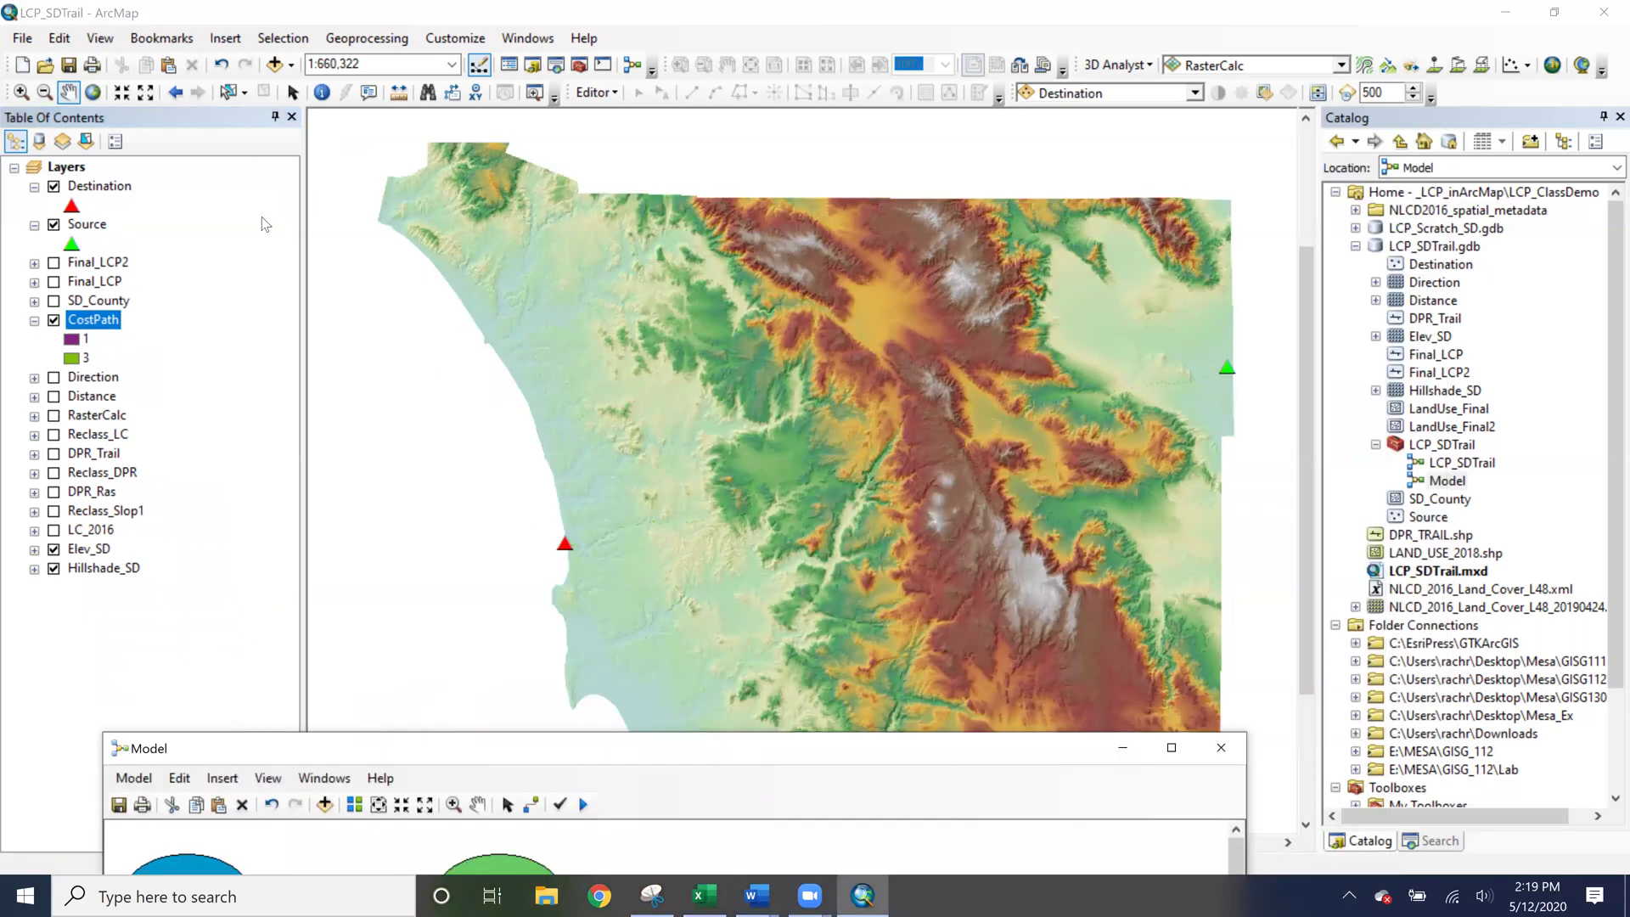
Hide Elev_SD to reveal the hillshade and zoom to the CostPath layer.
right_click(120, 329)
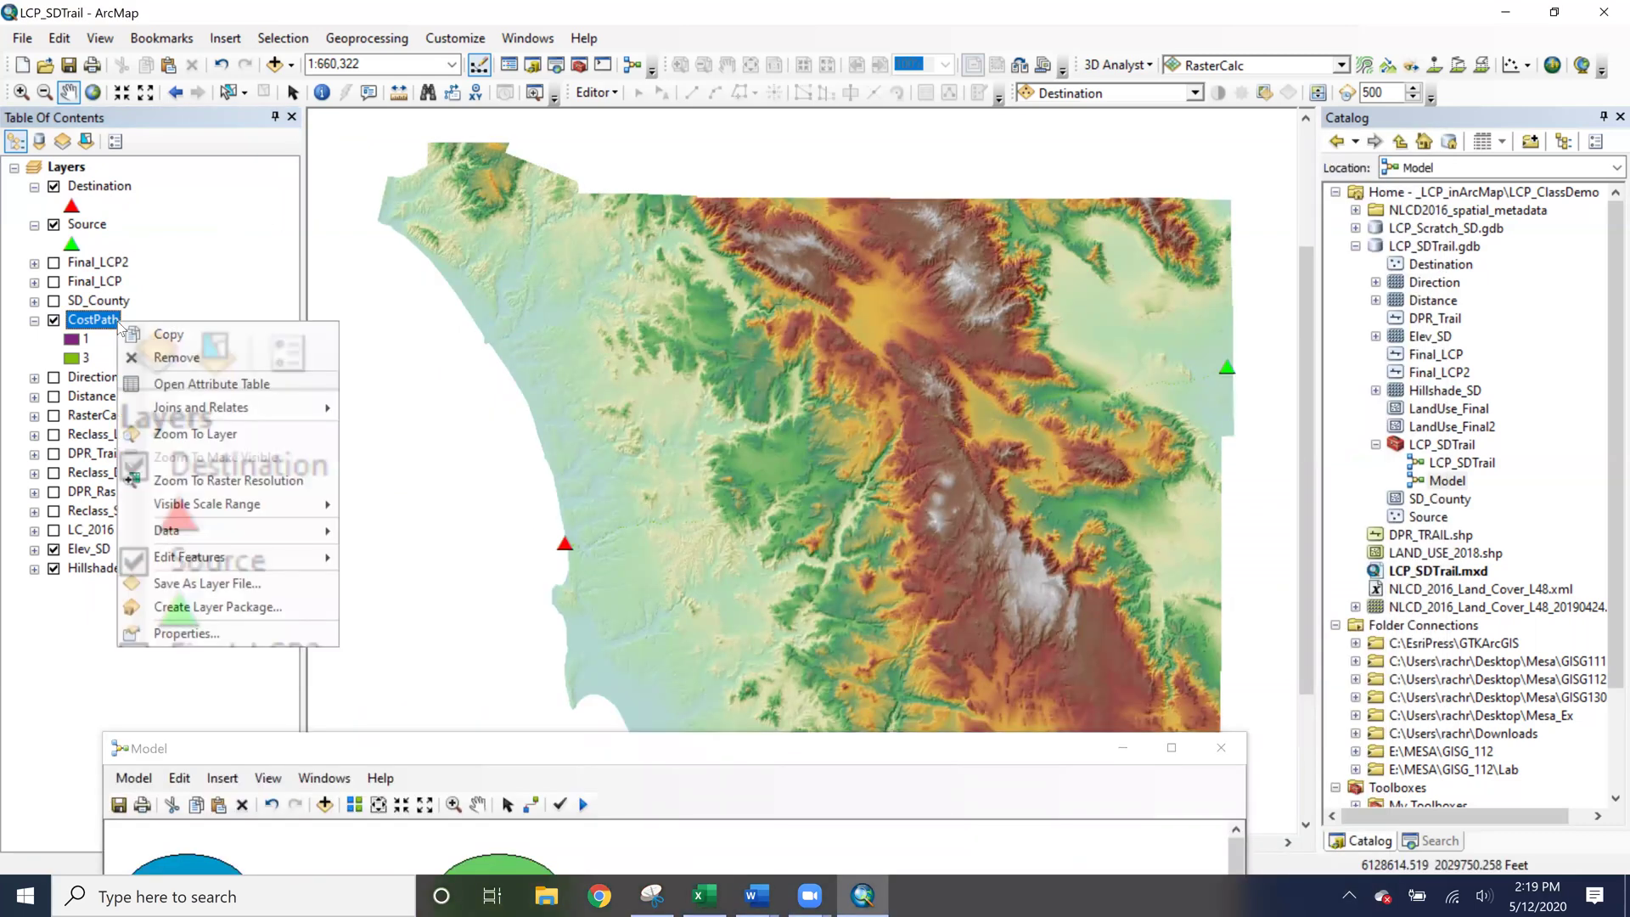
left_click(56, 550)
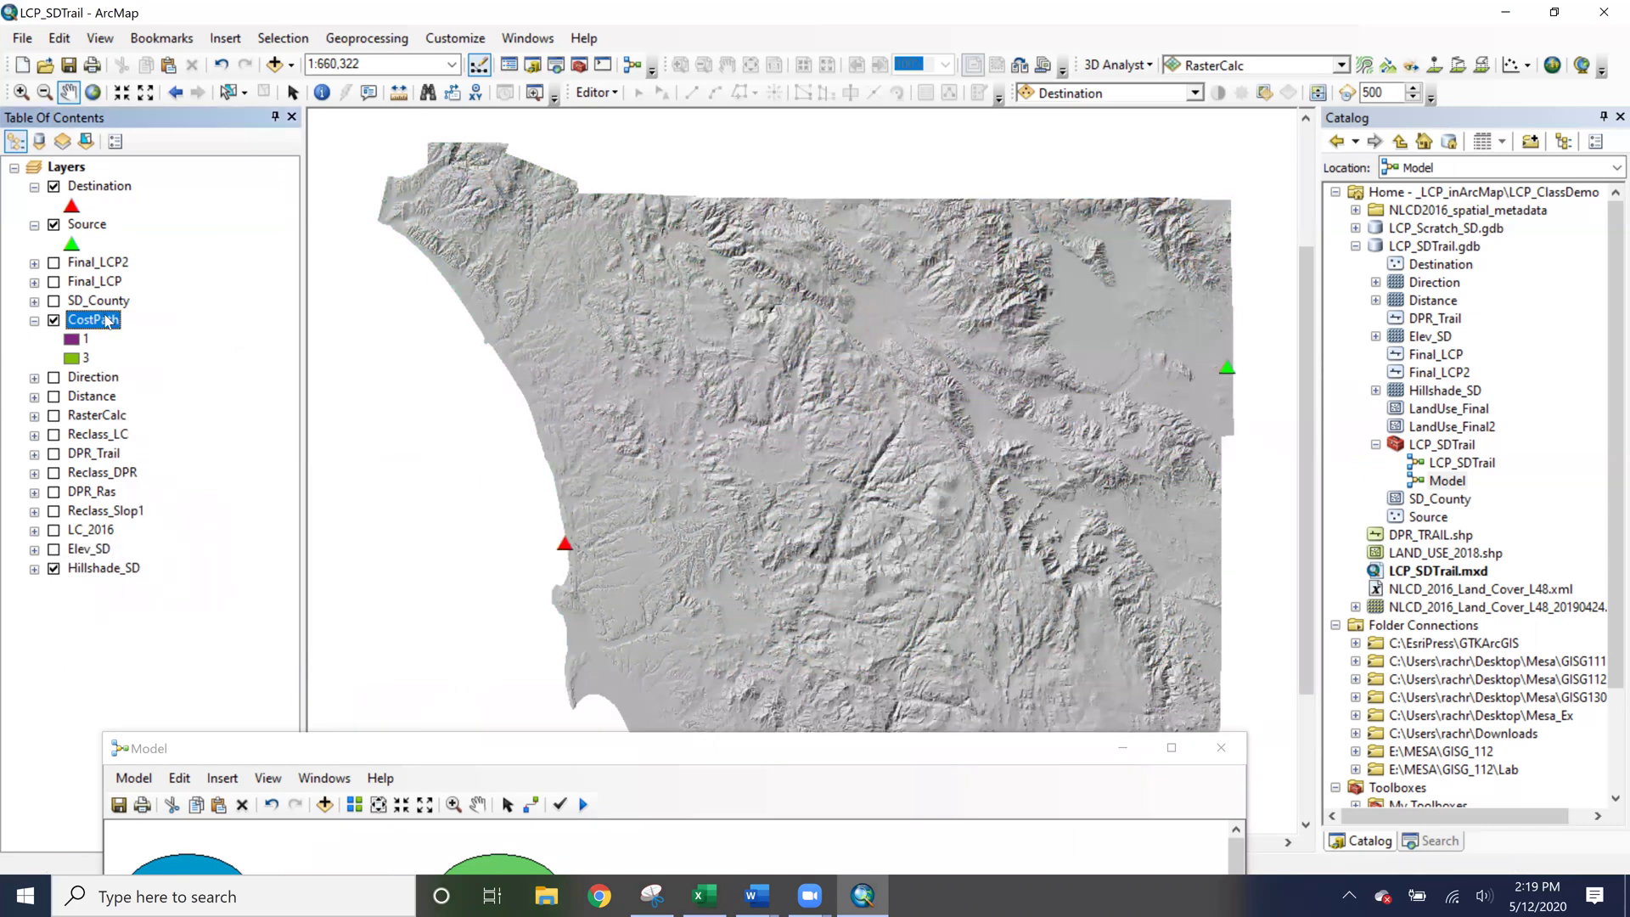
right_click(107, 321)
left_click(204, 432)
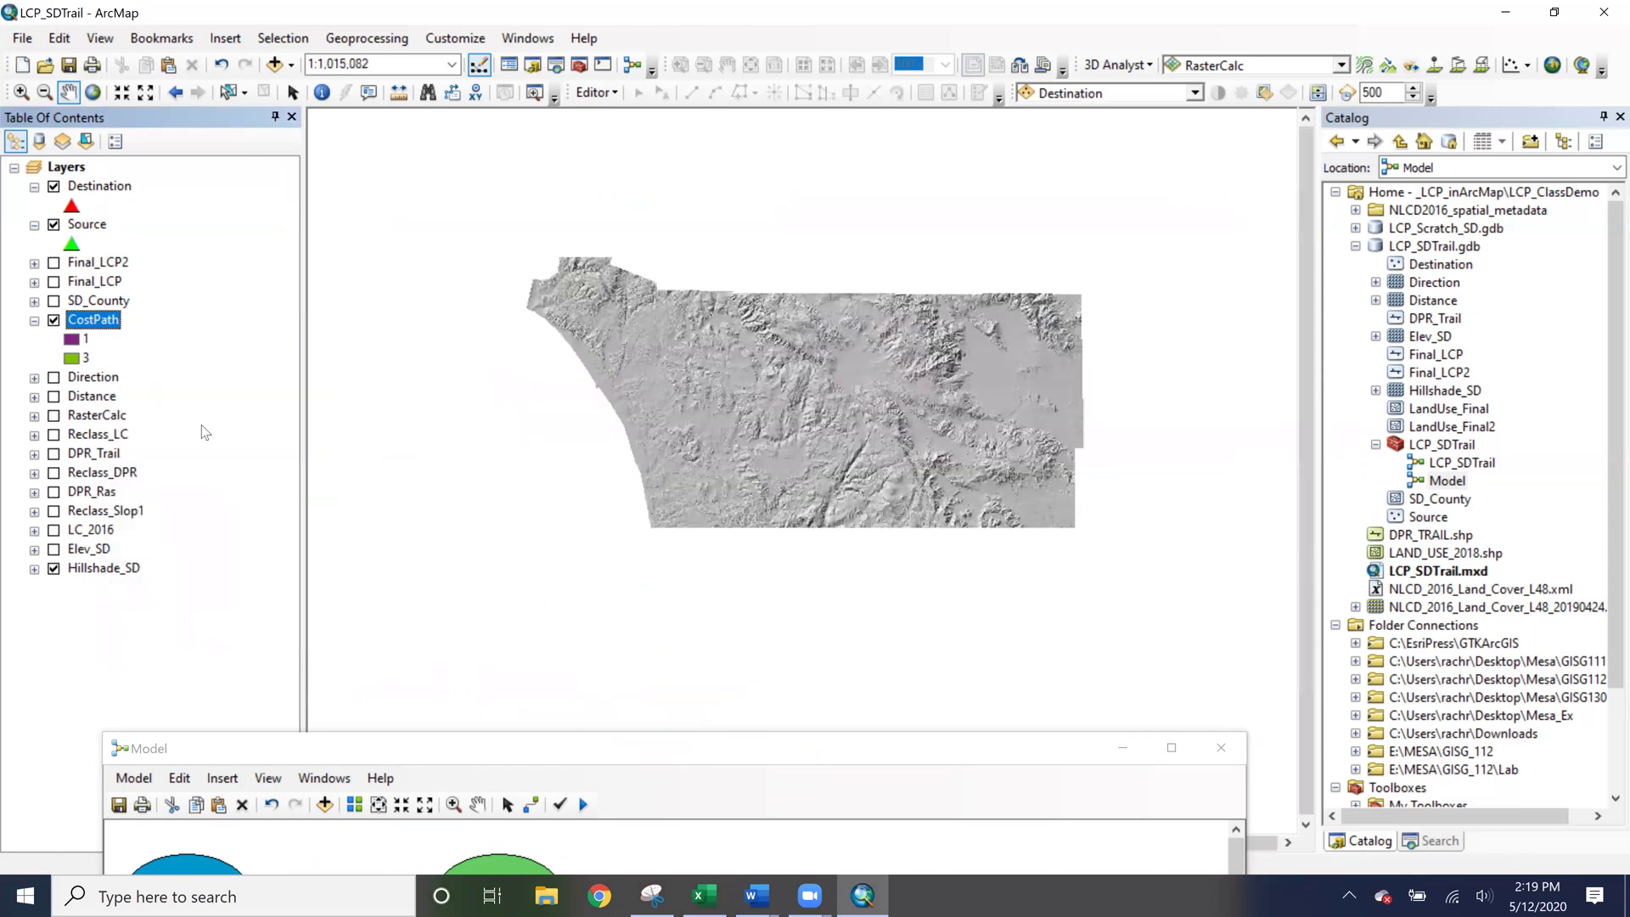
scroll(708, 521, "up", 1)
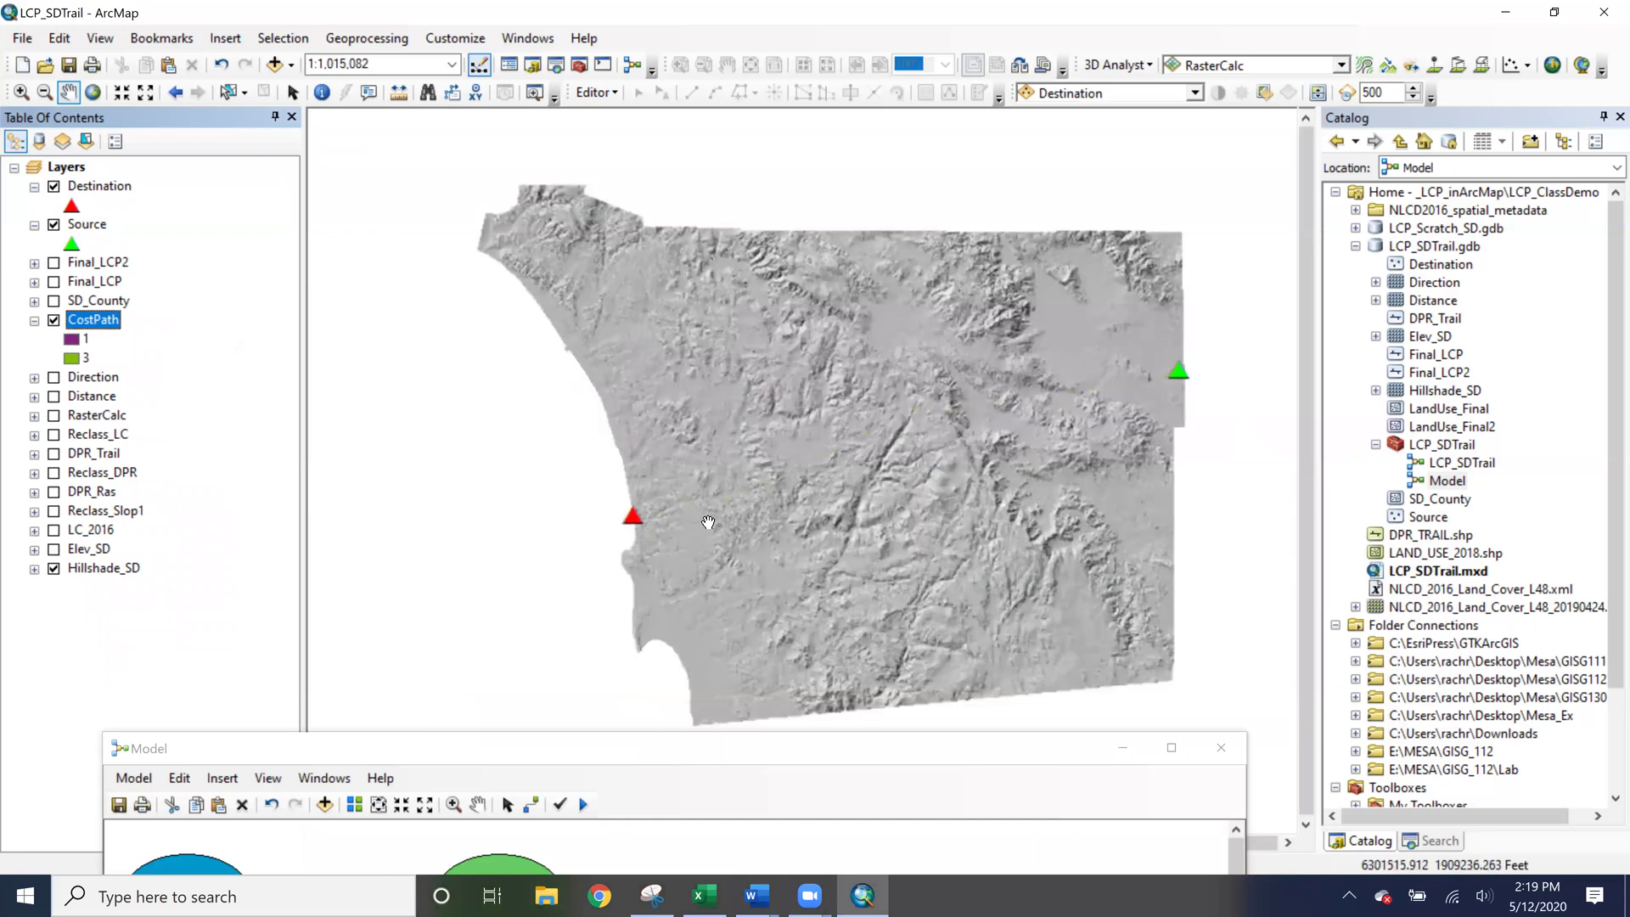
scroll(708, 521, "up", 10)
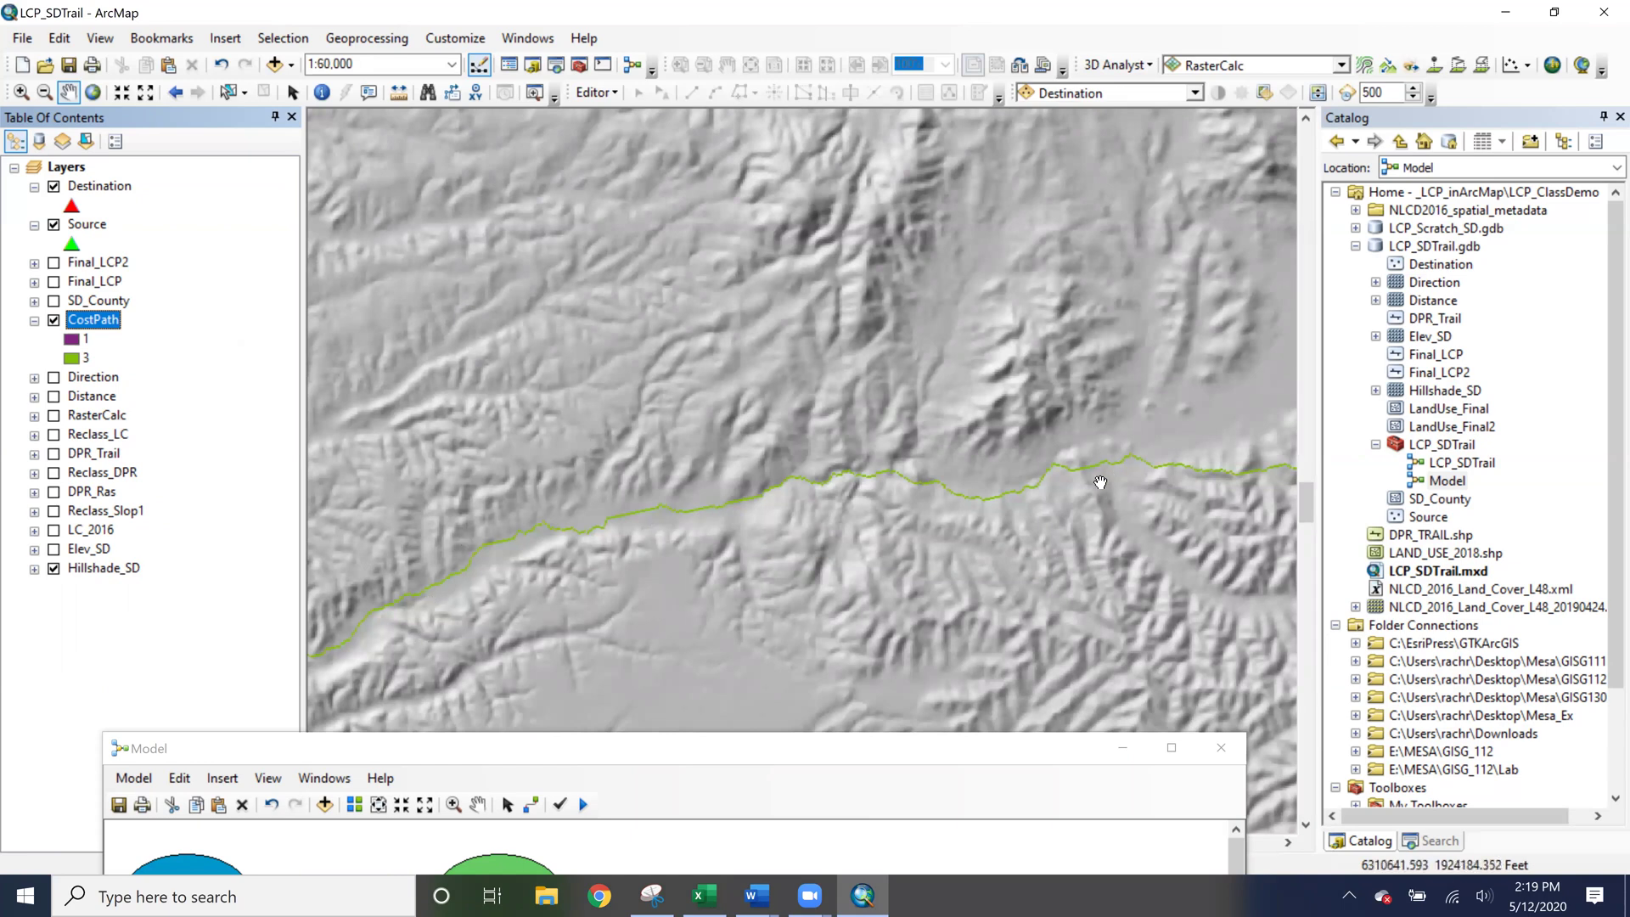
Change the CostPath path symbol's fill colour to yellow.
left_click(76, 360)
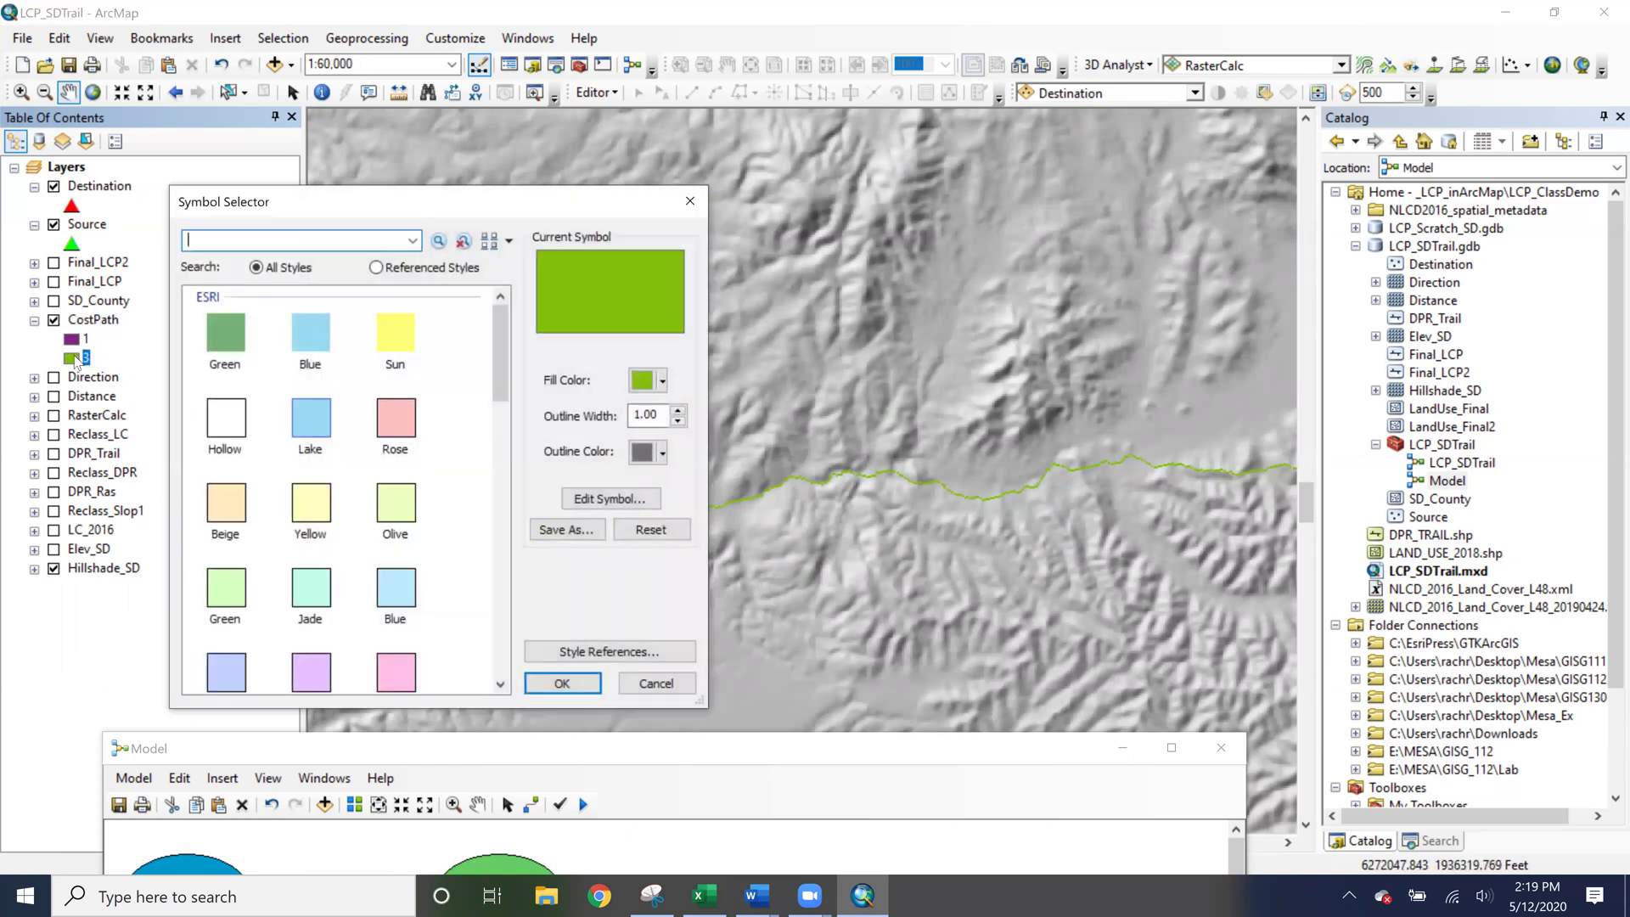
left_click(661, 380)
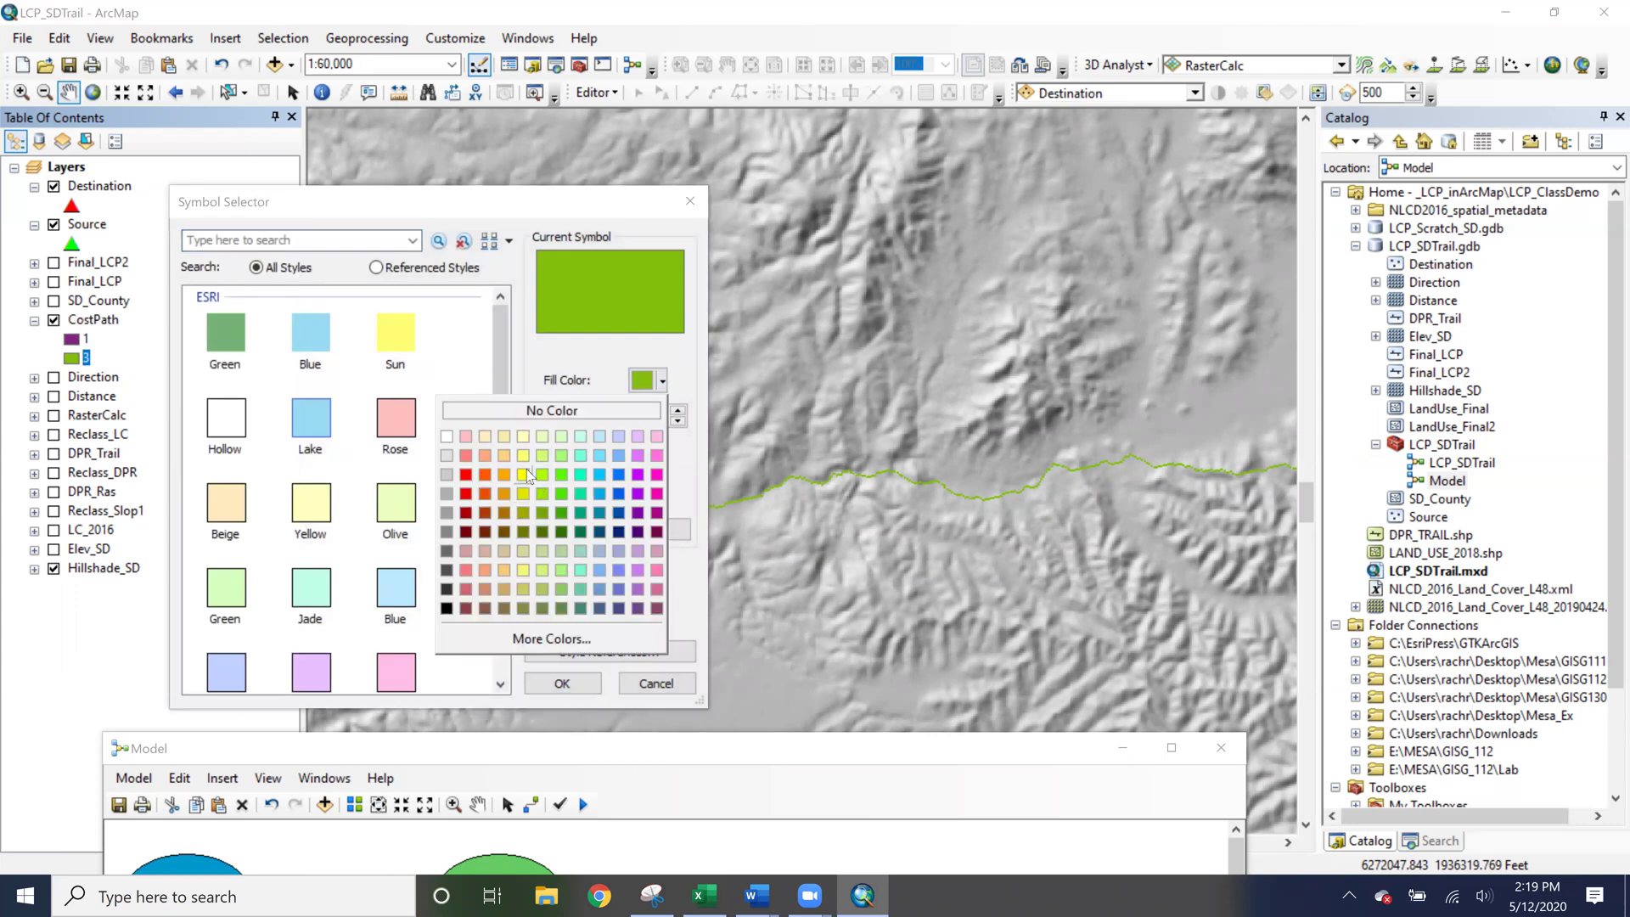
left_click(523, 474)
left_click(562, 683)
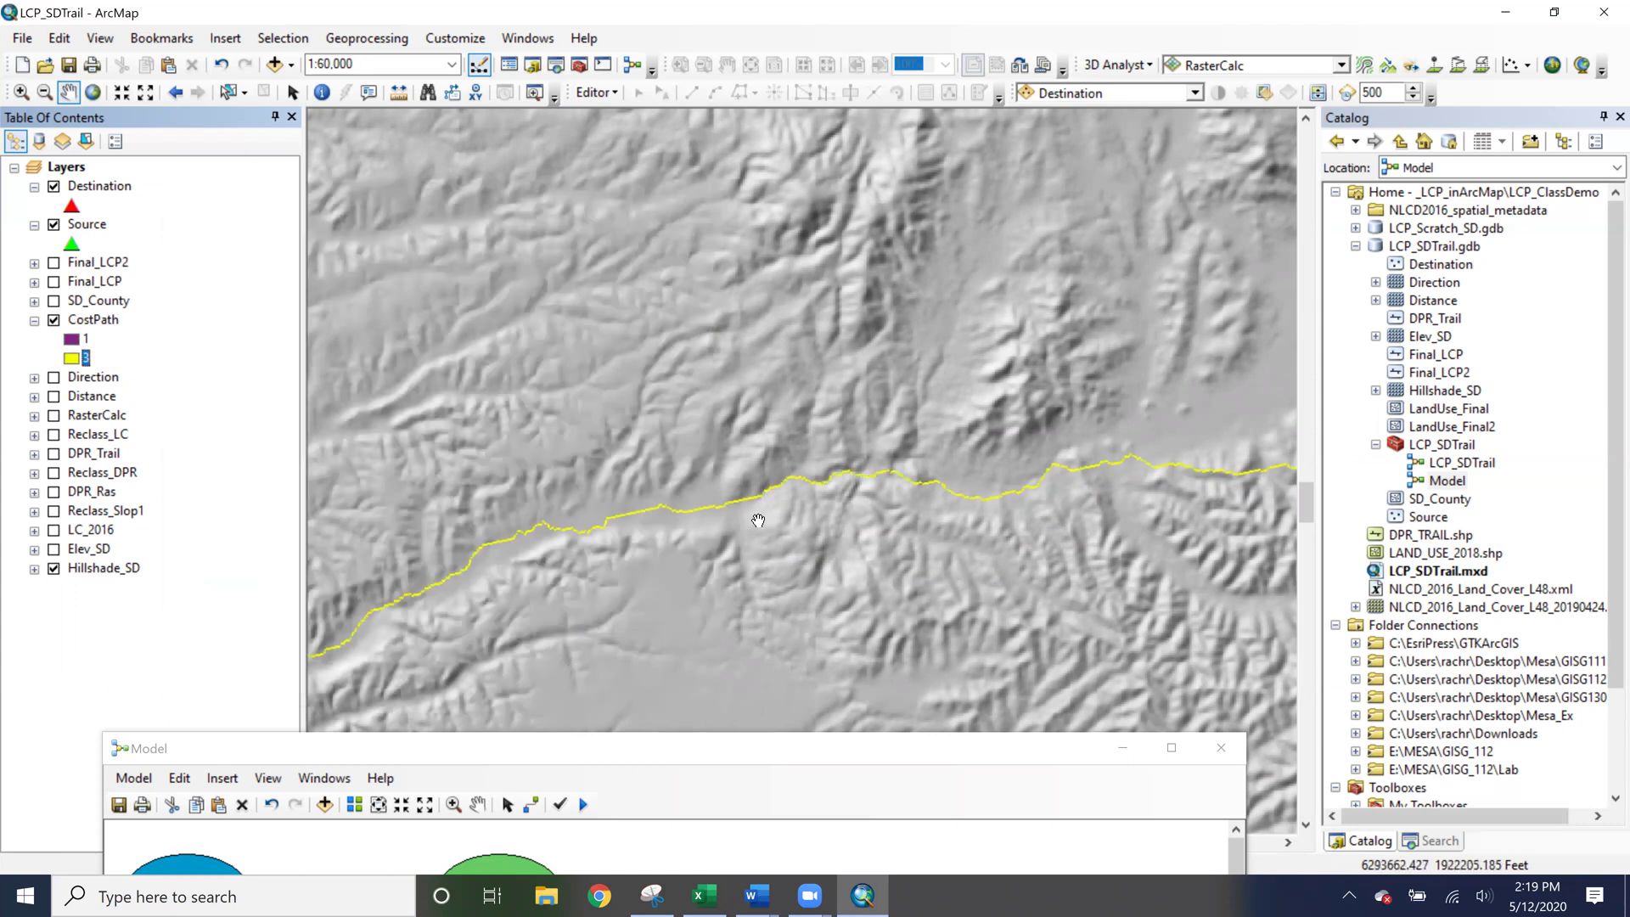
Pan along the yellow path and bring the whole model diagram into view.
scroll(758, 521, "up", 5)
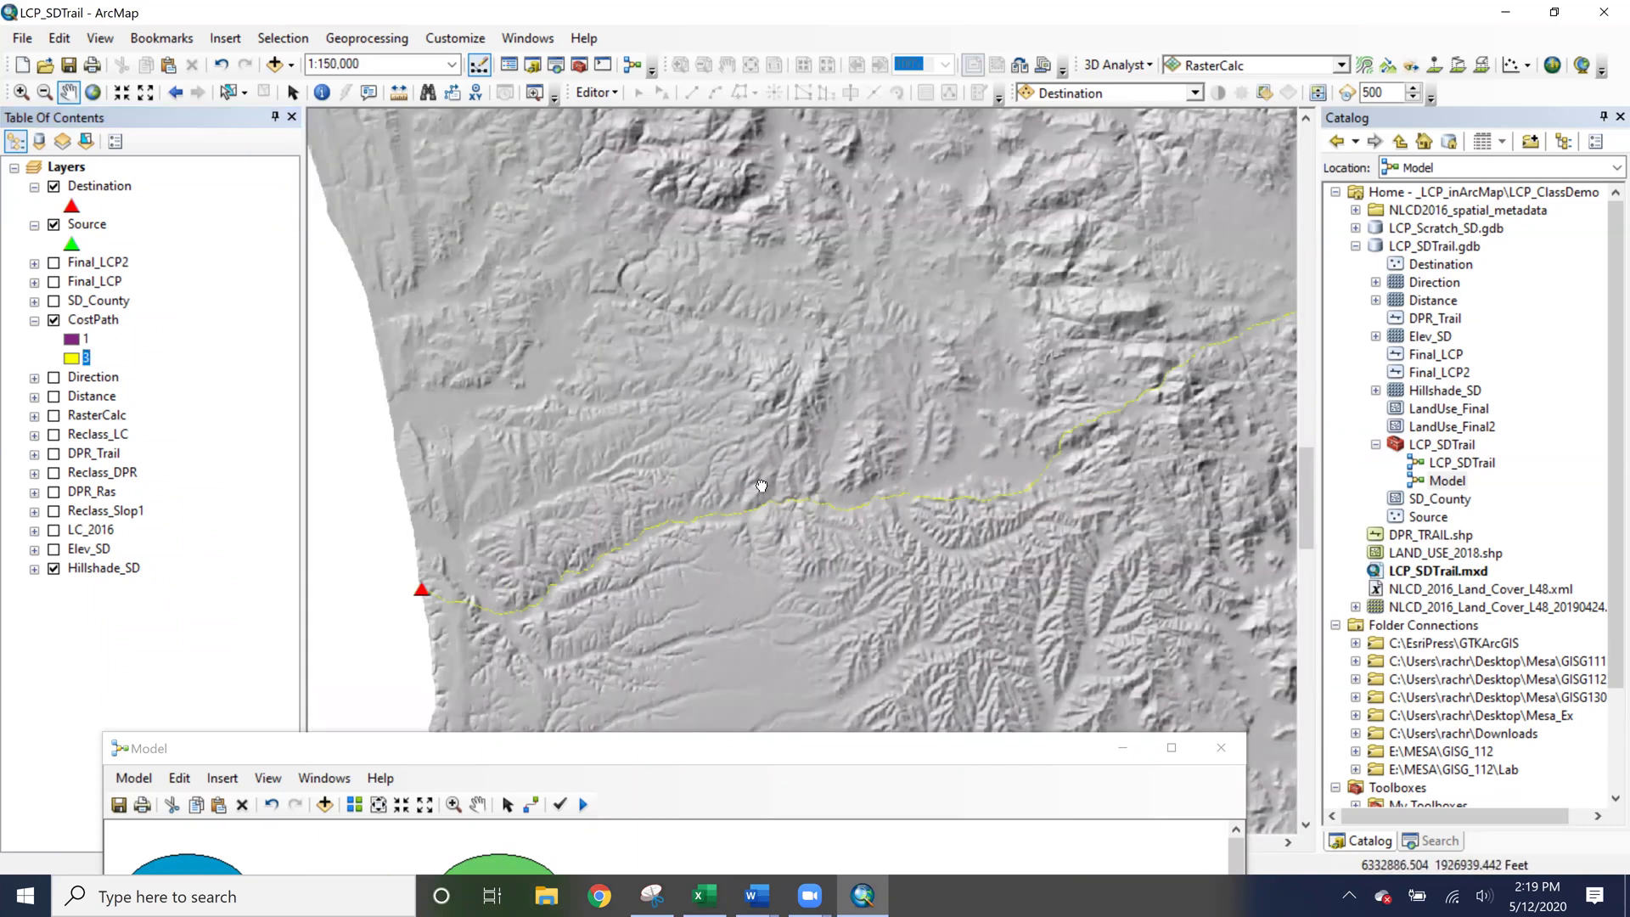
scroll(741, 485, "down", 3)
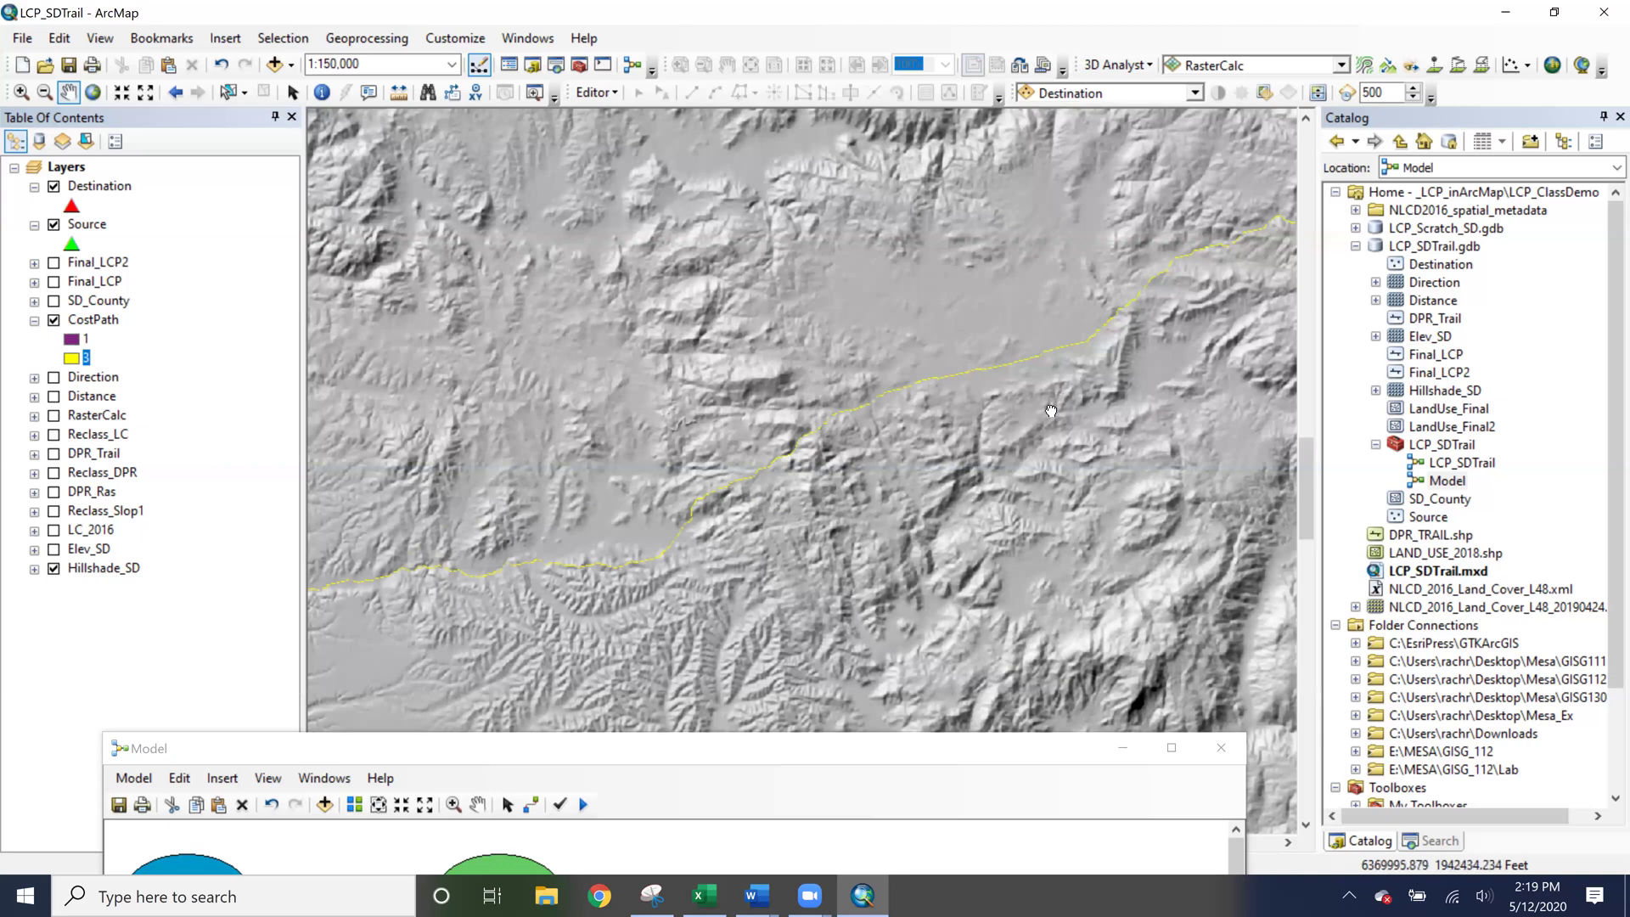
left_click_drag(1209, 307, 852, 515)
scroll(960, 357, "down", 2)
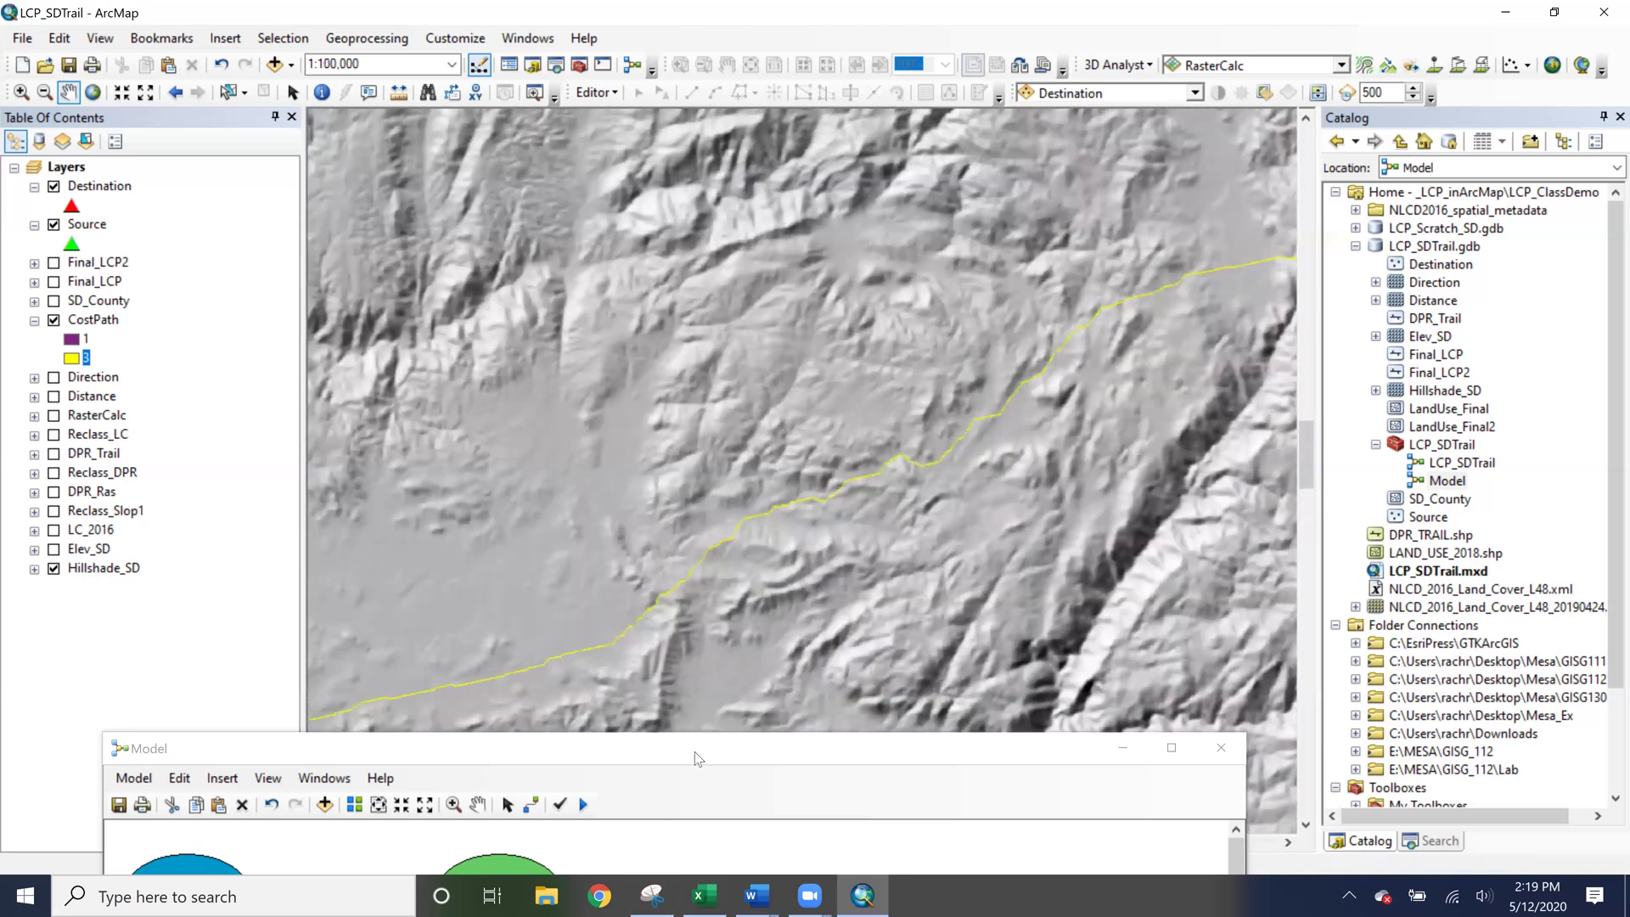
left_click_drag(695, 751, 766, 171)
Run the Raster to Polyline step to produce Final_LCP2.
right_click(1013, 434)
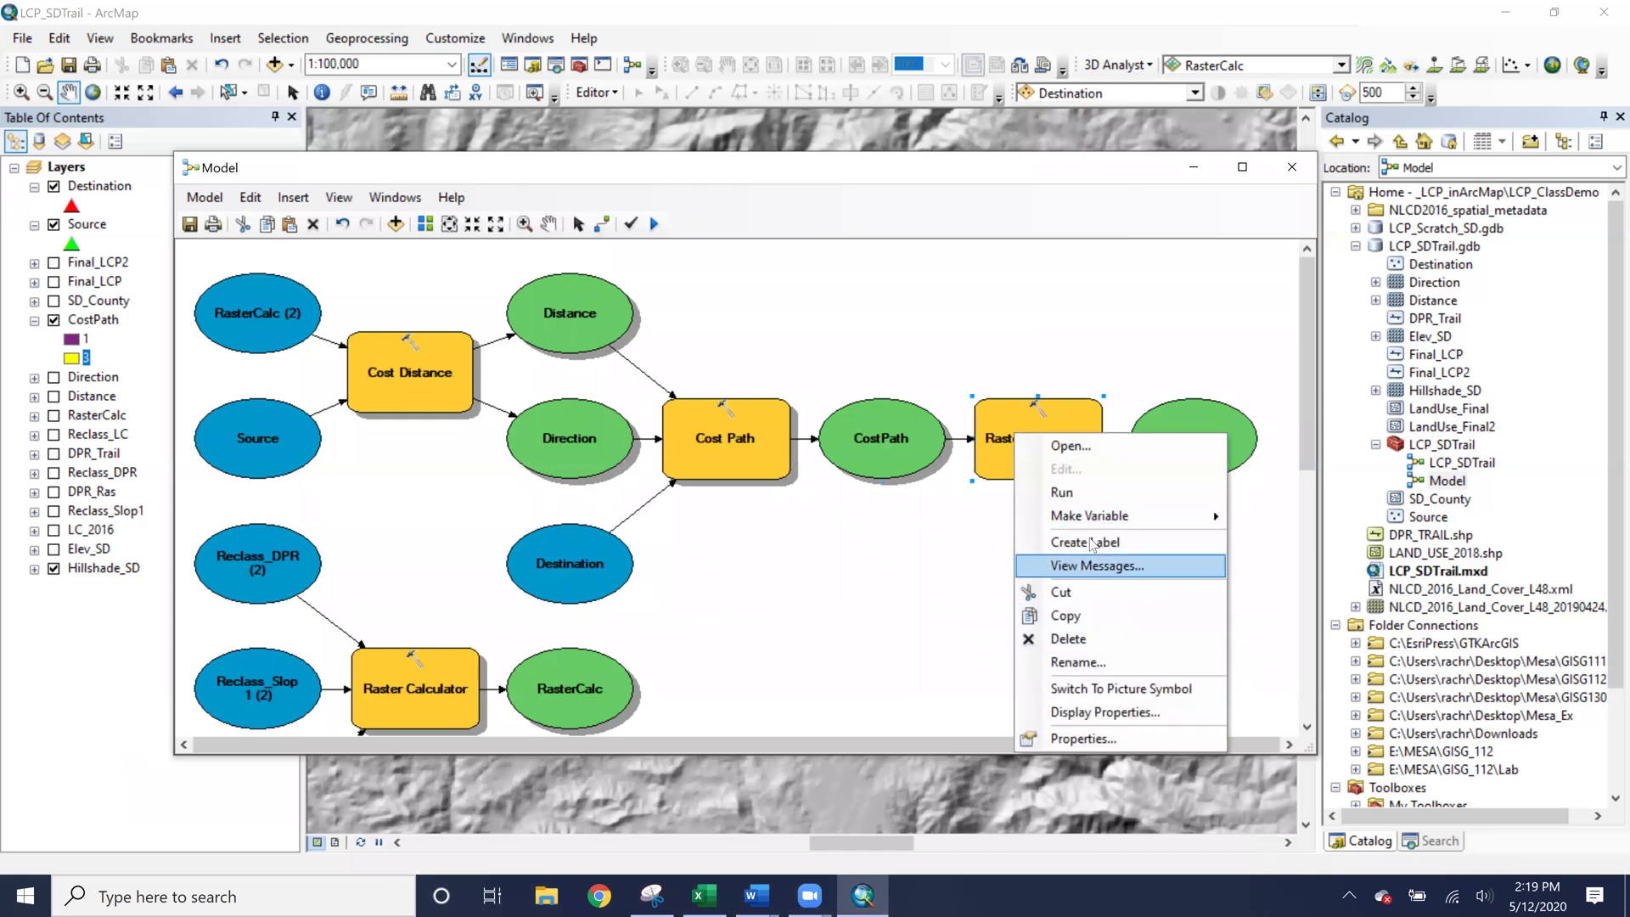
left_click(1092, 491)
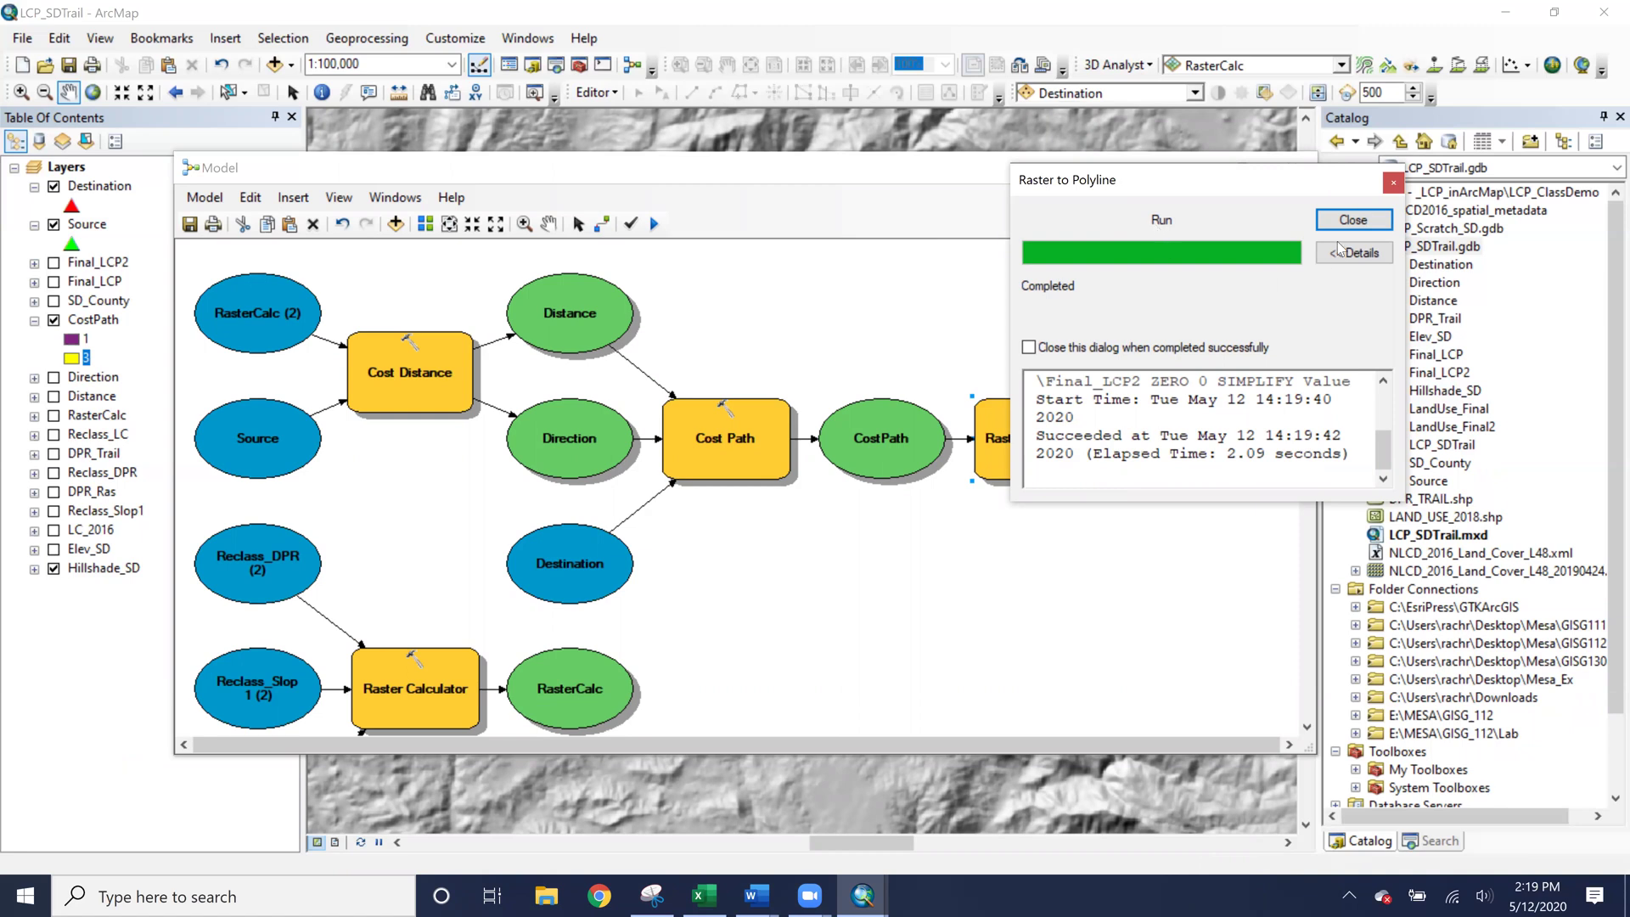
left_click(1353, 220)
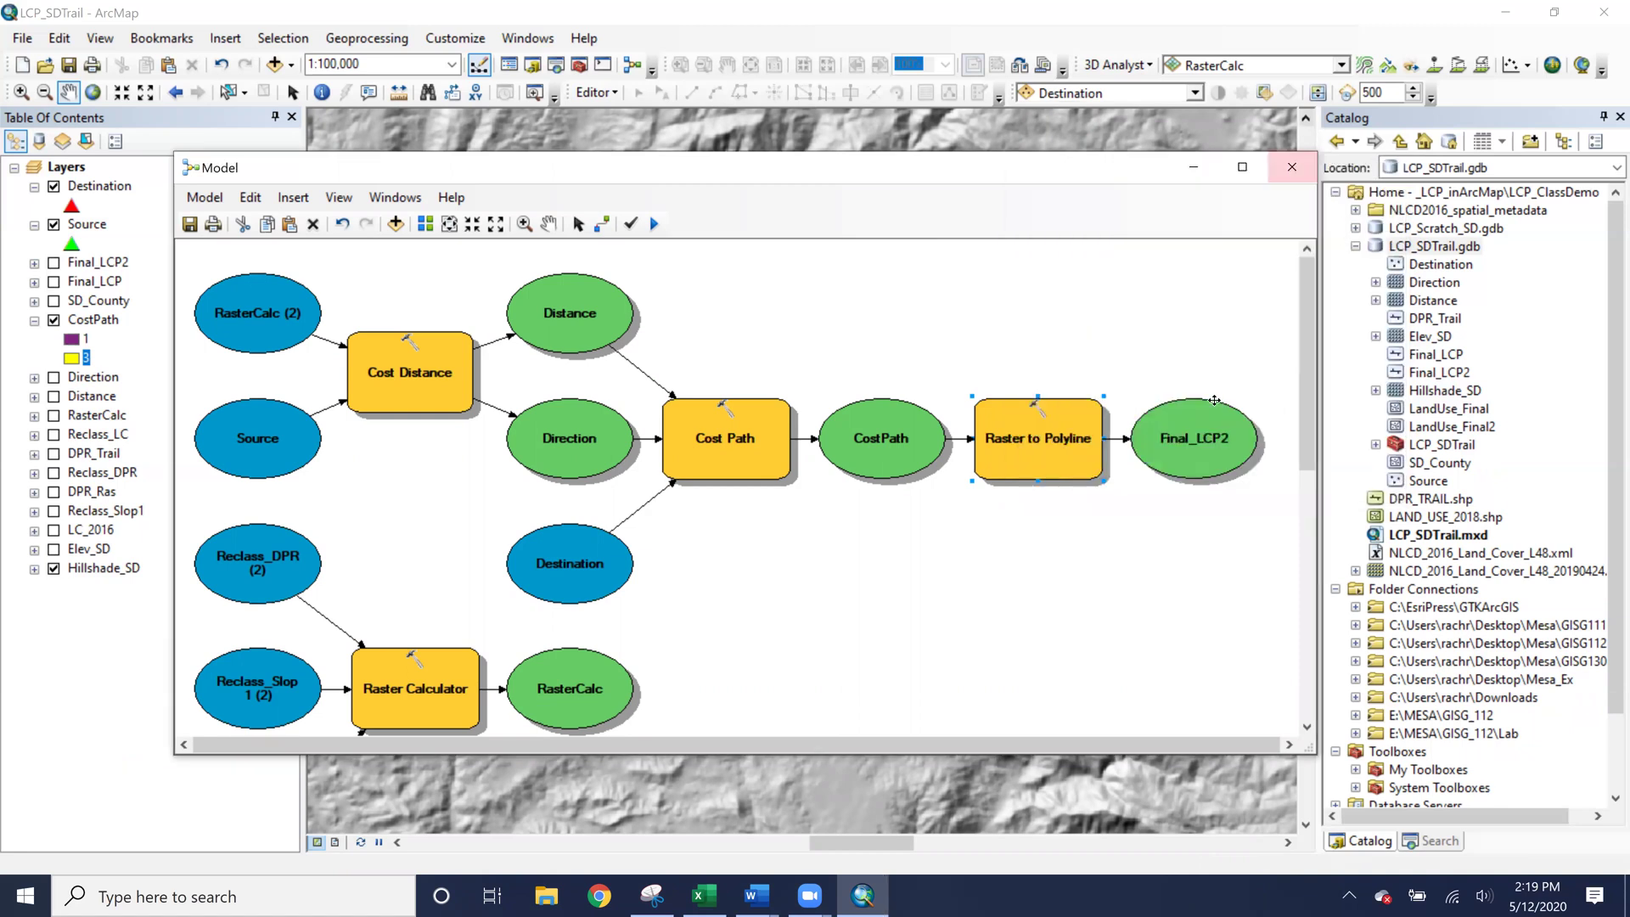
Save the edited model and minimize its window to show the map.
left_click(1290, 168)
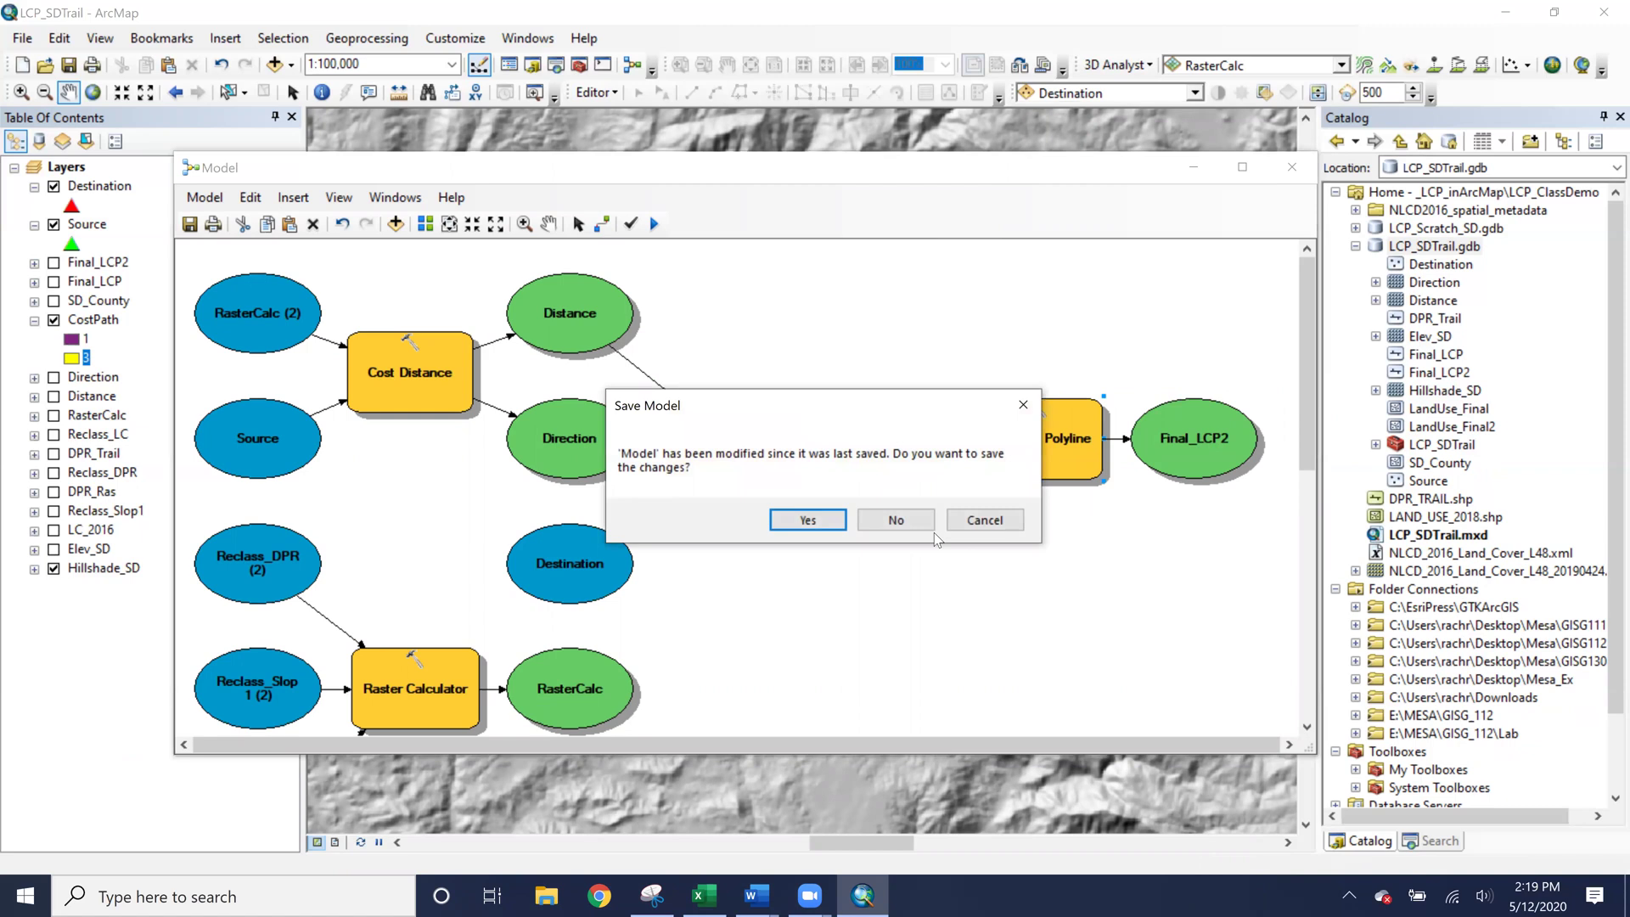
left_click(984, 520)
left_click(189, 223)
left_click(1194, 170)
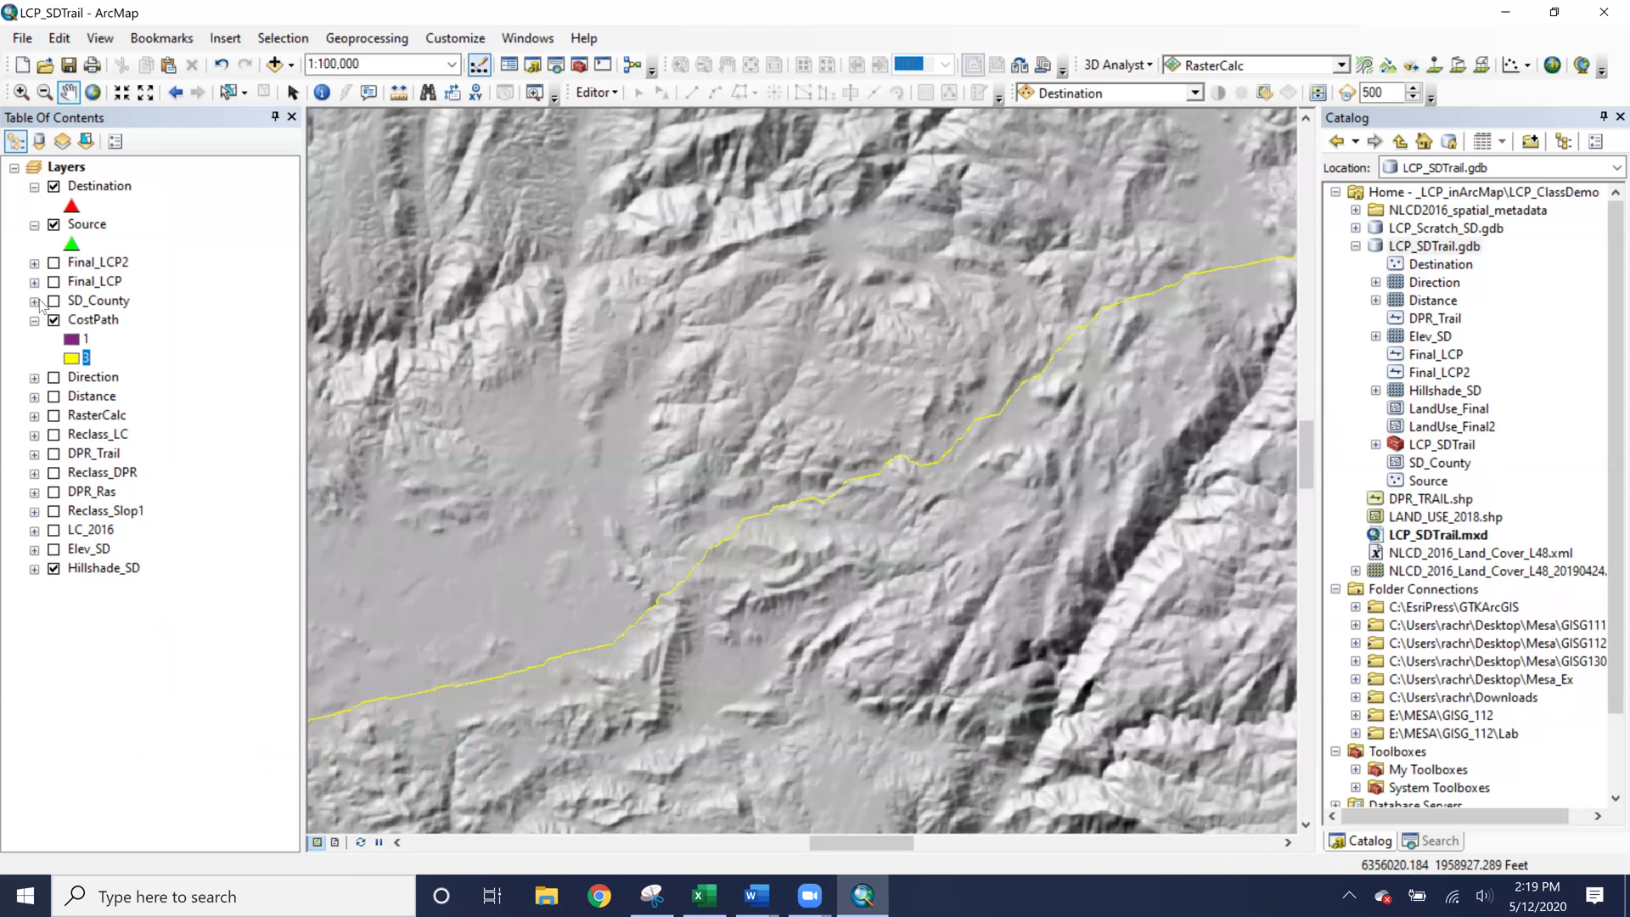
Turn on Final_LCP2 and set its green line symbol width to 5.
left_click(54, 264)
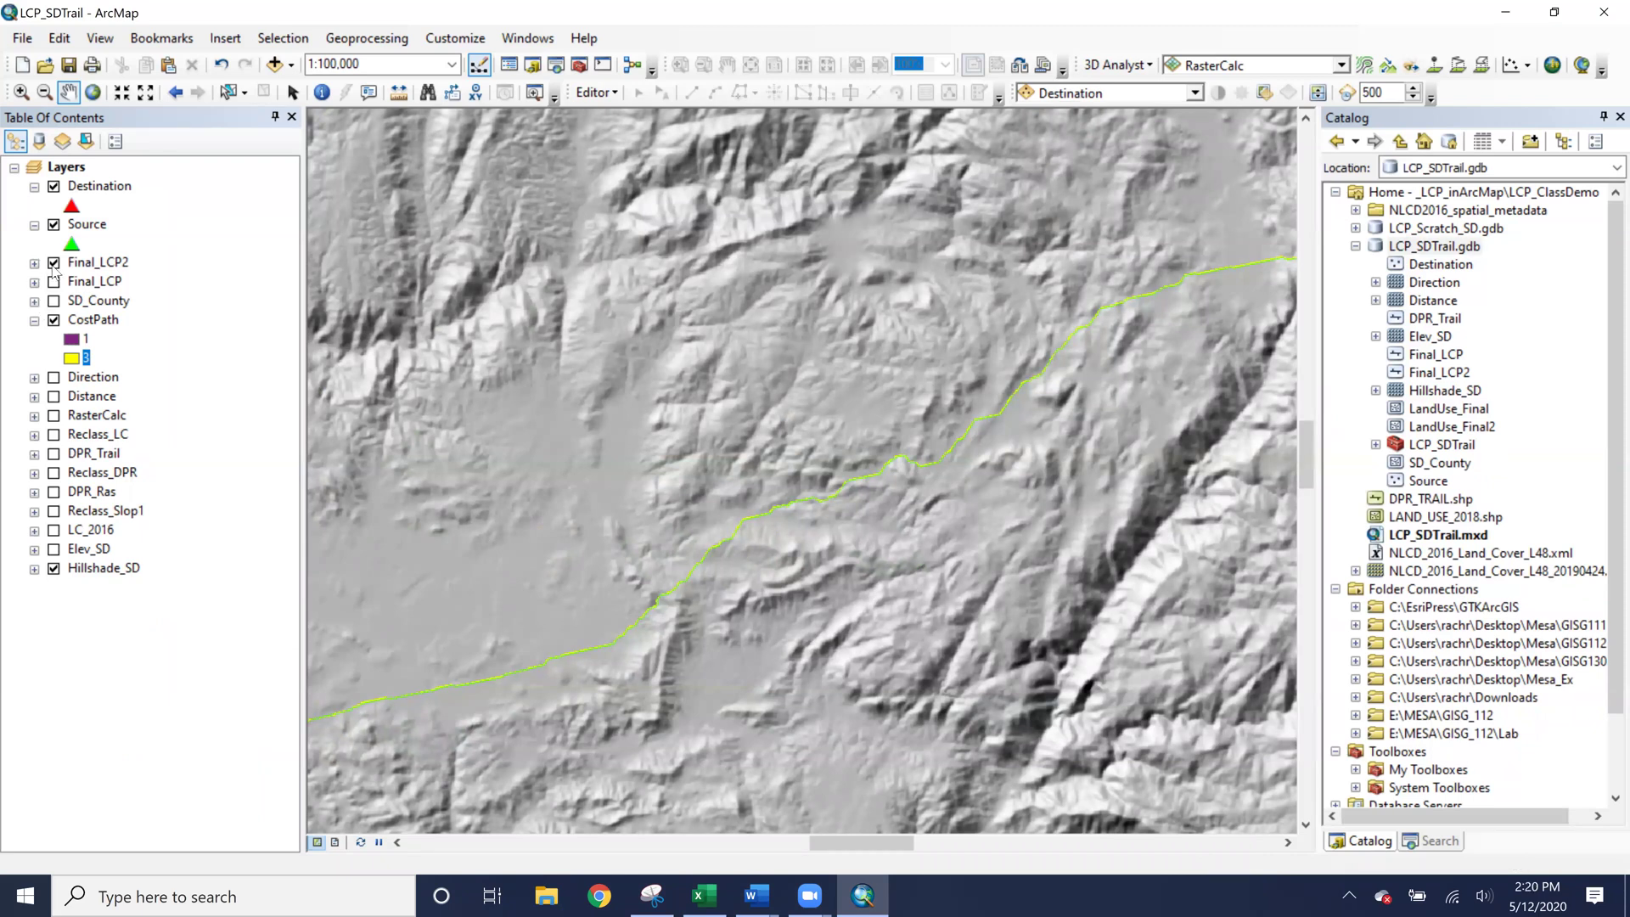
scroll(784, 583, "up", 5)
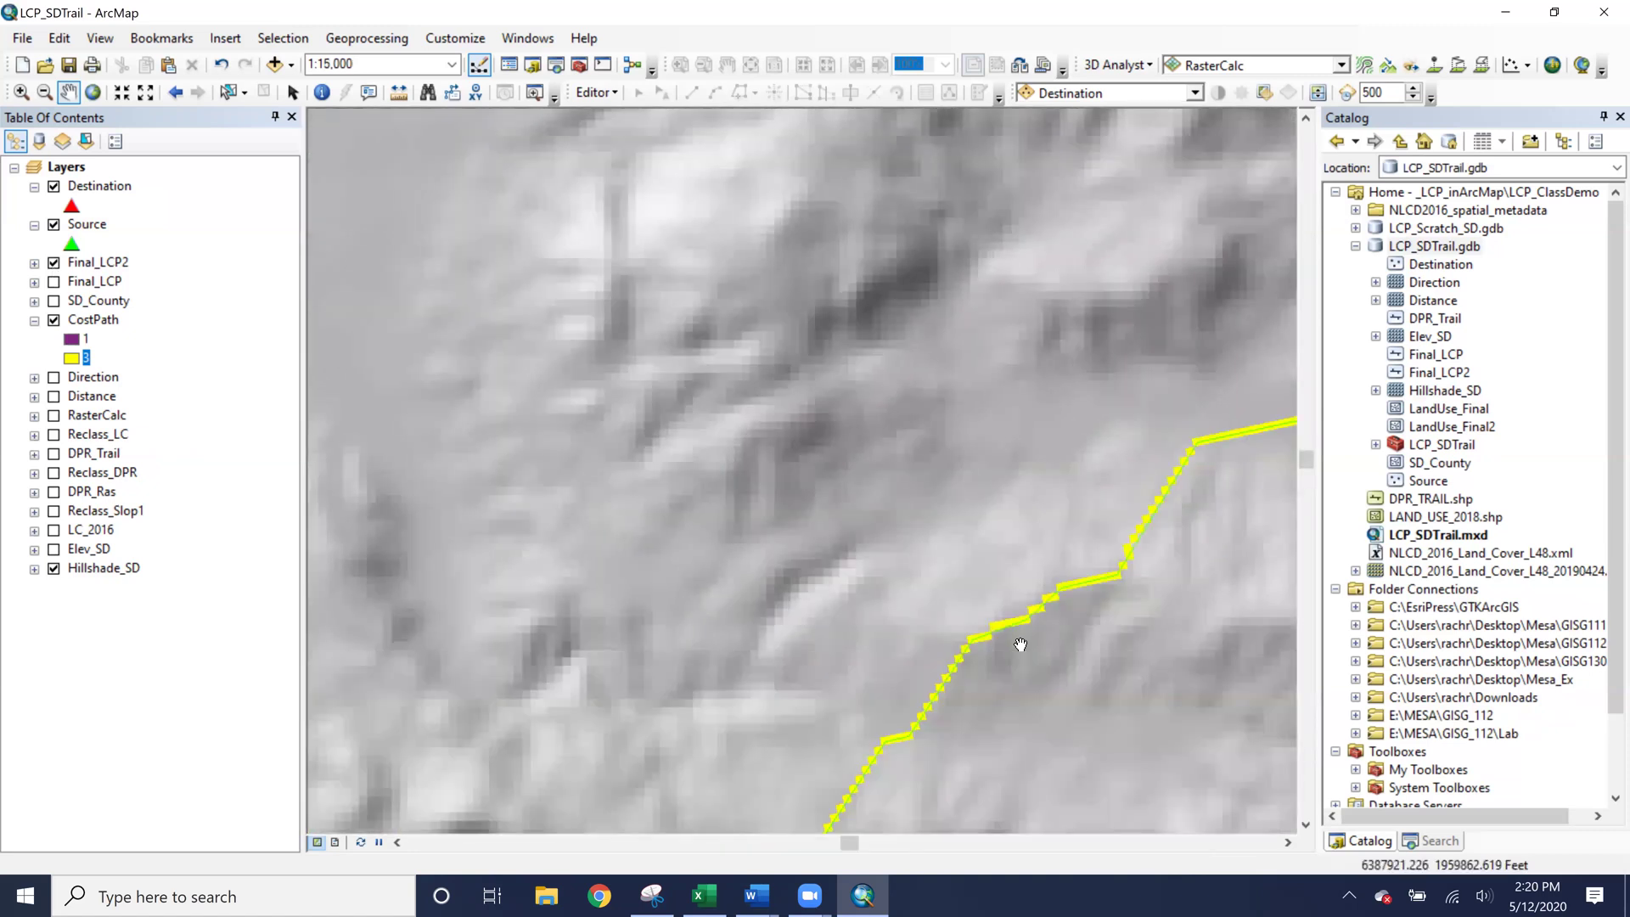
scroll(1020, 645, "down", 2)
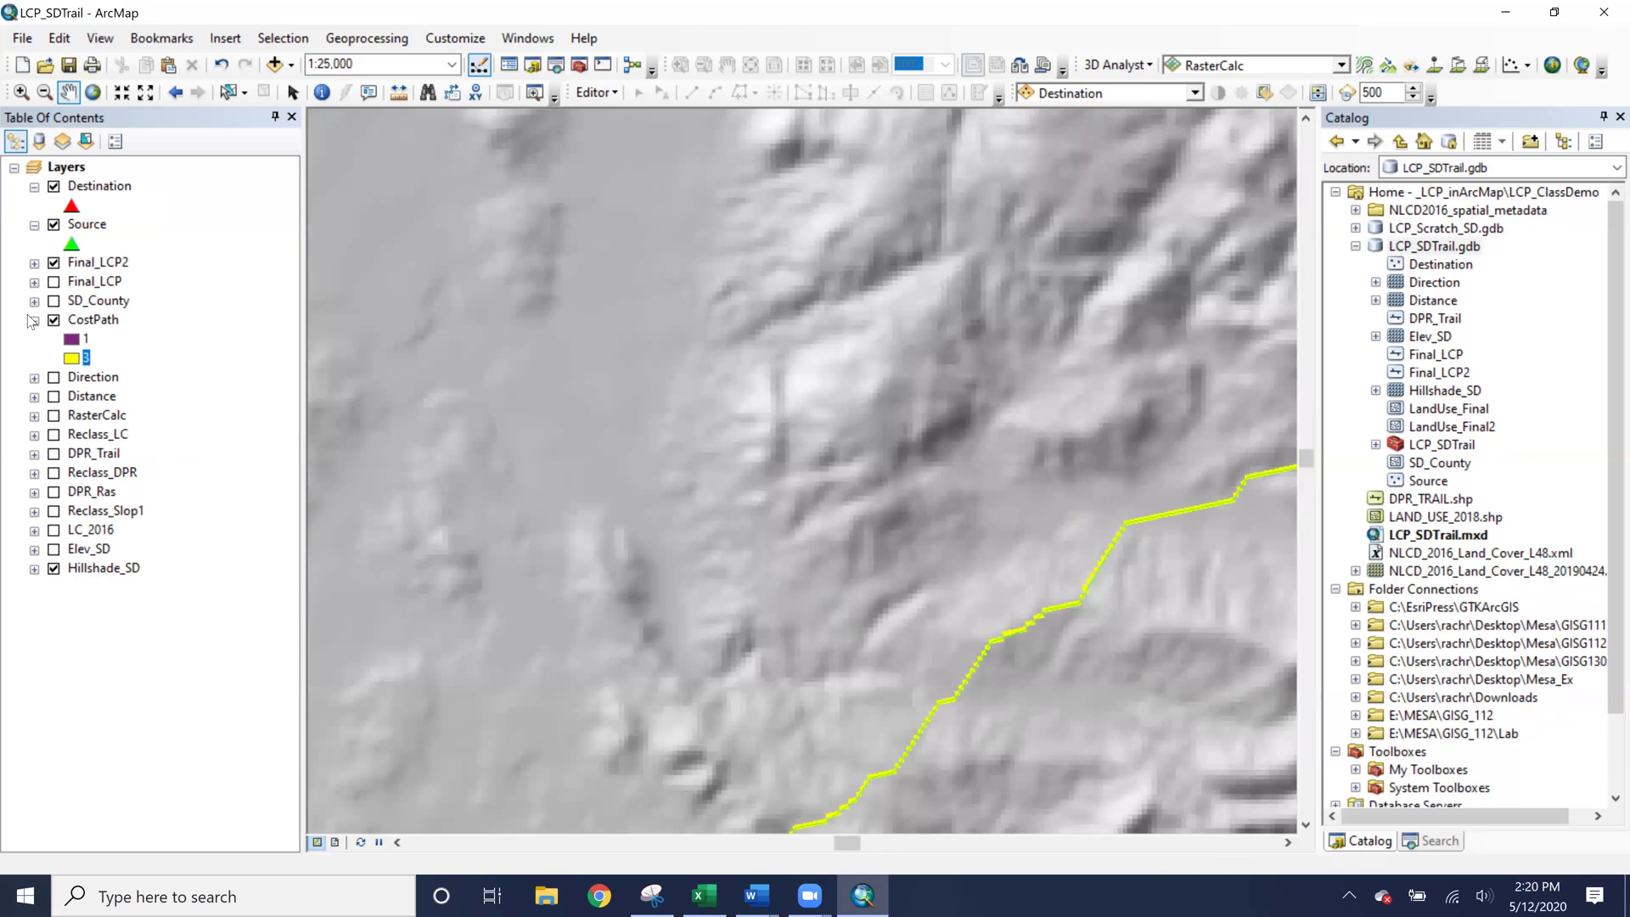
left_click(34, 263)
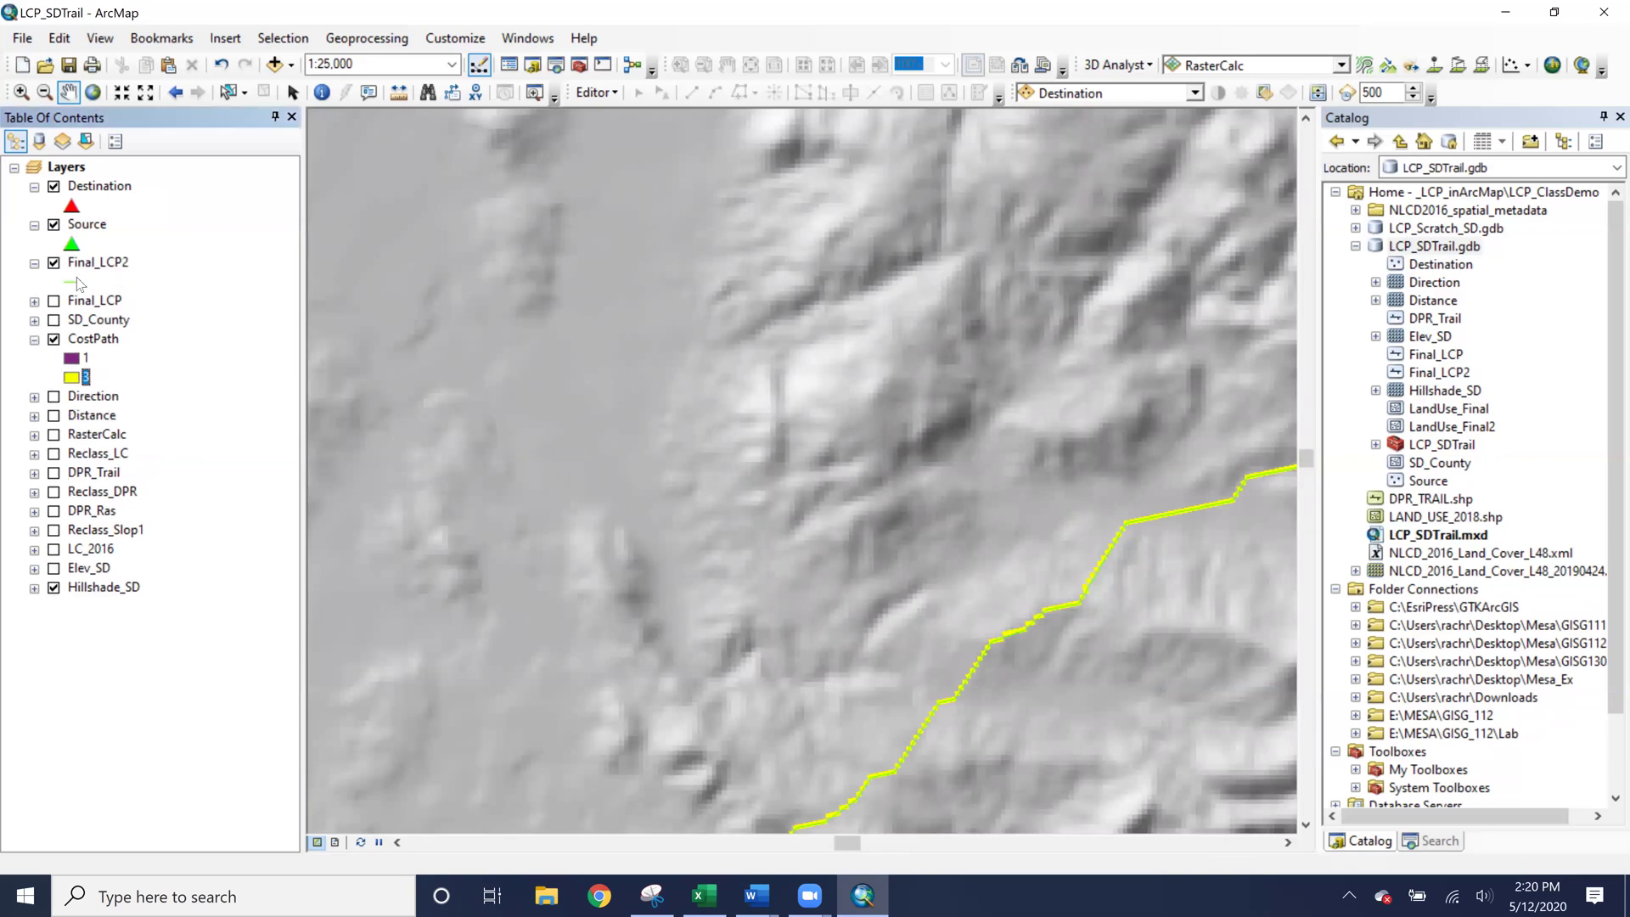
left_click(77, 282)
double_click(628, 411)
type("5")
left_click(562, 684)
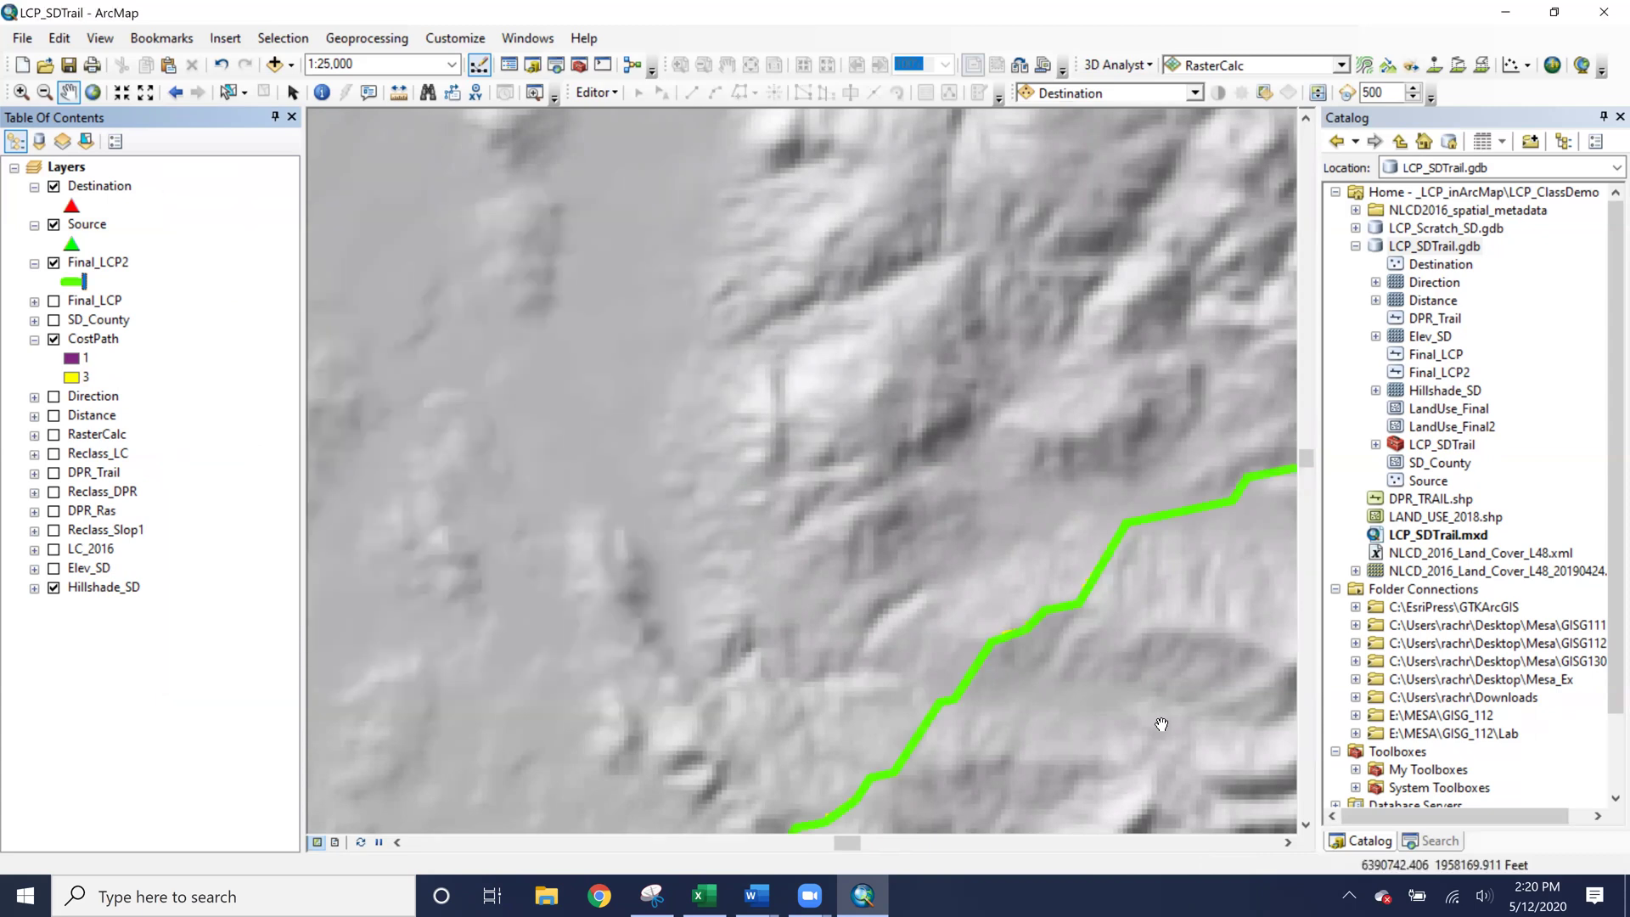
Pan the map eastward following the Final_LCP2 route across the county.
scroll(1128, 636, "up", 2)
scroll(1127, 636, "down", 3)
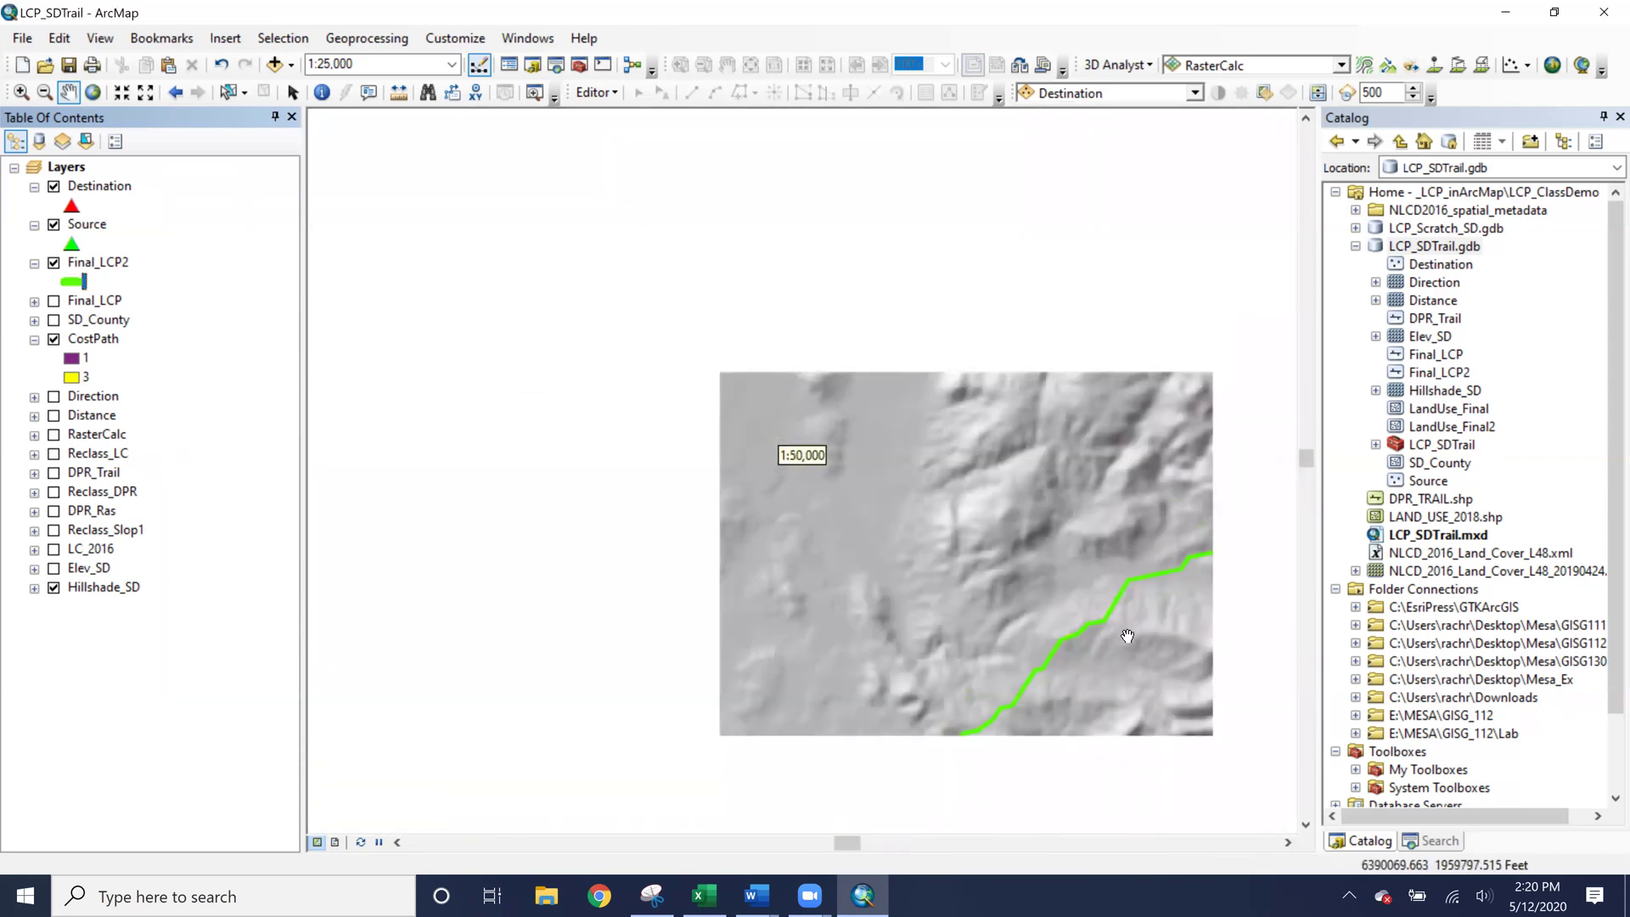
scroll(1110, 626, "down", 2)
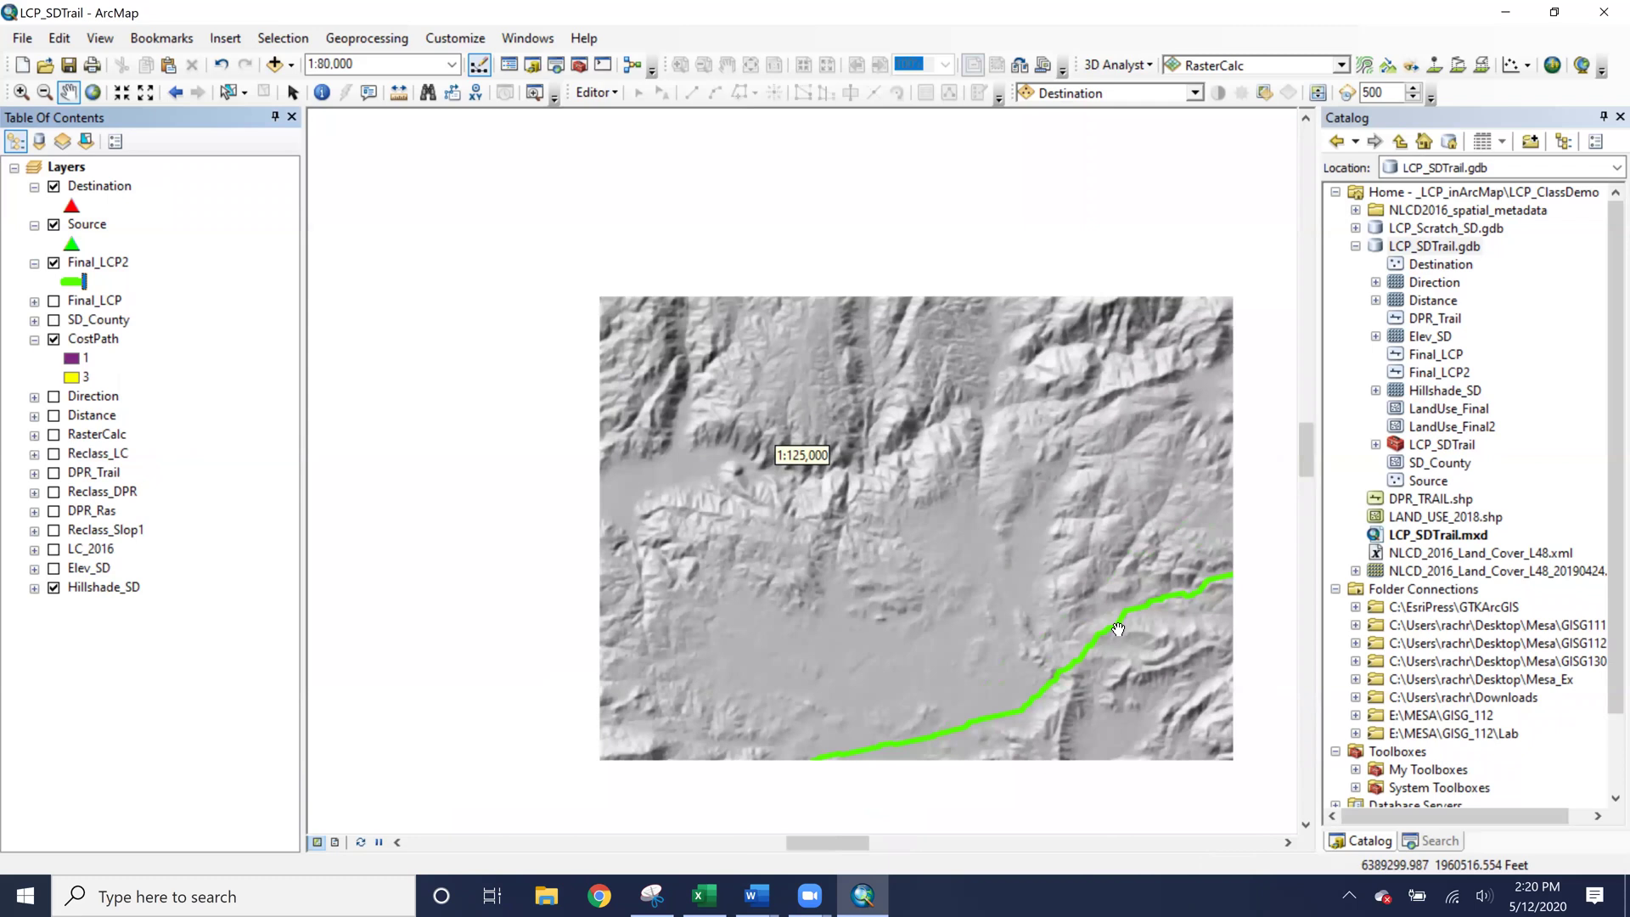
left_click_drag(1097, 656, 849, 271)
left_click_drag(1206, 391, 848, 646)
left_click_drag(1205, 374, 767, 615)
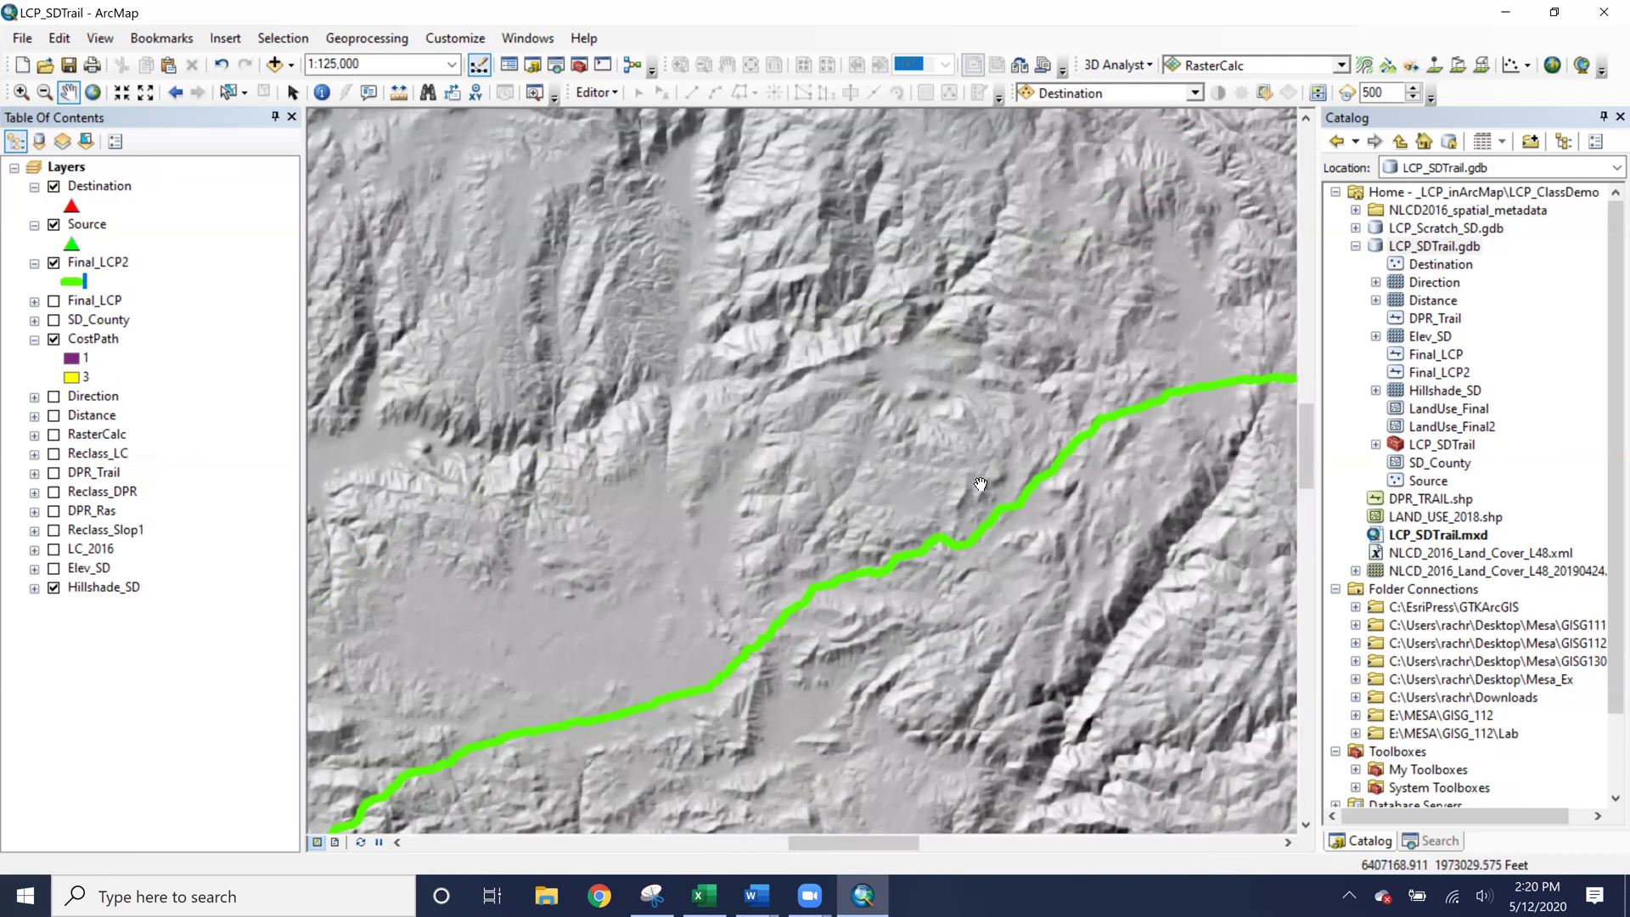
left_click_drag(1021, 418, 668, 512)
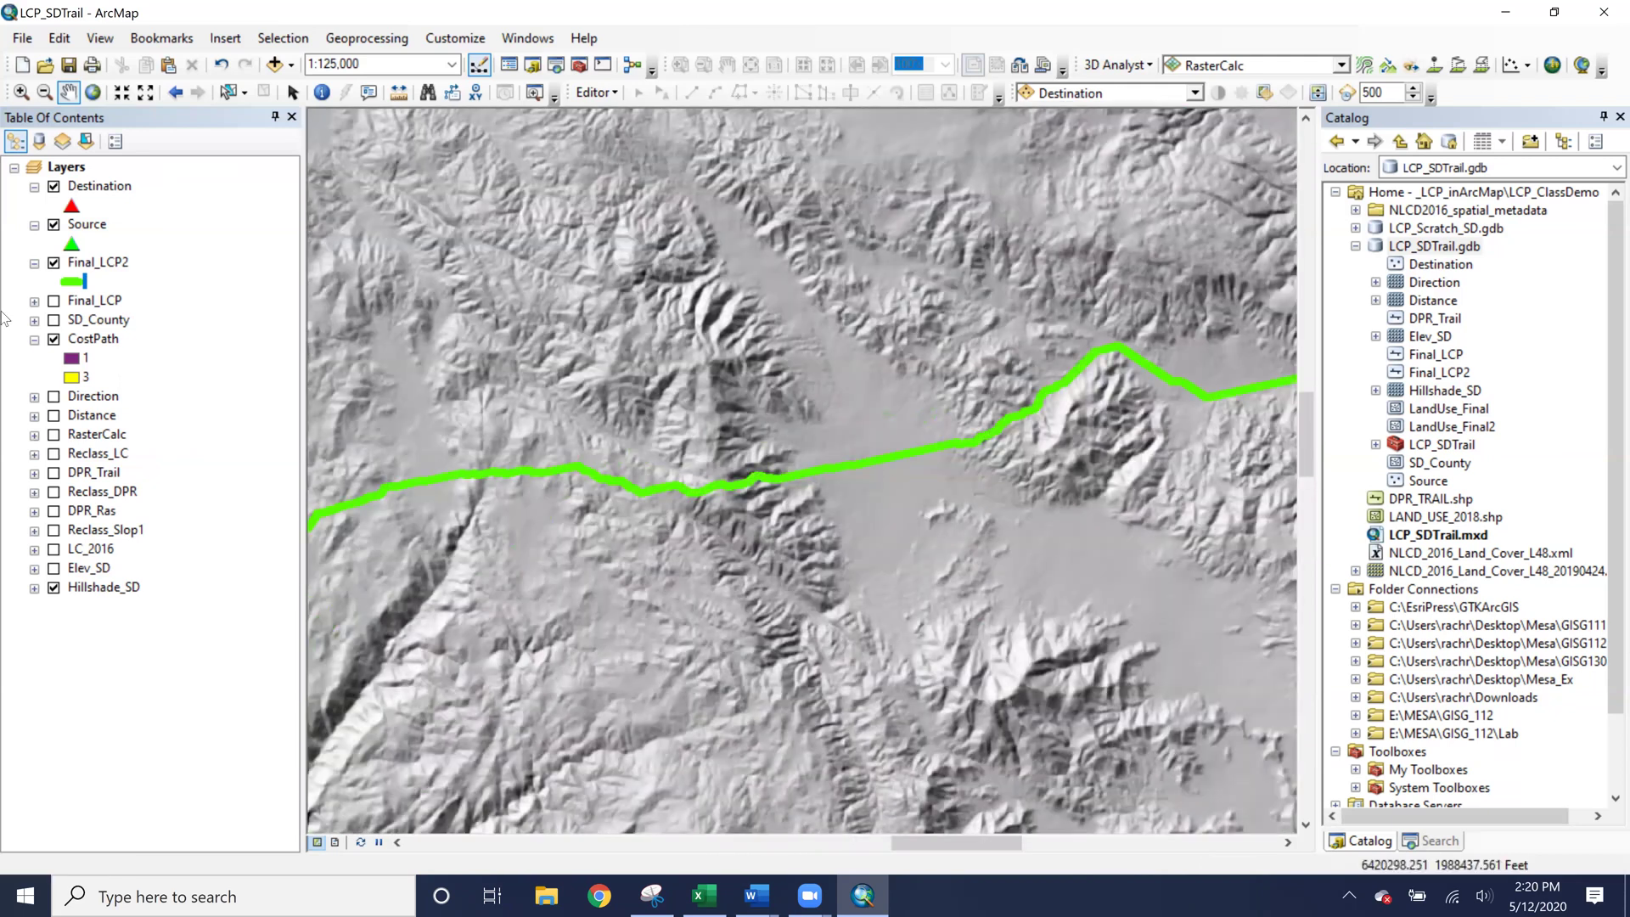
Zoom to the full Final_LCP2 layer, then zoom in along the route to its ridge section.
right_click(118, 268)
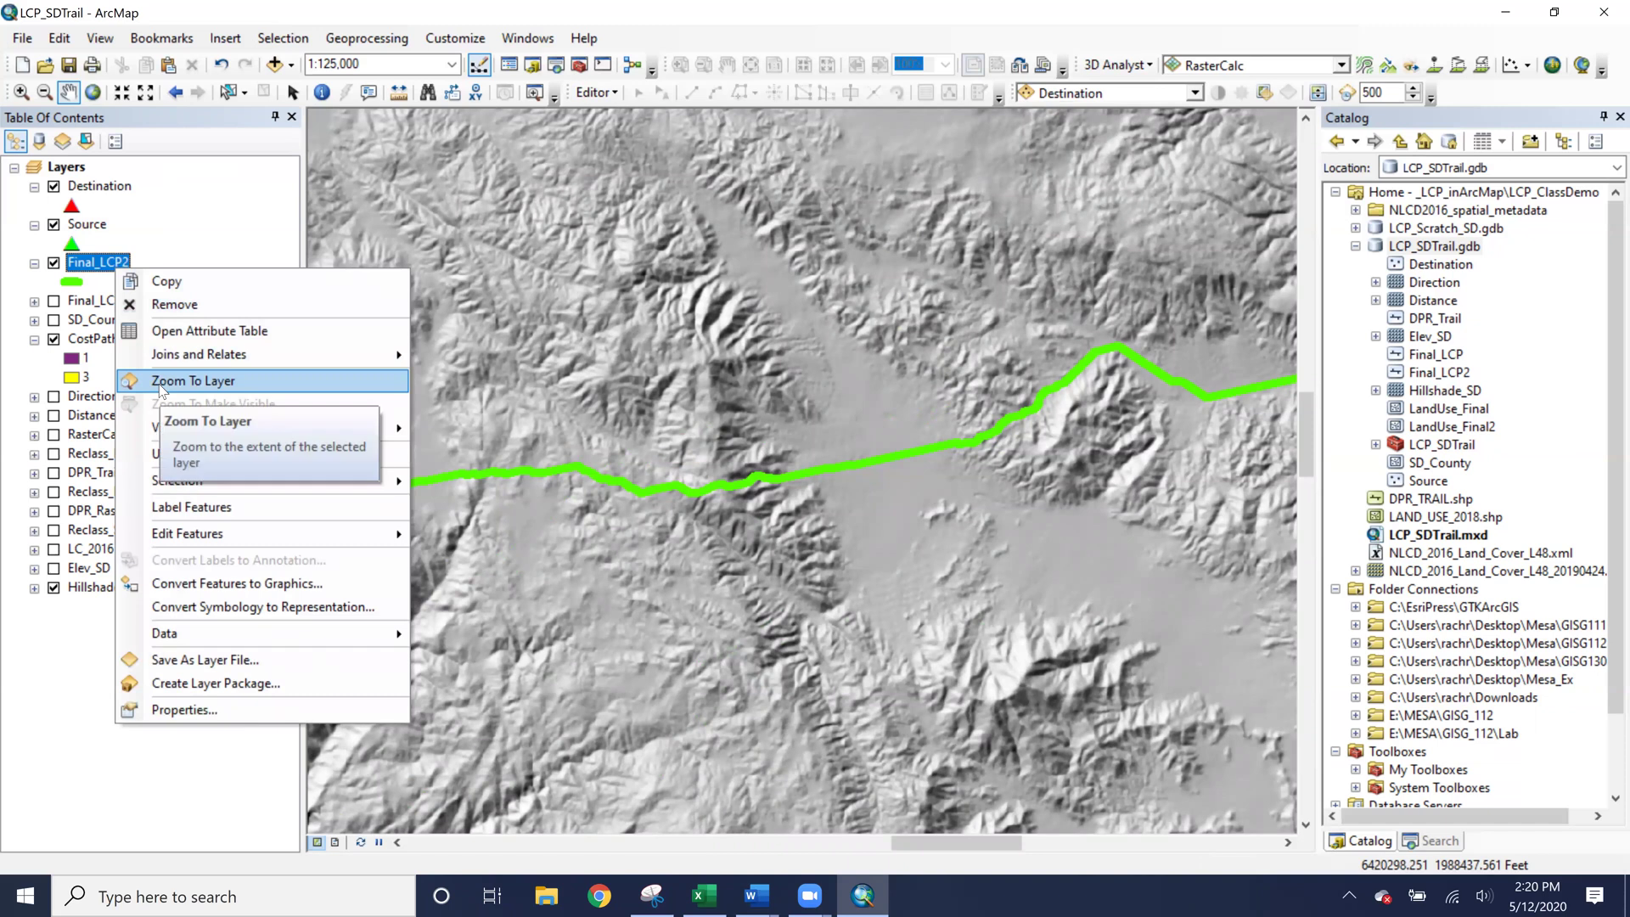
left_click(161, 390)
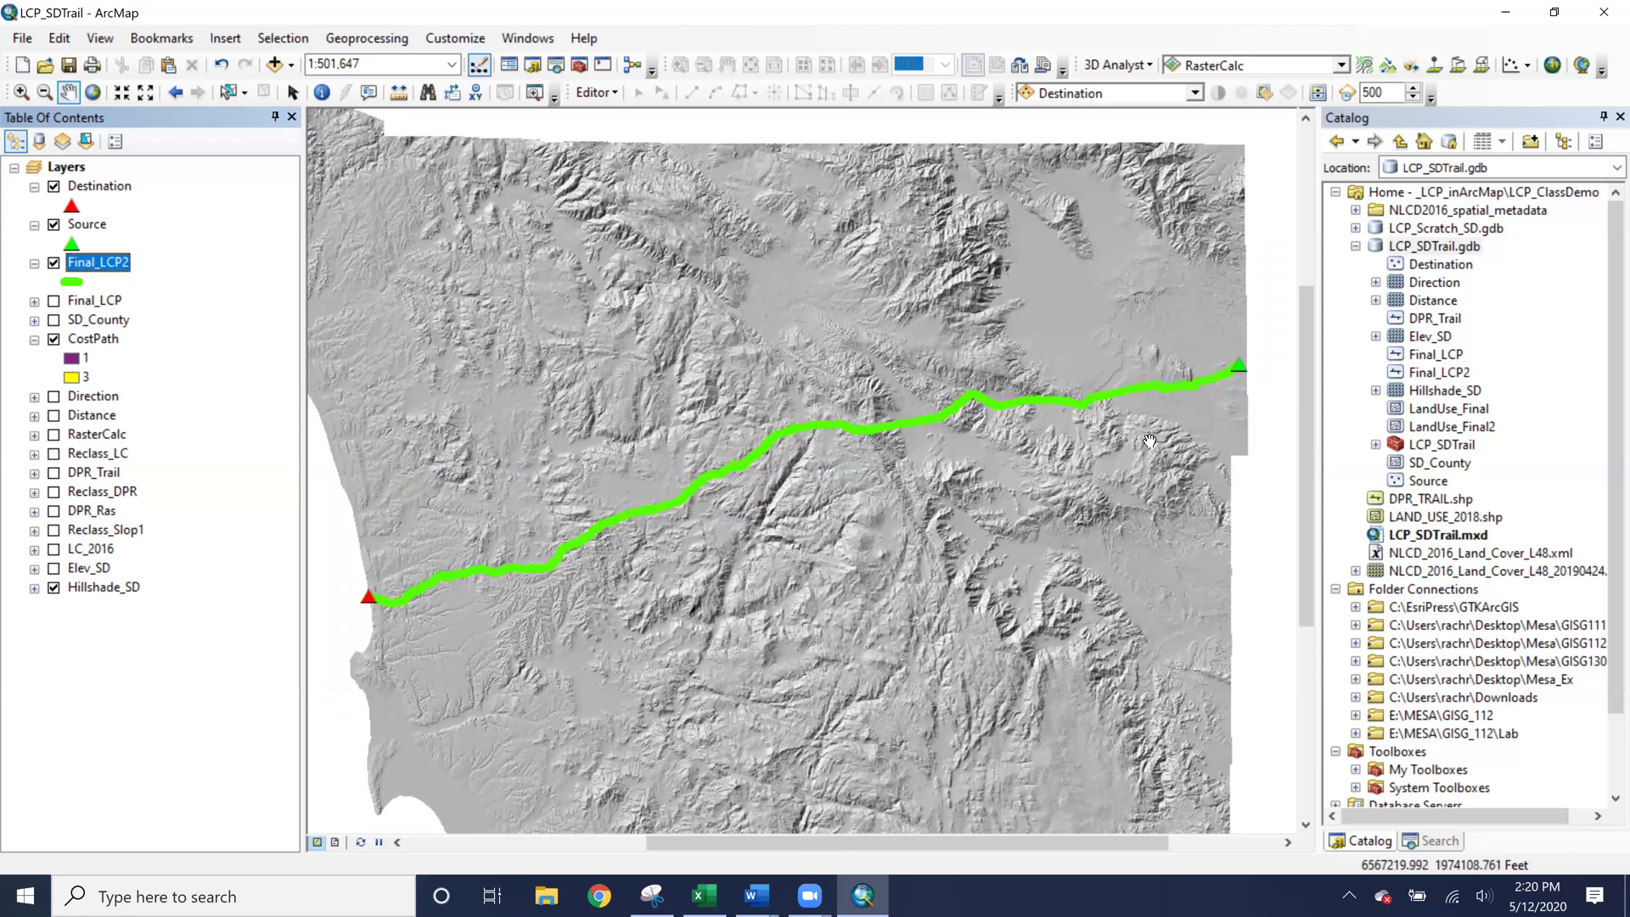
scroll(979, 396, "up", 5)
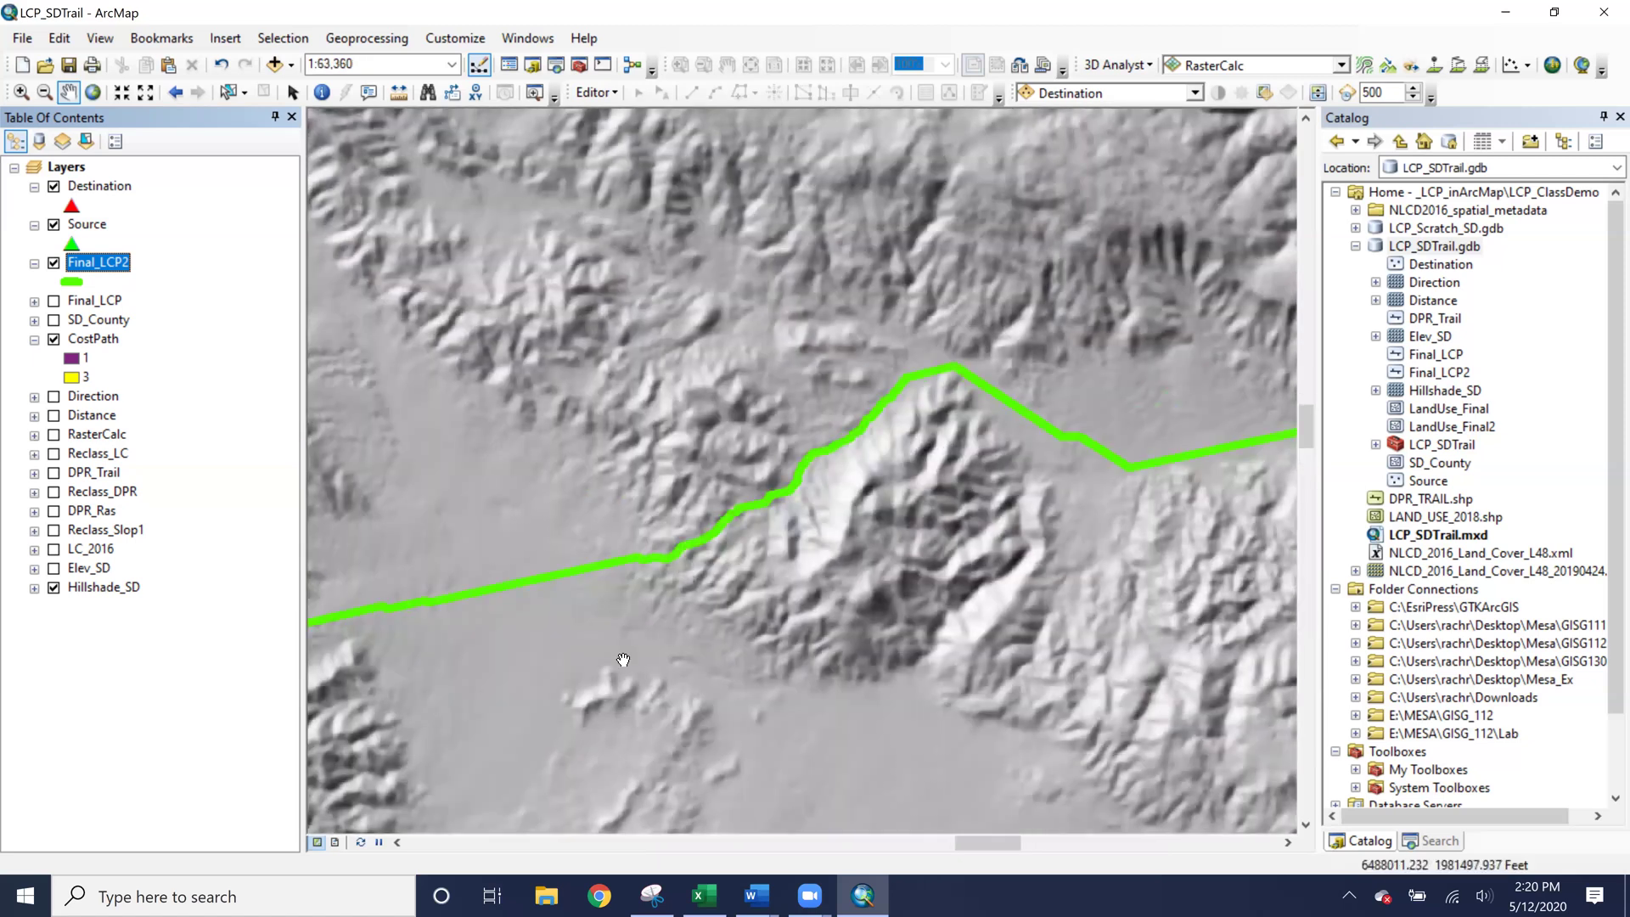
scroll(955, 393, "up", 1)
left_click_drag(955, 393, 1170, 537)
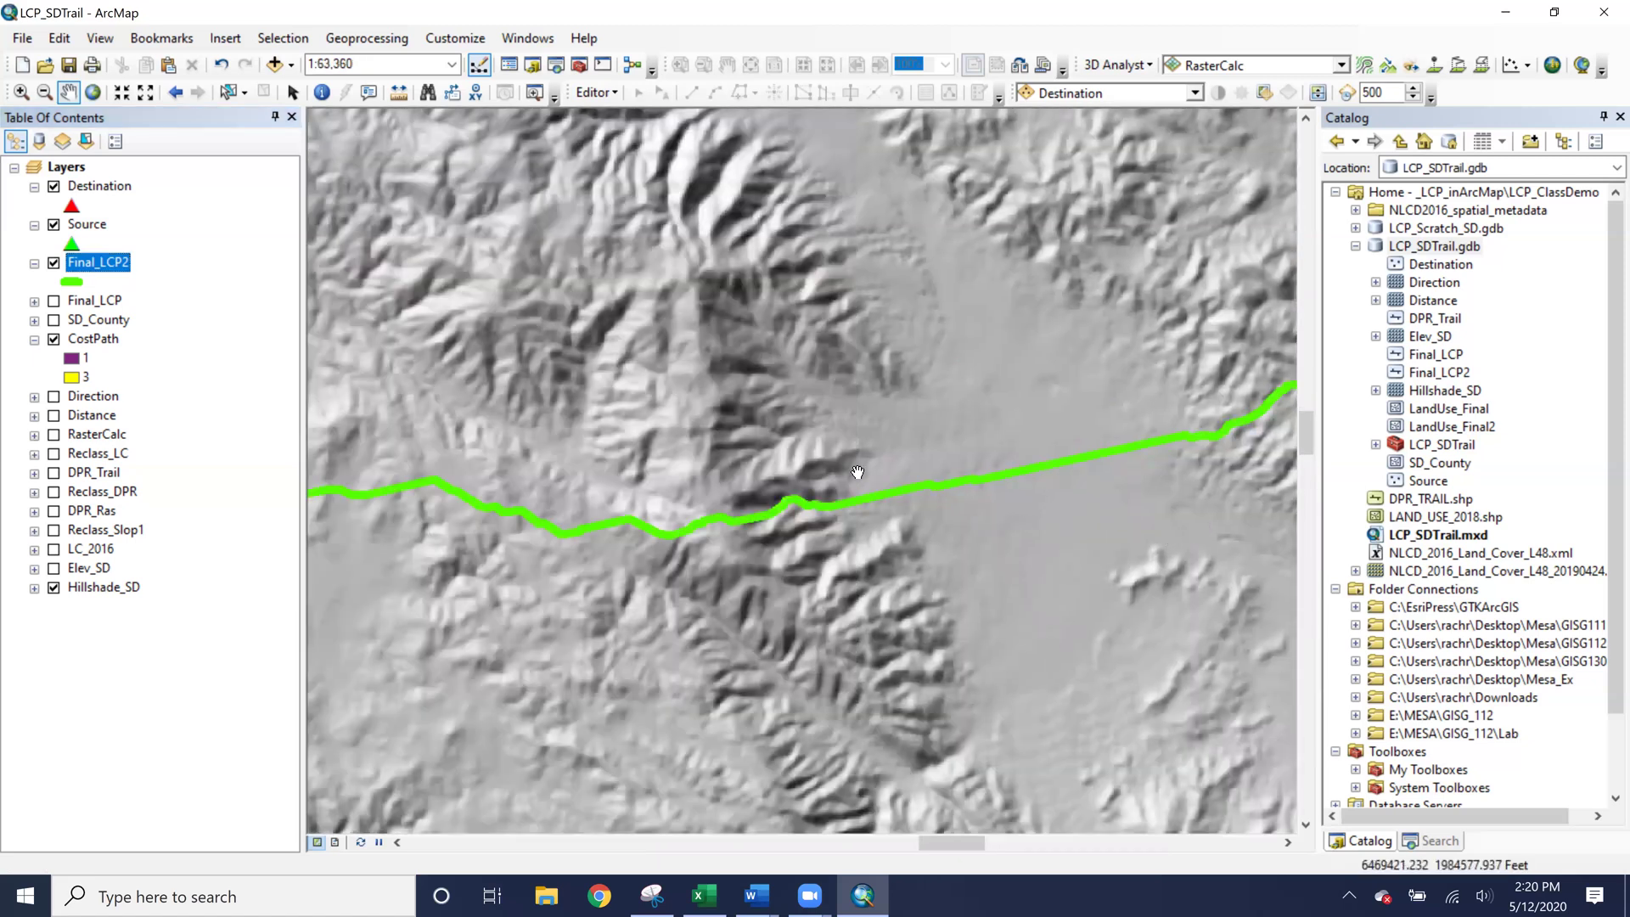
left_click_drag(875, 501, 524, 598)
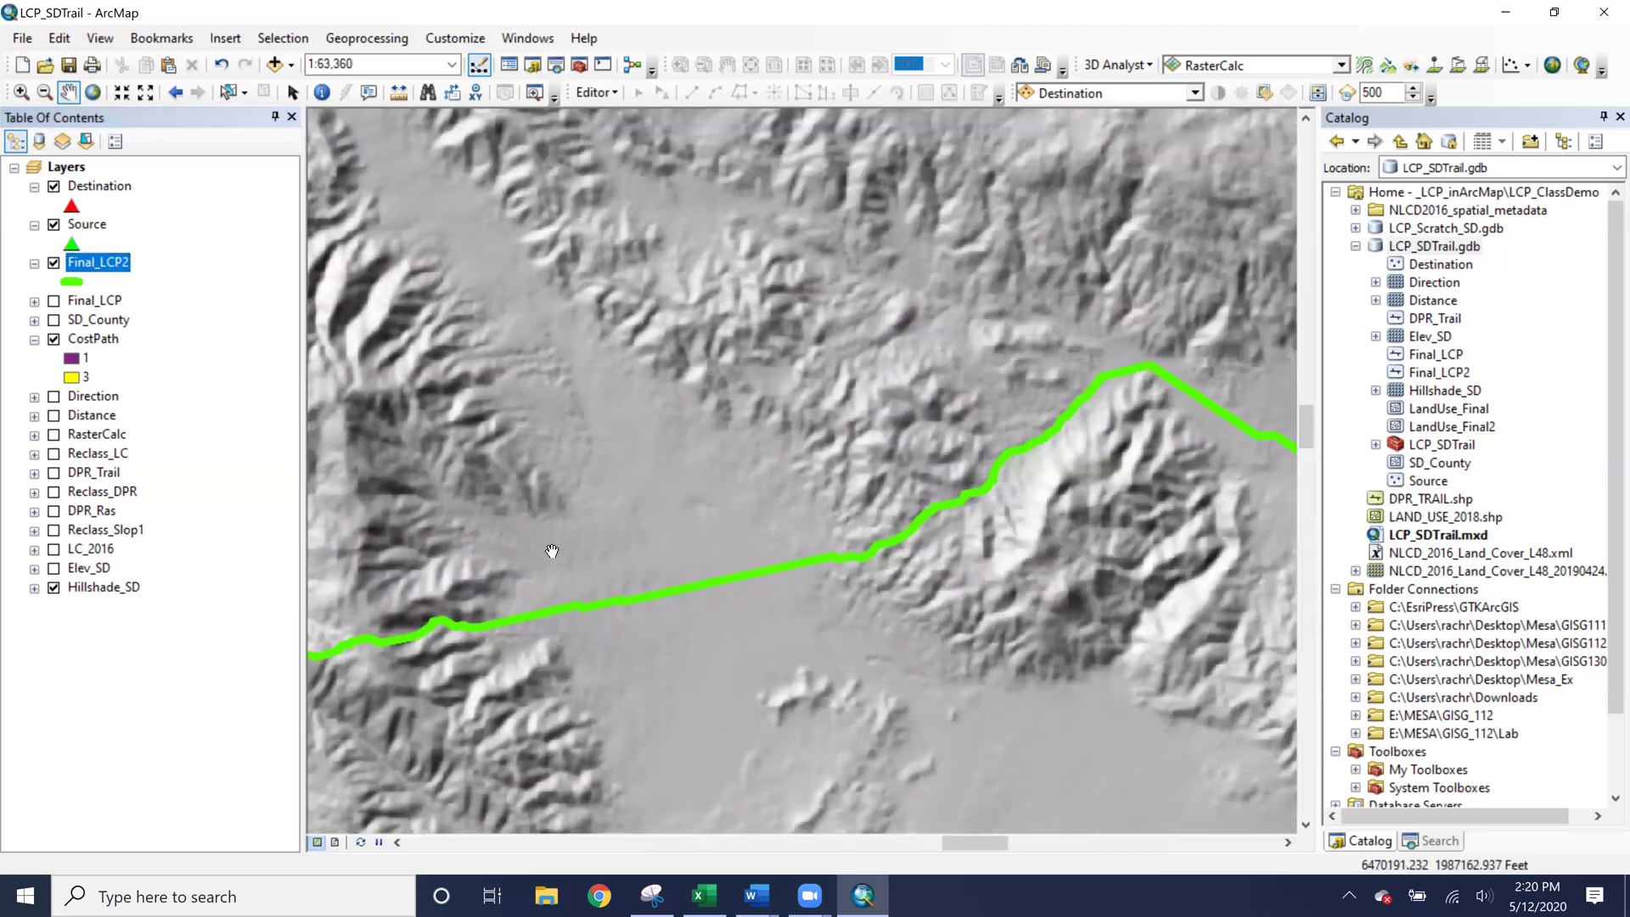
scroll(551, 552, "up", 1)
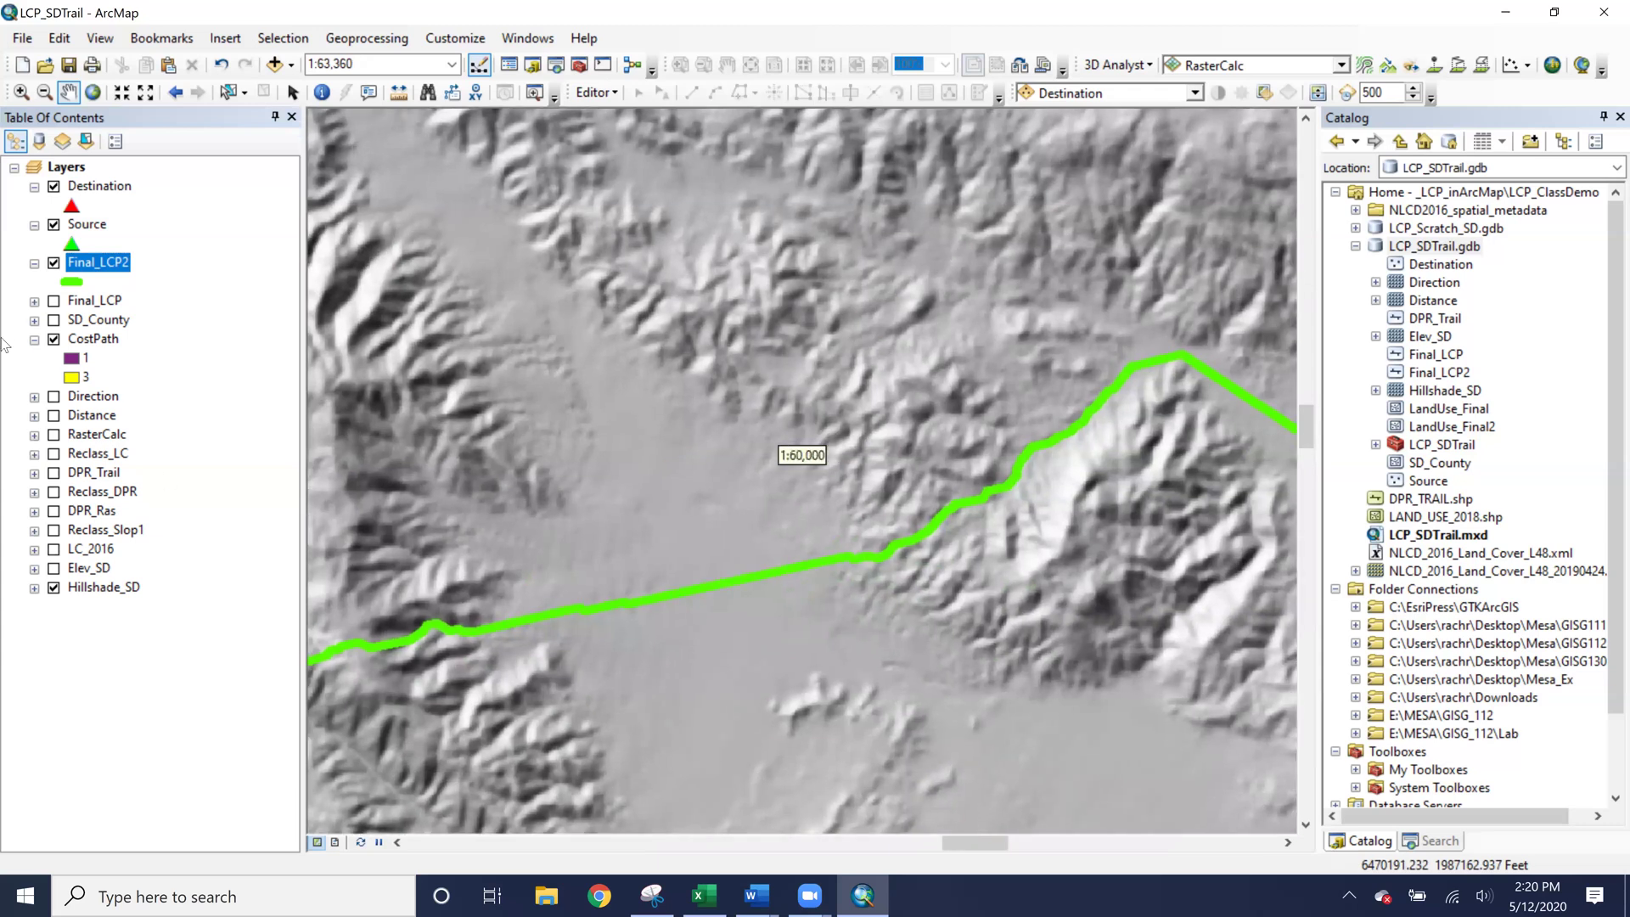
Turn on the DPR_Trail layer to compare with the route, then expand the LCP_SDTrail toolbox.
left_click(54, 472)
scroll(515, 579, "down", 2)
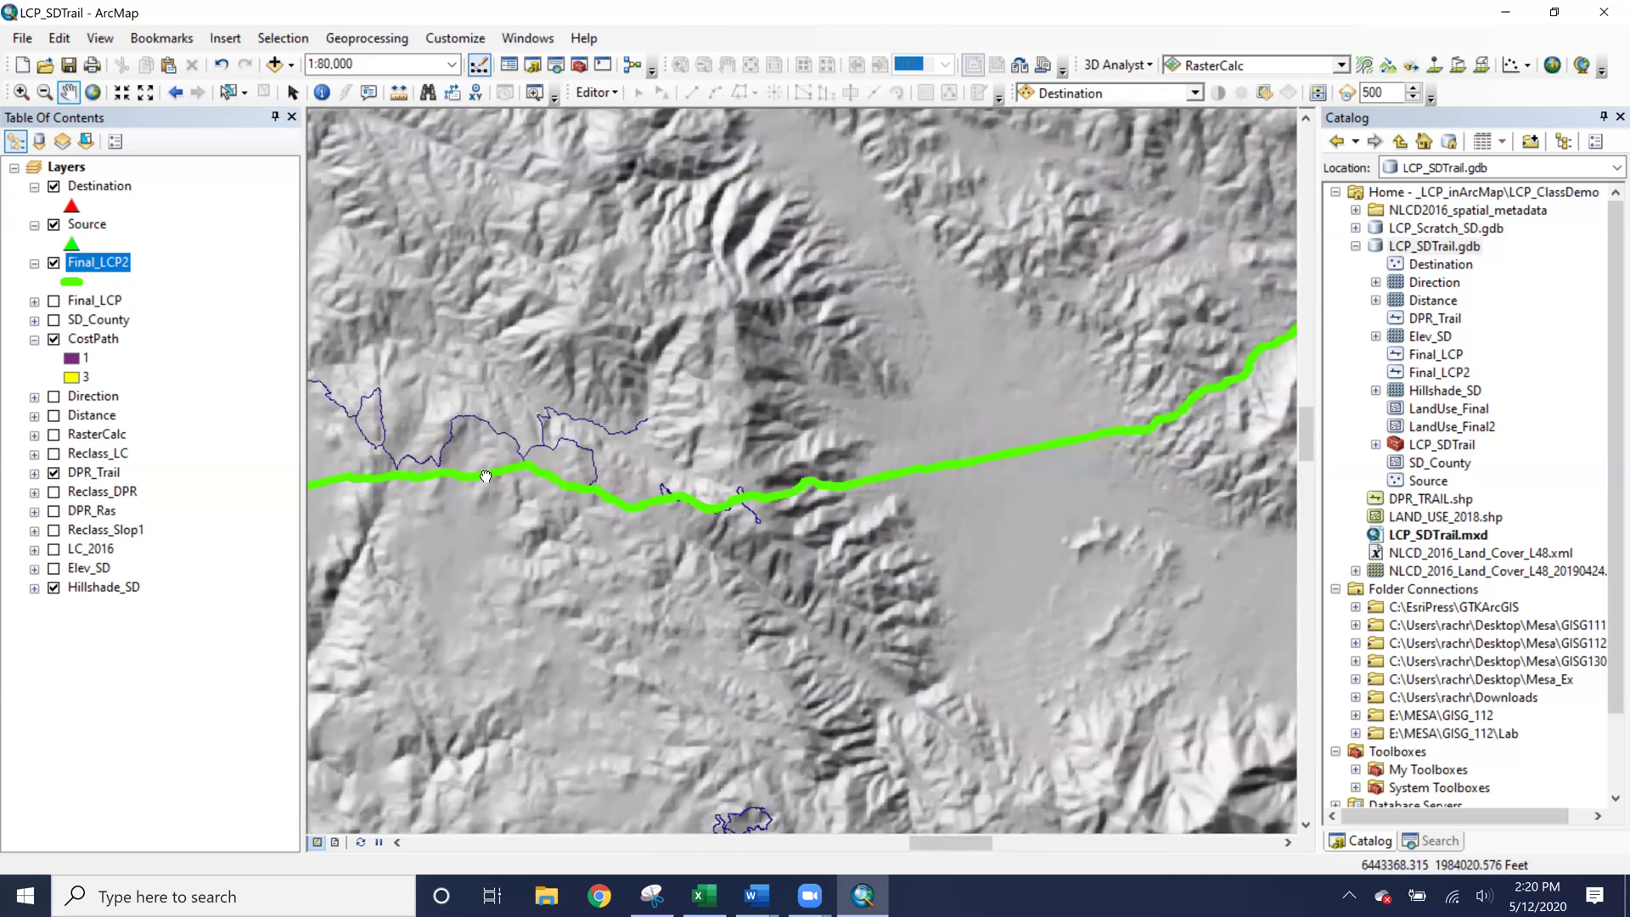
left_click_drag(485, 476, 734, 406)
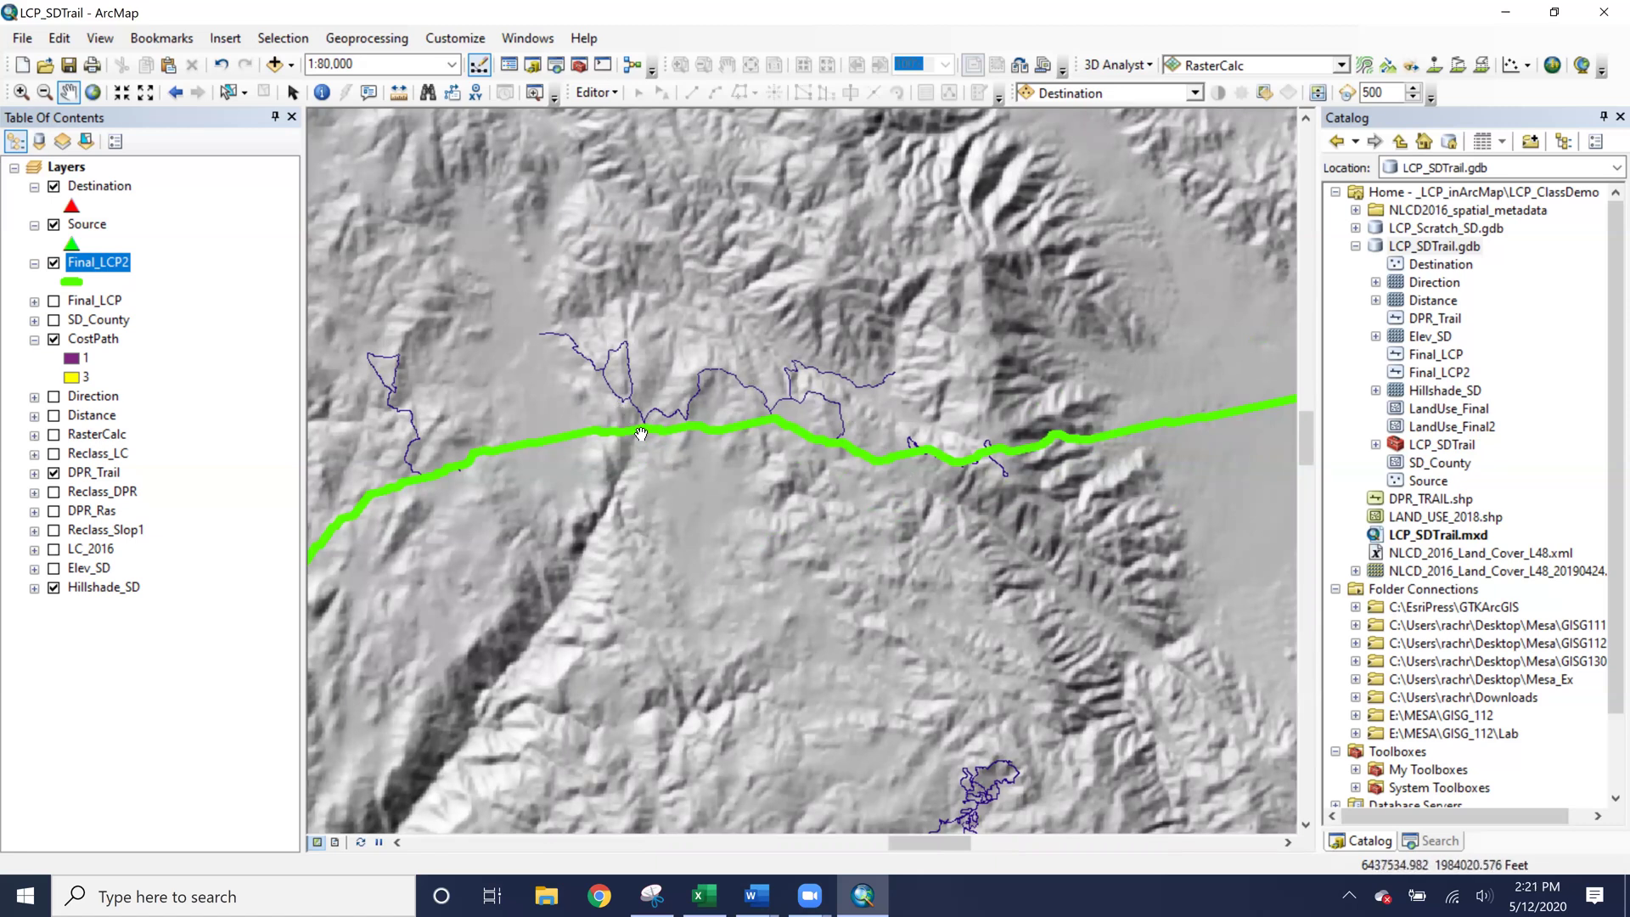
scroll(658, 514, "down", 1)
scroll(652, 507, "up", 9)
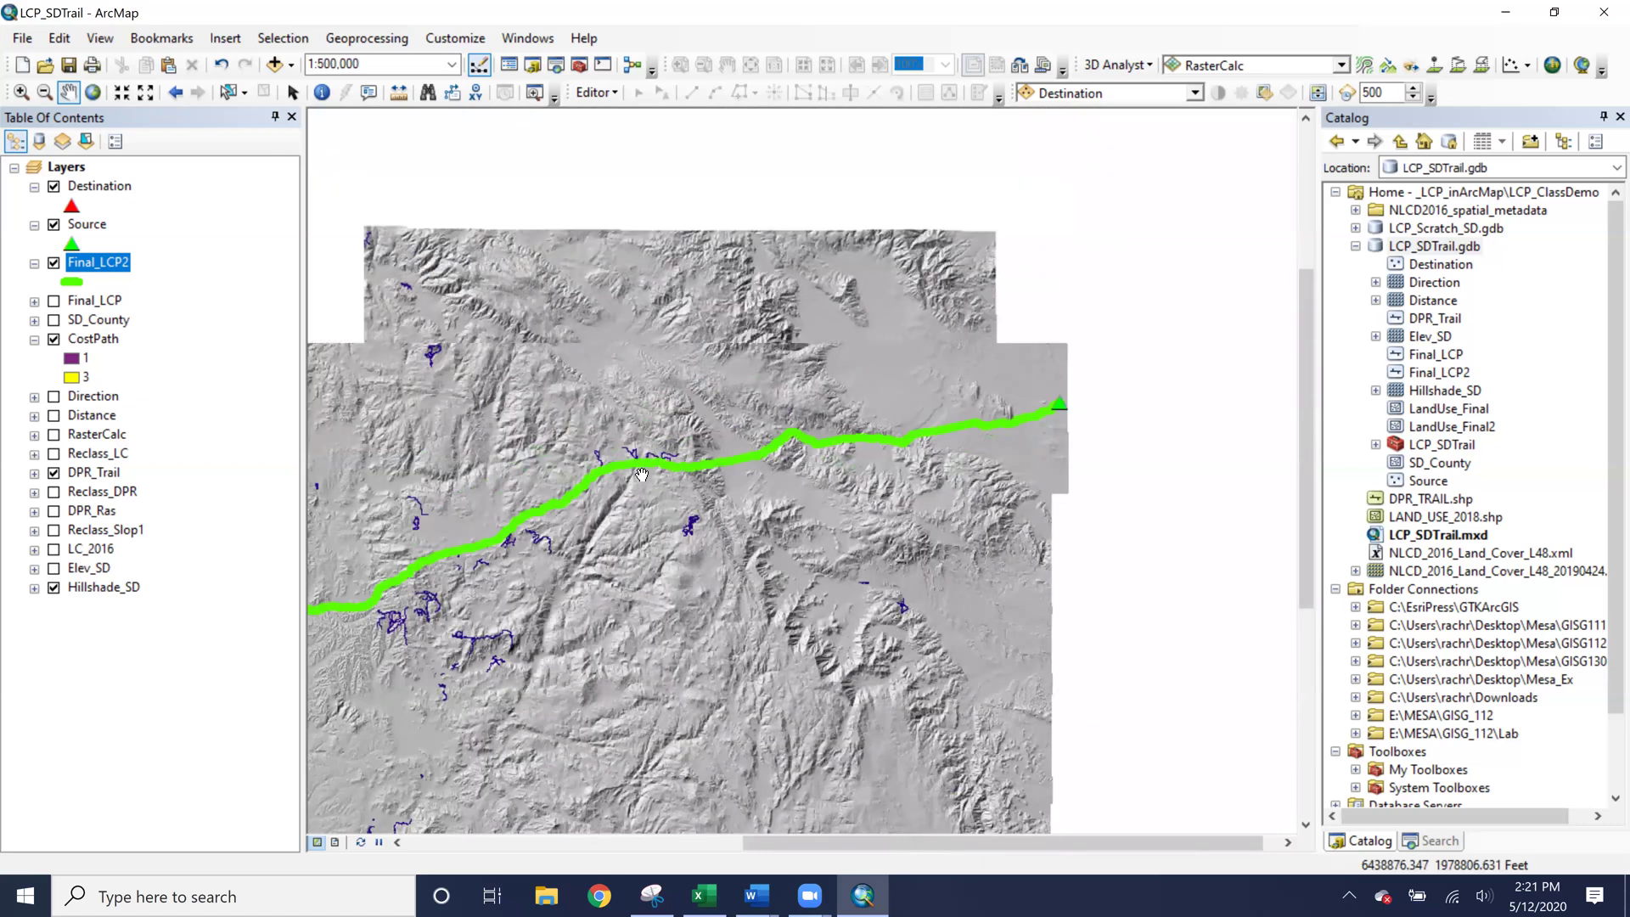
scroll(624, 476, "up", 2)
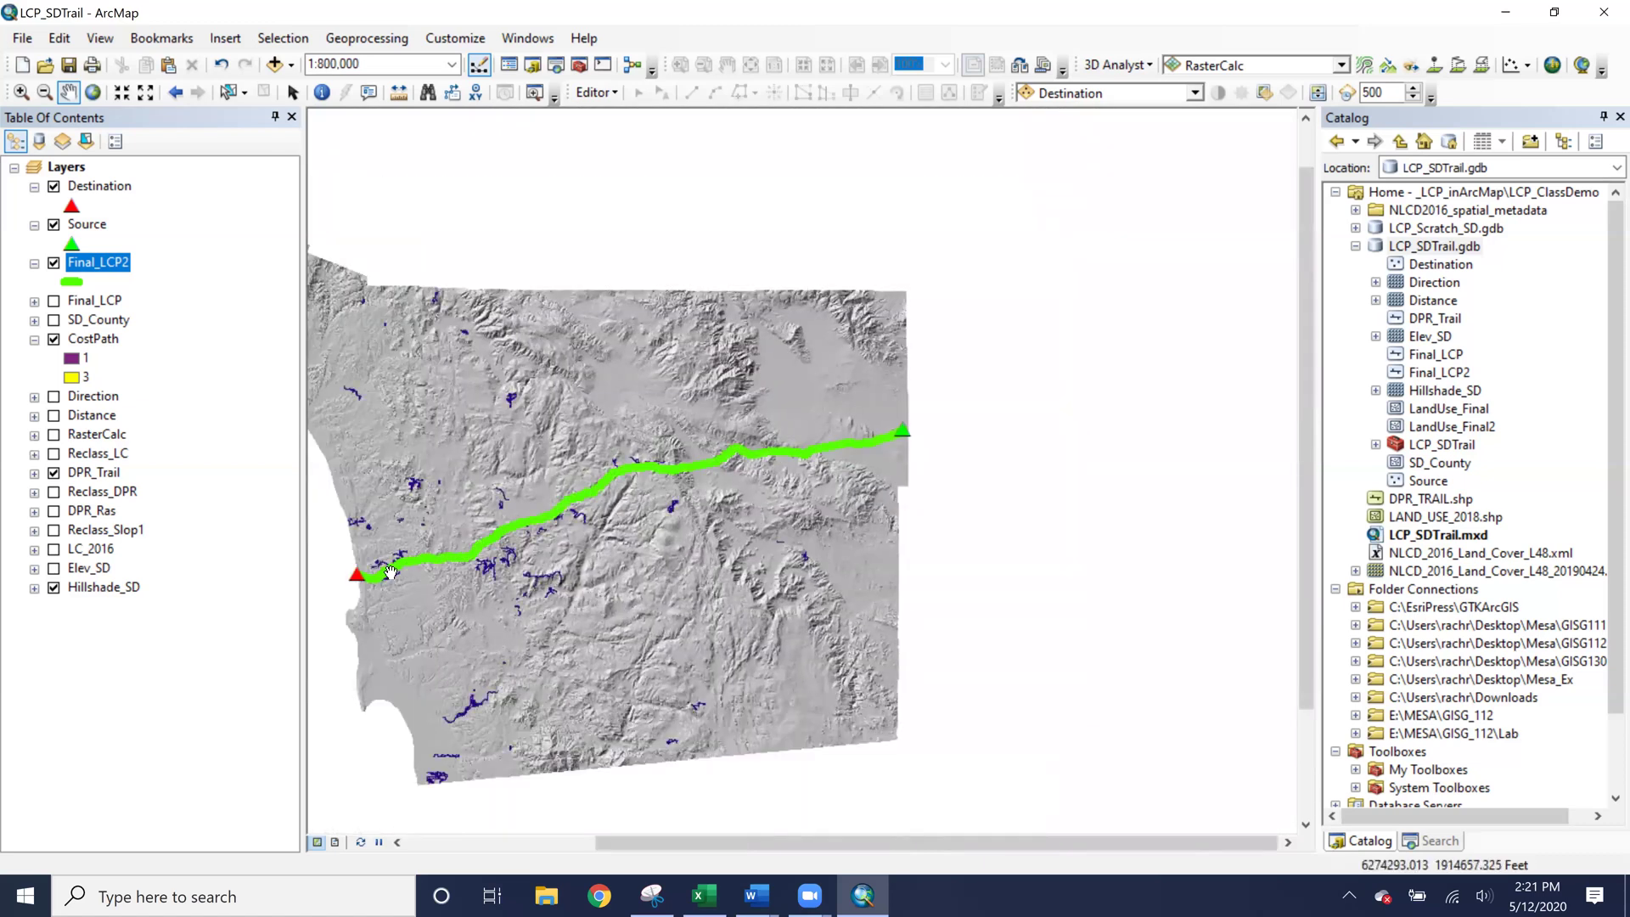
scroll(391, 573, "down", 7)
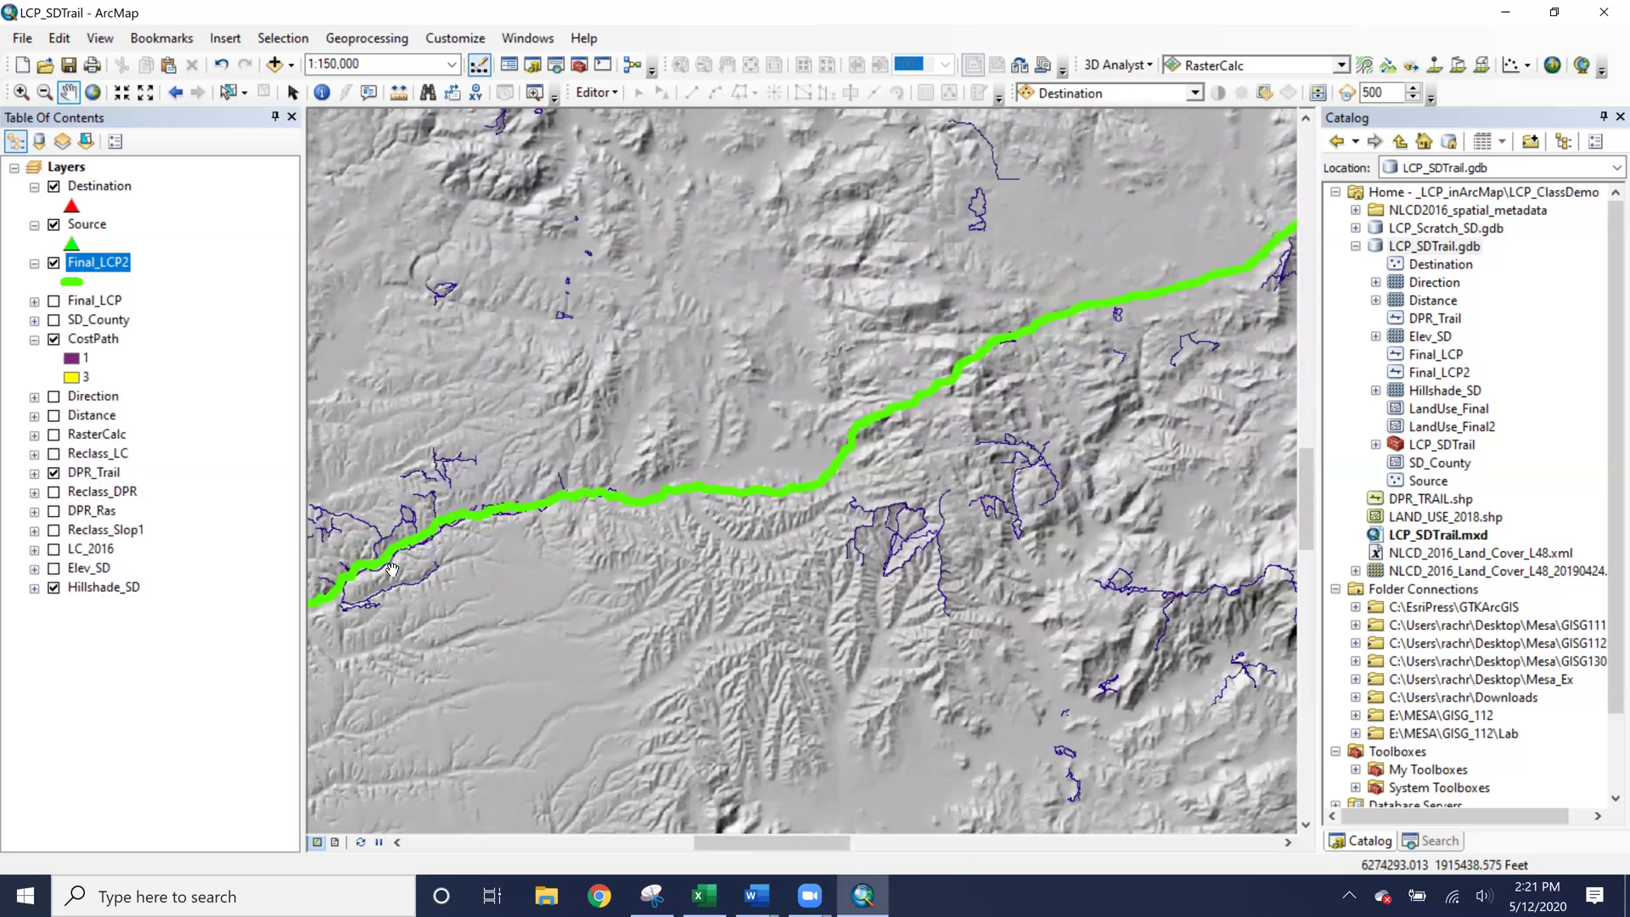
scroll(476, 556, "down", 2)
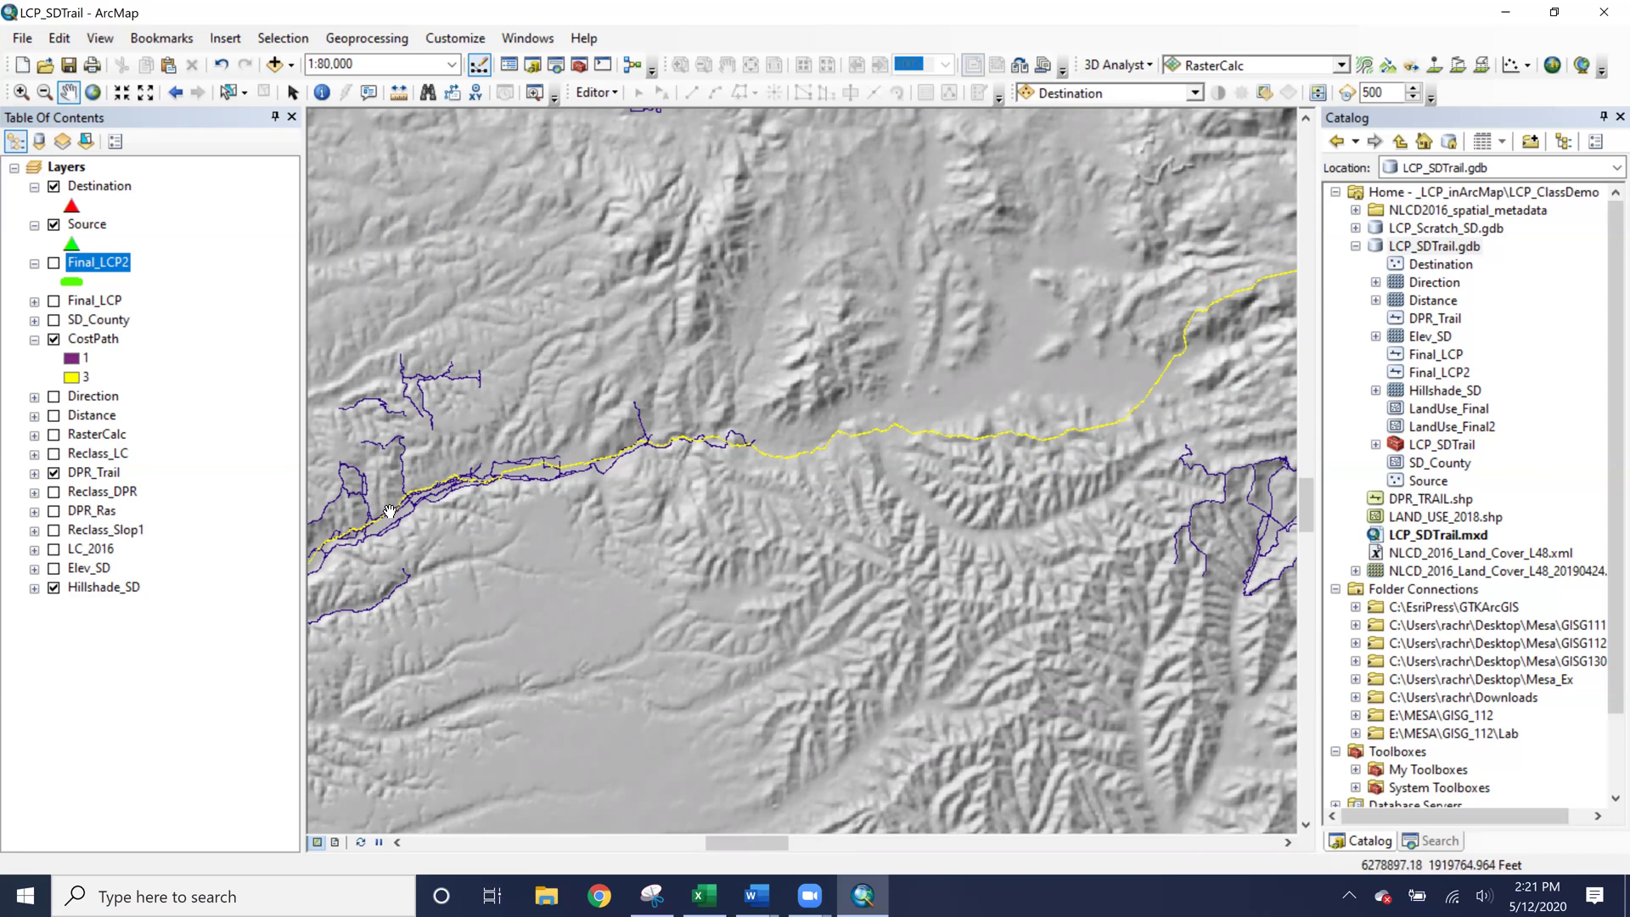
left_click(1376, 444)
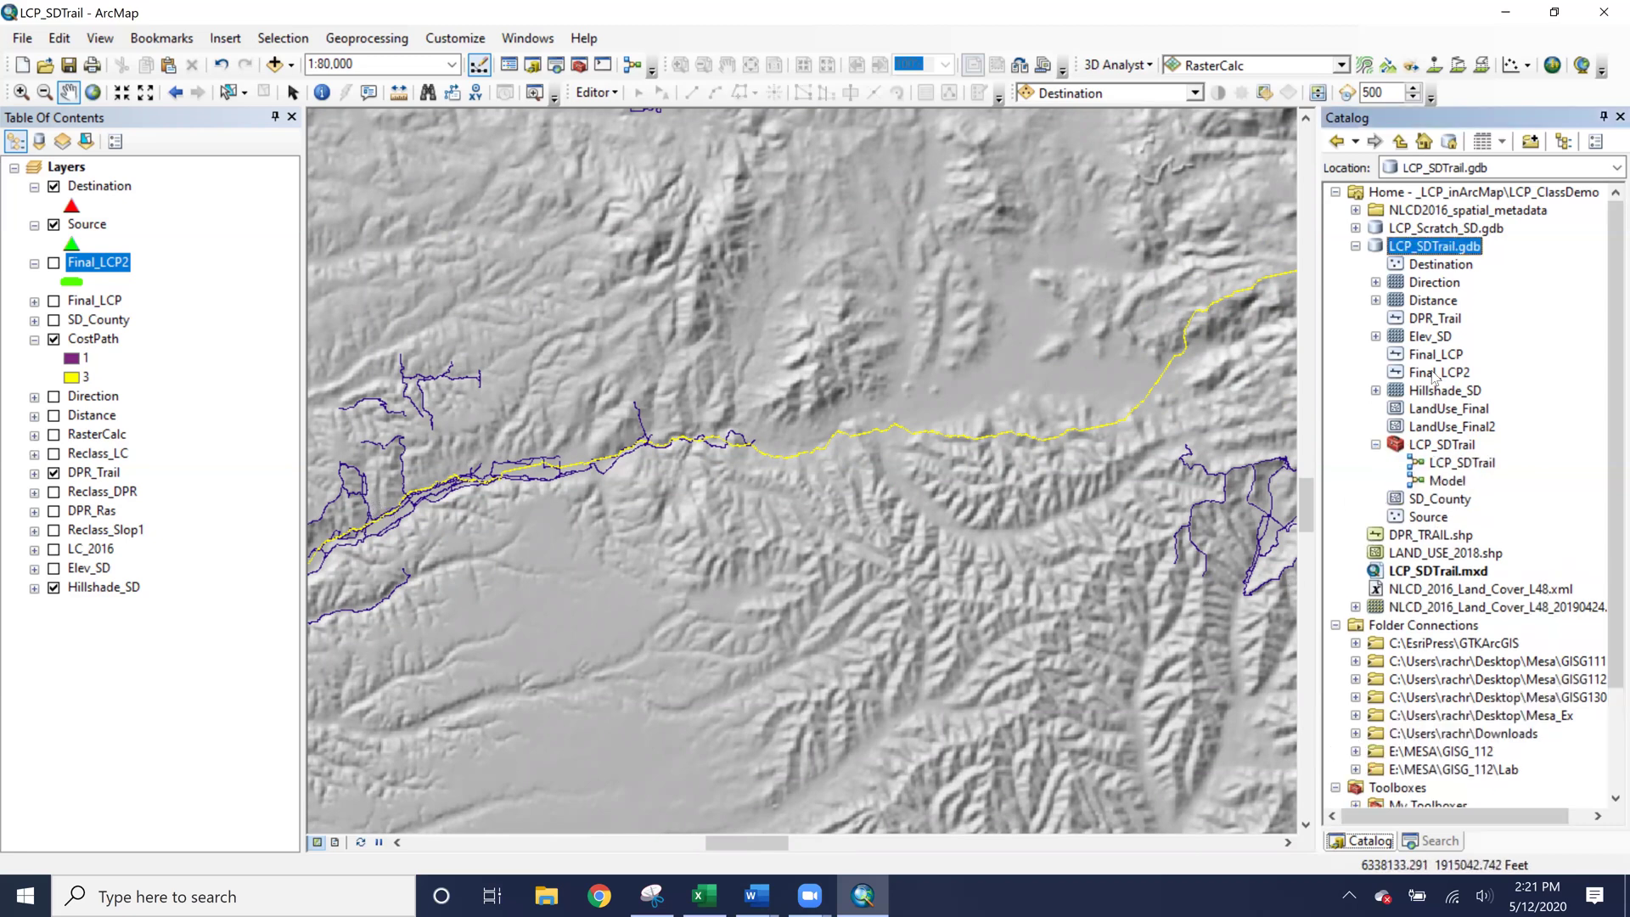